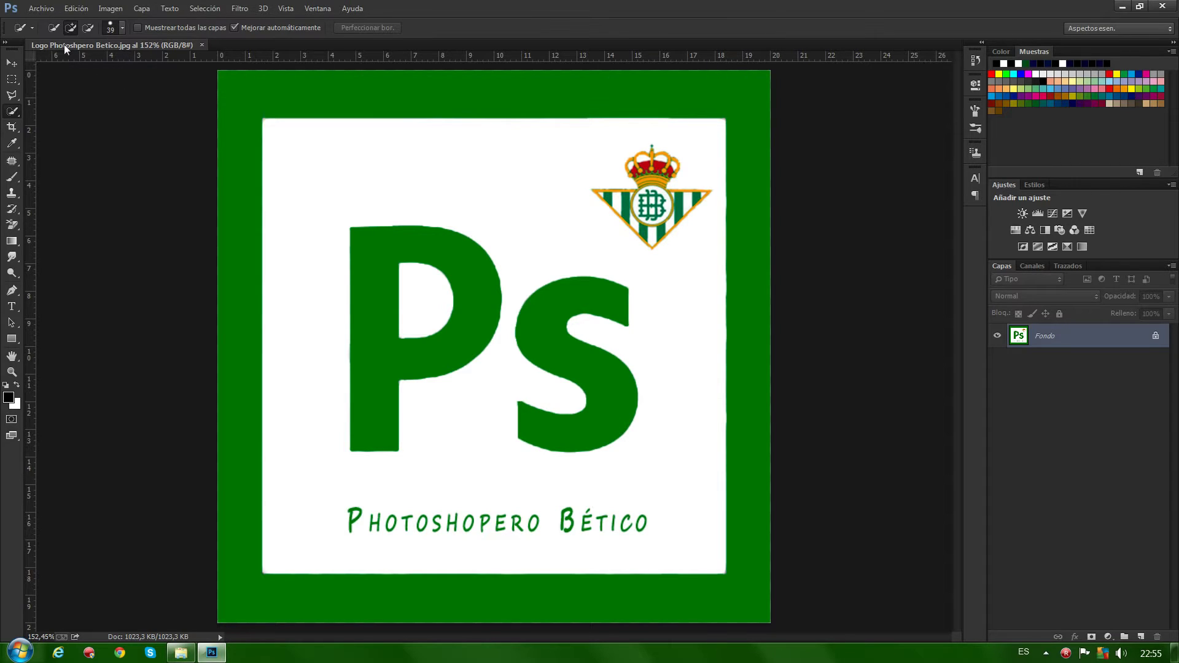
- Show the Archivo › Secuencias de comandos submenu over the Betis logo image
{"action": "left_click", "coordinate": [41, 10]}
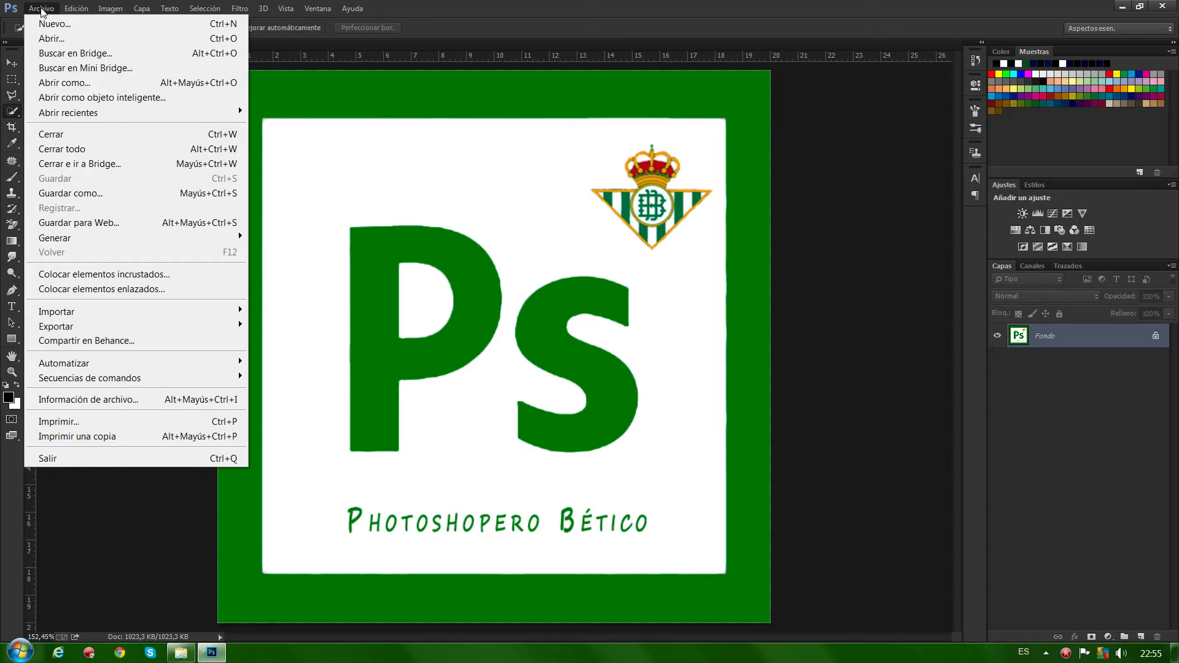
{"action": "mouse_move", "coordinate": [90, 377]}
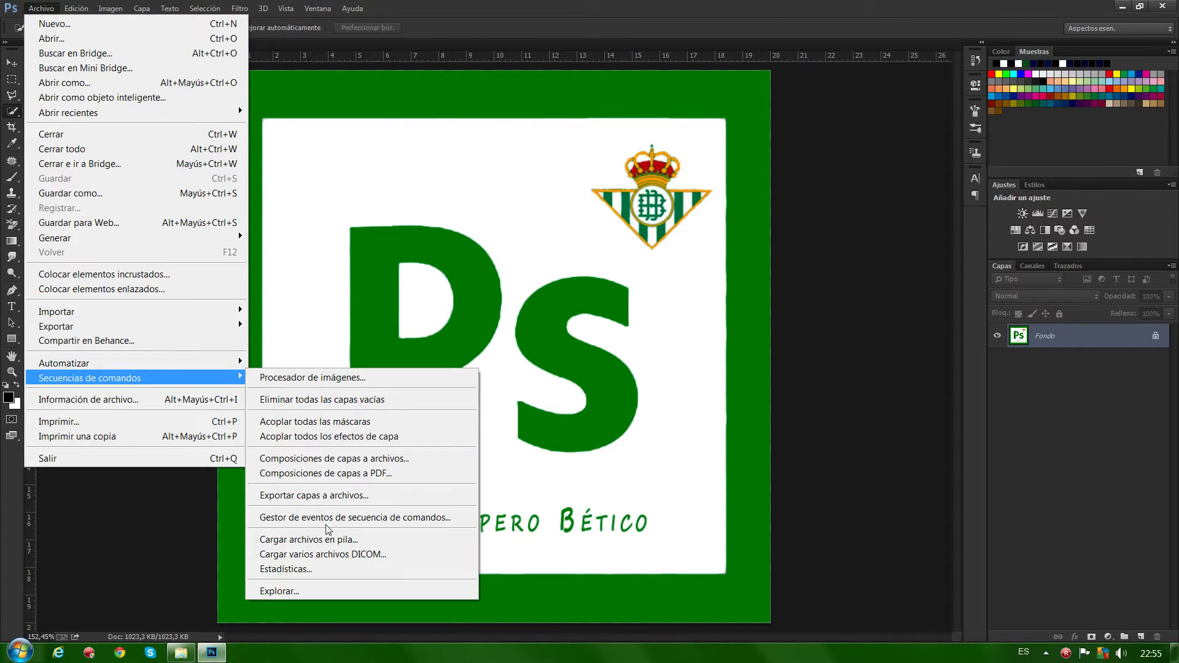
- Use Cargar archivos en pila to add betico 1.jpg and betico 2.jpg from Mis imágenes
{"action": "left_click", "coordinate": [321, 539]}
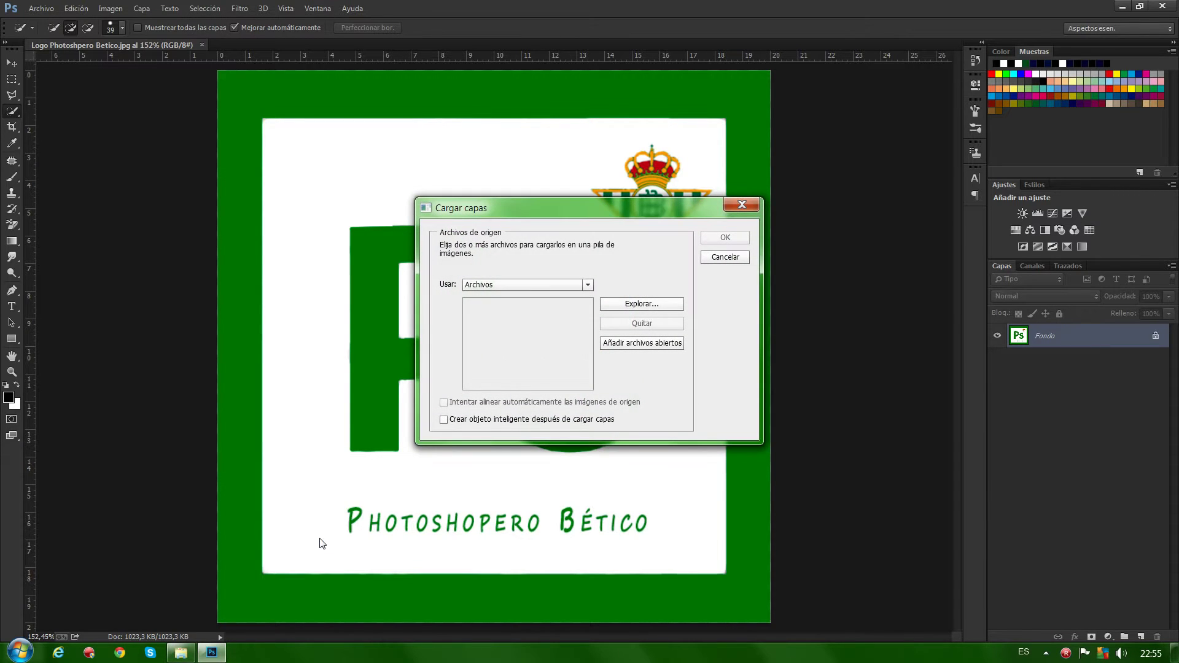
{"action": "left_click", "coordinate": [641, 304]}
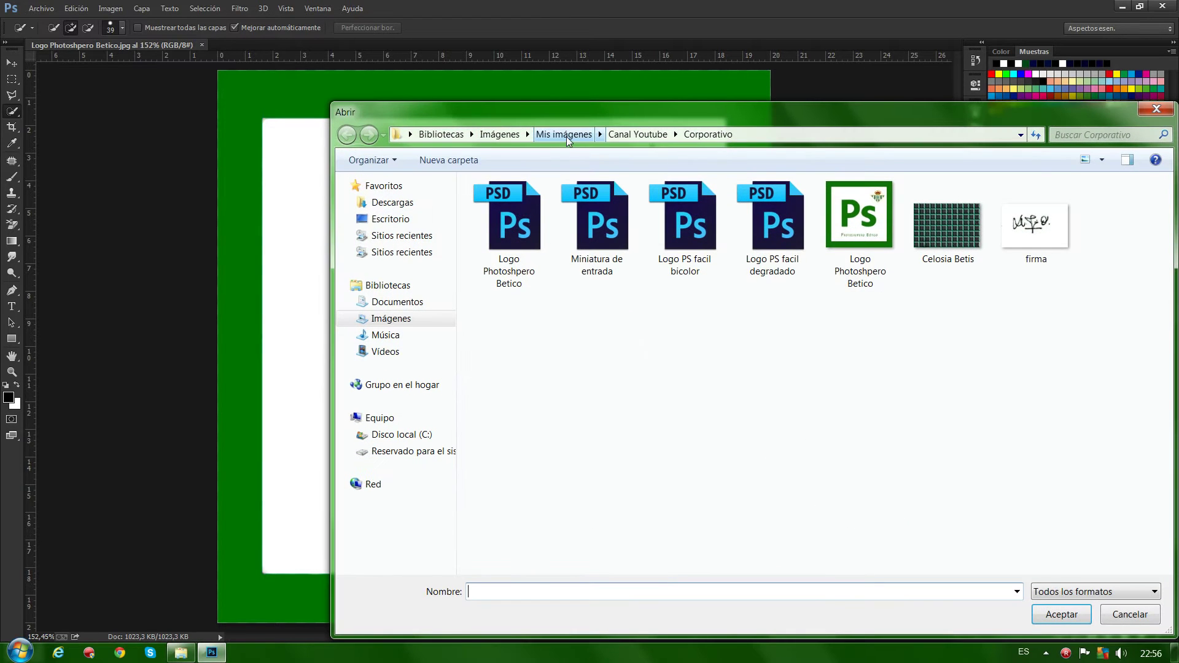
{"action": "left_click", "coordinate": [564, 134]}
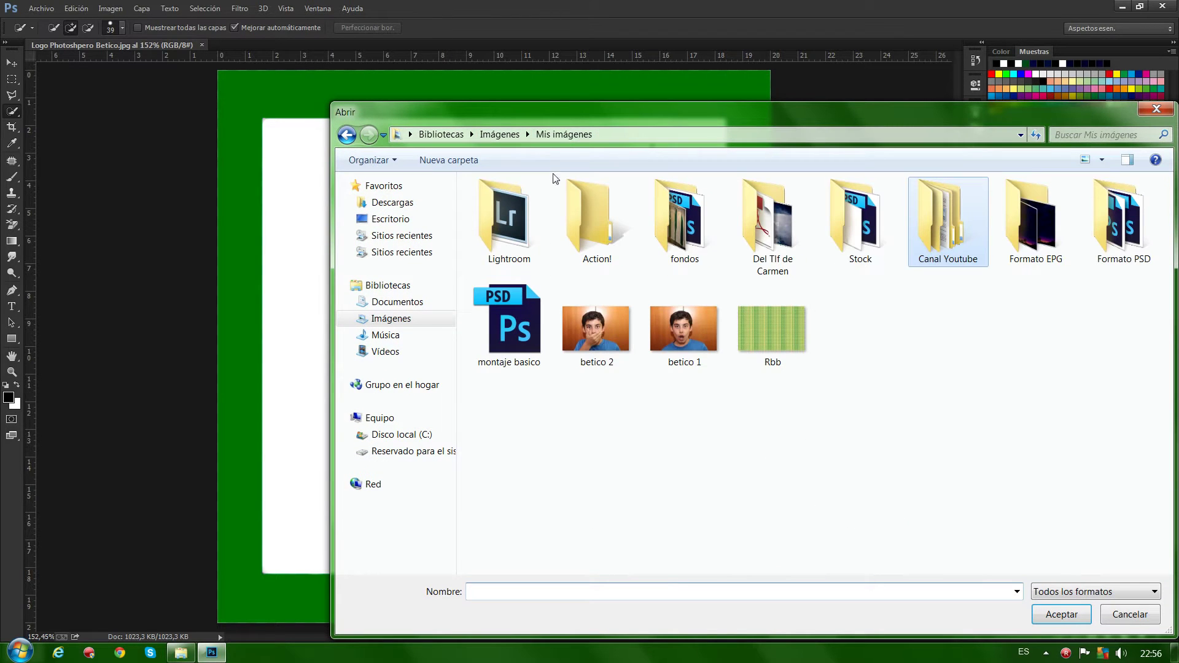
{"action": "left_click", "coordinate": [596, 334]}
{"action": "left_click", "coordinate": [669, 331], "text": "ctrl"}
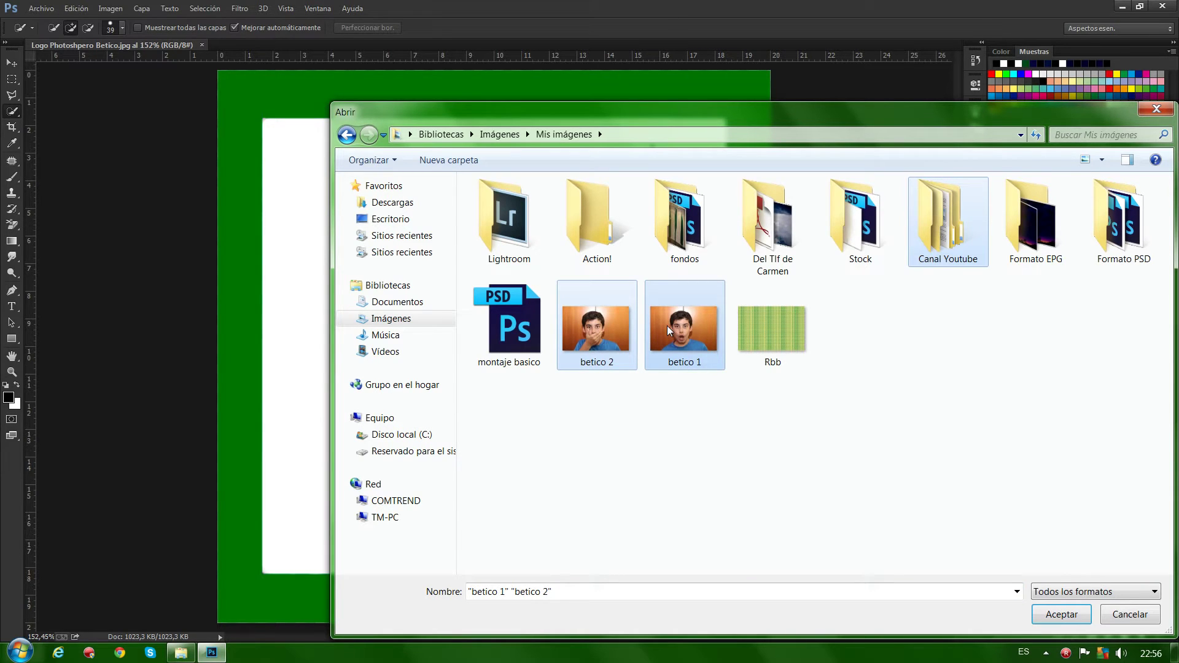
{"action": "left_click", "coordinate": [1060, 614]}
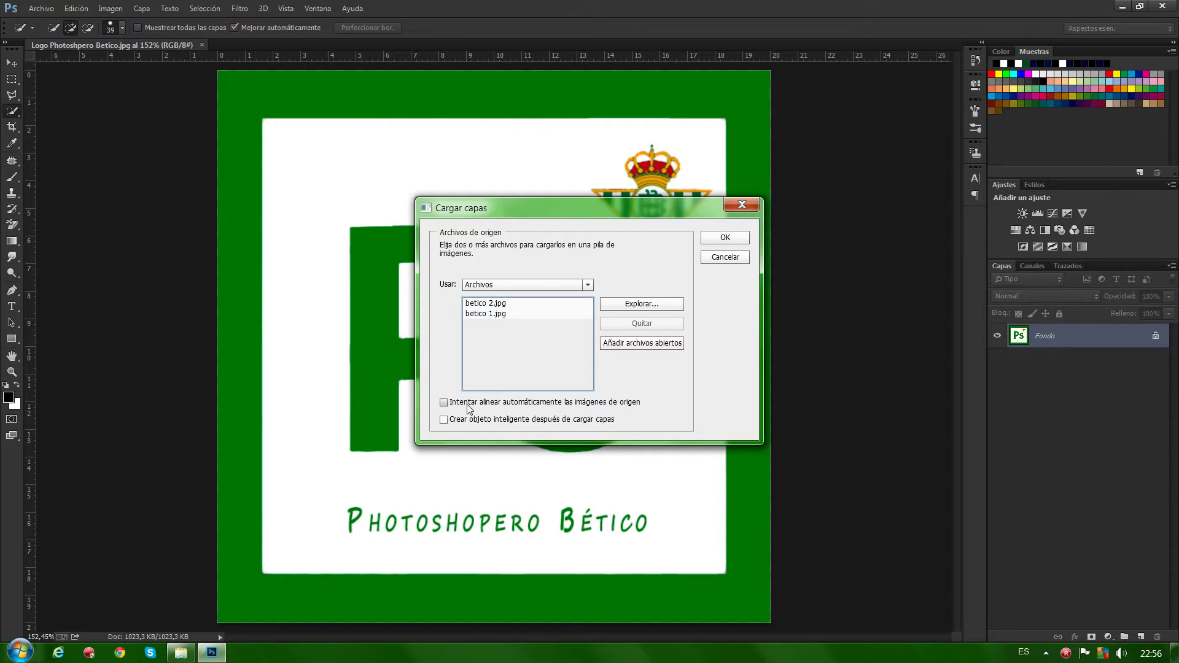
- Load both photos as layers with automatic alignment of the source images enabled
{"action": "left_click", "coordinate": [444, 402]}
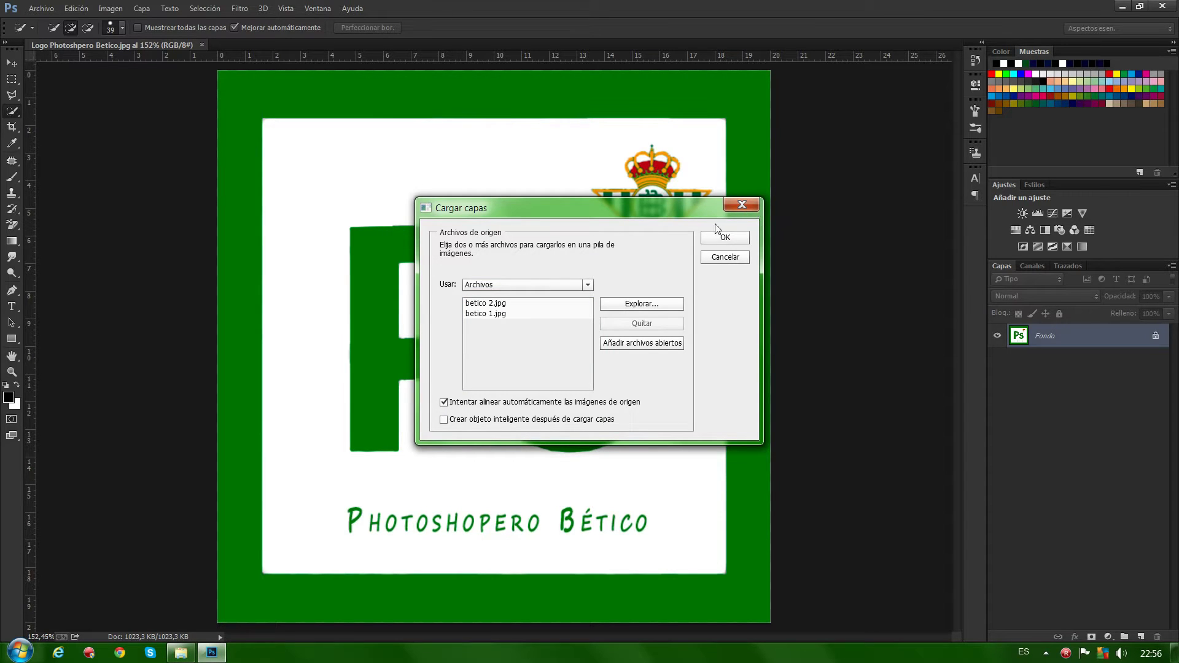
{"action": "left_click", "coordinate": [724, 239]}
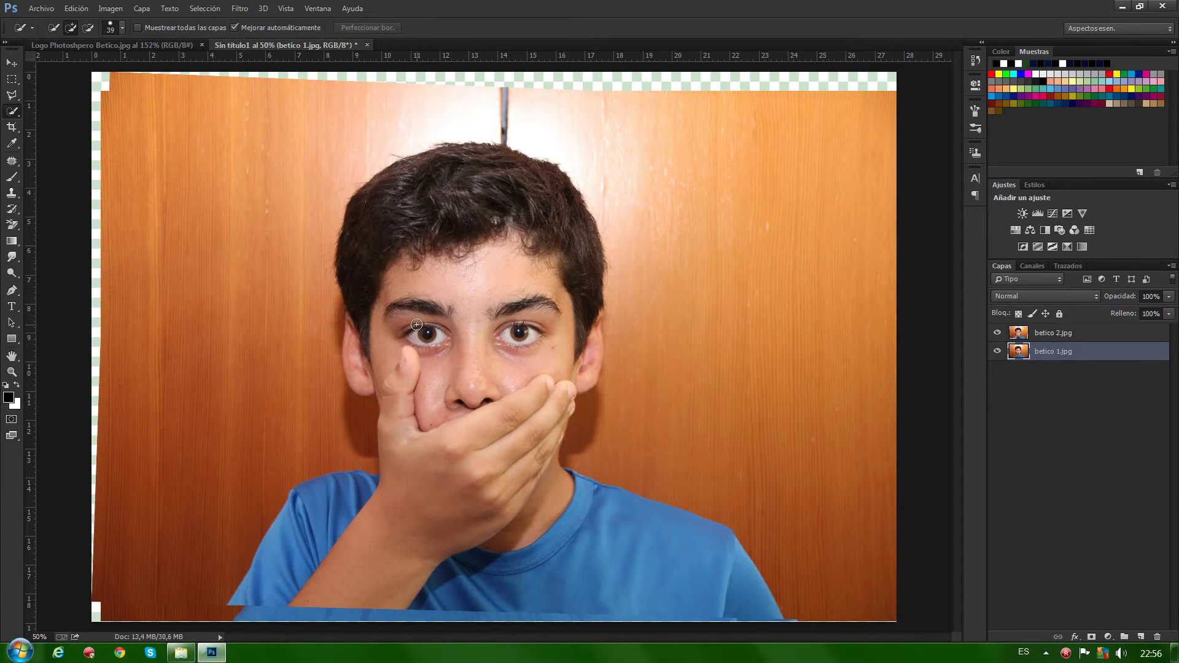
- Toggle the betico 2.jpg layer's visibility to compare alignment, leaving it hidden
{"action": "left_click", "coordinate": [998, 333]}
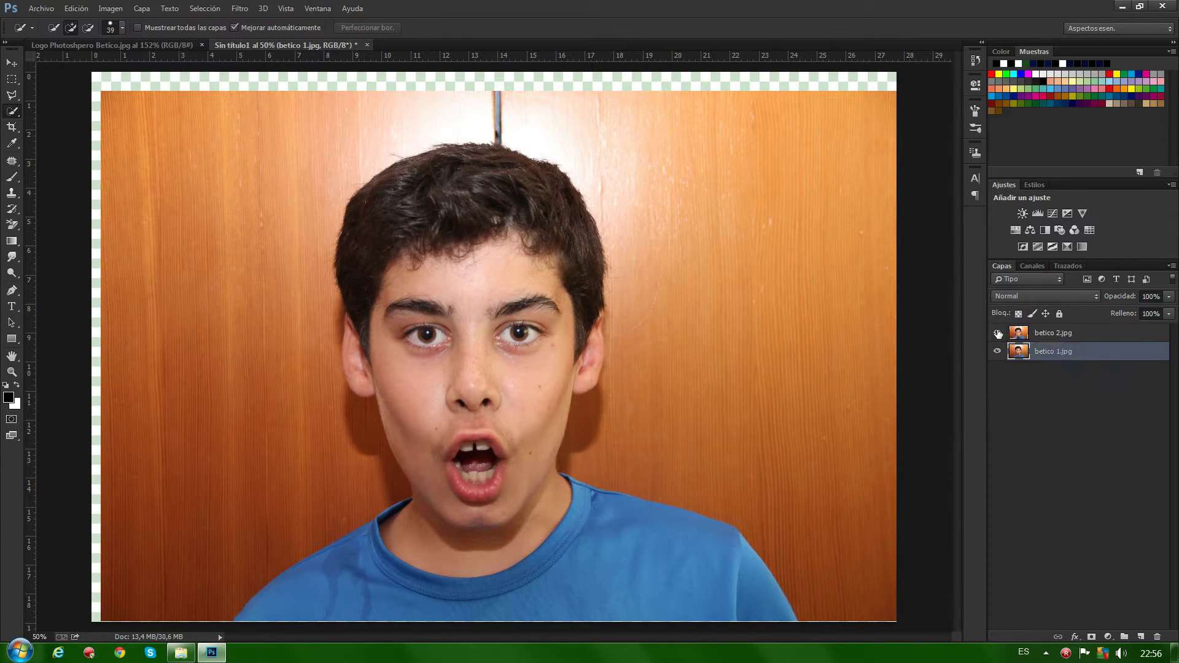
{"action": "left_click", "coordinate": [998, 333]}
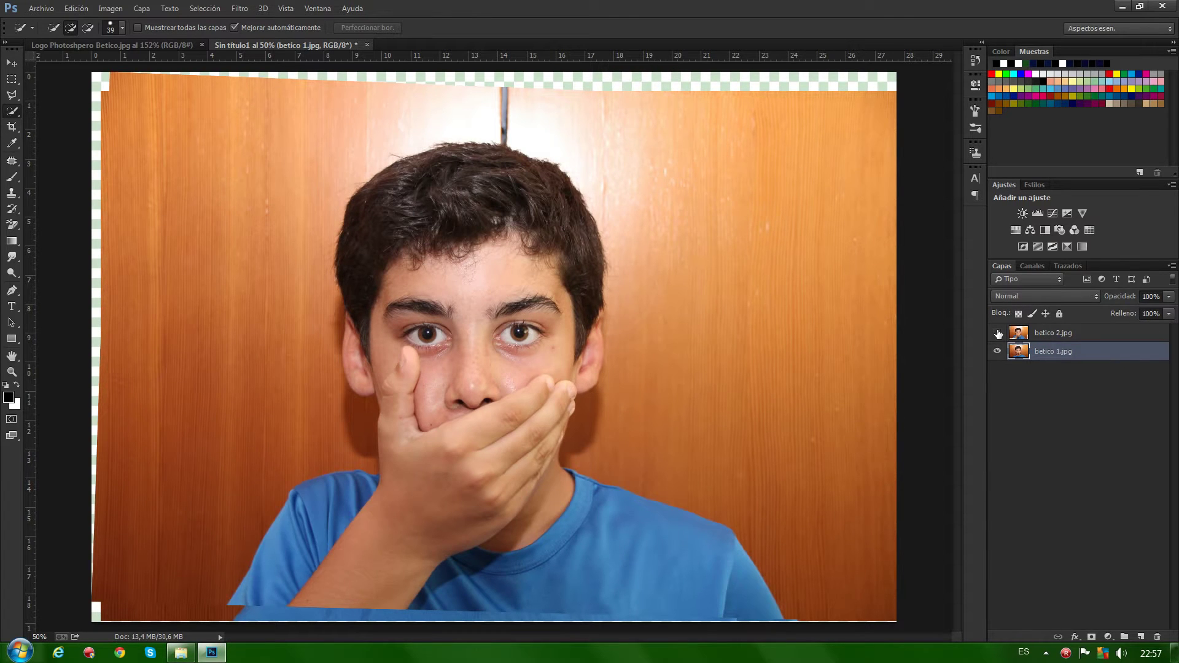
{"action": "left_click", "coordinate": [997, 333]}
{"action": "left_click", "coordinate": [997, 333]}
{"action": "left_click", "coordinate": [997, 332]}
{"action": "left_click", "coordinate": [998, 333]}
{"action": "left_click", "coordinate": [997, 333]}
{"action": "left_click", "coordinate": [998, 333]}
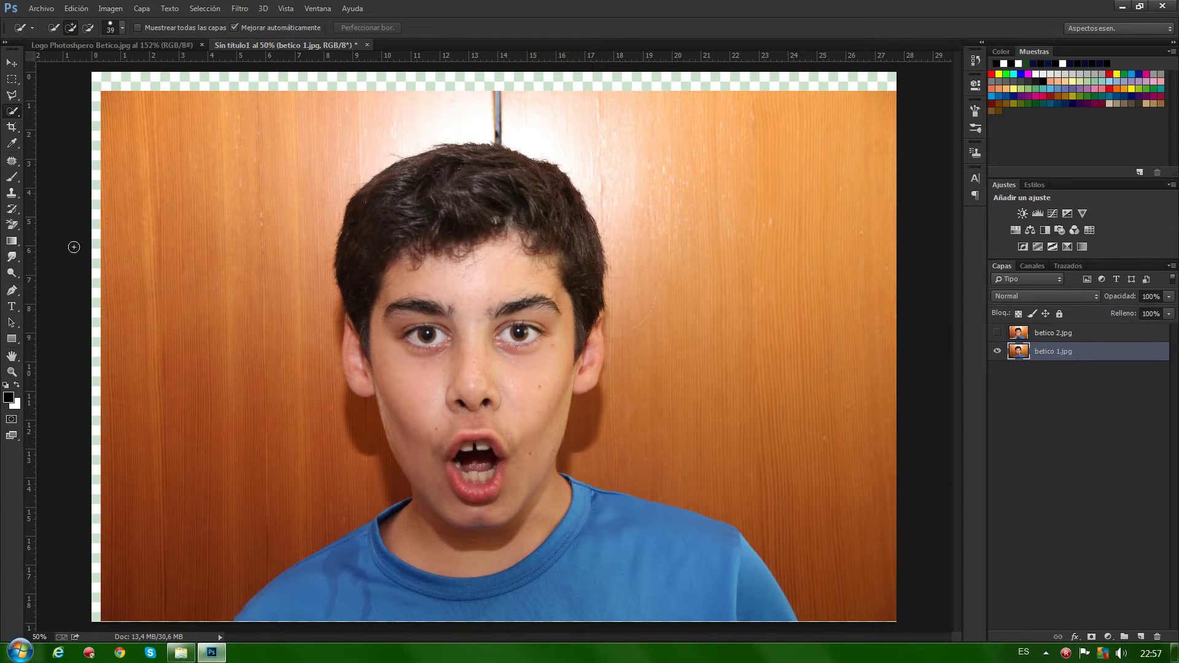
- Select the Background Eraser with a 168 px brush and 22% tolerance
{"action": "left_click", "coordinate": [13, 226]}
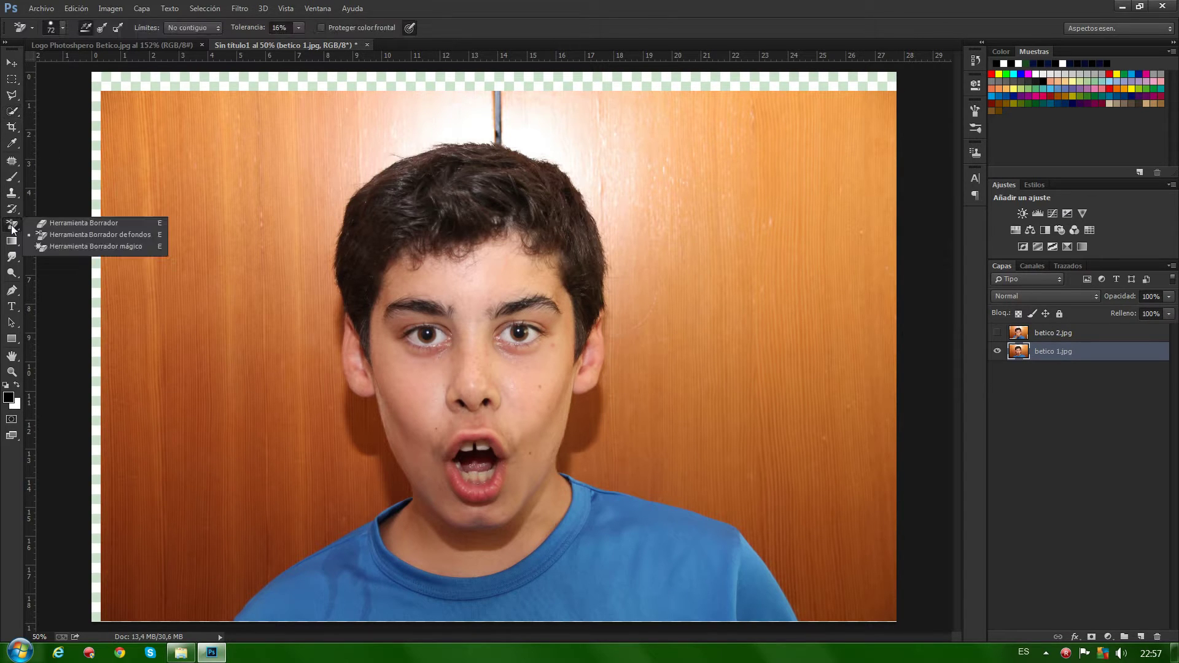
{"action": "left_click", "coordinate": [80, 234]}
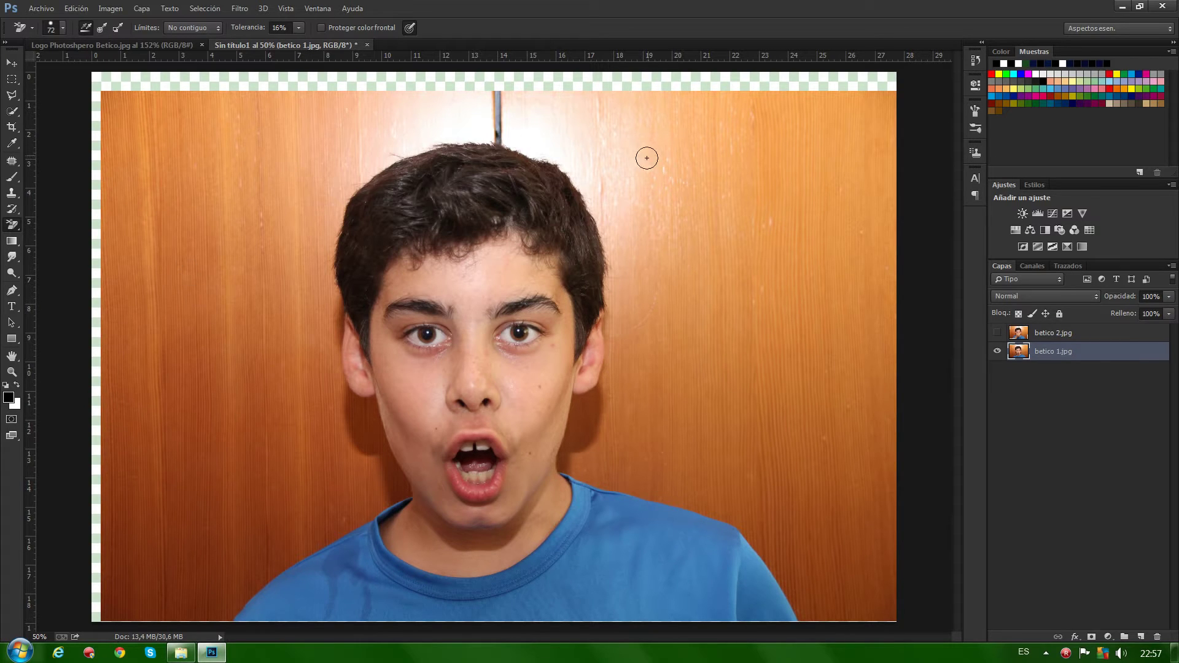
{"action": "left_click_drag", "start_coordinate": [624, 207], "coordinate": [641, 207]}
{"action": "left_click_drag", "start_coordinate": [248, 31], "coordinate": [251, 31]}
- Erase the wood background beside and above the top of the boy's hair
{"action": "left_click", "coordinate": [620, 289]}
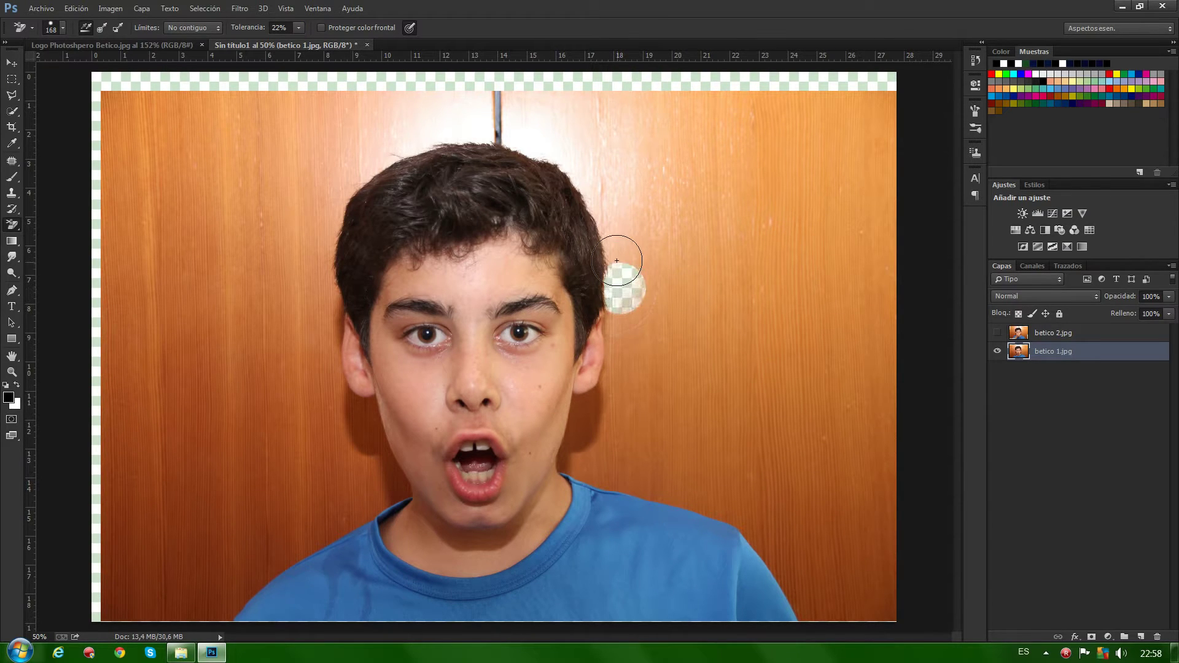
{"action": "left_click", "coordinate": [618, 259]}
{"action": "left_click", "coordinate": [609, 232]}
{"action": "left_click", "coordinate": [601, 202]}
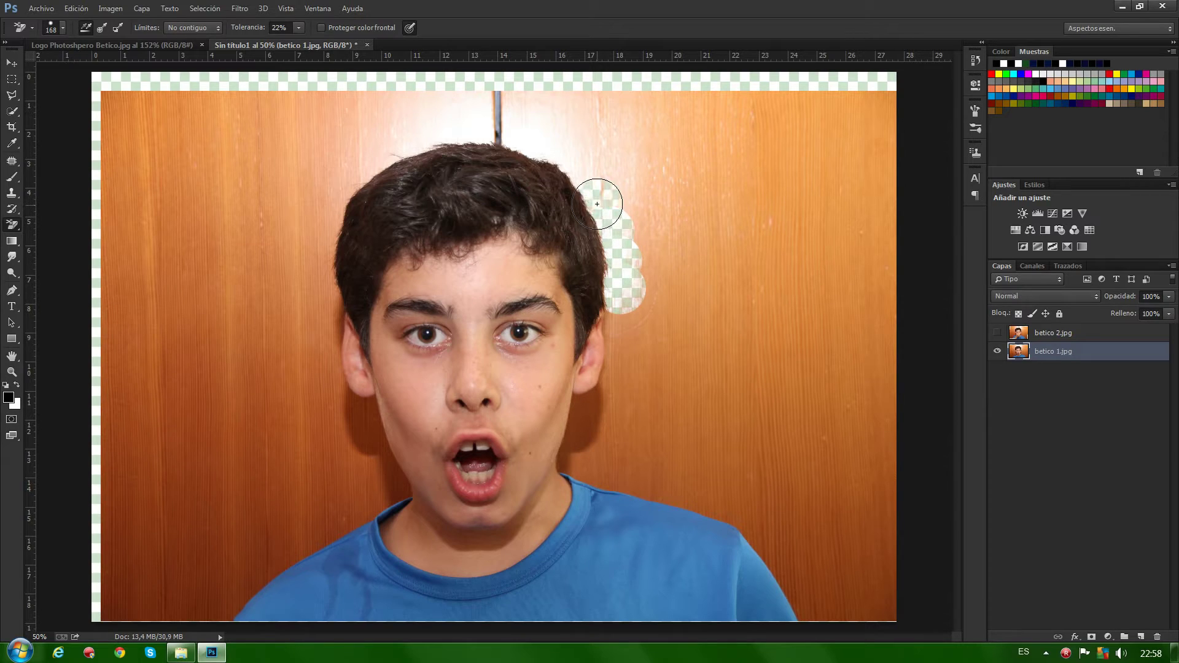
{"action": "left_click", "coordinate": [585, 178]}
{"action": "left_click_drag", "start_coordinate": [598, 193], "coordinate": [614, 272]}
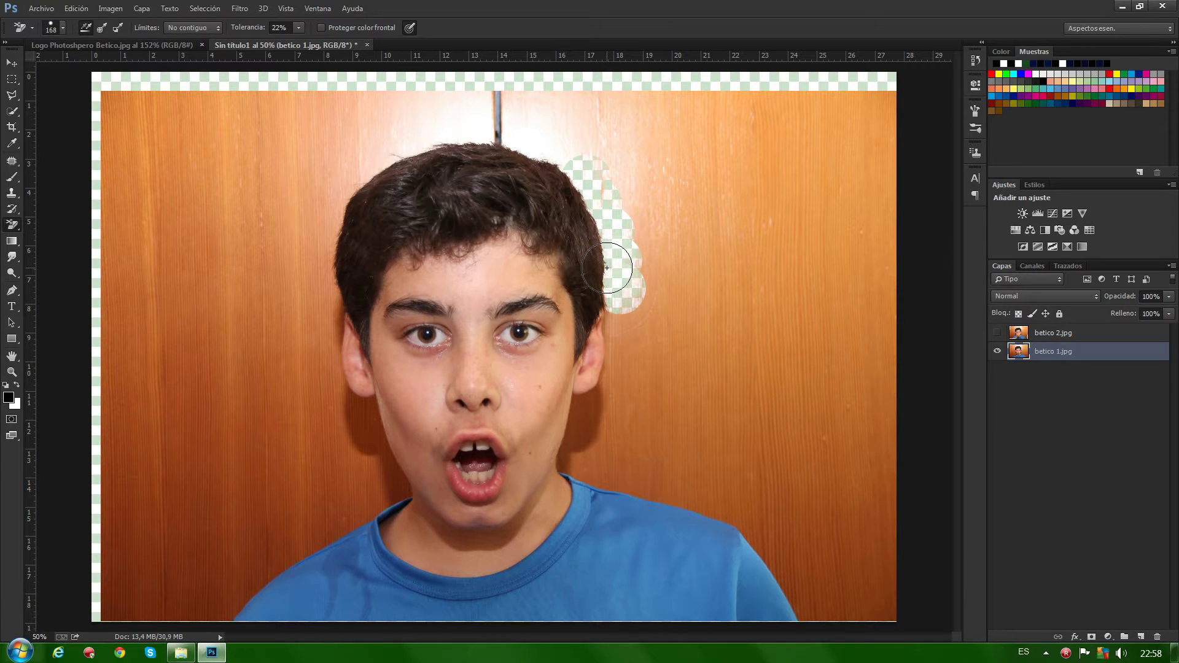
{"action": "mouse_move", "coordinate": [560, 144]}
{"action": "left_mouse_down"}
{"action": "mouse_move", "coordinate": [446, 134]}
{"action": "mouse_move", "coordinate": [350, 176]}
{"action": "mouse_move", "coordinate": [400, 139]}
{"action": "mouse_move", "coordinate": [318, 199]}
{"action": "mouse_move", "coordinate": [326, 240]}
{"action": "left_mouse_up"}
- Erase more wood along the left hair edge with a smaller eraser brush
{"action": "scroll", "coordinate": [325, 240], "scroll_direction": "up", "scroll_amount": 2}
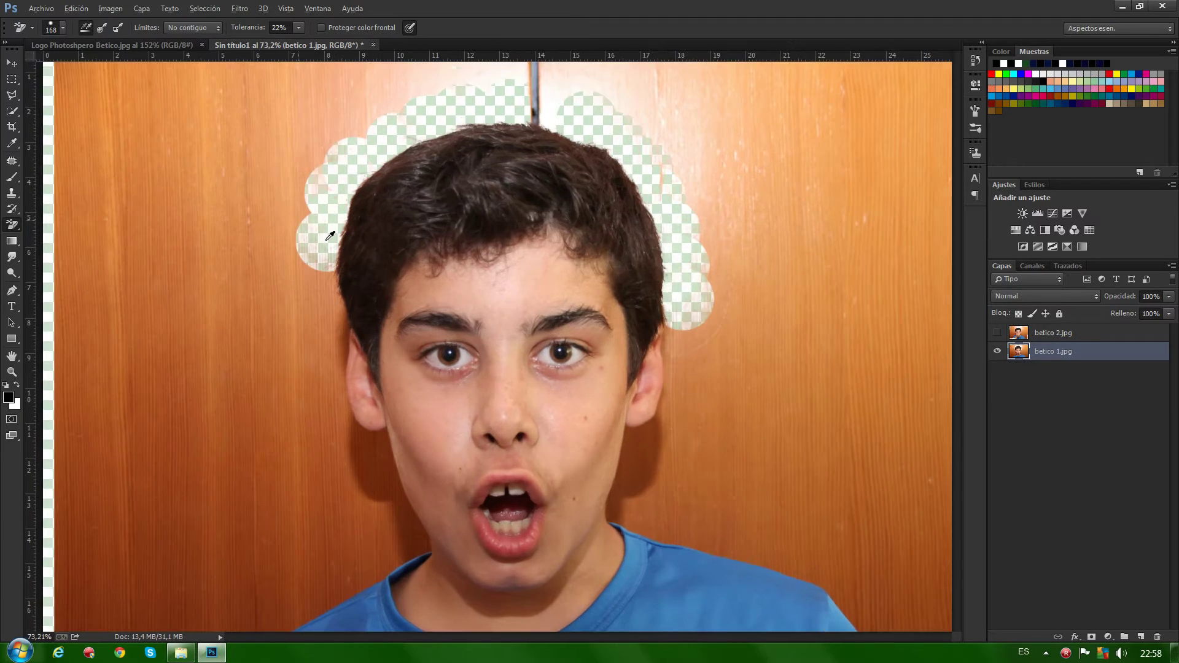
{"action": "scroll", "coordinate": [330, 236], "scroll_direction": "up", "scroll_amount": 3}
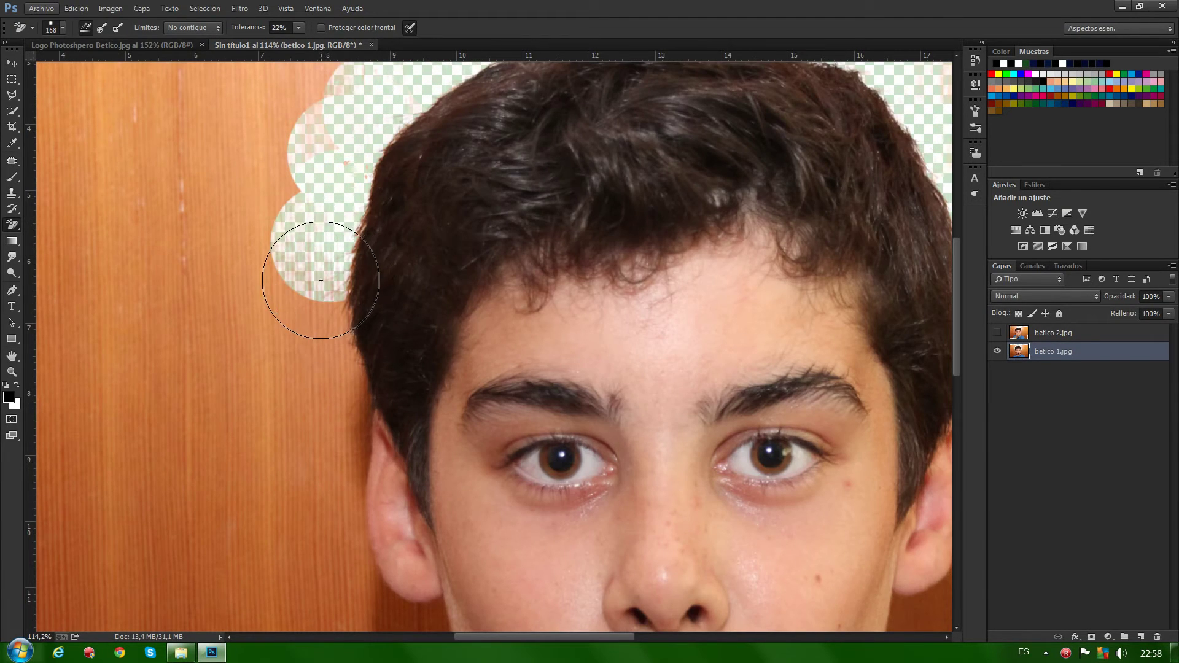
{"action": "left_click", "coordinate": [335, 327]}
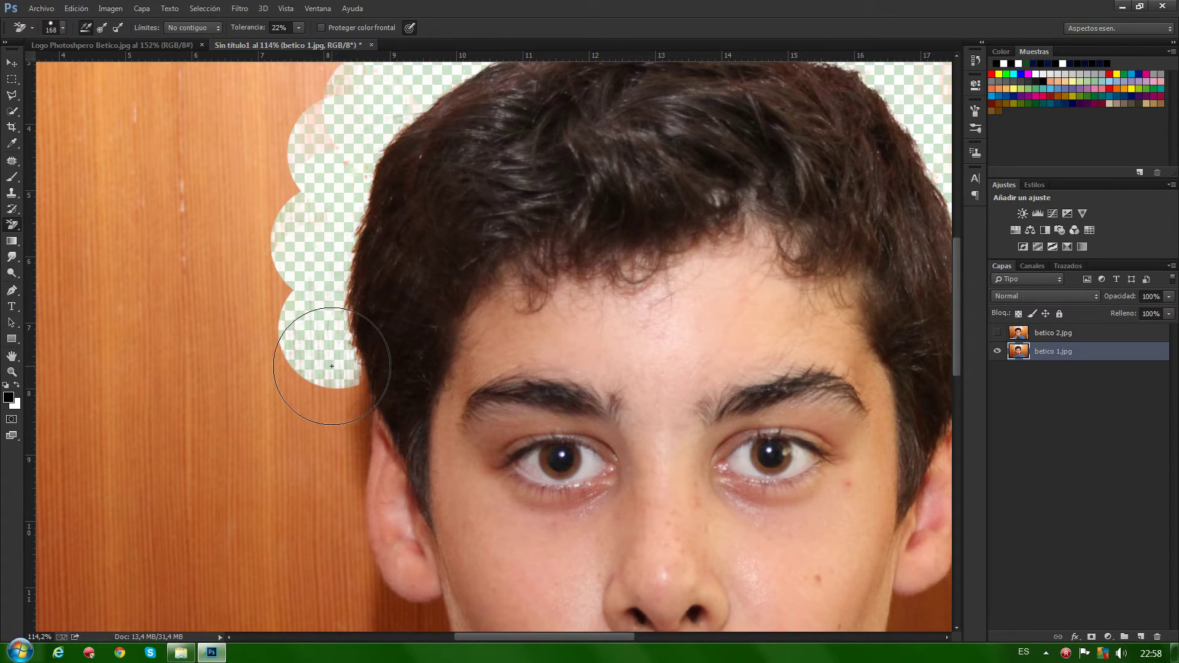
{"action": "left_click_drag", "start_coordinate": [318, 367], "coordinate": [259, 392]}
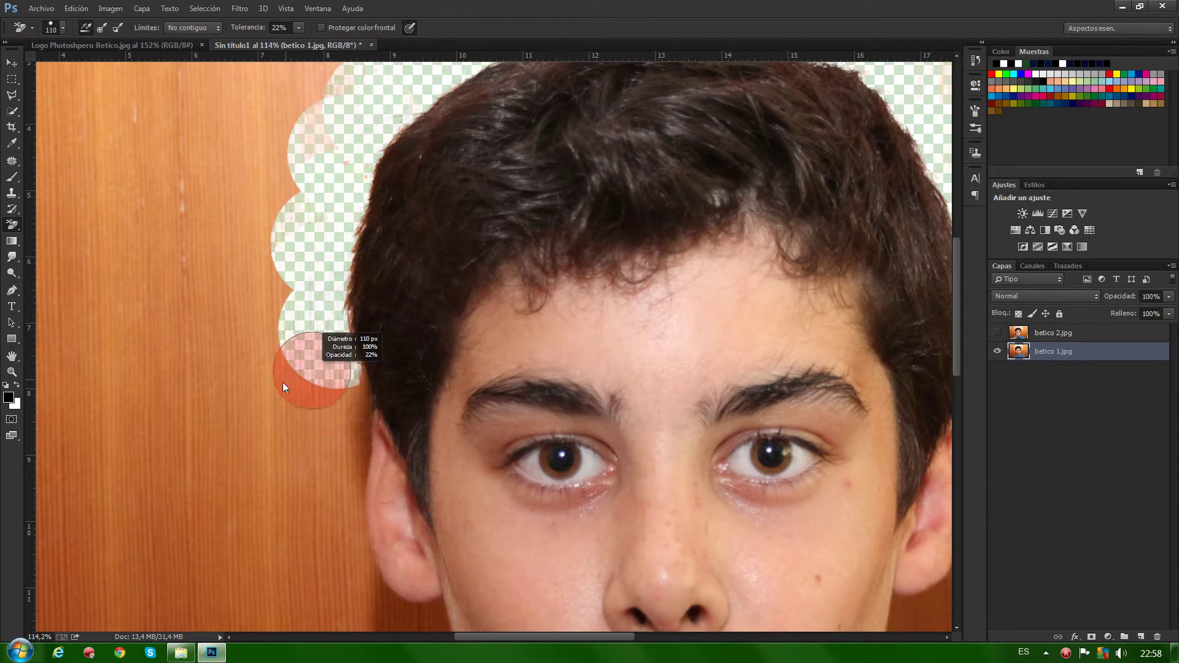
{"action": "left_click", "coordinate": [359, 387]}
{"action": "left_click_drag", "start_coordinate": [359, 386], "coordinate": [349, 408]}
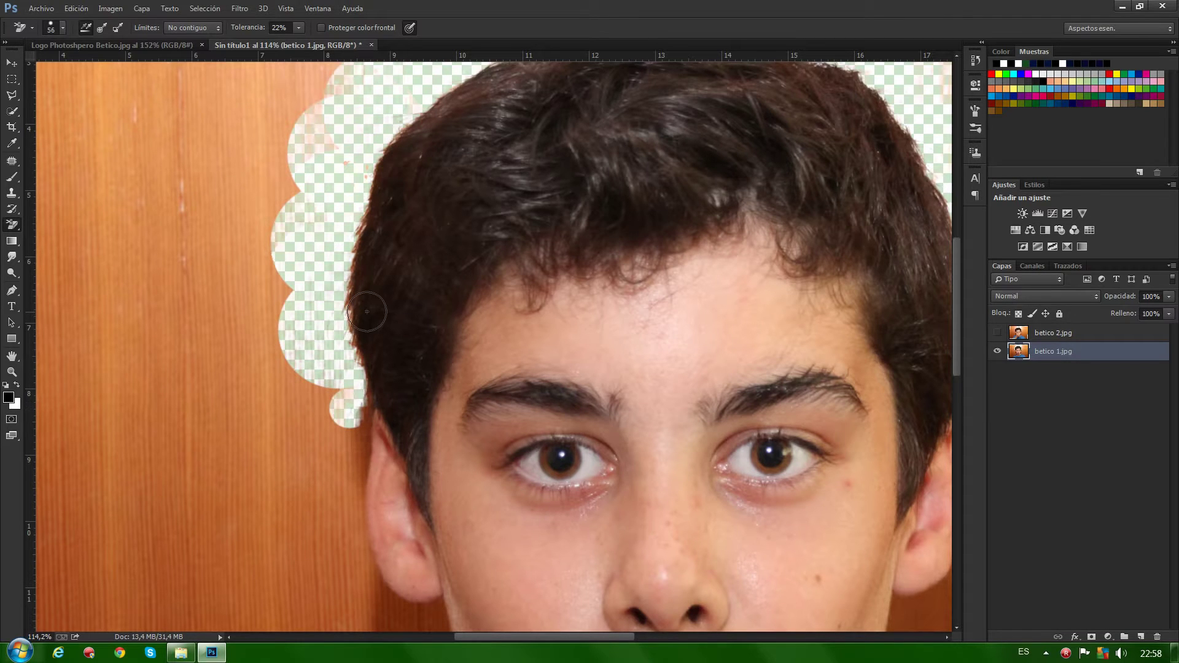
- Zoom and pan around the boy's hair to inspect the erased transparent patches
{"action": "scroll", "coordinate": [441, 276], "scroll_direction": "down", "scroll_amount": 3}
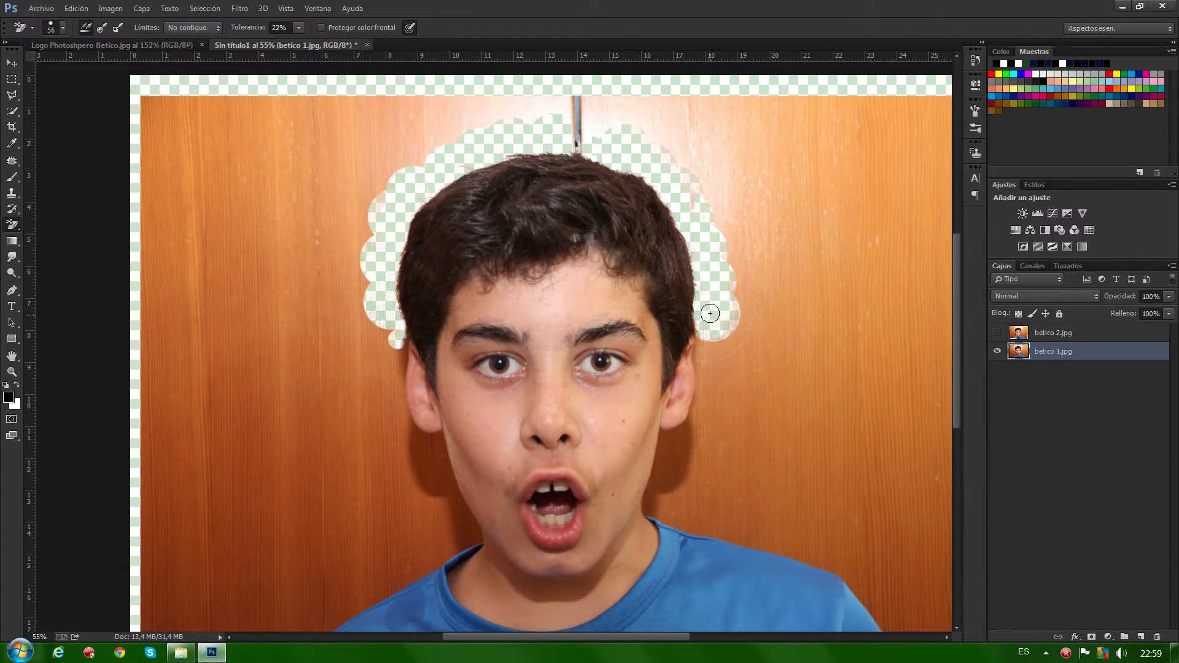
{"action": "scroll", "coordinate": [342, 240], "scroll_direction": "down", "scroll_amount": 2}
{"action": "scroll", "coordinate": [370, 280], "scroll_direction": "up", "scroll_amount": 3}
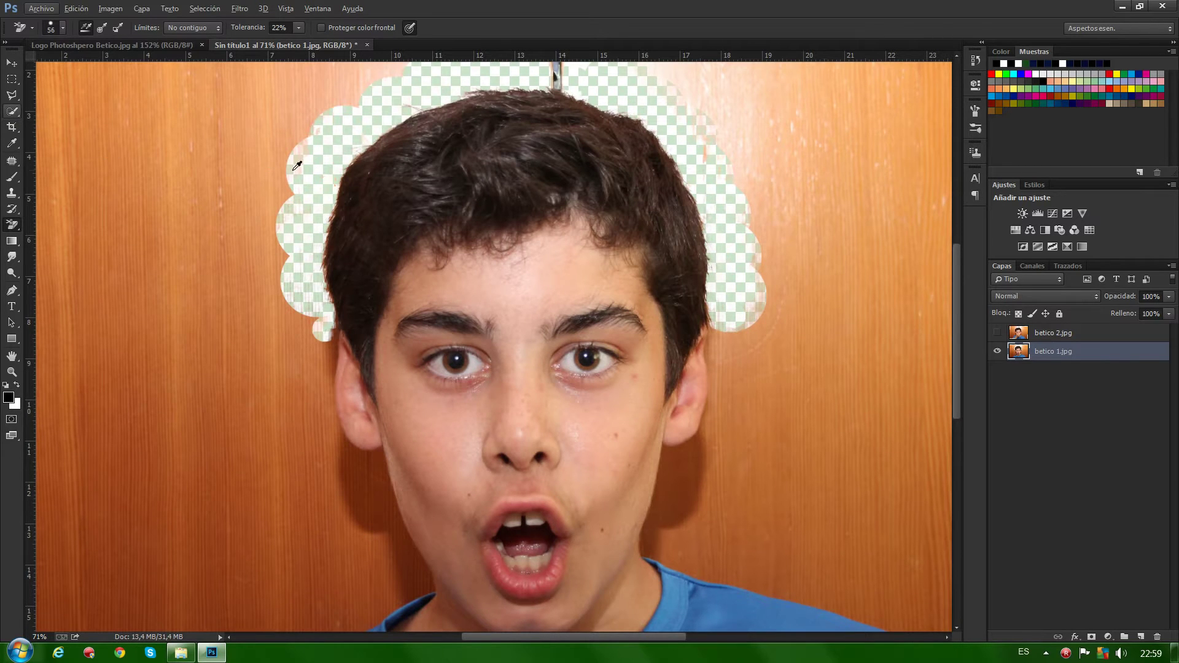
{"action": "scroll", "coordinate": [432, 257], "scroll_direction": "down", "scroll_amount": 3}
{"action": "scroll", "coordinate": [432, 256], "scroll_direction": "down", "scroll_amount": 2}
{"action": "scroll", "coordinate": [432, 257], "scroll_direction": "up", "scroll_amount": 1}
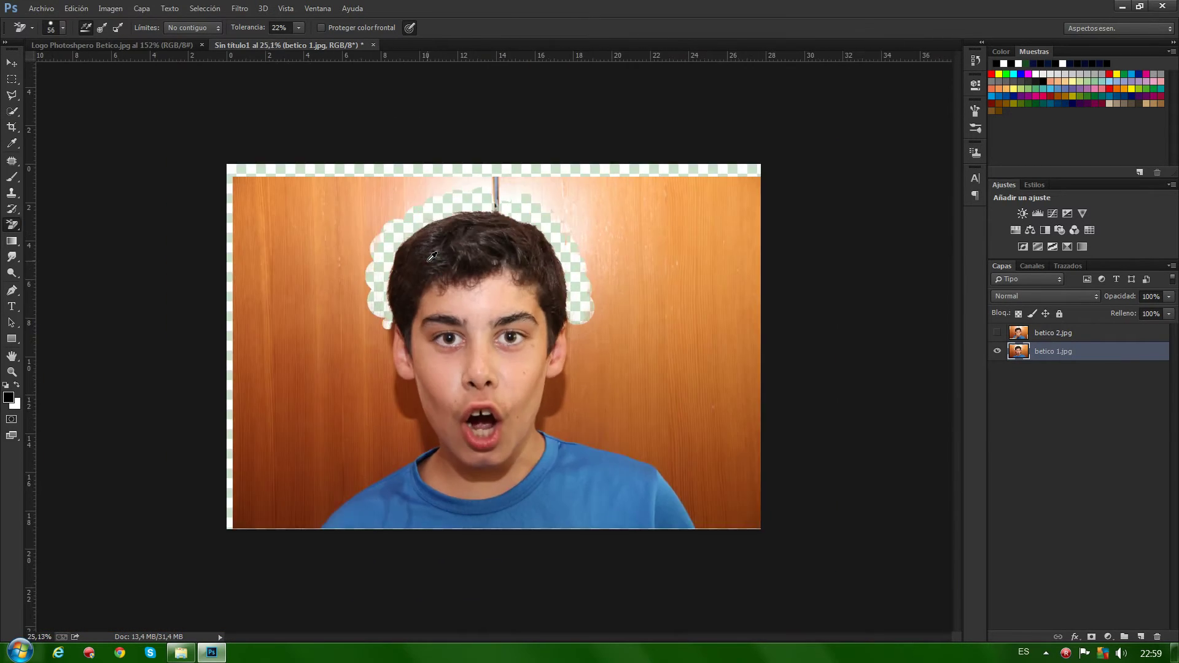
{"action": "scroll", "coordinate": [432, 257], "scroll_direction": "up", "scroll_amount": 2}
{"action": "scroll", "coordinate": [432, 257], "scroll_direction": "down", "scroll_amount": 1}
{"action": "scroll", "coordinate": [432, 256], "scroll_direction": "up", "scroll_amount": 1}
{"action": "scroll", "coordinate": [432, 257], "scroll_direction": "up", "scroll_amount": 2}
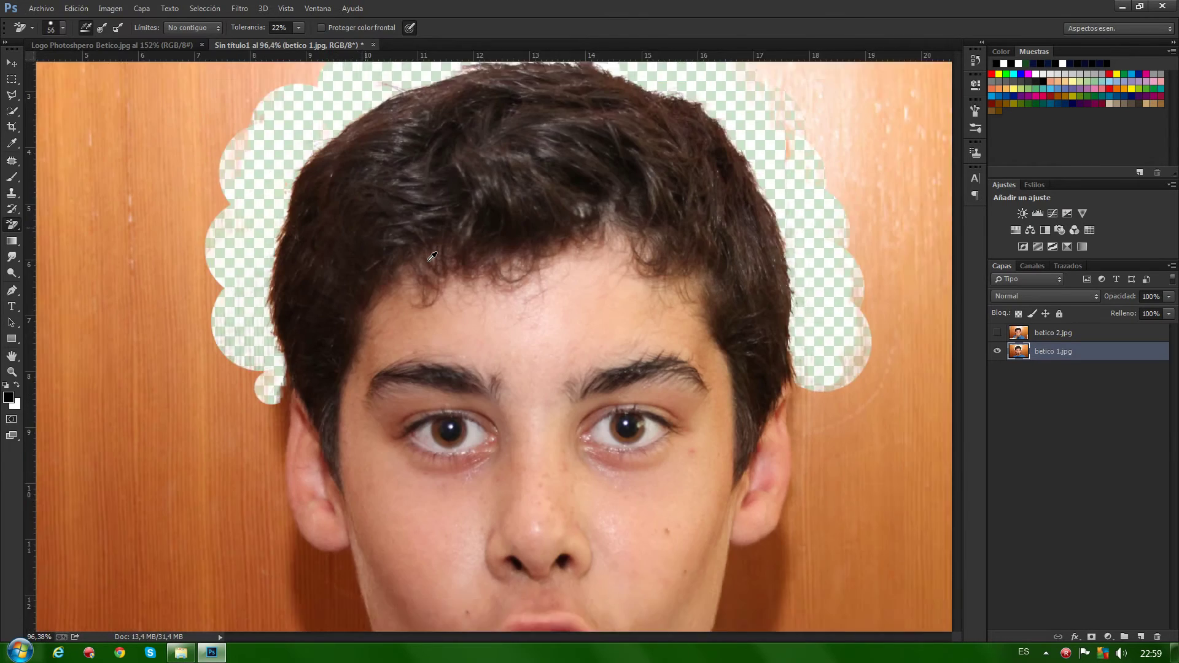
{"action": "scroll", "coordinate": [432, 256], "scroll_direction": "down", "scroll_amount": 2}
{"action": "scroll", "coordinate": [432, 256], "scroll_direction": "down", "scroll_amount": 2}
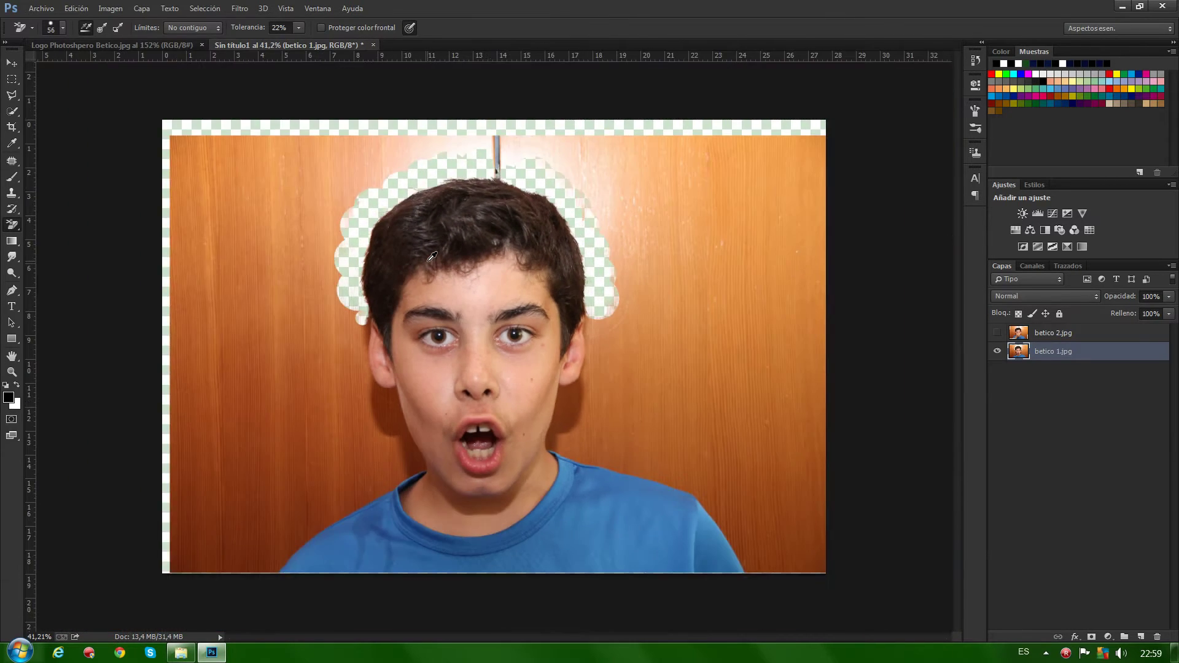
{"action": "scroll", "coordinate": [432, 256], "scroll_direction": "up", "scroll_amount": 1}
{"action": "scroll", "coordinate": [430, 258], "scroll_direction": "down", "scroll_amount": 2}
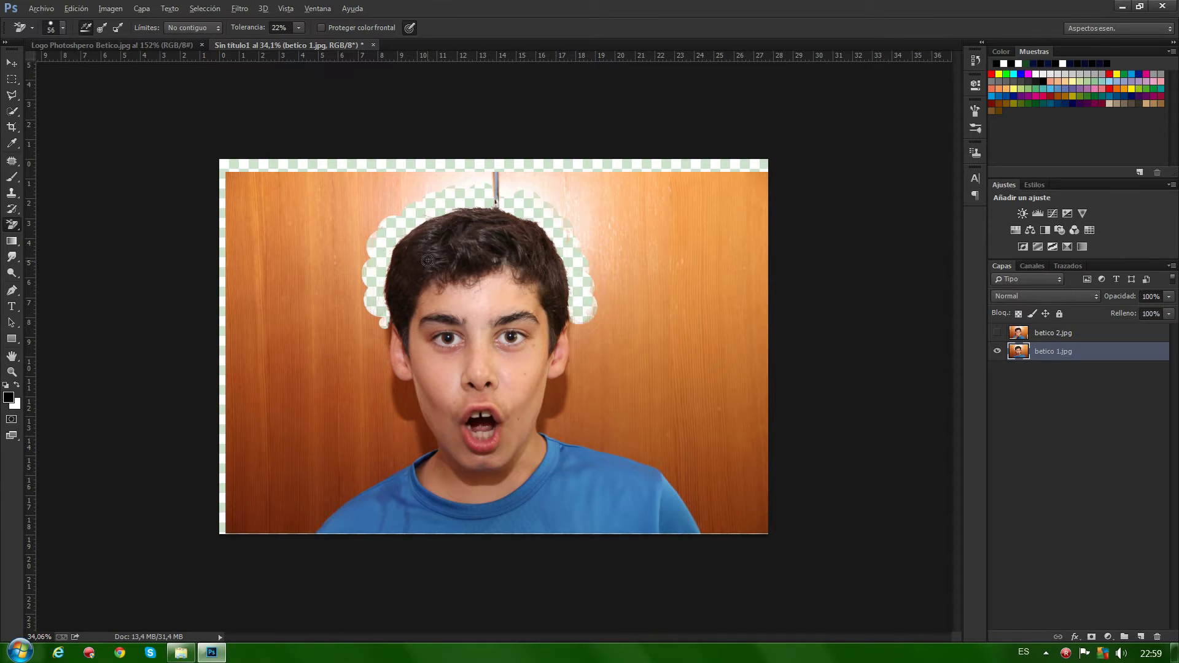
{"action": "scroll", "coordinate": [428, 261], "scroll_direction": "down", "scroll_amount": 2}
{"action": "scroll", "coordinate": [430, 259], "scroll_direction": "up", "scroll_amount": 3}
{"action": "scroll", "coordinate": [432, 257], "scroll_direction": "down", "scroll_amount": 3}
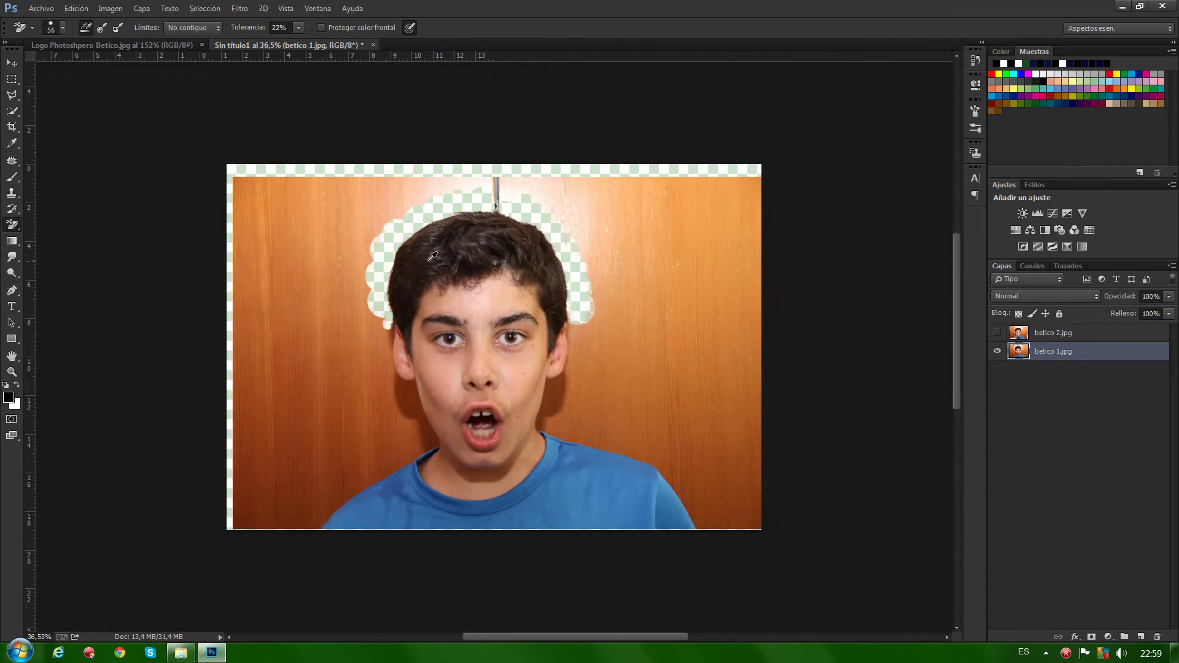
{"action": "scroll", "coordinate": [433, 257], "scroll_direction": "up", "scroll_amount": 5}
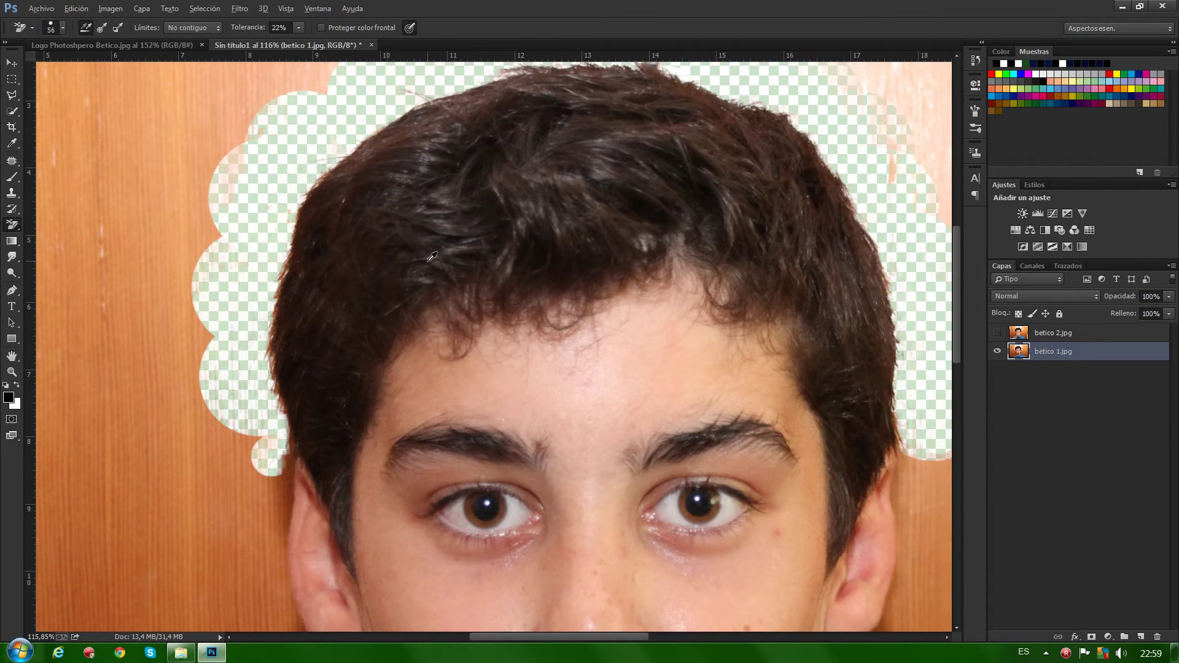
{"action": "key", "text": "alt"}
{"action": "mouse_move", "coordinate": [491, 330]}
{"action": "left_mouse_down"}
{"action": "mouse_move", "coordinate": [539, 376]}
{"action": "mouse_move", "coordinate": [526, 324]}
{"action": "mouse_move", "coordinate": [389, 242]}
{"action": "mouse_move", "coordinate": [572, 347]}
{"action": "mouse_move", "coordinate": [503, 277]}
{"action": "mouse_move", "coordinate": [399, 250]}
{"action": "mouse_move", "coordinate": [536, 298]}
{"action": "mouse_move", "coordinate": [378, 268]}
{"action": "mouse_move", "coordinate": [526, 255]}
{"action": "mouse_move", "coordinate": [528, 154]}
{"action": "mouse_move", "coordinate": [571, 92]}
{"action": "mouse_move", "coordinate": [547, 394]}
{"action": "left_mouse_up"}
{"action": "scroll", "coordinate": [447, 350], "scroll_direction": "down", "scroll_amount": 3}
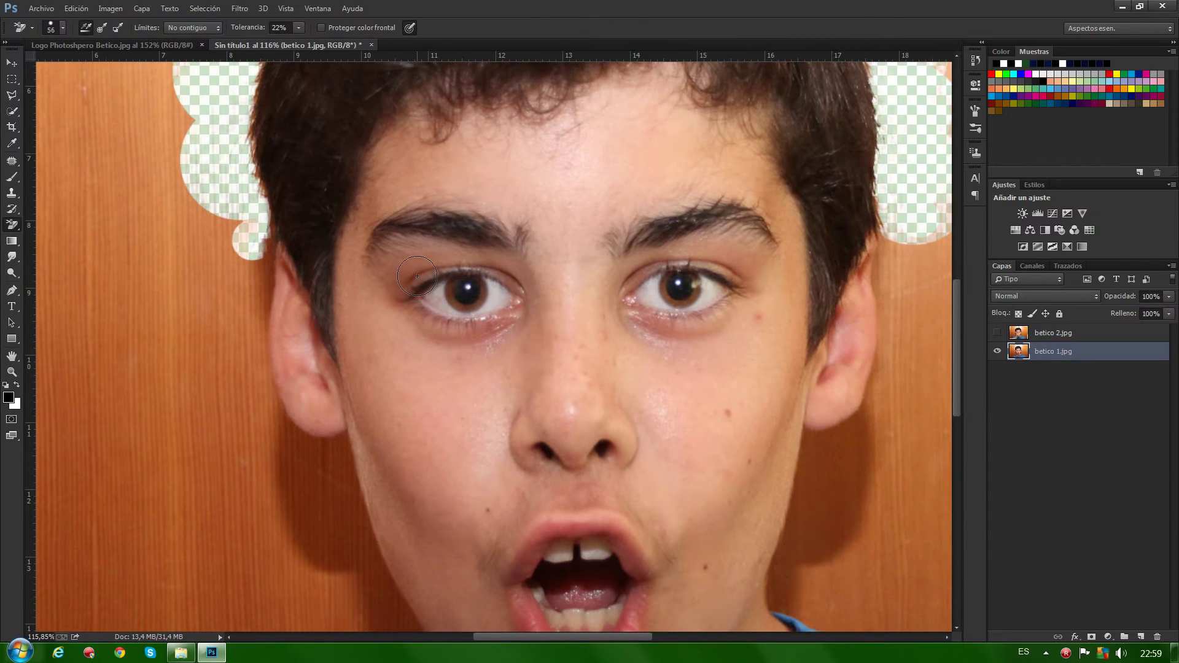
{"action": "scroll", "coordinate": [421, 270], "scroll_direction": "down", "scroll_amount": 3}
{"action": "scroll", "coordinate": [421, 270], "scroll_direction": "down", "scroll_amount": 1}
{"action": "scroll", "coordinate": [422, 270], "scroll_direction": "up", "scroll_amount": 2}
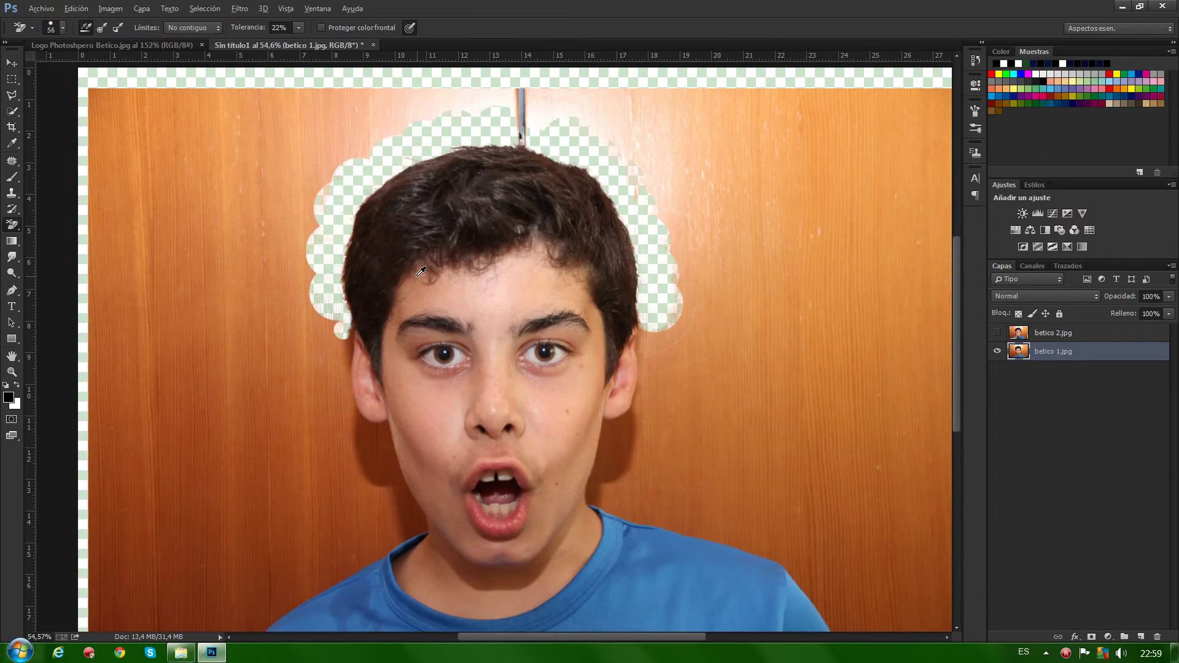
- With Quick Selection, select from the mouth up through the face and right hair
{"action": "left_click_drag", "start_coordinate": [12, 111], "coordinate": [66, 107]}
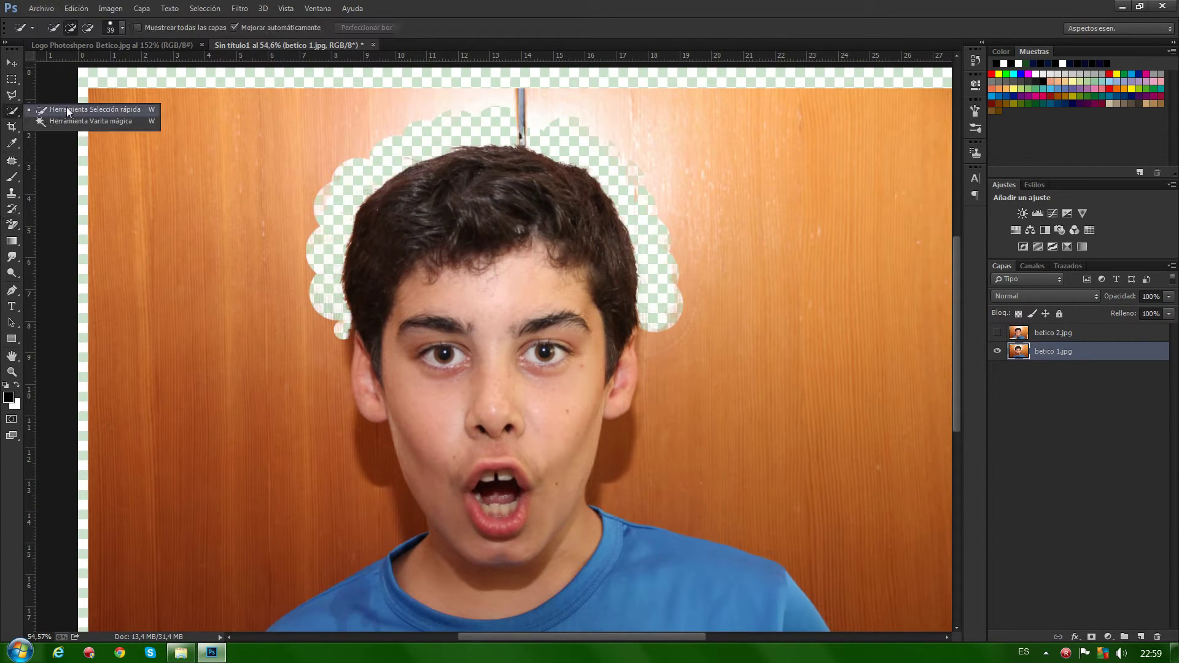
{"action": "left_click", "coordinate": [72, 109]}
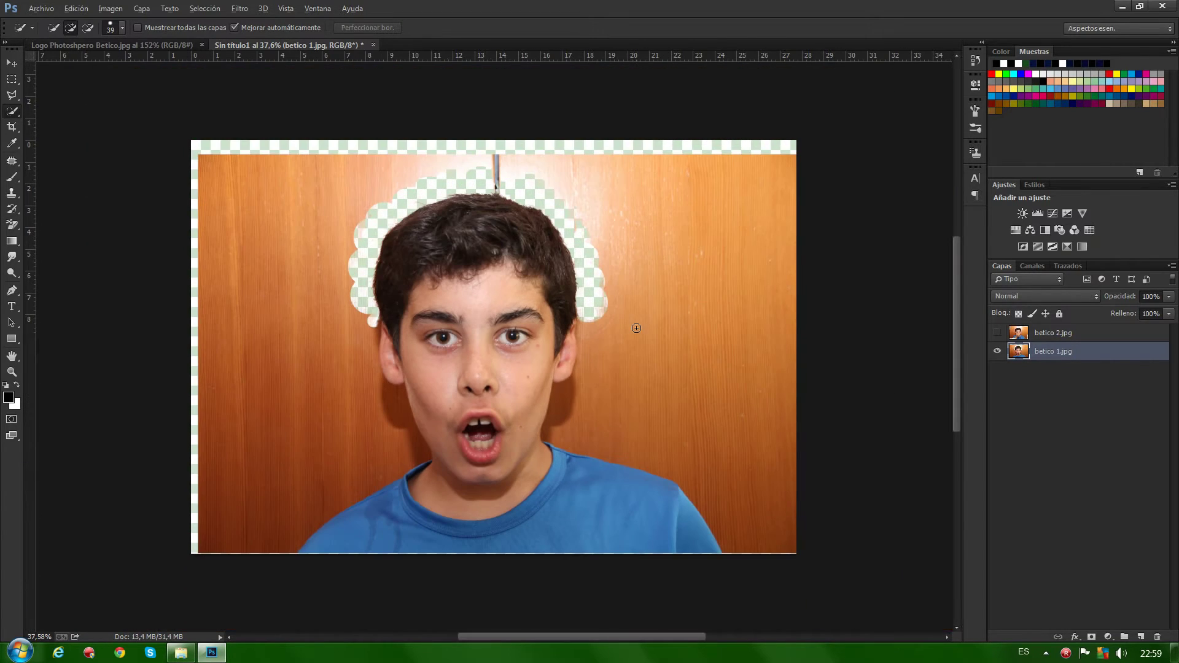
{"action": "scroll", "coordinate": [459, 496], "scroll_direction": "down", "scroll_amount": 2}
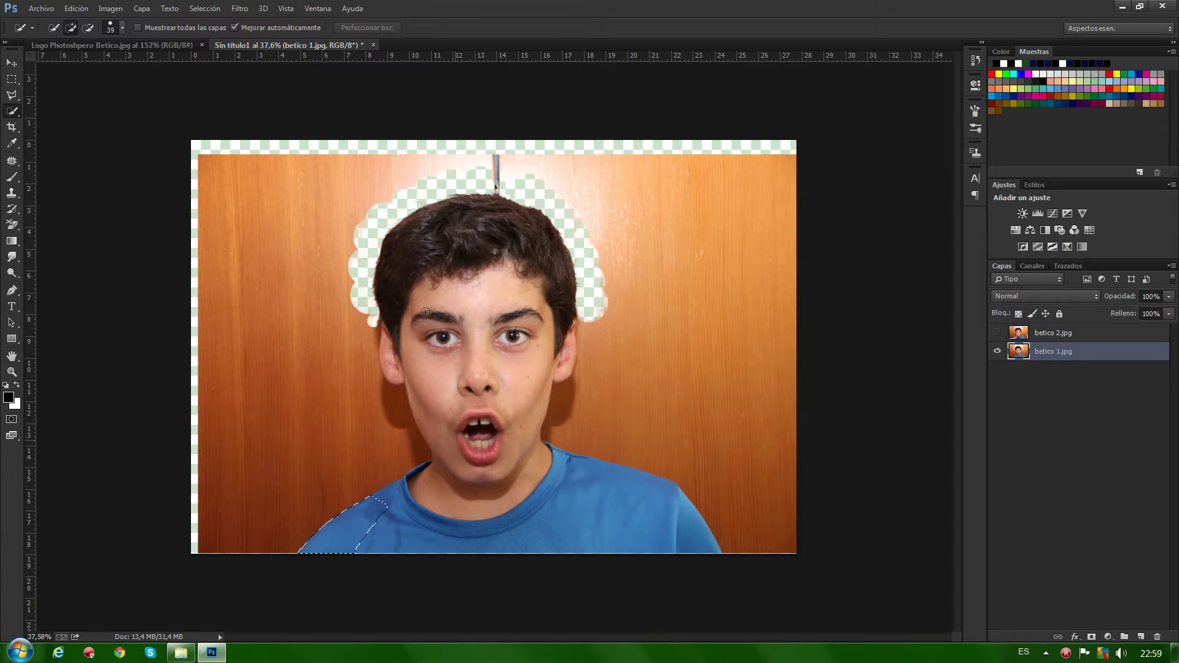
{"action": "left_click_drag", "start_coordinate": [409, 250], "coordinate": [447, 223]}
{"action": "left_click", "coordinate": [529, 271]}
- Add the right face, mouth area and remaining hair, then switch to subtracting with Alt
{"action": "left_click", "coordinate": [554, 401]}
{"action": "left_click", "coordinate": [421, 399]}
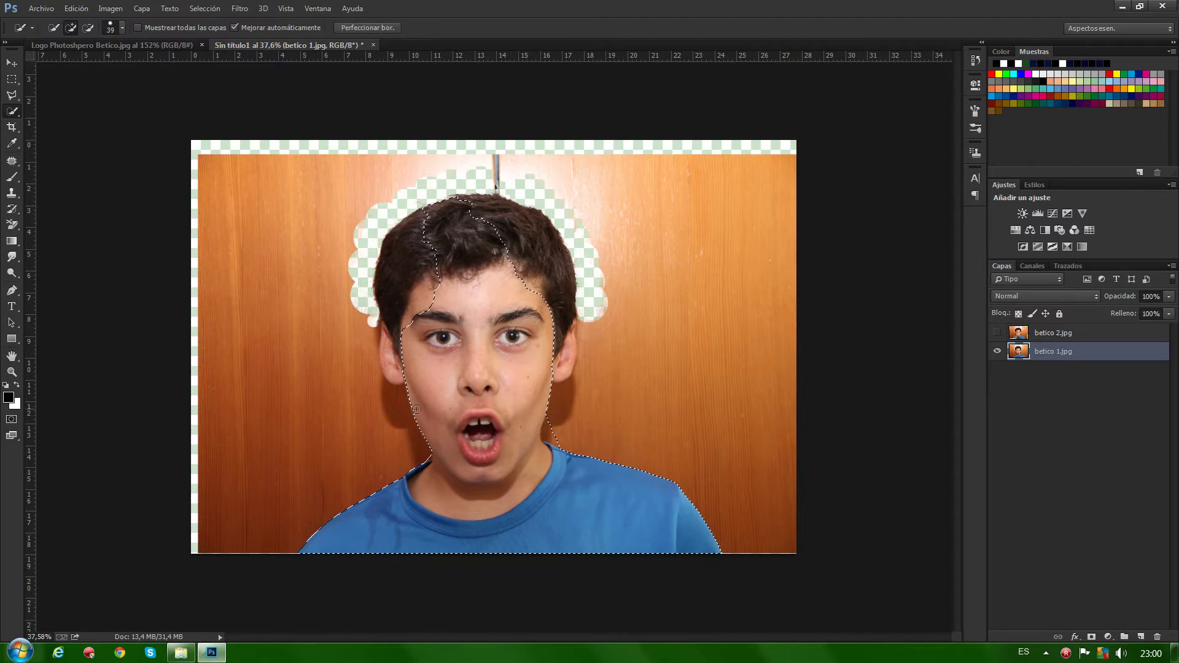
{"action": "left_click_drag", "start_coordinate": [430, 239], "coordinate": [402, 295]}
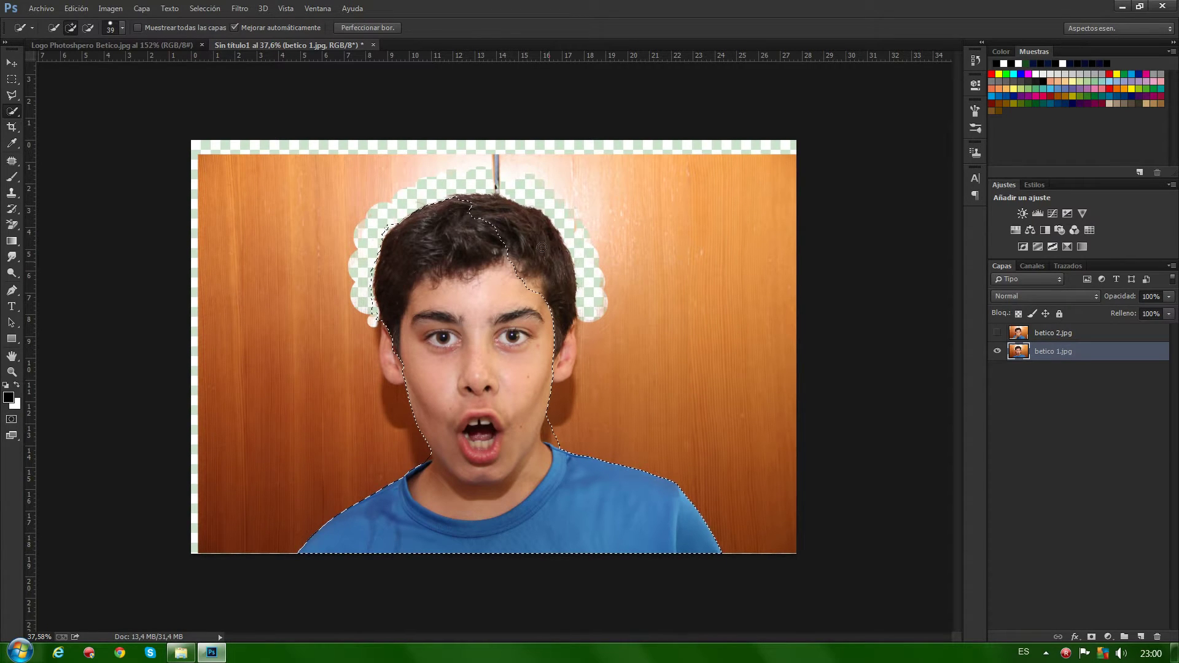
{"action": "left_click", "coordinate": [636, 518]}
{"action": "key", "text": "alt"}
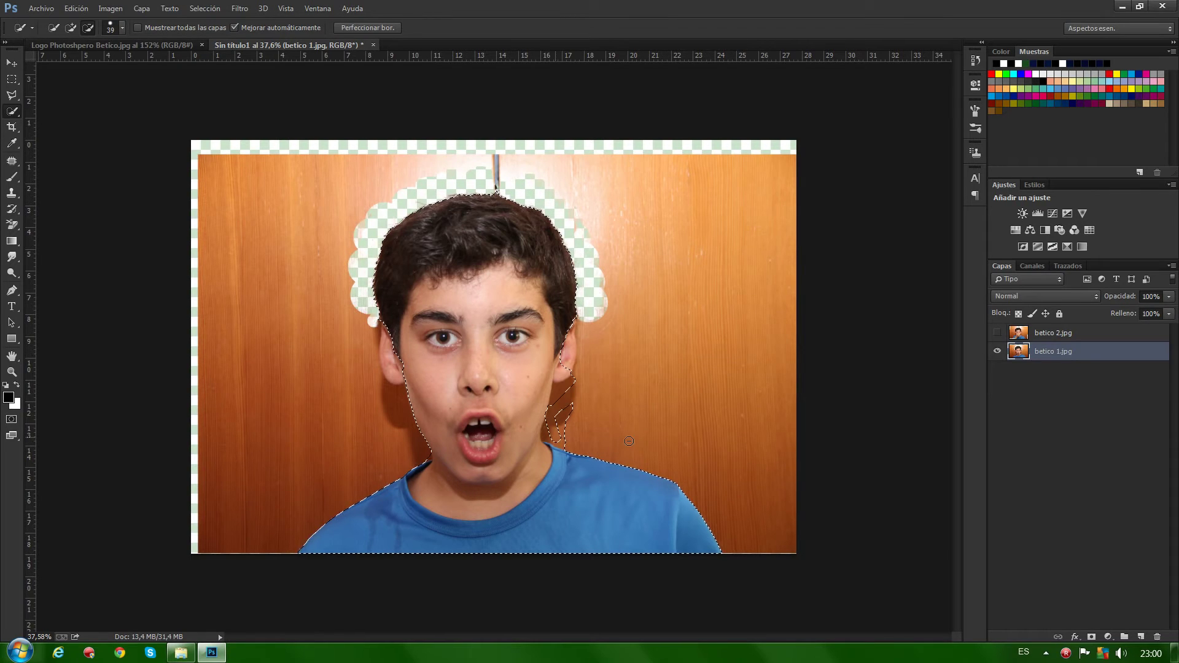
{"action": "key", "text": "alt"}
{"action": "key", "text": "alt"}
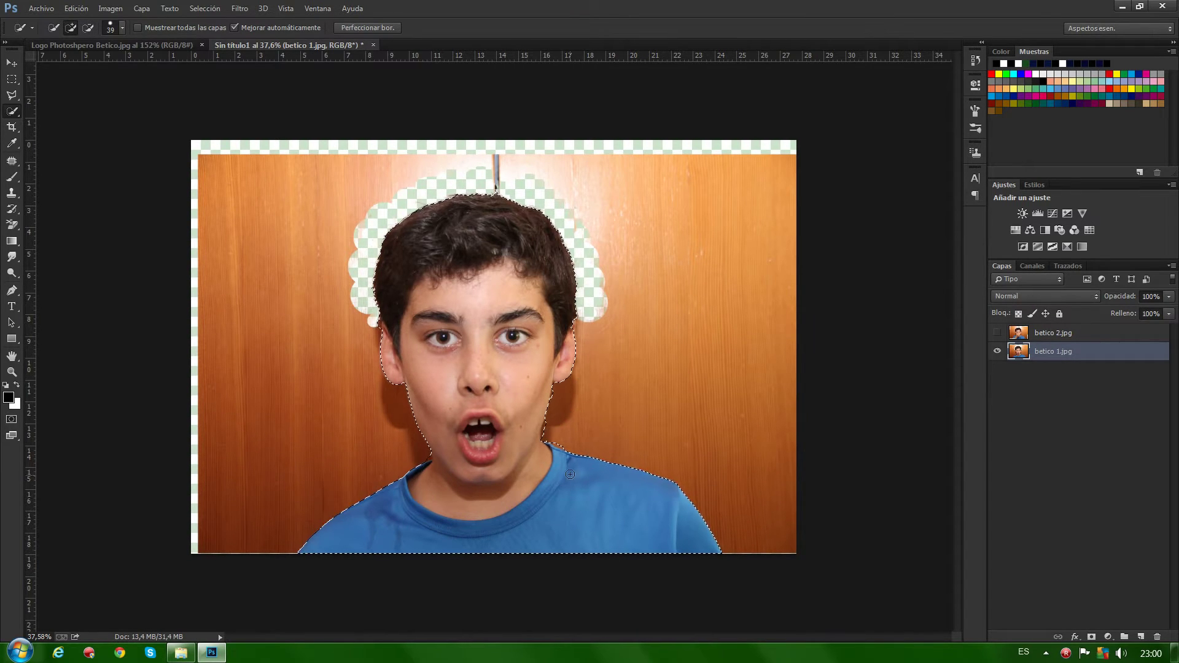
- Subtract the background beside the lower neck and between ear and neck
{"action": "key", "text": "alt"}
{"action": "scroll", "coordinate": [553, 438], "scroll_direction": "up", "scroll_amount": 5}
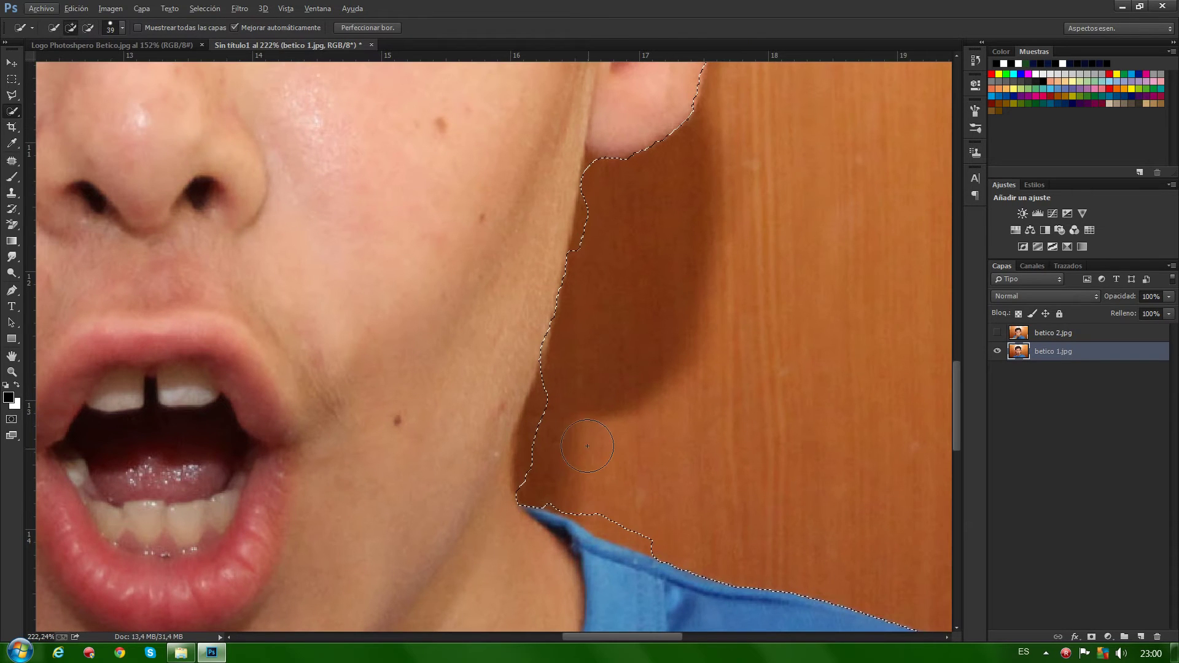
{"action": "mouse_move", "coordinate": [565, 406]}
{"action": "left_mouse_down"}
{"action": "mouse_move", "coordinate": [600, 503]}
{"action": "mouse_move", "coordinate": [620, 513]}
{"action": "left_mouse_up"}
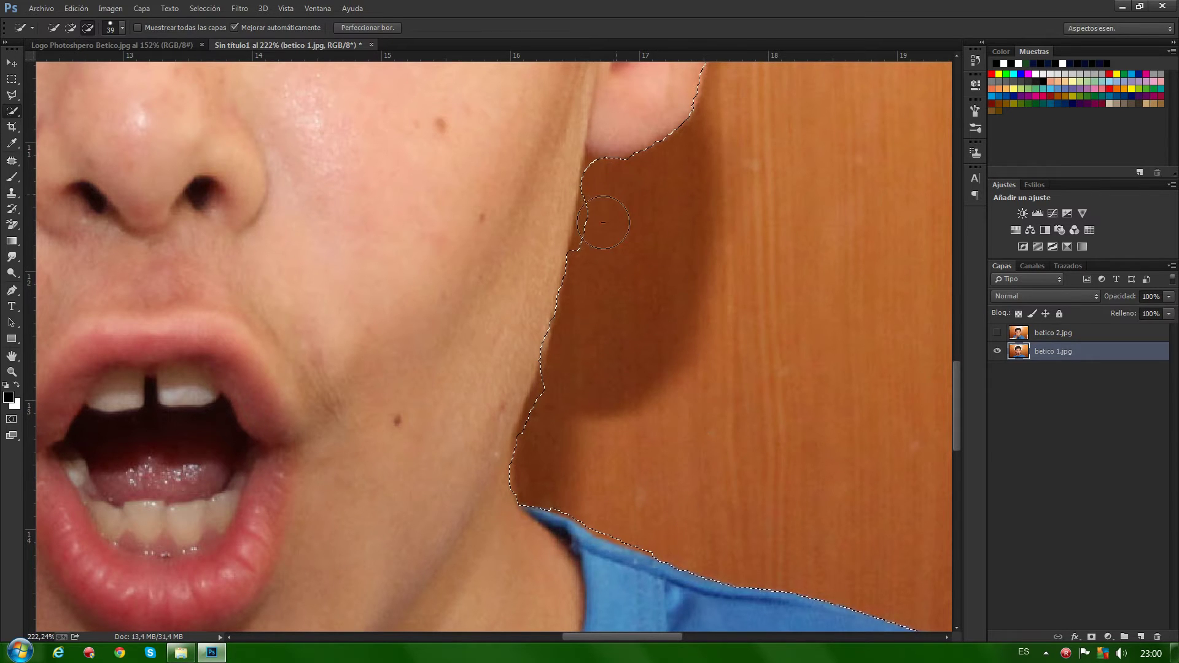
{"action": "left_click_drag", "start_coordinate": [603, 222], "coordinate": [603, 245]}
- Refine the selection along the jaw and collar with a 16 px brush, fixing the chin corner
{"action": "scroll", "coordinate": [589, 399], "scroll_direction": "down", "scroll_amount": 1}
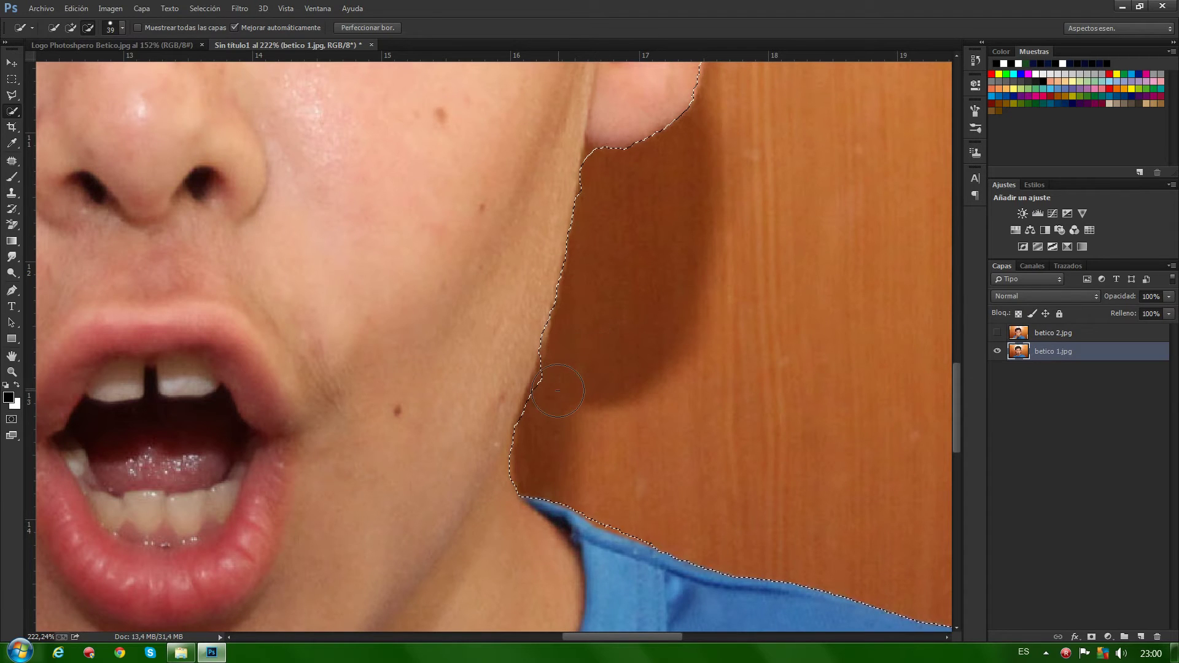
{"action": "scroll", "coordinate": [599, 424], "scroll_direction": "down", "scroll_amount": 3}
{"action": "scroll", "coordinate": [599, 423], "scroll_direction": "down", "scroll_amount": 1}
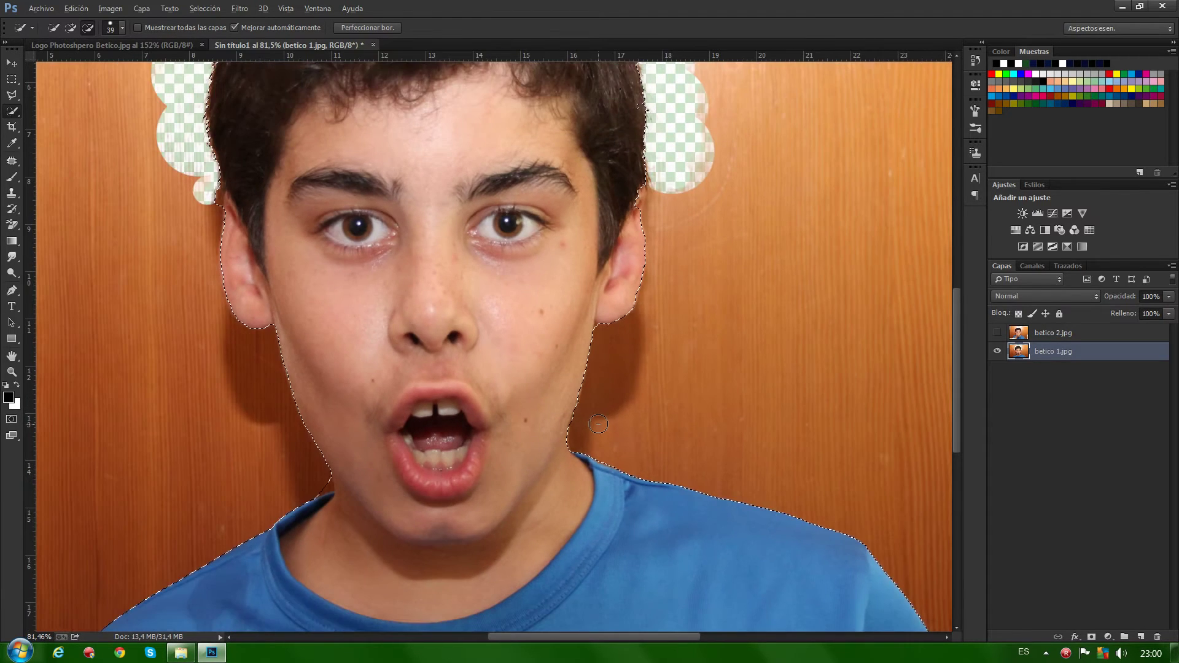
{"action": "scroll", "coordinate": [599, 424], "scroll_direction": "down", "scroll_amount": 1}
{"action": "scroll", "coordinate": [687, 285], "scroll_direction": "down", "scroll_amount": 1}
{"action": "scroll", "coordinate": [748, 356], "scroll_direction": "up", "scroll_amount": 5}
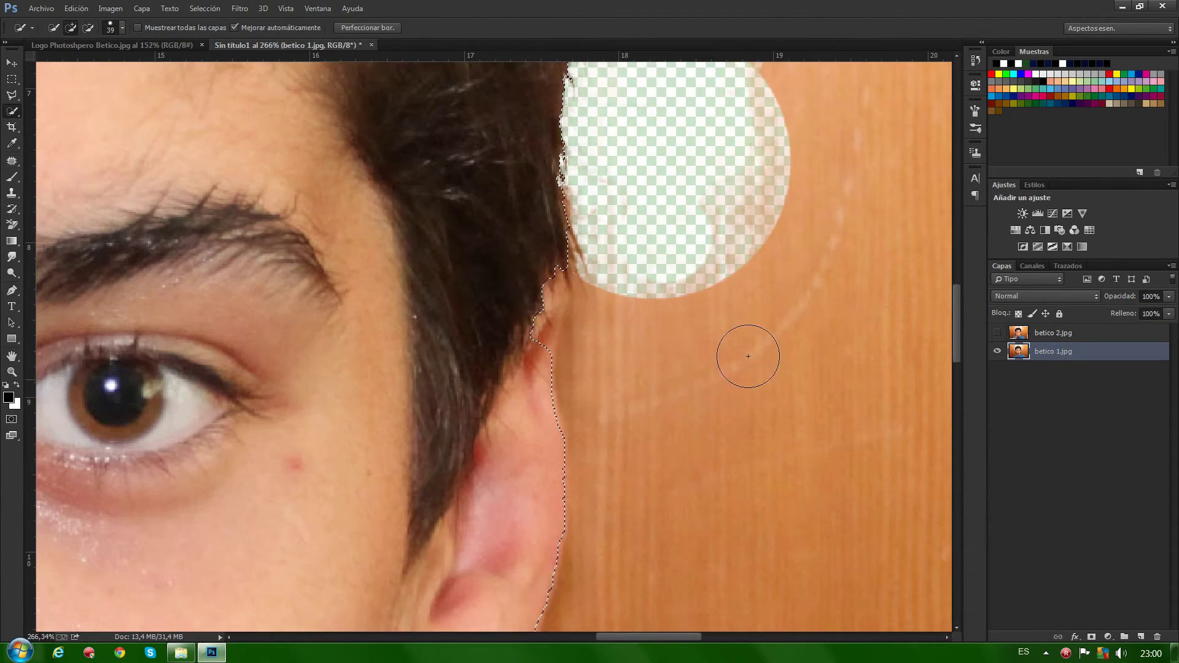
{"action": "scroll", "coordinate": [442, 395], "scroll_direction": "down", "scroll_amount": 5}
{"action": "scroll", "coordinate": [427, 468], "scroll_direction": "left", "scroll_amount": 5}
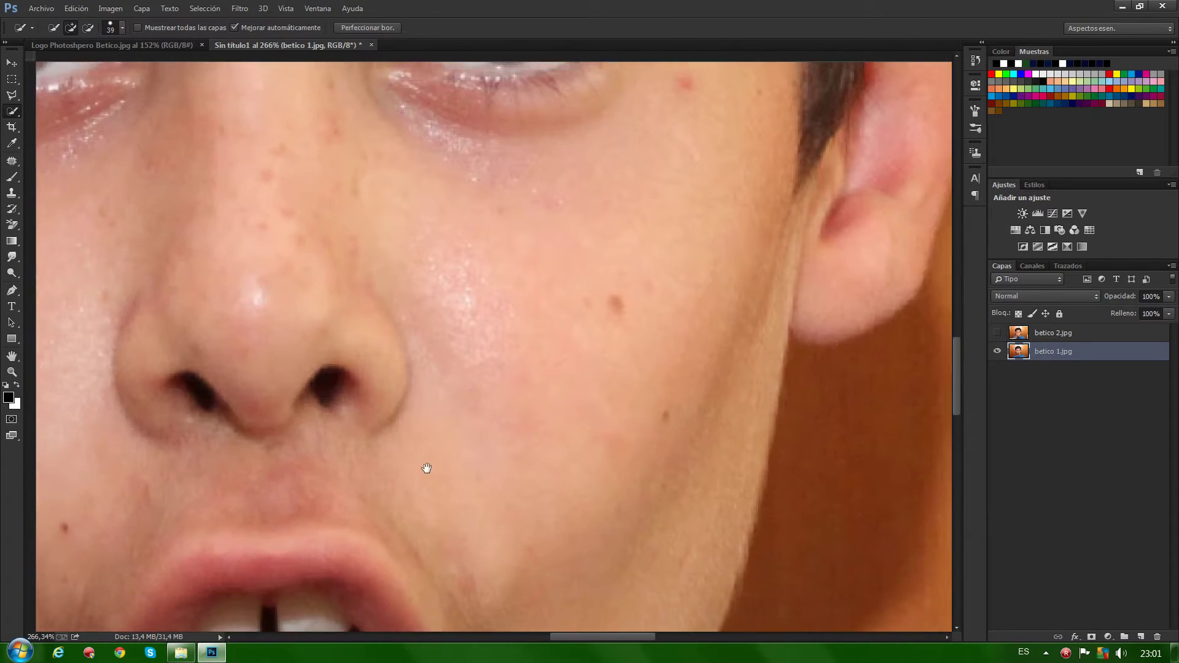
{"action": "scroll", "coordinate": [427, 469], "scroll_direction": "down", "scroll_amount": 3}
{"action": "scroll", "coordinate": [426, 469], "scroll_direction": "left", "scroll_amount": 5}
{"action": "scroll", "coordinate": [632, 376], "scroll_direction": "left", "scroll_amount": 3}
{"action": "scroll", "coordinate": [421, 437], "scroll_direction": "down", "scroll_amount": 2}
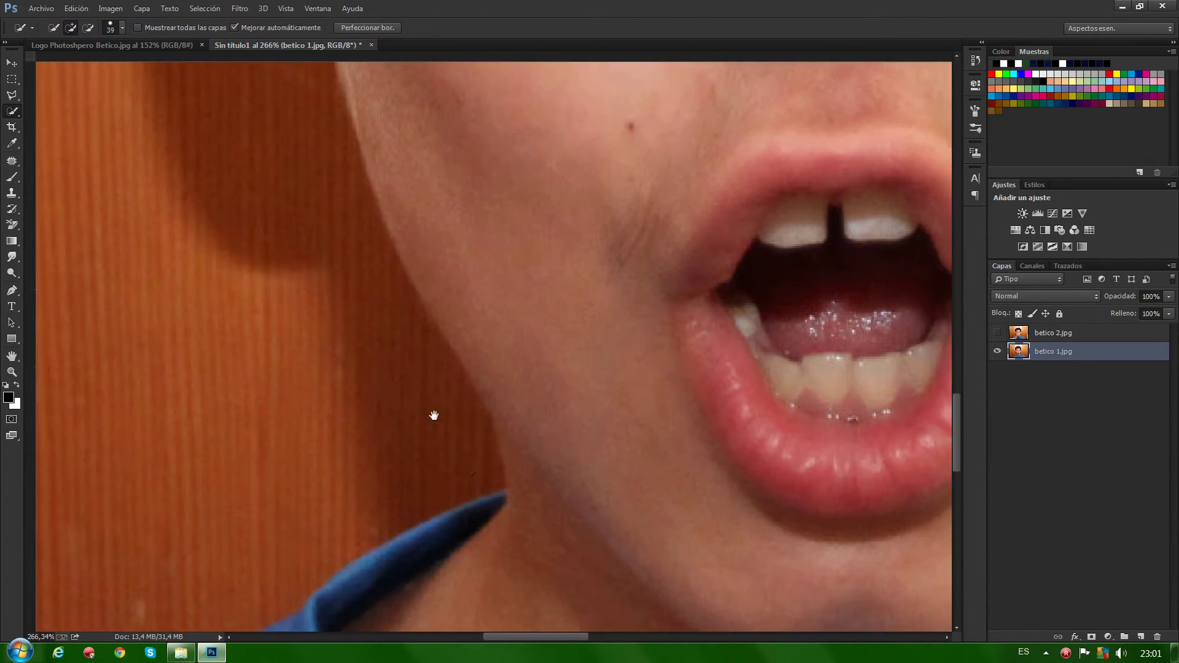
{"action": "scroll", "coordinate": [434, 415], "scroll_direction": "down", "scroll_amount": 1}
{"action": "key", "text": "ctrl+r"}
{"action": "mouse_move", "coordinate": [445, 470]}
{"action": "left_mouse_down"}
{"action": "mouse_move", "coordinate": [465, 432]}
{"action": "mouse_move", "coordinate": [452, 416]}
{"action": "left_mouse_up"}
{"action": "right_click", "coordinate": [458, 429], "text": "alt"}
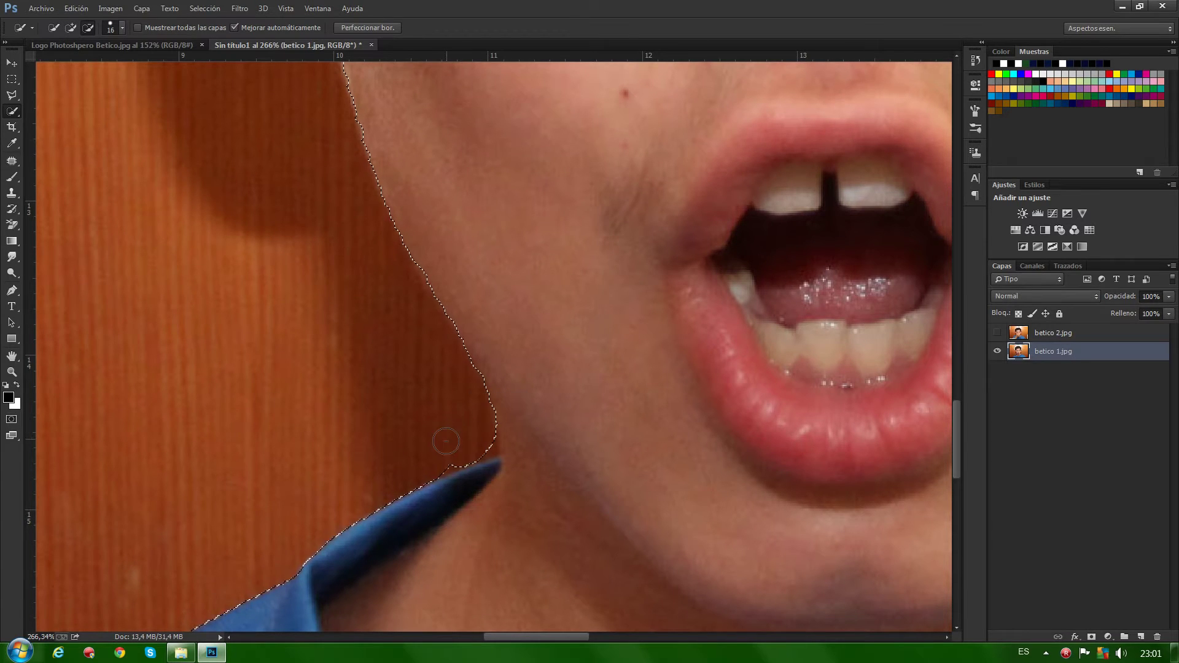
{"action": "left_click_drag", "start_coordinate": [476, 447], "coordinate": [487, 446]}
{"action": "scroll", "coordinate": [486, 446], "scroll_direction": "up", "scroll_amount": 2}
{"action": "scroll", "coordinate": [486, 446], "scroll_direction": "up", "scroll_amount": 3}
{"action": "scroll", "coordinate": [484, 446], "scroll_direction": "down", "scroll_amount": 6}
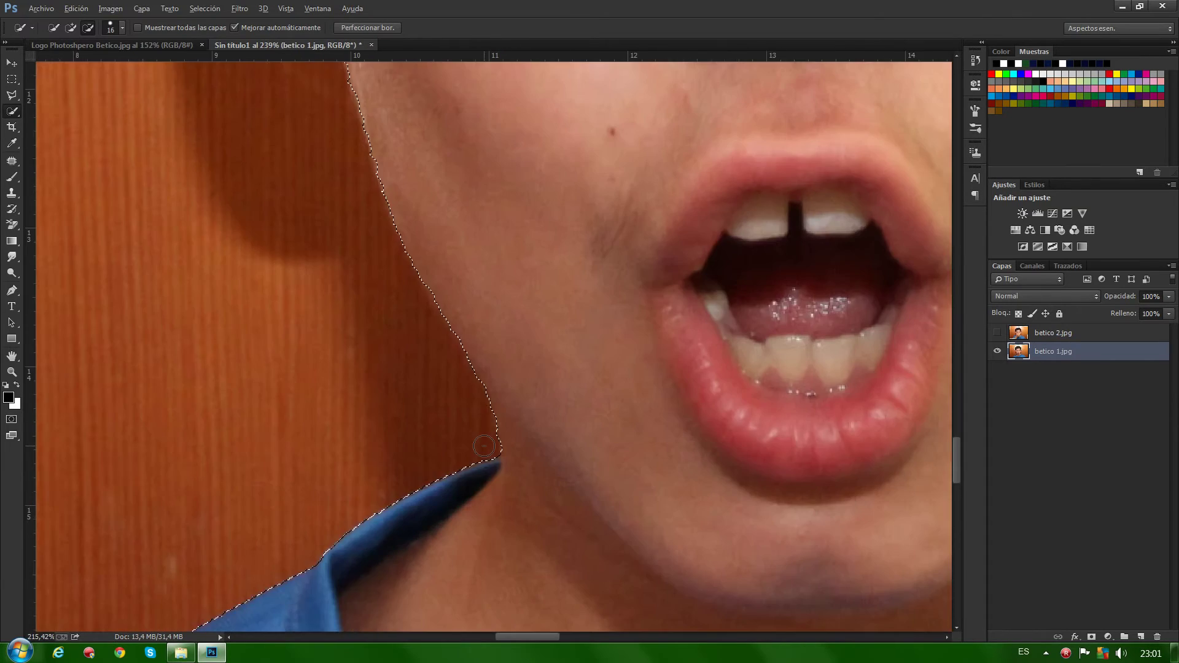
{"action": "scroll", "coordinate": [484, 446], "scroll_direction": "down", "scroll_amount": 5}
{"action": "scroll", "coordinate": [484, 446], "scroll_direction": "down", "scroll_amount": 1}
{"action": "scroll", "coordinate": [115, 608], "scroll_direction": "up", "scroll_amount": 1}
{"action": "scroll", "coordinate": [115, 609], "scroll_direction": "up", "scroll_amount": 1}
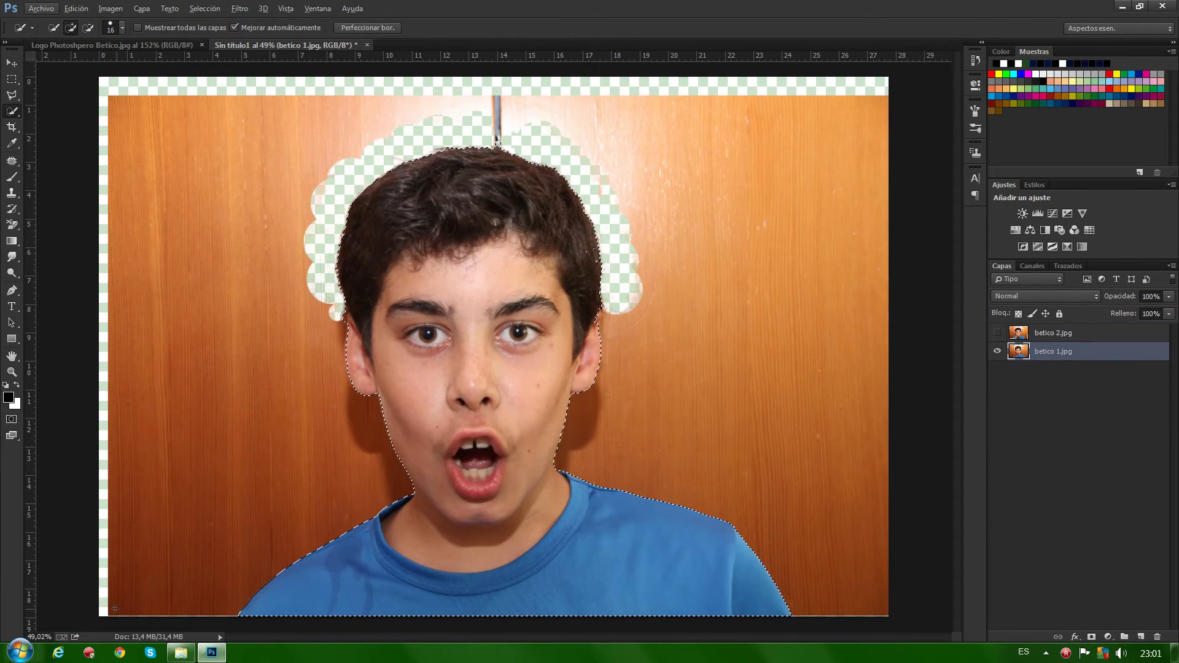
- Check the selection in Quick Mask mode, then bring up Perfeccionar borde
{"action": "left_click", "coordinate": [11, 420]}
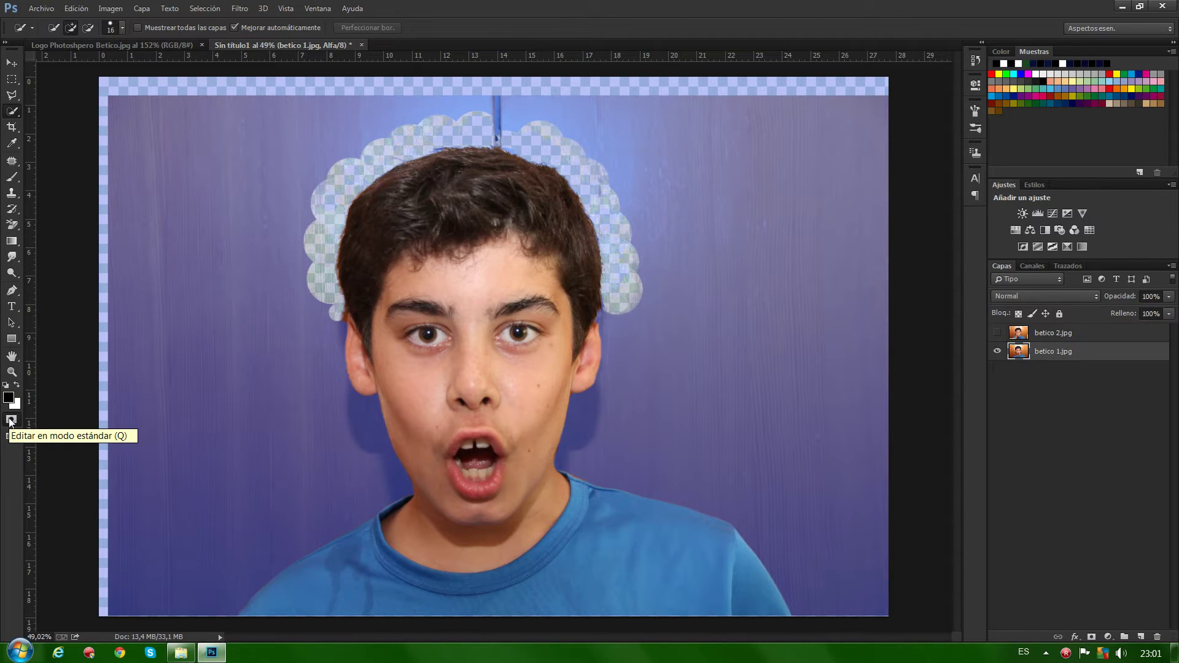
{"action": "left_click", "coordinate": [11, 420]}
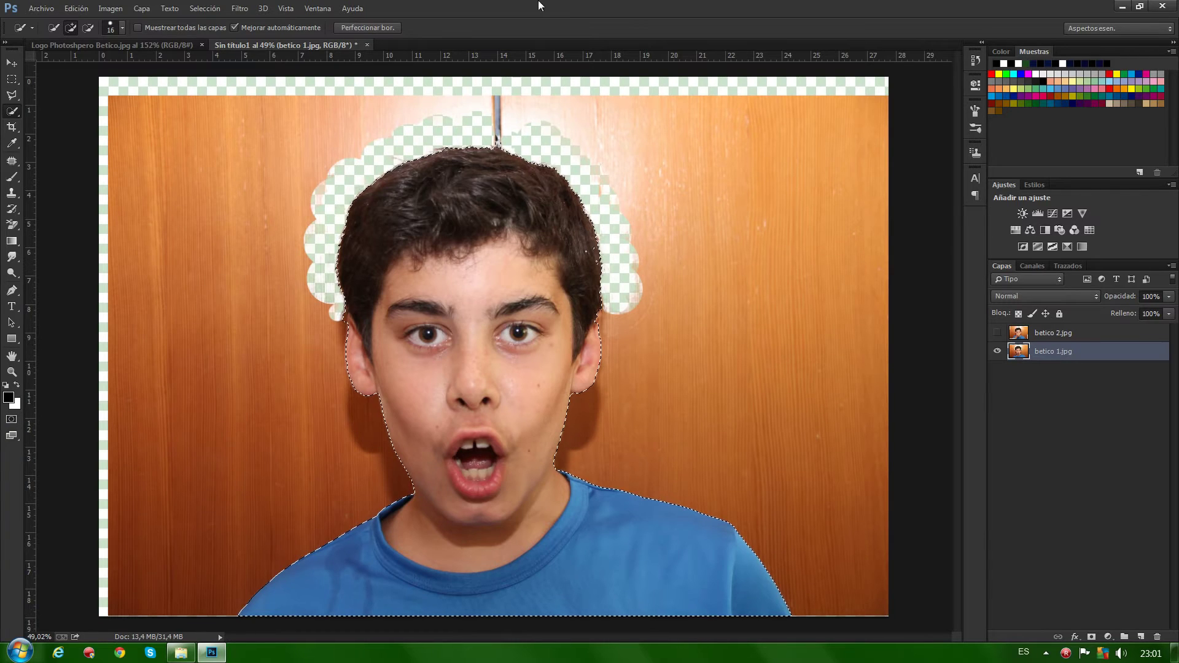
{"action": "left_click", "coordinate": [374, 27]}
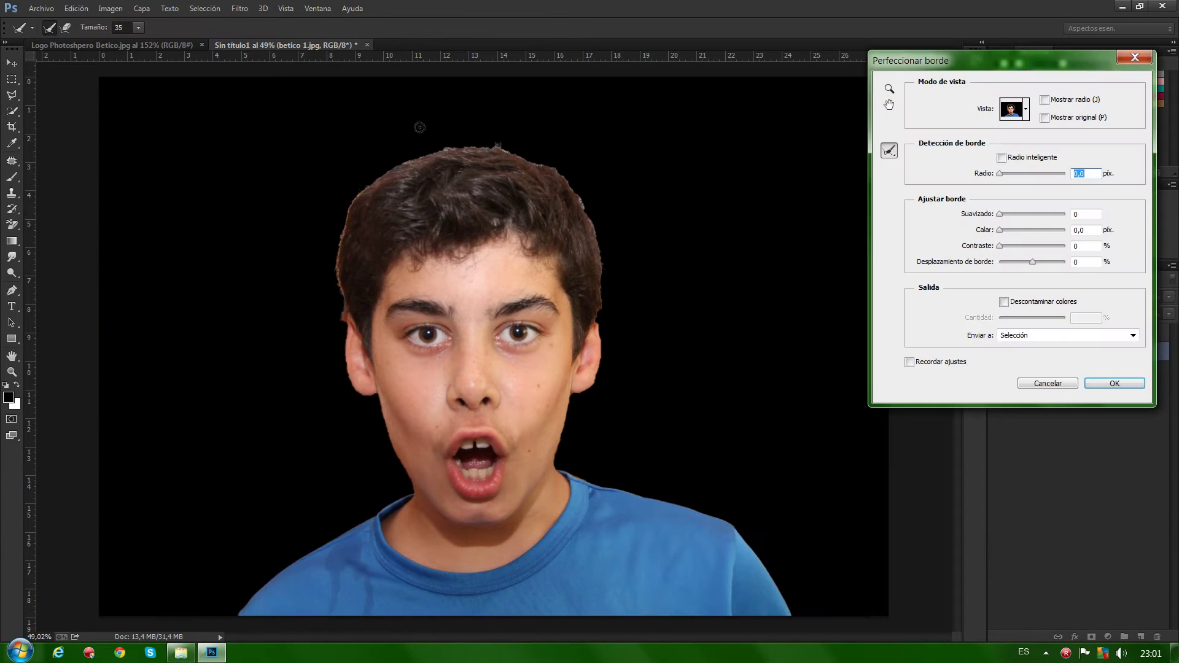
- Refine the edge with Smart Radius 3,0 px, Smooth 13, Decontaminate 64%, output to a new layer
{"action": "left_click", "coordinate": [1001, 157]}
{"action": "left_click_drag", "start_coordinate": [1008, 173], "coordinate": [1009, 174]}
{"action": "left_click_drag", "start_coordinate": [999, 214], "coordinate": [1007, 214]}
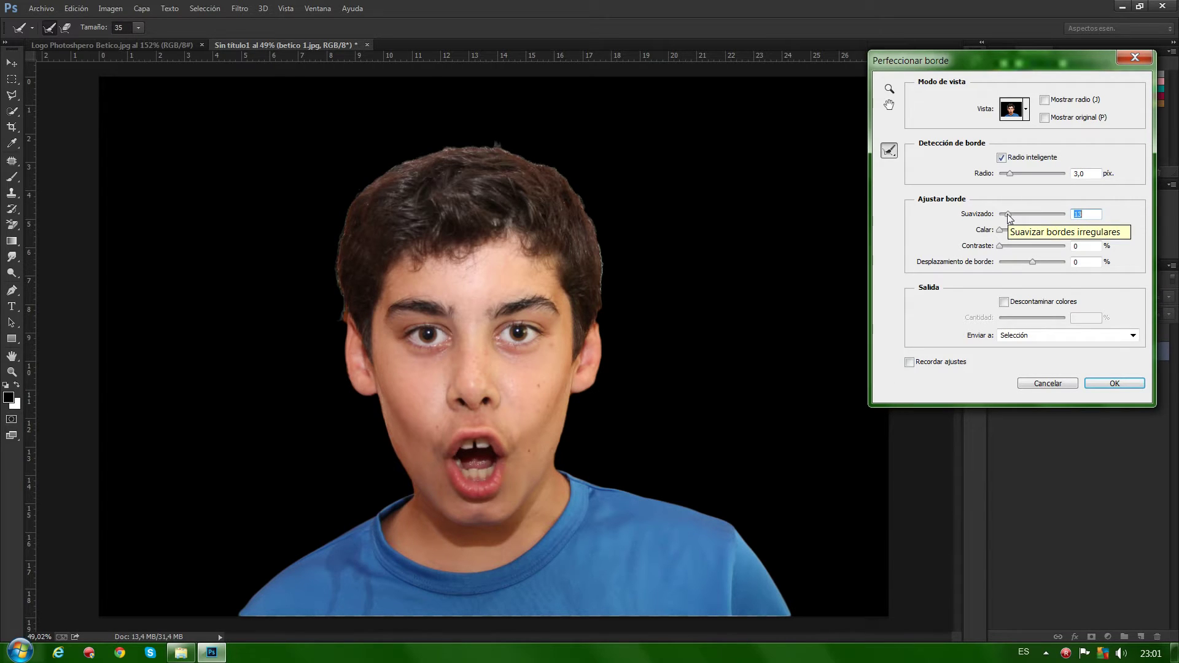
{"action": "left_click", "coordinate": [1004, 301]}
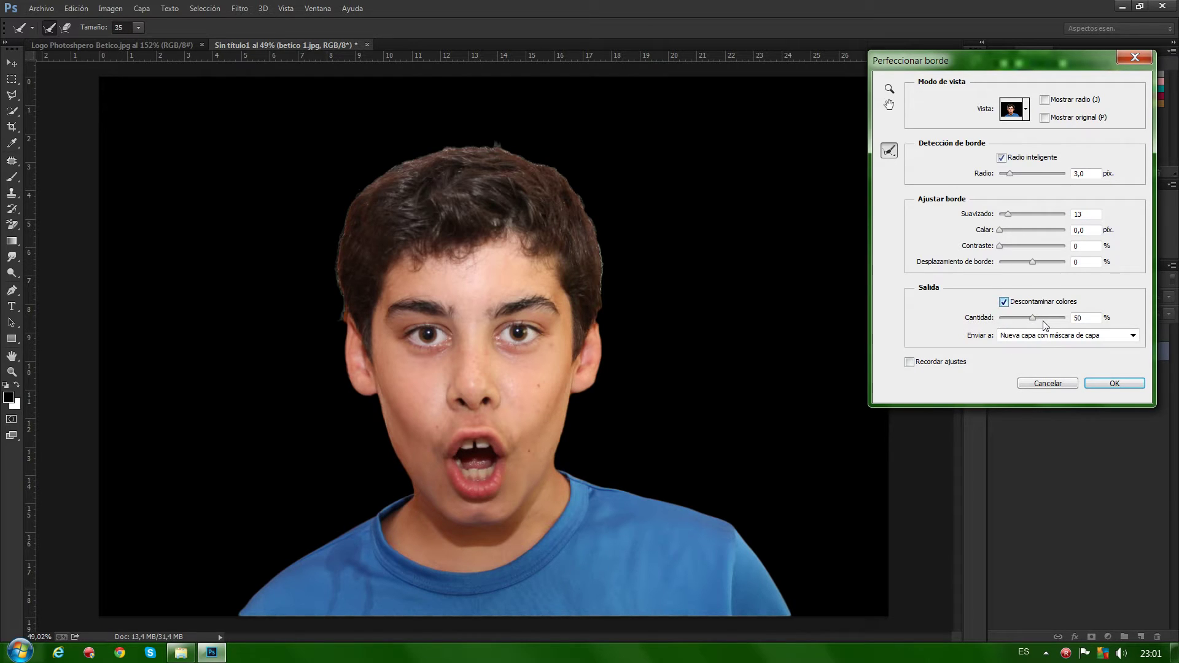
{"action": "left_click_drag", "start_coordinate": [1032, 318], "coordinate": [1041, 319]}
{"action": "left_click", "coordinate": [1132, 337]}
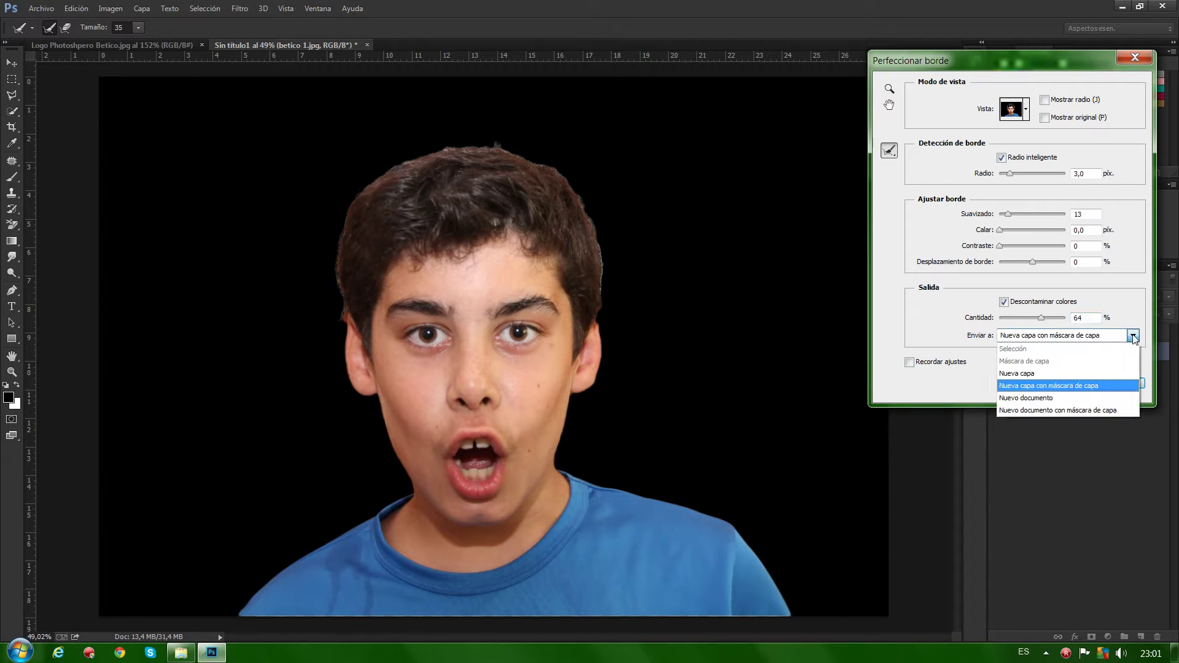
{"action": "left_click", "coordinate": [1018, 373]}
{"action": "left_click", "coordinate": [1123, 383]}
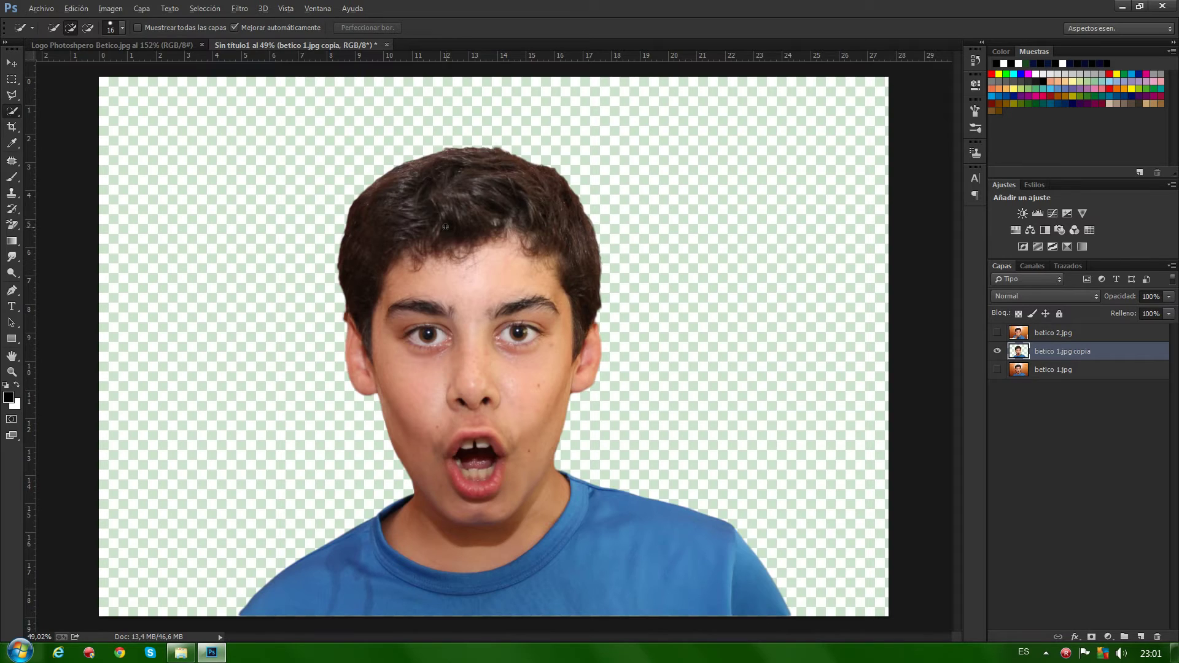
- Inspect the hair edge up close, then move betico 1.jpg copia to the top of the layers
{"action": "scroll", "coordinate": [451, 239], "scroll_direction": "up", "scroll_amount": 5}
{"action": "left_click_drag", "start_coordinate": [954, 272], "coordinate": [951, 228]}
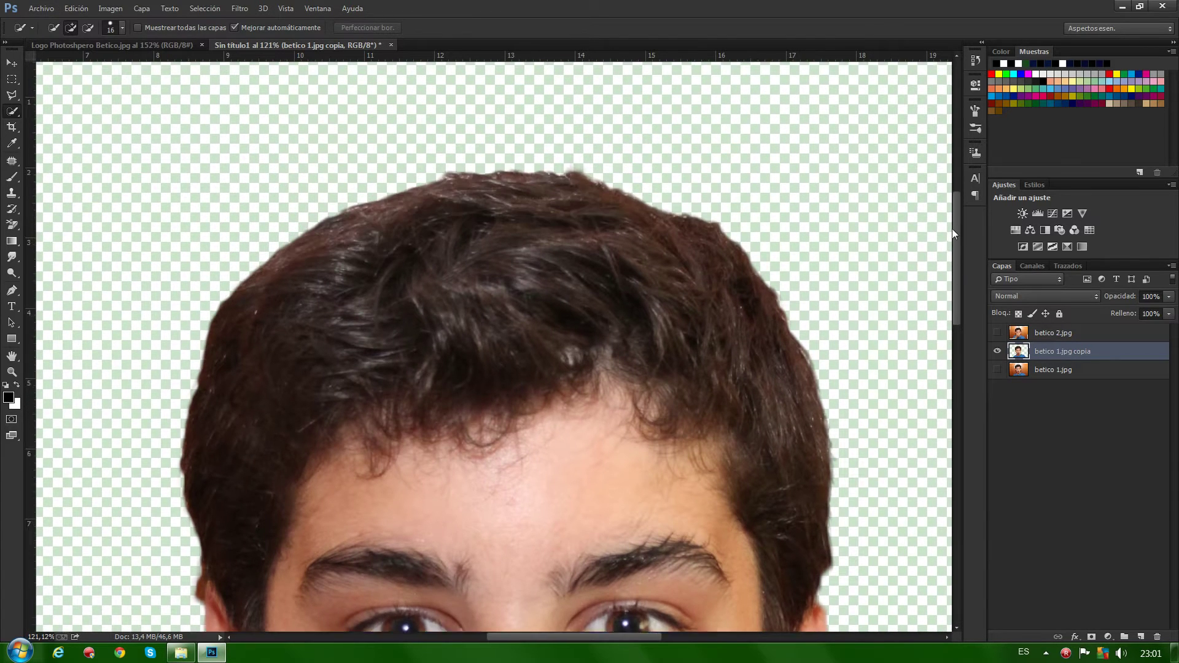
{"action": "scroll", "coordinate": [493, 297], "scroll_direction": "up", "scroll_amount": 4}
{"action": "scroll", "coordinate": [492, 297], "scroll_direction": "down", "scroll_amount": 2}
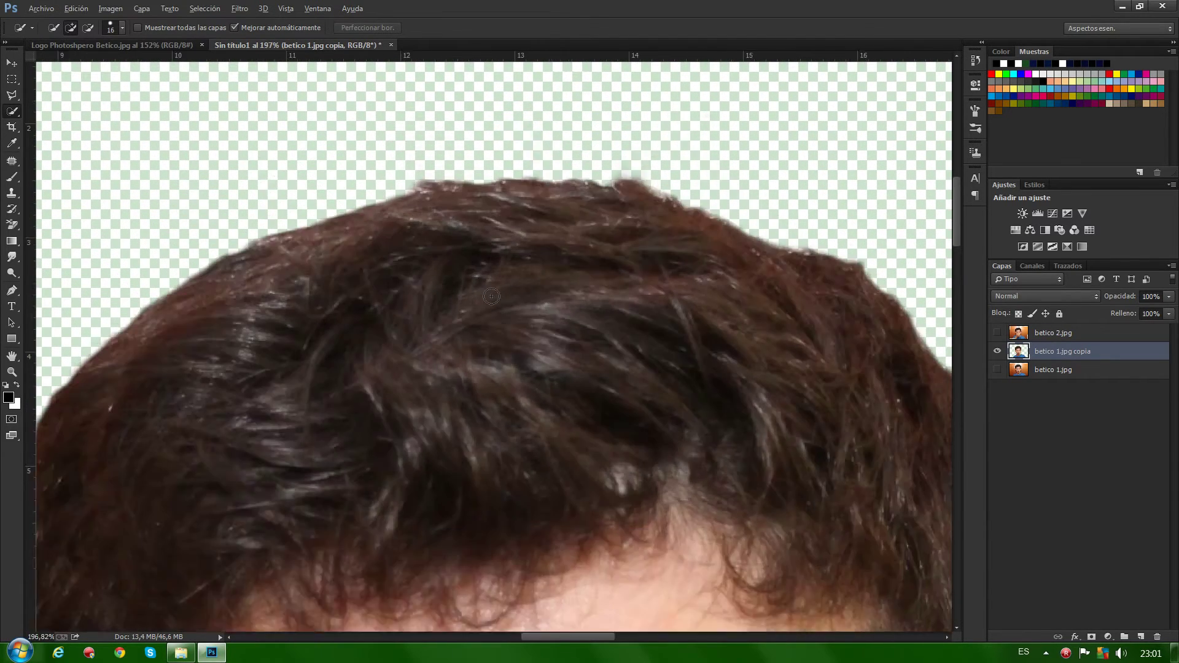
{"action": "scroll", "coordinate": [492, 297], "scroll_direction": "down", "scroll_amount": 2}
{"action": "scroll", "coordinate": [492, 297], "scroll_direction": "down", "scroll_amount": 2}
{"action": "scroll", "coordinate": [492, 296], "scroll_direction": "down", "scroll_amount": 2}
{"action": "scroll", "coordinate": [491, 297], "scroll_direction": "down", "scroll_amount": 1}
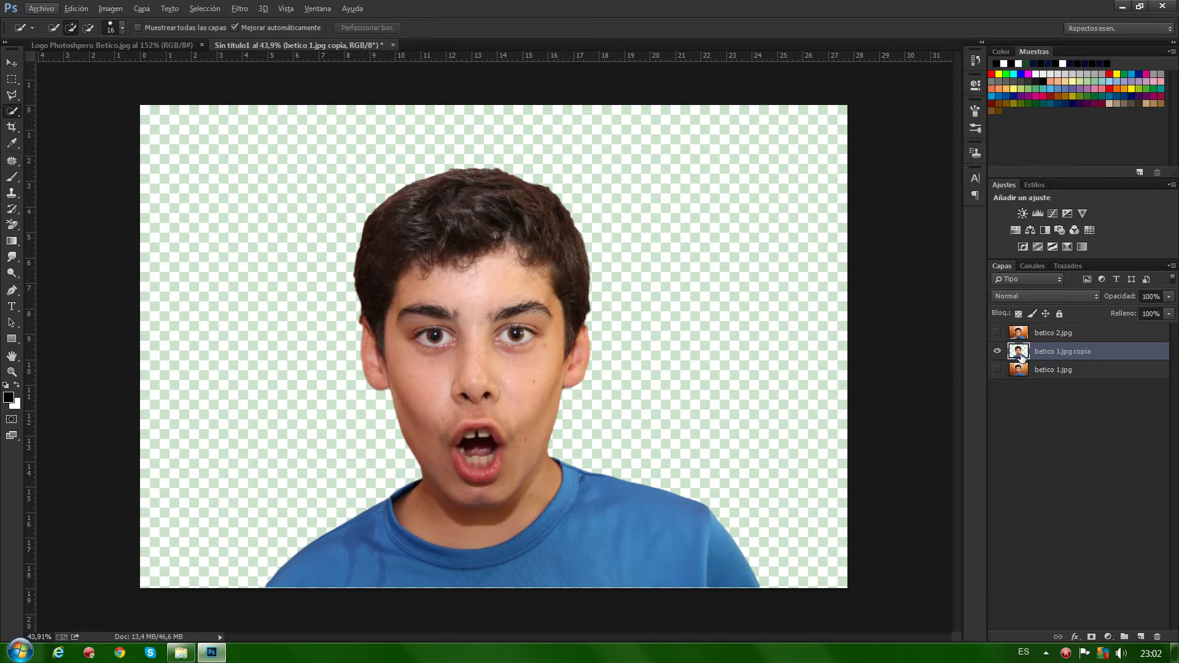
{"action": "mouse_move", "coordinate": [1019, 359]}
{"action": "left_mouse_down"}
{"action": "mouse_move", "coordinate": [1019, 333]}
{"action": "mouse_move", "coordinate": [1035, 337]}
{"action": "left_mouse_up"}
{"action": "left_click_drag", "start_coordinate": [1035, 337], "coordinate": [1057, 335]}
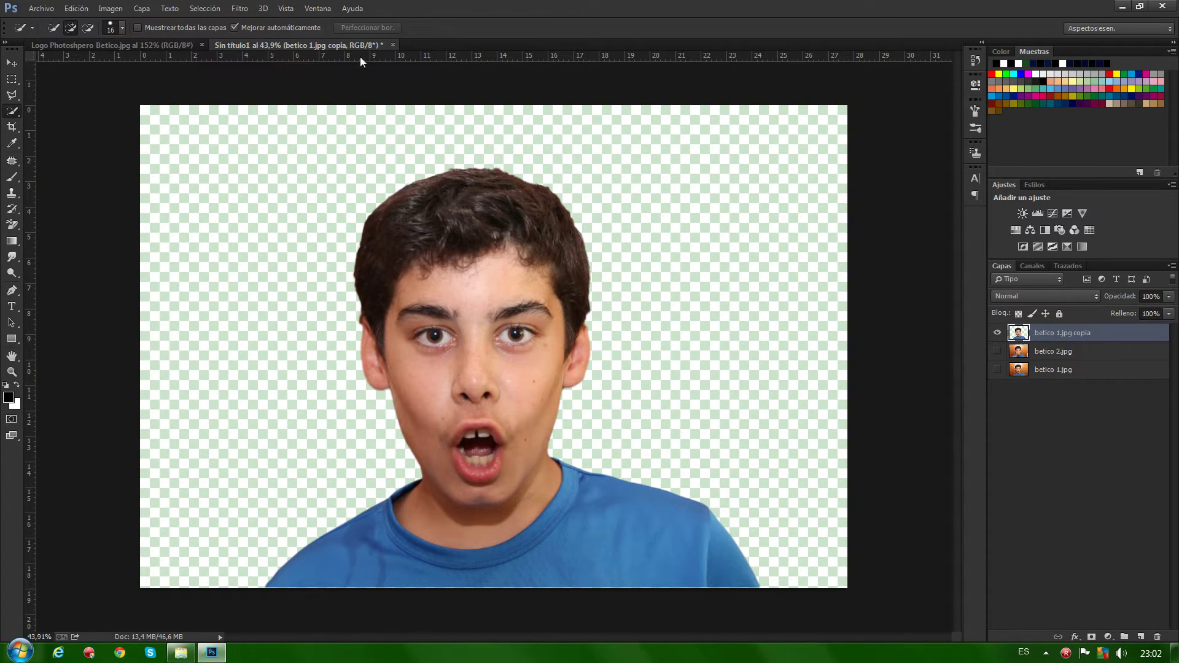
- Place the 'escudo Real Betis 2012 (1)' image from the Stock folder into the document
{"action": "left_click", "coordinate": [41, 9]}
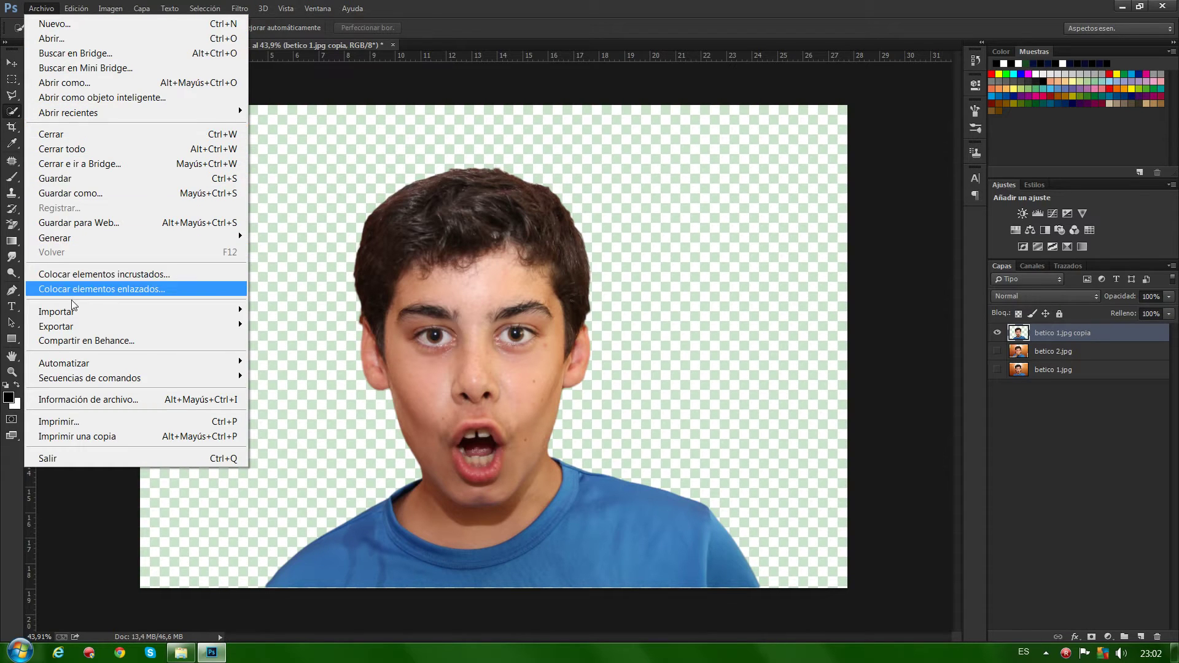
{"action": "left_click", "coordinate": [74, 280]}
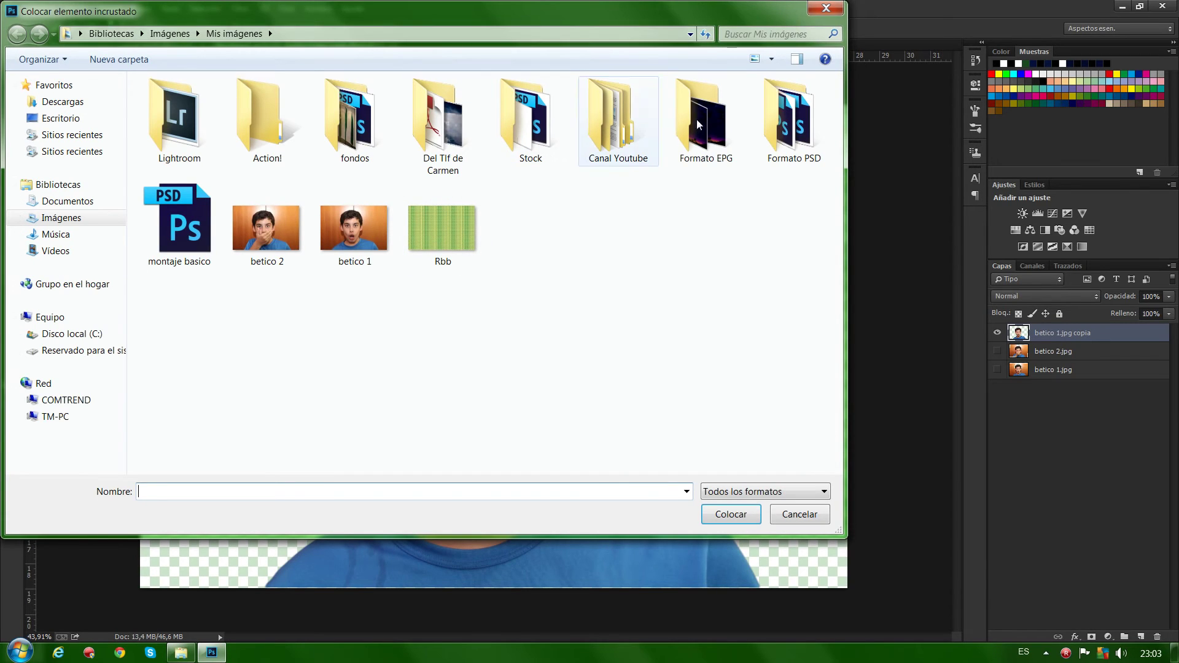
{"action": "double_click", "coordinate": [531, 132]}
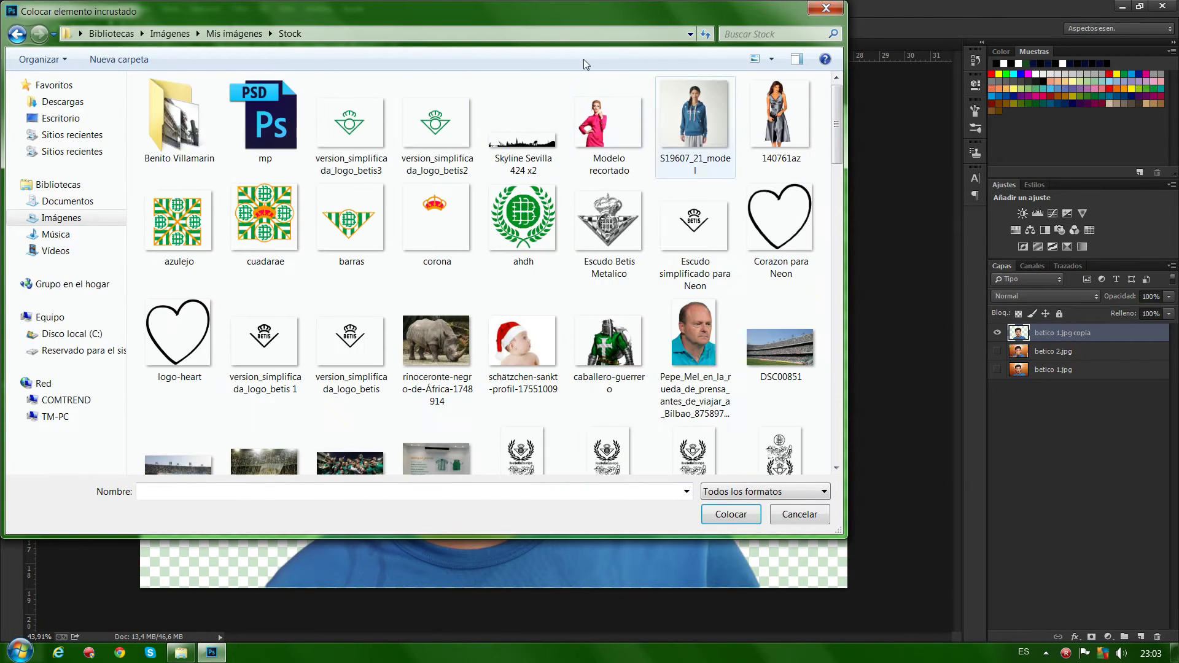
{"action": "left_click_drag", "start_coordinate": [839, 121], "coordinate": [839, 204]}
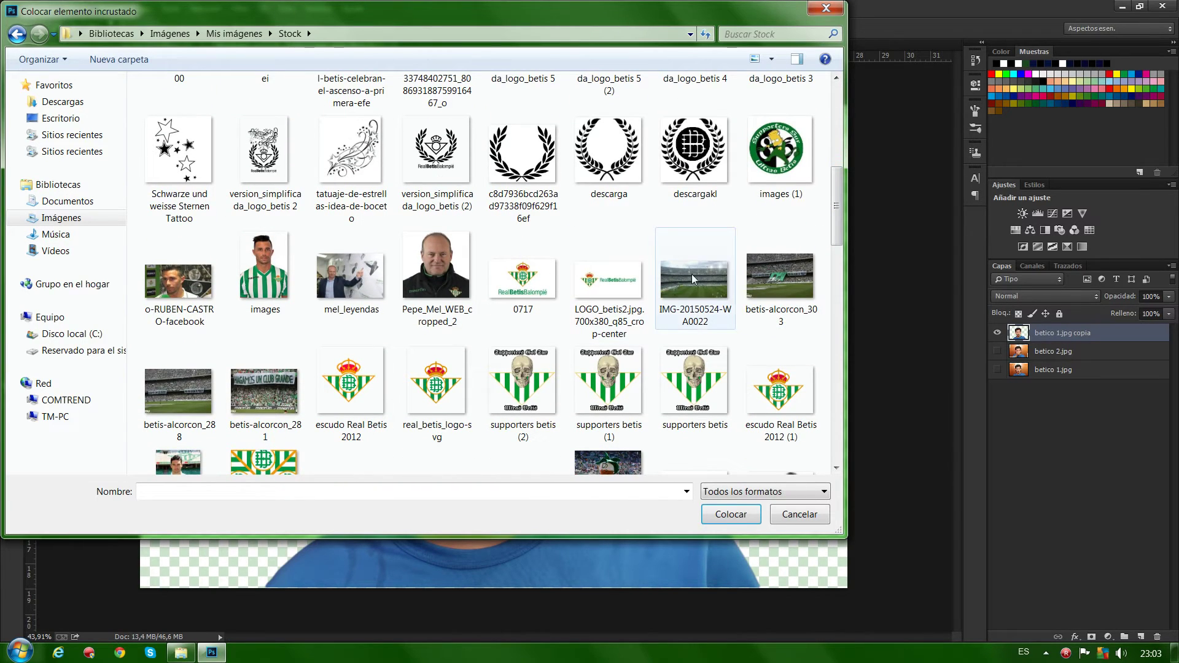
{"action": "left_click", "coordinate": [791, 395]}
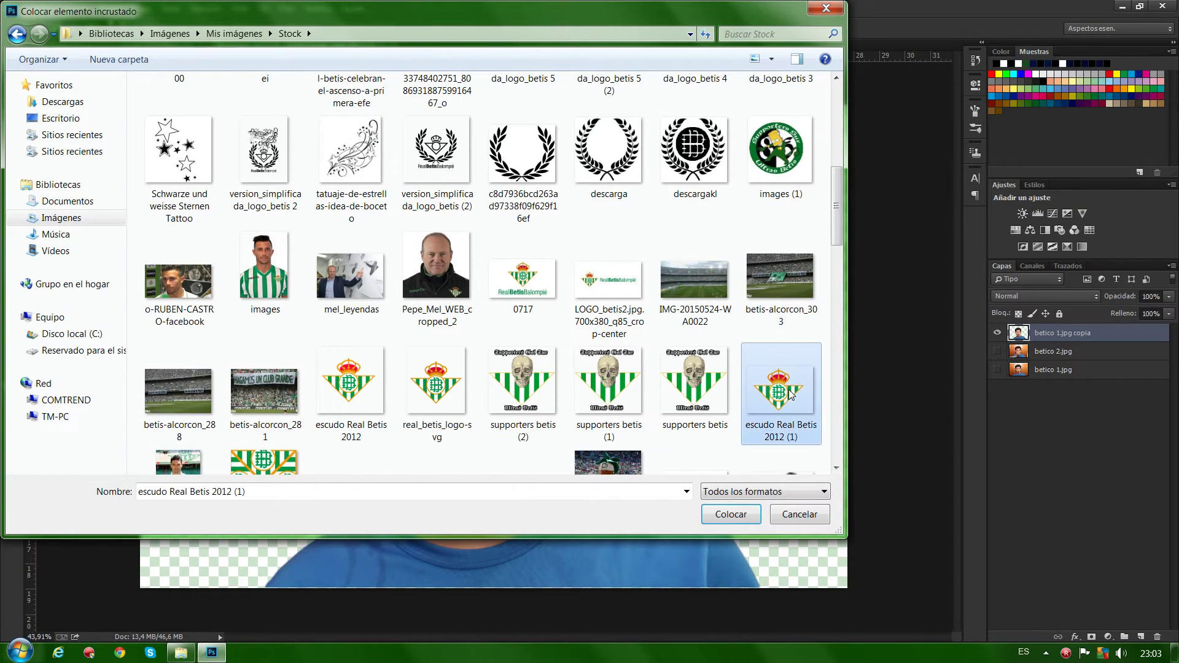
{"action": "left_click", "coordinate": [722, 520]}
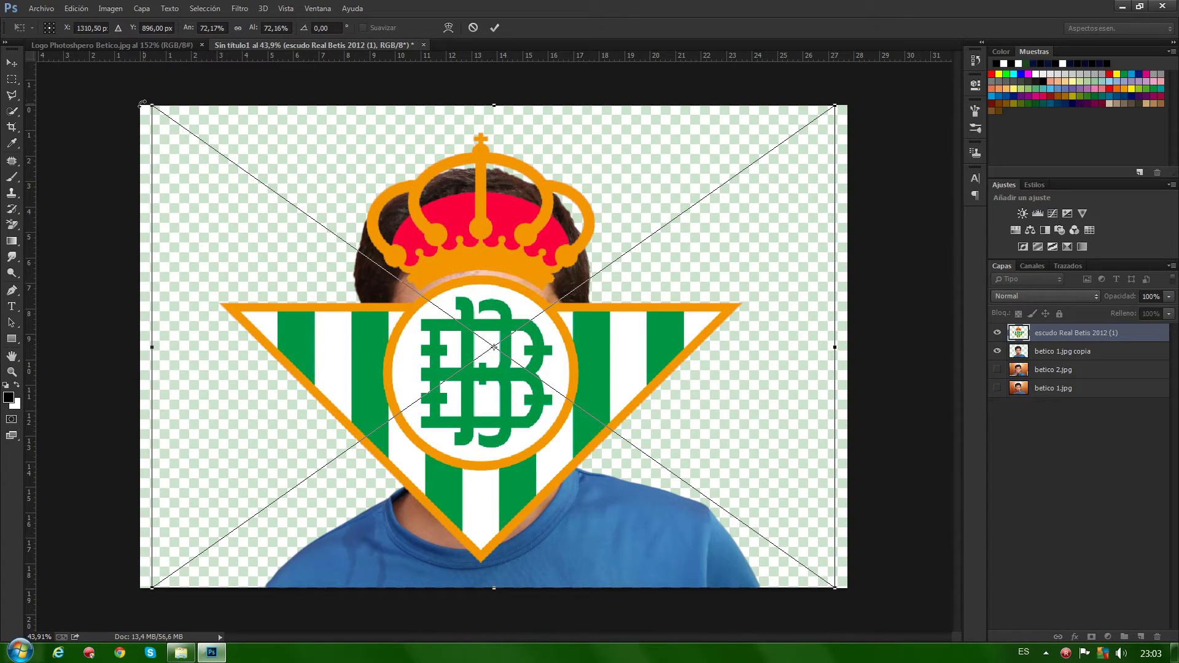
- Transform the crest to about 51% scale and -46° rotation over the boy's face, and commit
{"action": "mouse_move", "coordinate": [149, 99]}
{"action": "left_mouse_down"}
{"action": "mouse_move", "coordinate": [295, 212]}
{"action": "mouse_move", "coordinate": [222, 418]}
{"action": "mouse_move", "coordinate": [224, 457]}
{"action": "left_mouse_up"}
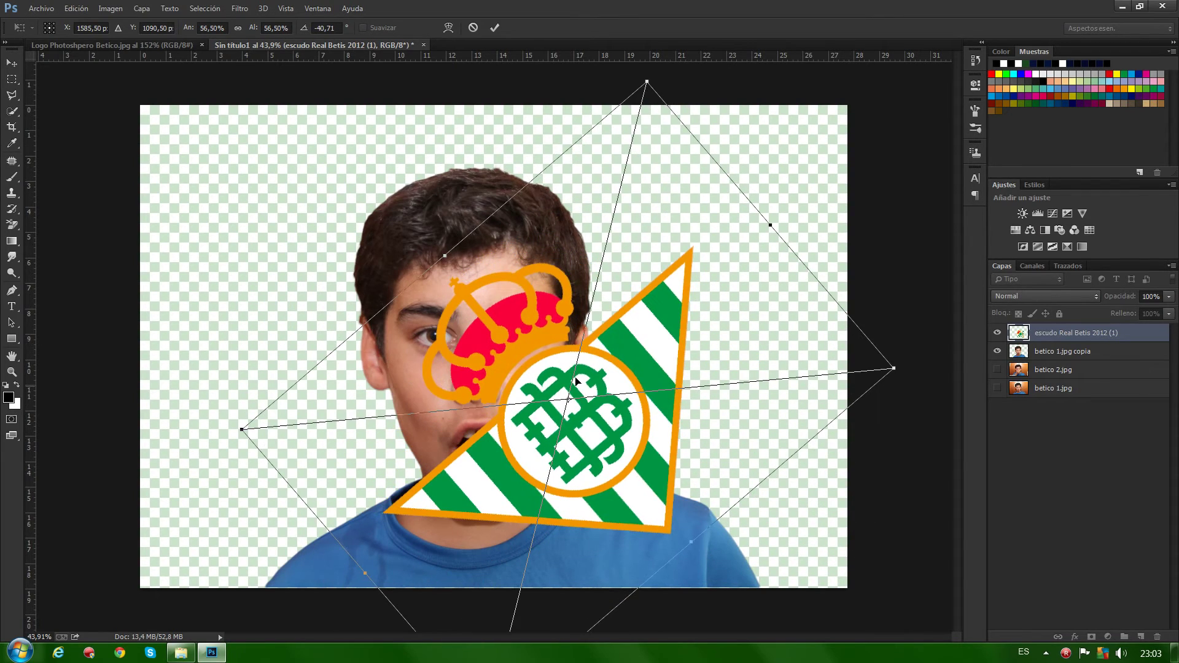
{"action": "left_click_drag", "start_coordinate": [595, 371], "coordinate": [494, 316]}
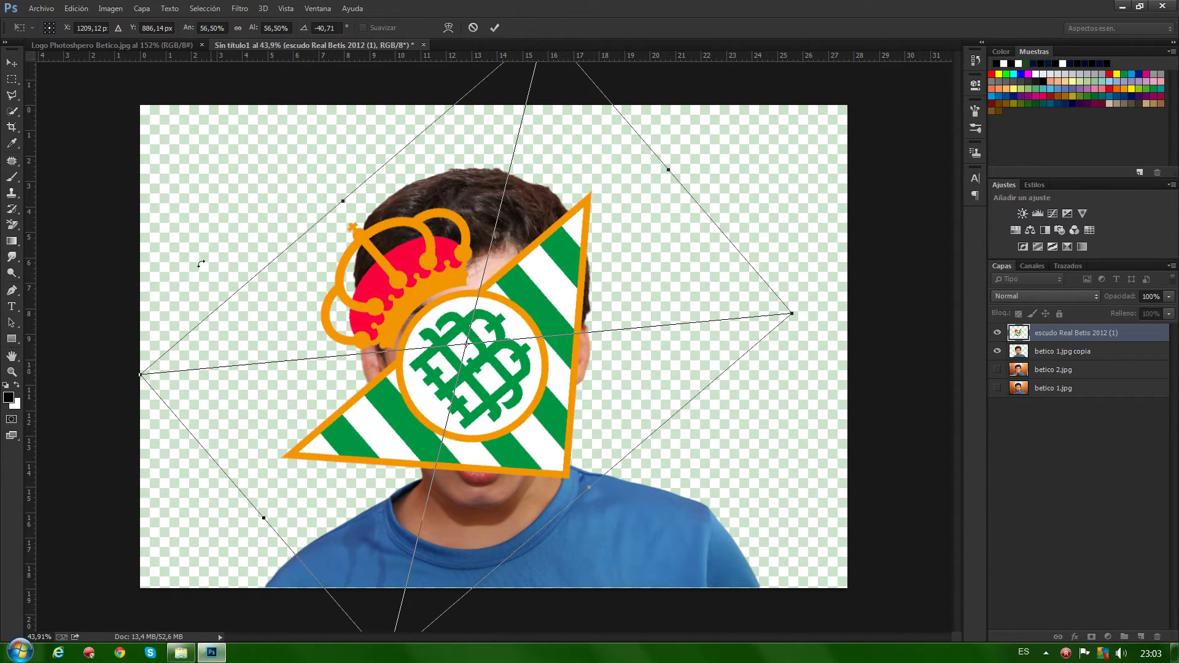
{"action": "mouse_move", "coordinate": [131, 370]}
{"action": "left_mouse_down"}
{"action": "mouse_move", "coordinate": [146, 415]}
{"action": "mouse_move", "coordinate": [143, 400]}
{"action": "left_mouse_up"}
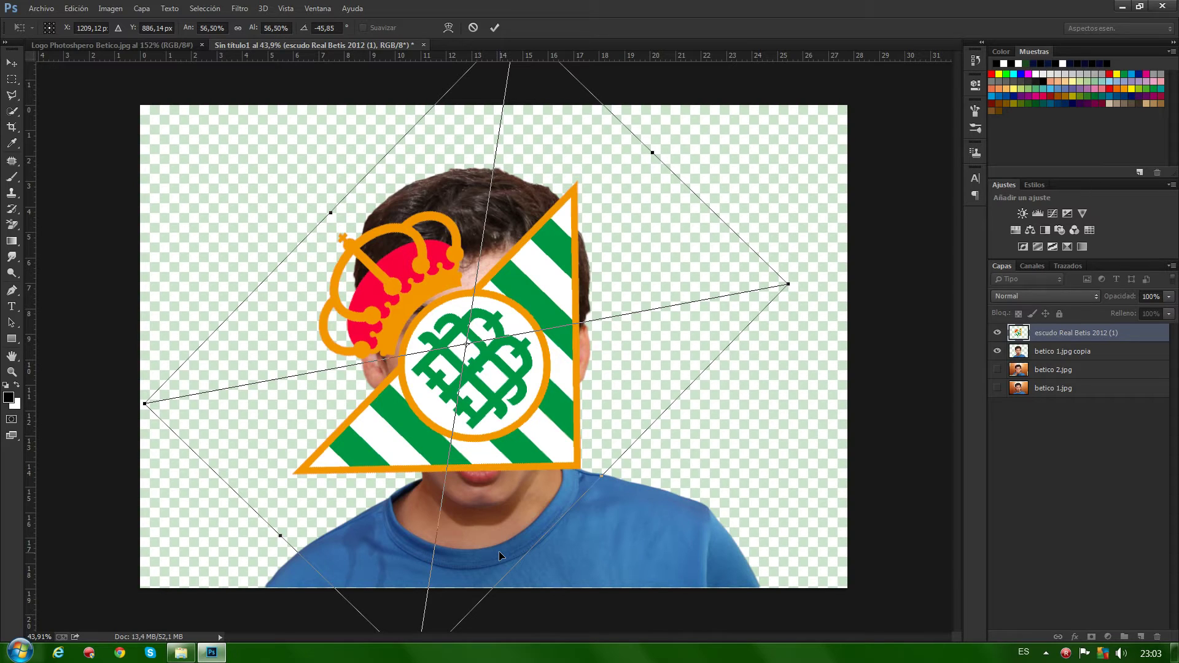
{"action": "scroll", "coordinate": [499, 555], "scroll_direction": "down", "scroll_amount": 2}
{"action": "scroll", "coordinate": [499, 554], "scroll_direction": "down", "scroll_amount": 2}
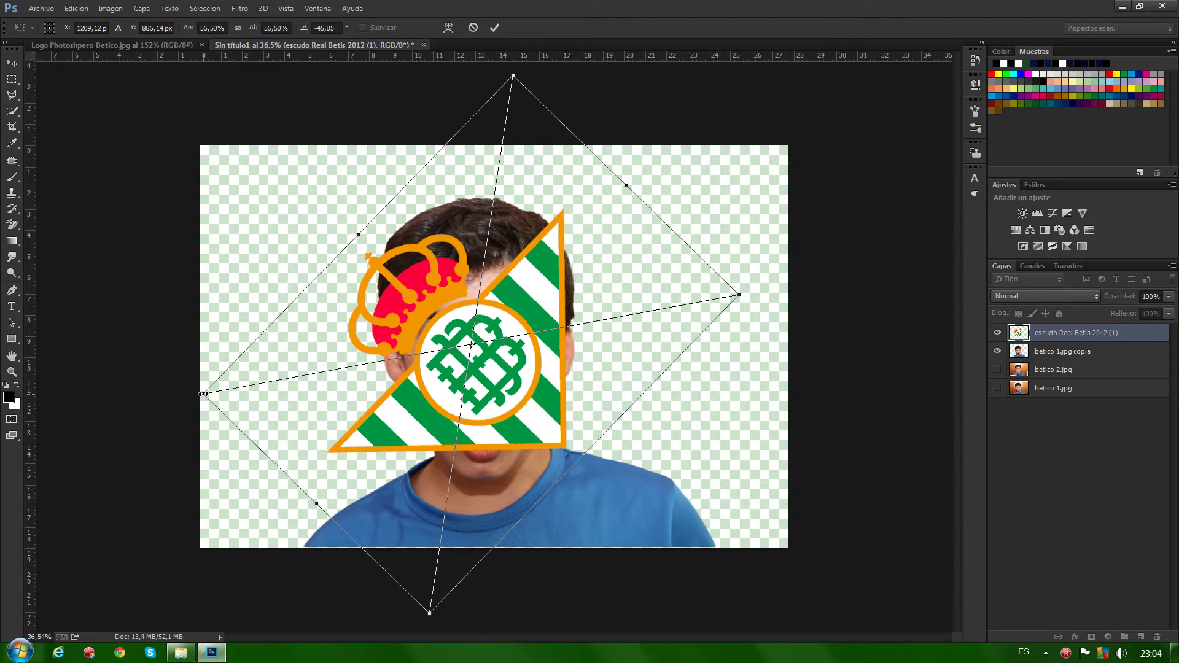
{"action": "left_click_drag", "start_coordinate": [203, 394], "coordinate": [254, 392]}
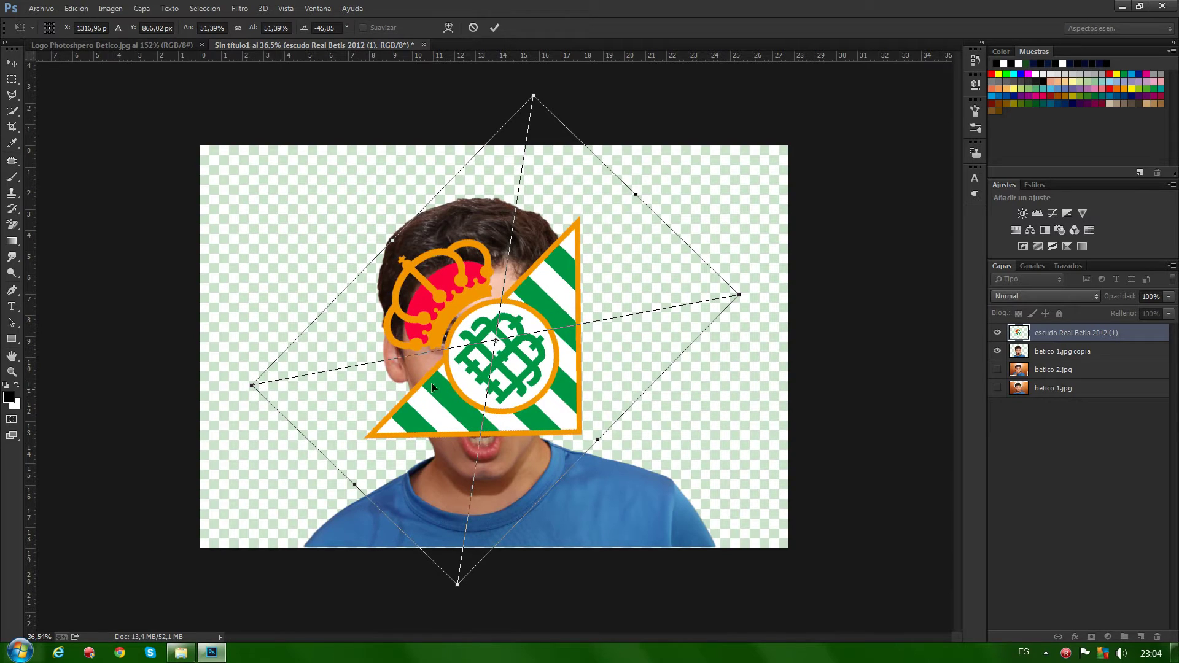
{"action": "left_click_drag", "start_coordinate": [431, 386], "coordinate": [417, 392]}
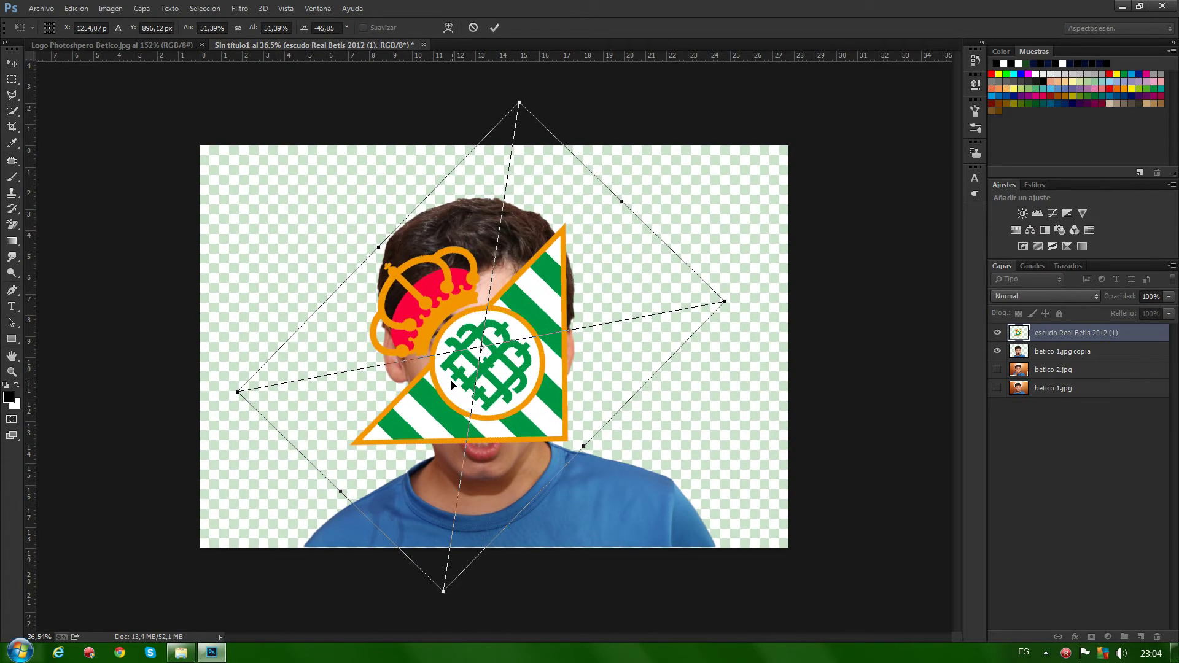
{"action": "left_click", "coordinate": [494, 28]}
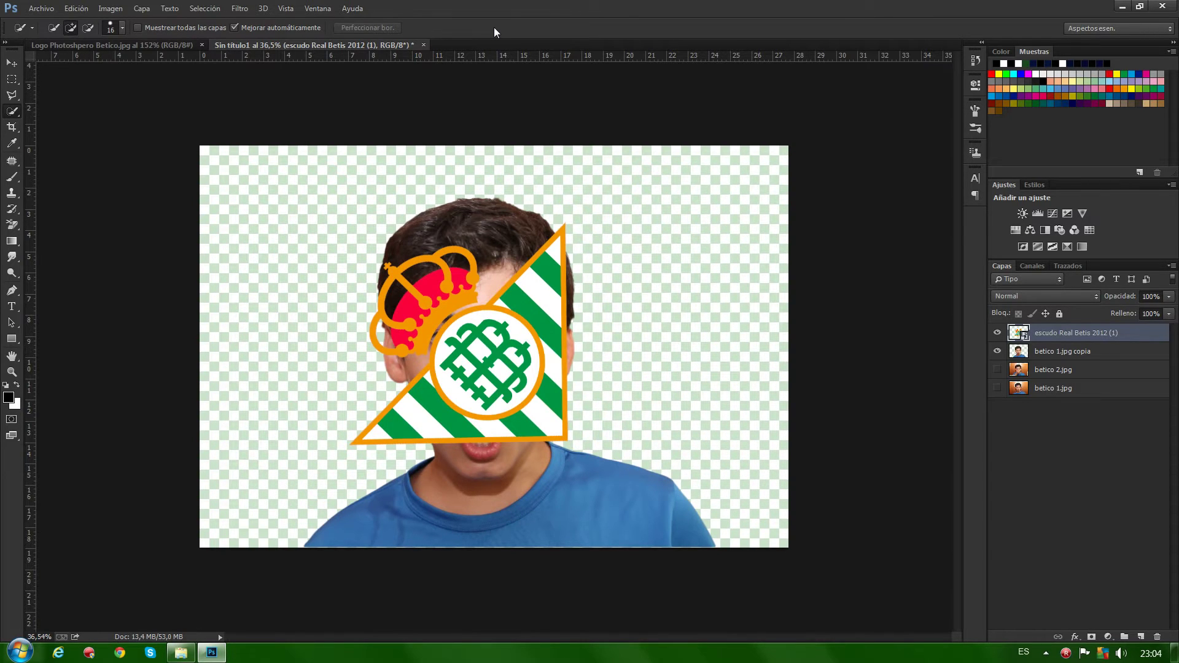
- Fit the canvas, hide the crest layer, and duplicate betico 1.jpg copia into betico 1.jpg copia 2
{"action": "key", "text": "ctrl+0"}
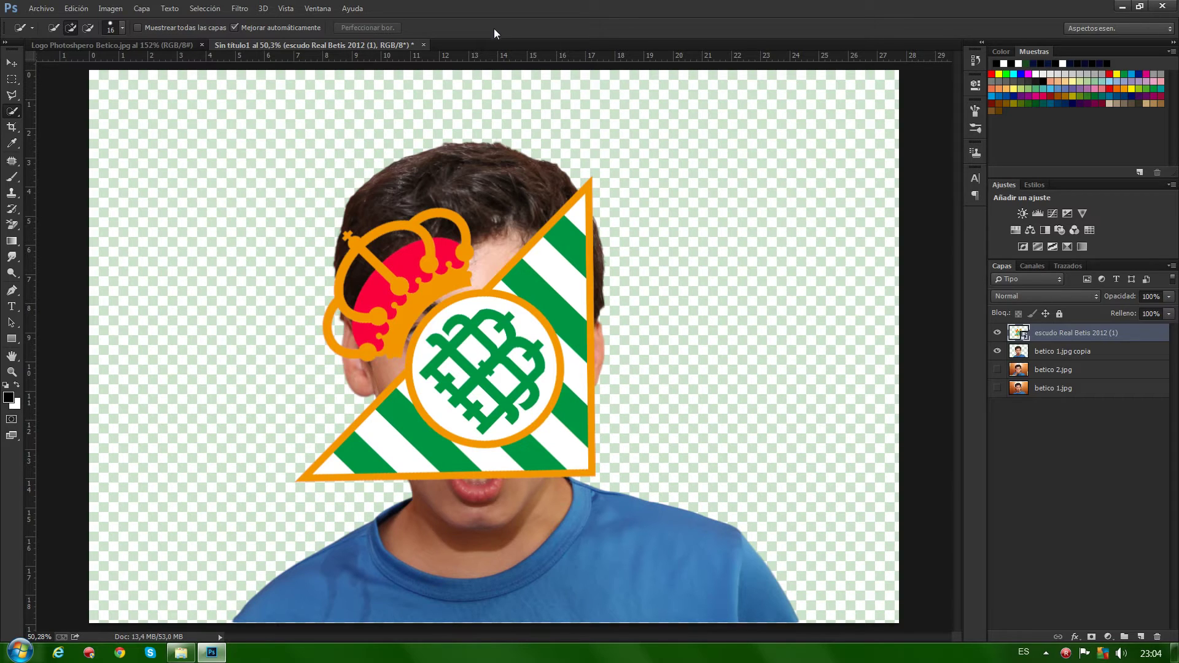
{"action": "left_click", "coordinate": [997, 332]}
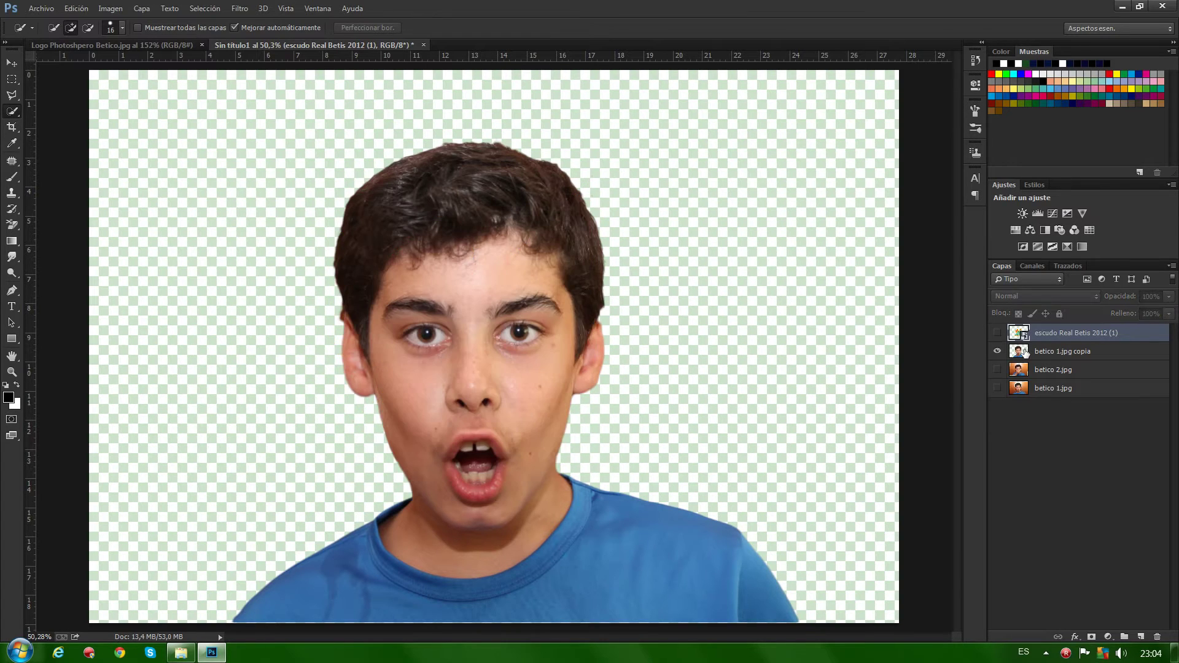
{"action": "left_click", "coordinate": [1019, 353]}
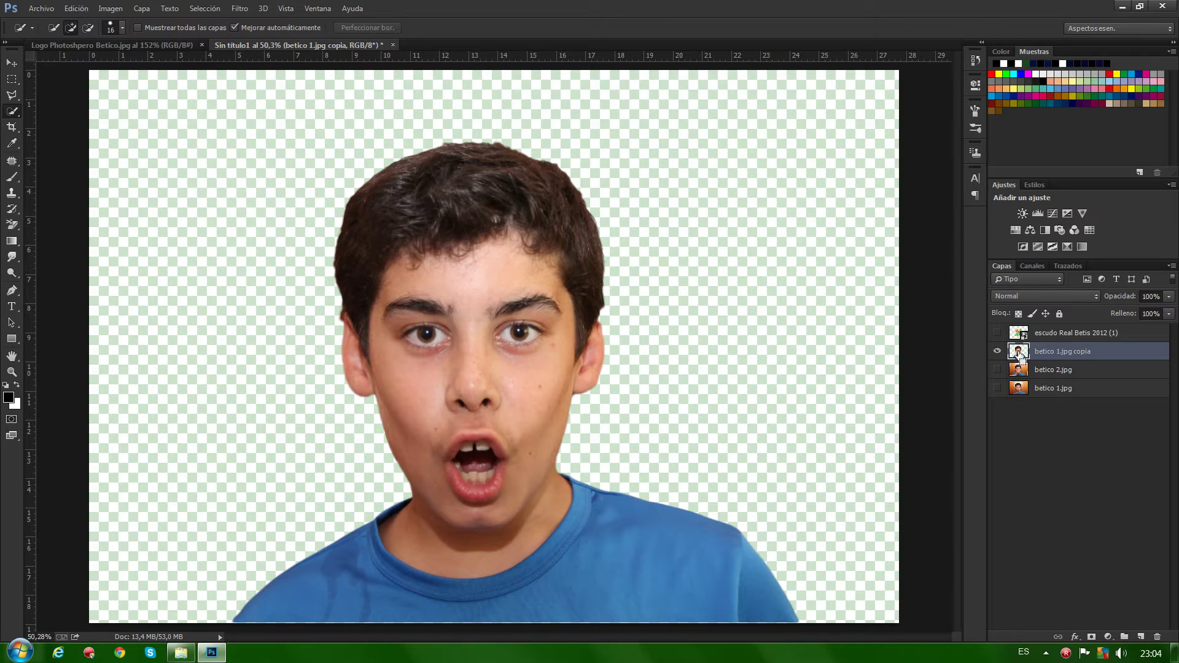
{"action": "key", "text": "ctrl+j"}
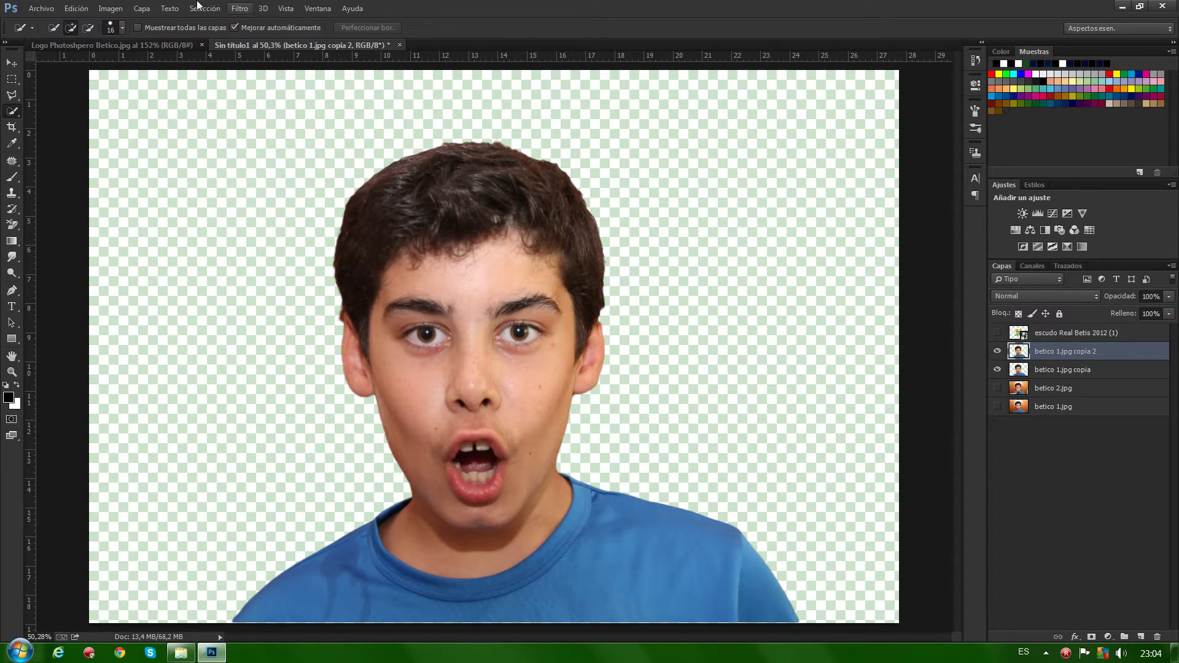
- Desaturate the betico 1.jpg copia 2 layer to black and white with Imagen > Ajustes > Desaturar
{"action": "left_click", "coordinate": [110, 8]}
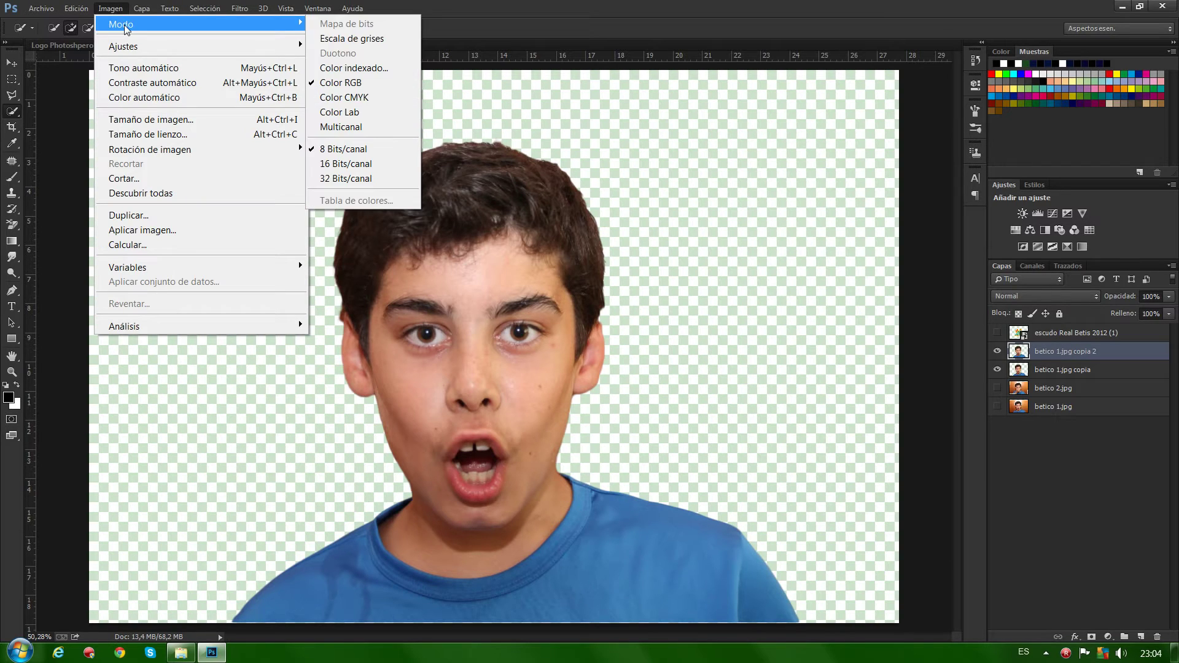
{"action": "mouse_move", "coordinate": [198, 46]}
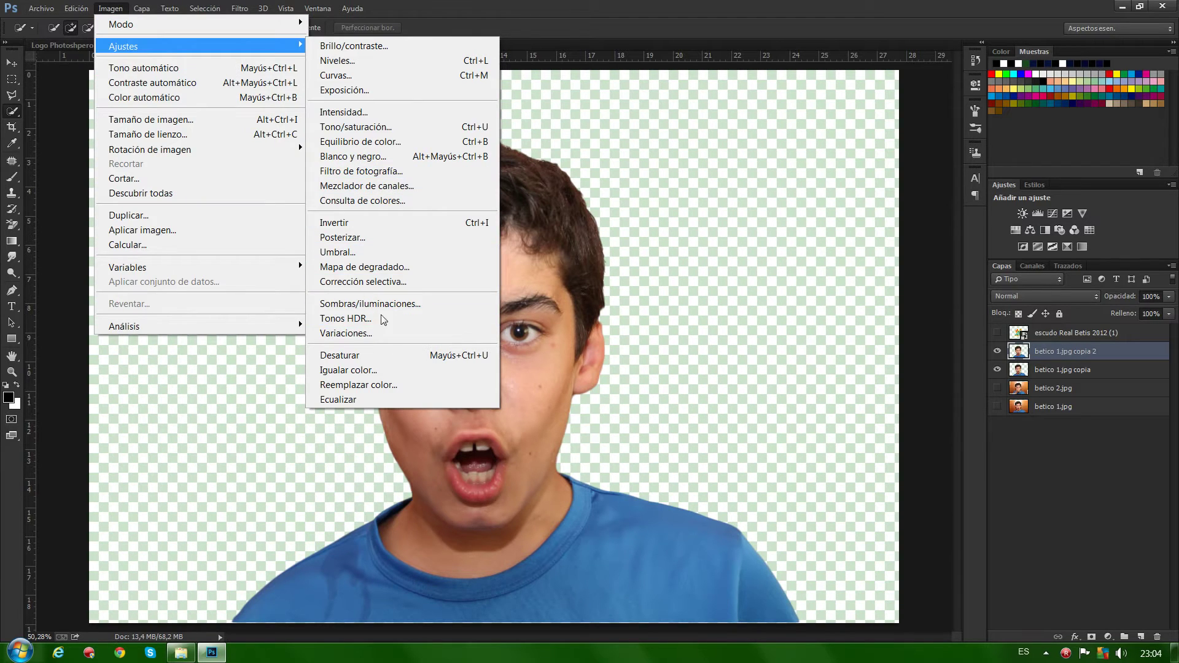
{"action": "left_click", "coordinate": [358, 356]}
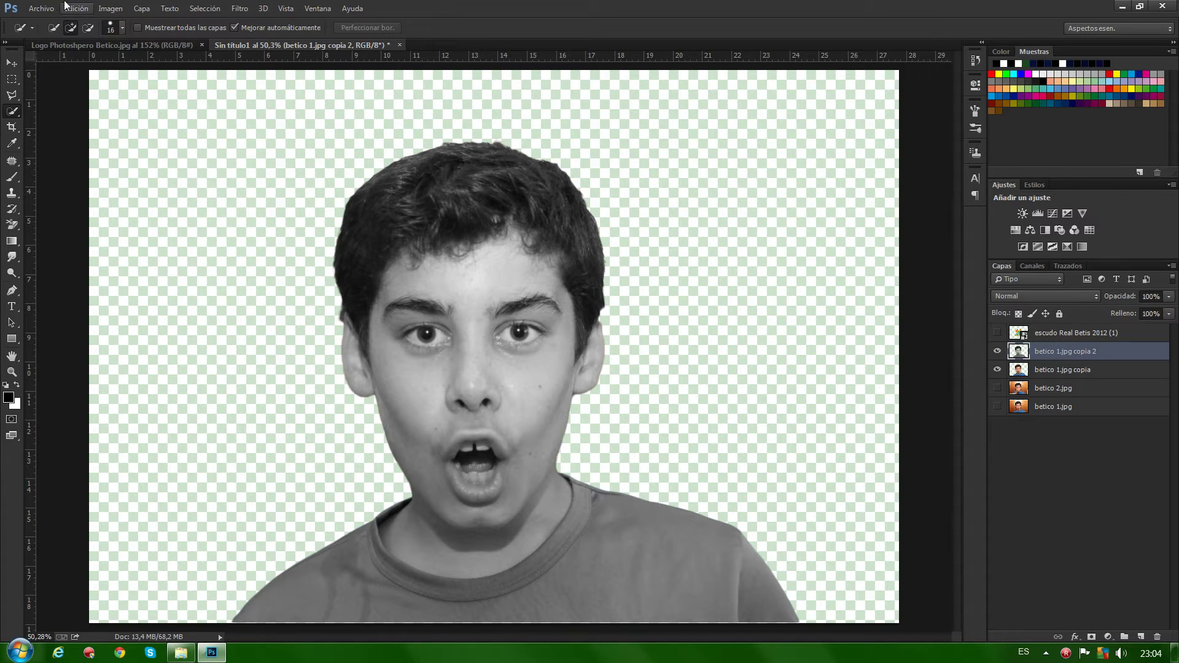
{"action": "left_click", "coordinate": [42, 8]}
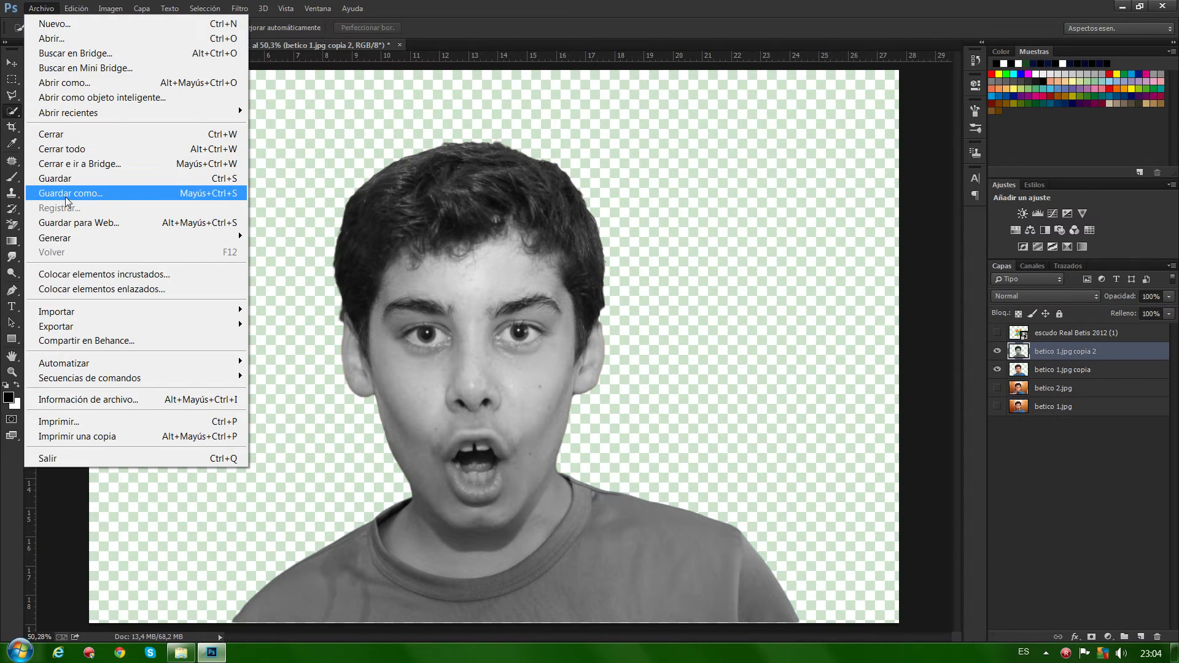
- Save the document as 'mapa' in PSD format, accepting the format options
{"action": "left_click", "coordinate": [65, 193]}
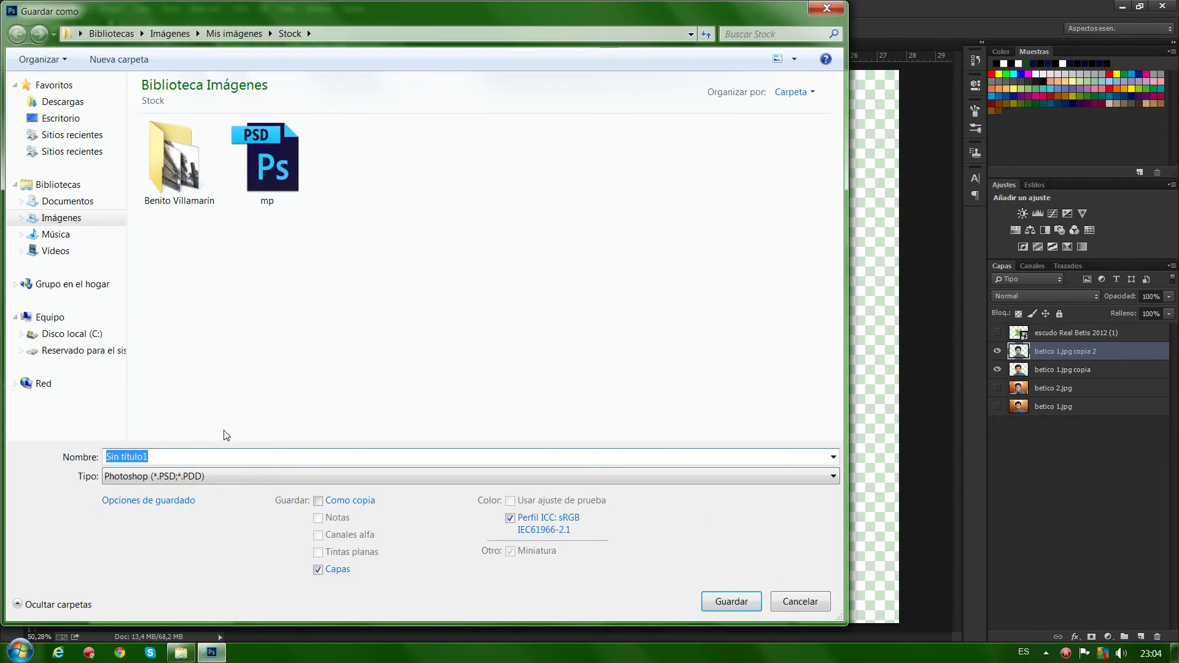
{"action": "type", "text": "m"}
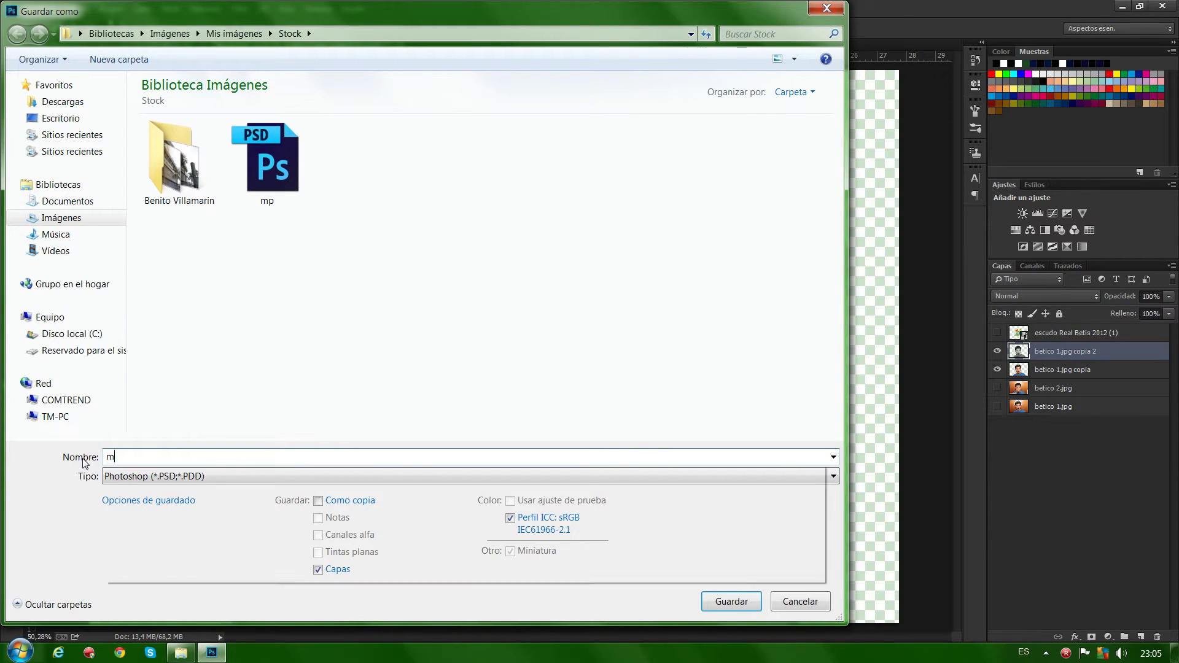
{"action": "type", "text": "apa"}
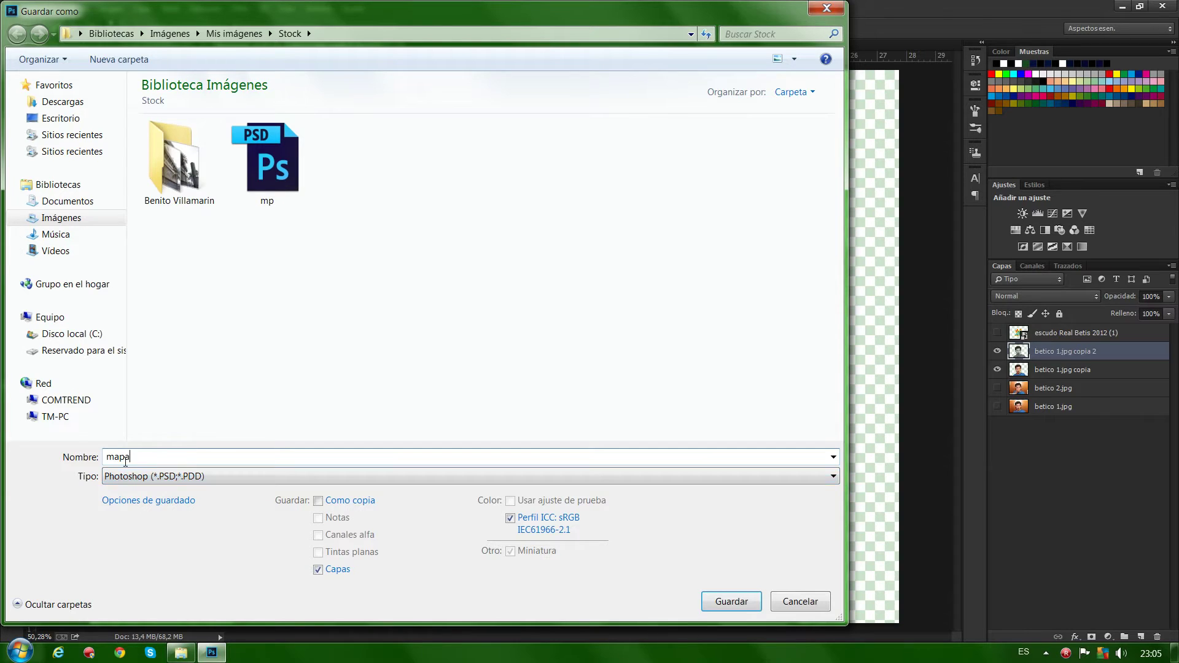
{"action": "left_click", "coordinate": [731, 601]}
{"action": "left_click", "coordinate": [741, 225]}
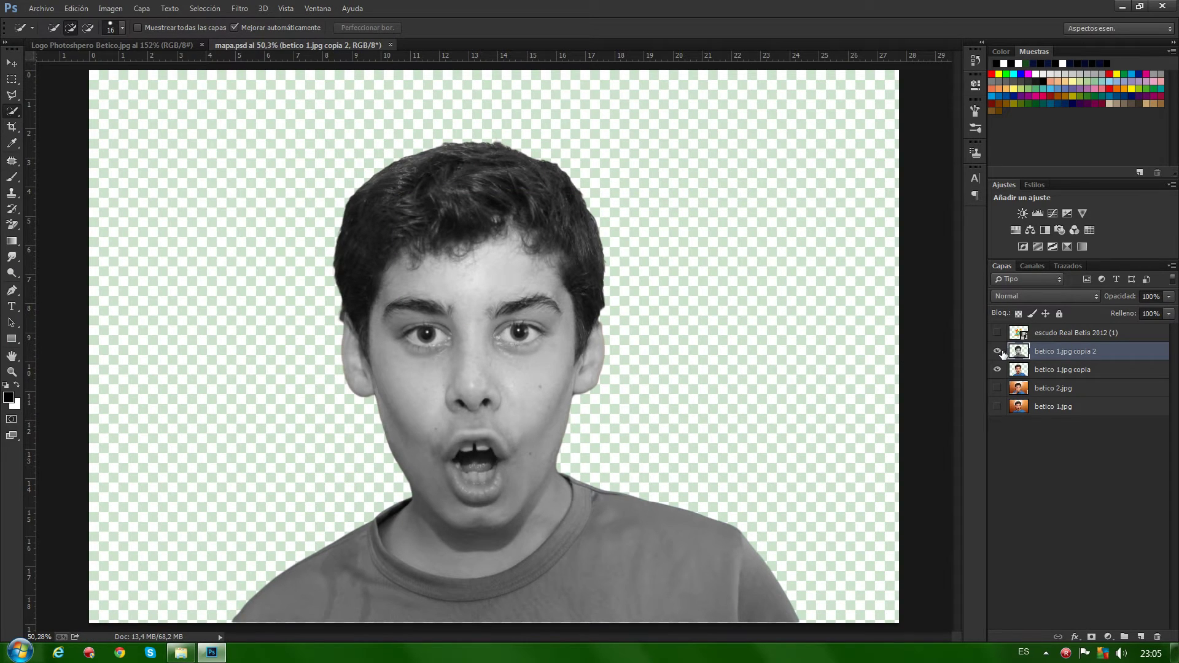
- Move the hidden grayscale copy above the crest layer, then show and select the crest layer
{"action": "left_click_drag", "start_coordinate": [1024, 354], "coordinate": [1023, 330]}
{"action": "left_click", "coordinate": [997, 333]}
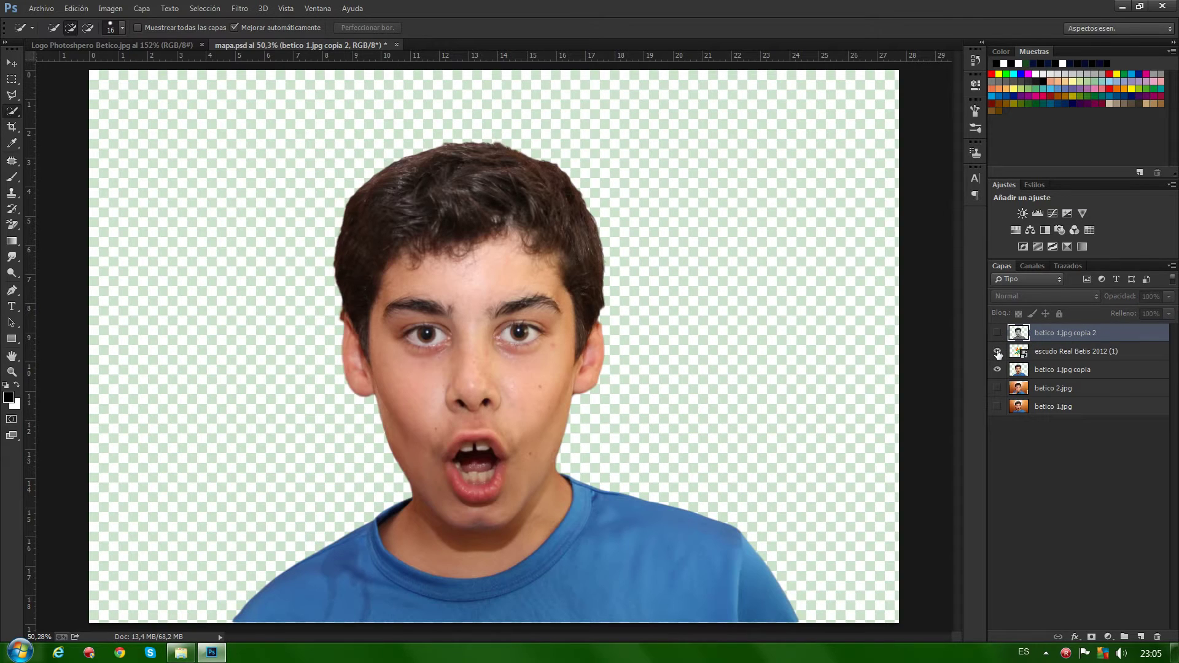
{"action": "left_click", "coordinate": [997, 352]}
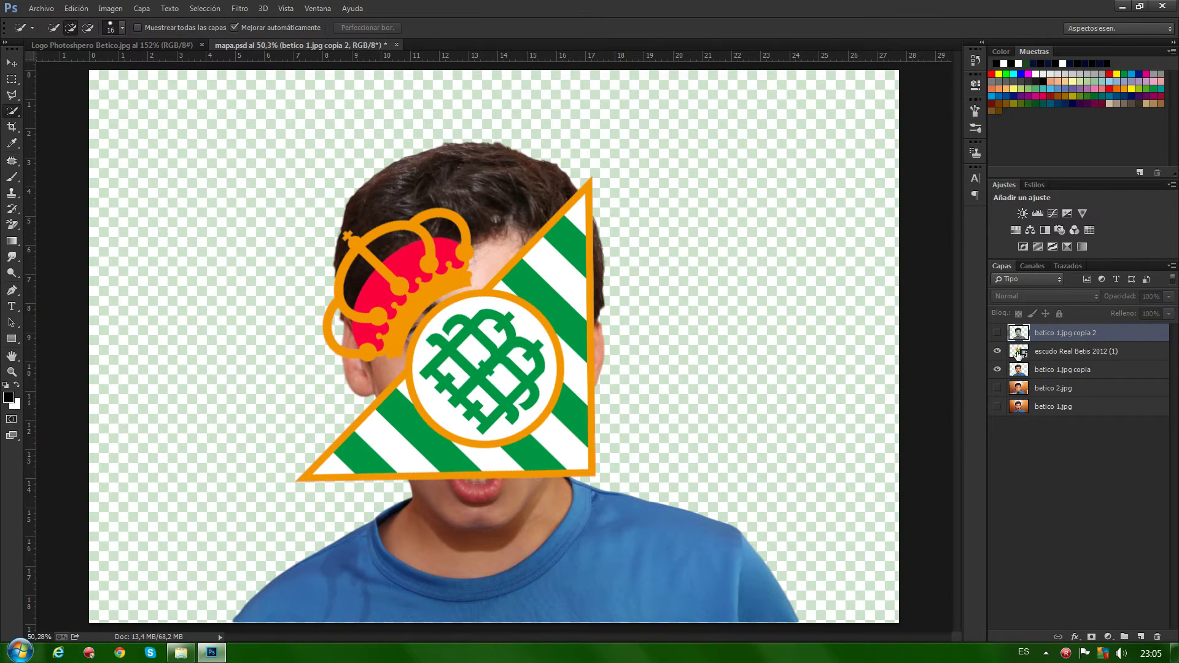
{"action": "left_click", "coordinate": [1017, 353]}
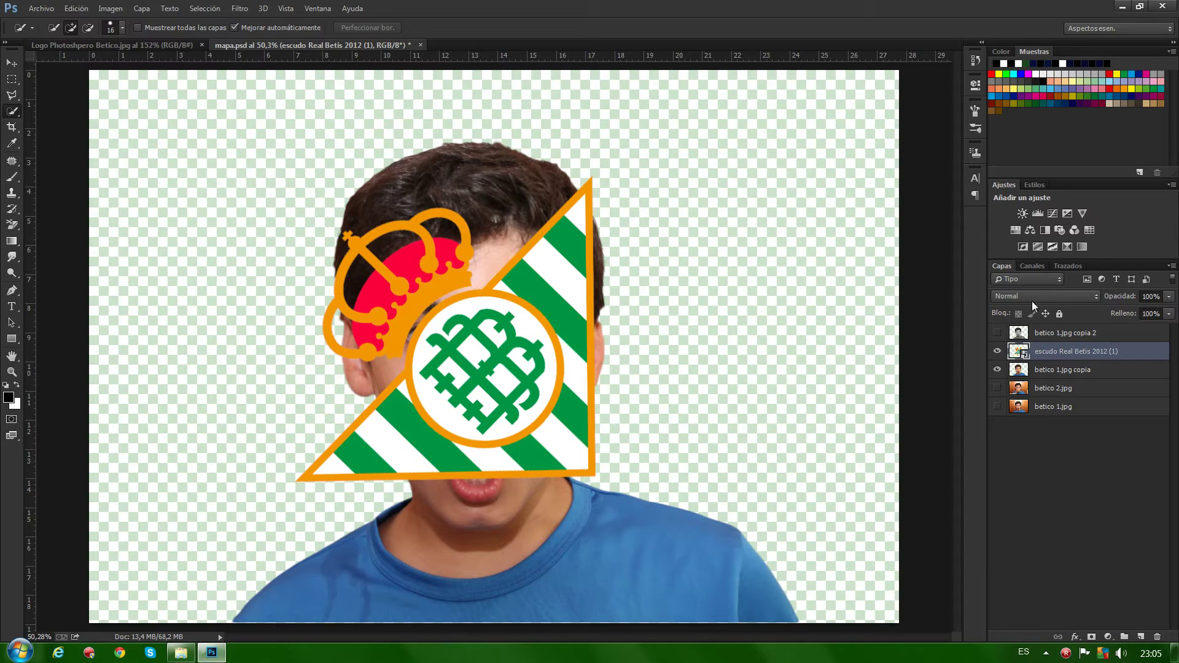
- Apply Filtro > Desplazar to the crest layer, choosing mapa.psd as the displacement map
{"action": "left_click", "coordinate": [241, 8]}
{"action": "mouse_move", "coordinate": [342, 193]}
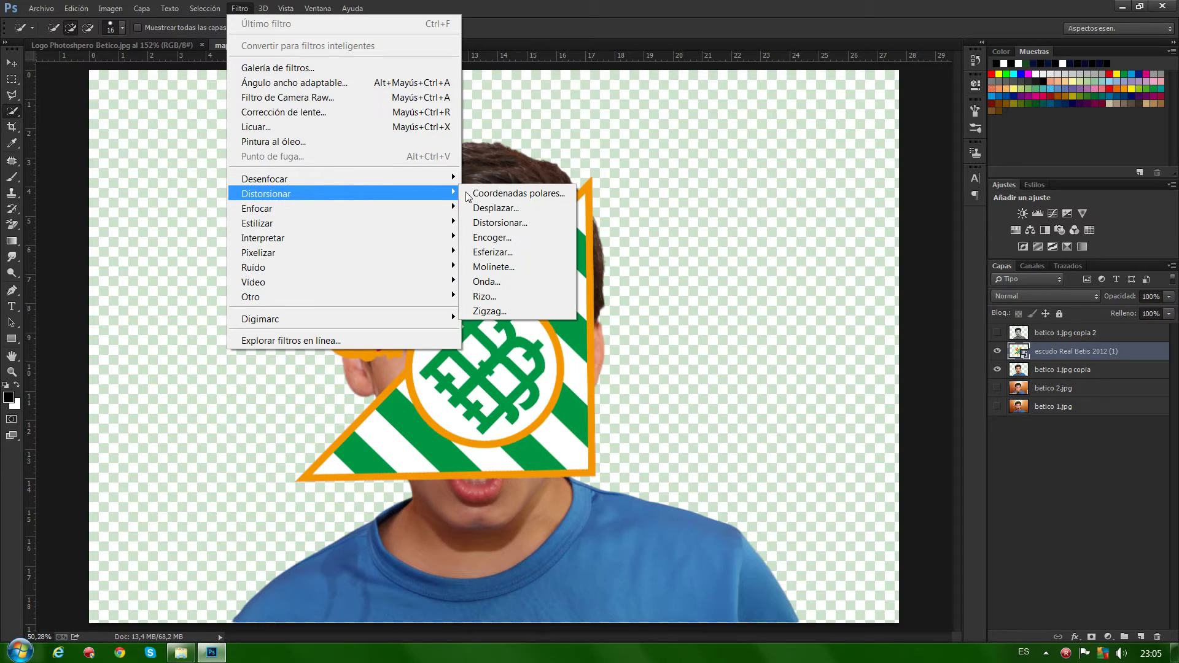
{"action": "left_click", "coordinate": [488, 206]}
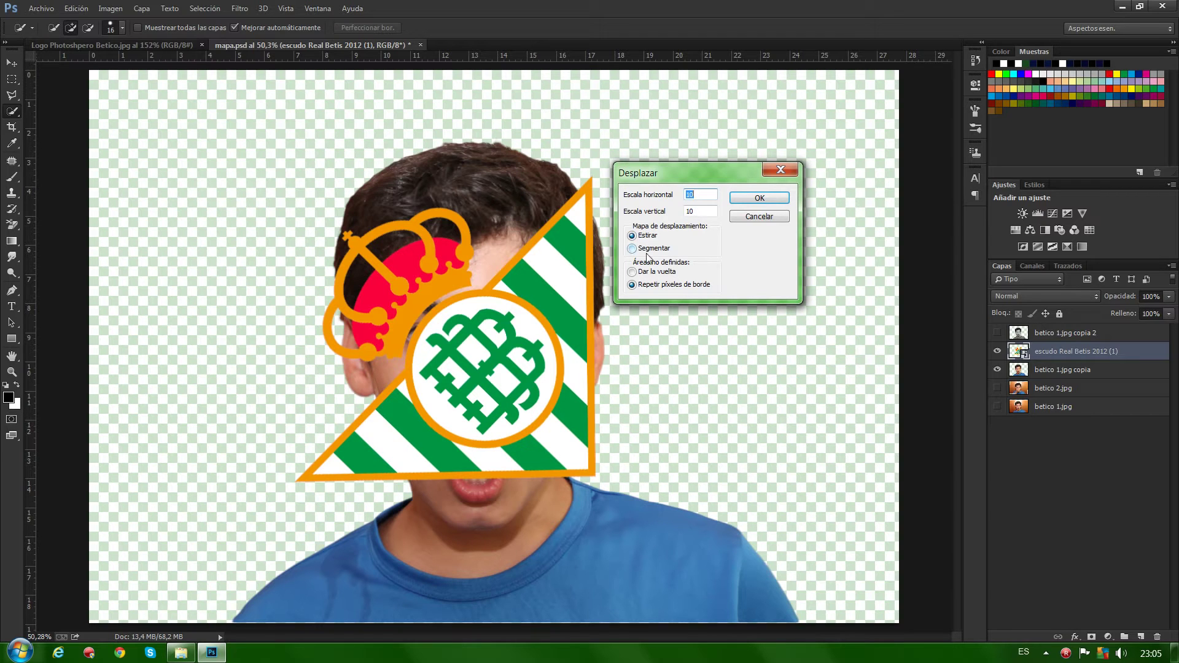
{"action": "left_click", "coordinate": [755, 203]}
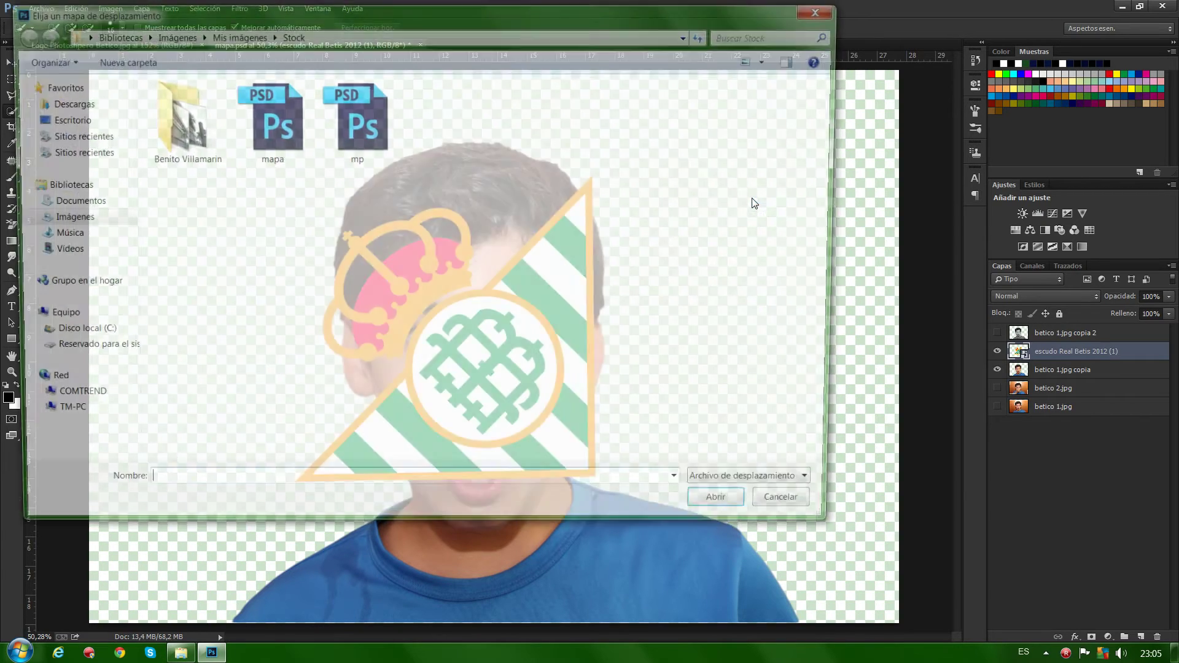
{"action": "mouse_move", "coordinate": [330, 16]}
{"action": "left_mouse_down"}
{"action": "mouse_move", "coordinate": [565, 21]}
{"action": "mouse_move", "coordinate": [444, 20]}
{"action": "left_mouse_up"}
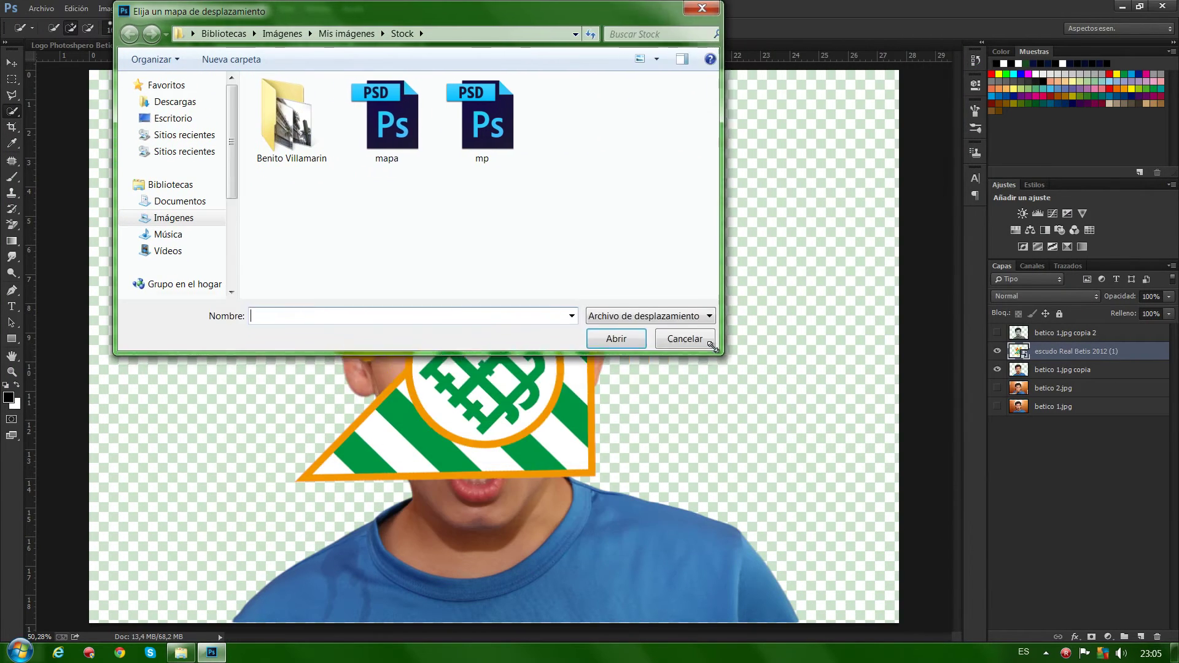
{"action": "left_click_drag", "start_coordinate": [949, 528], "coordinate": [584, 329]}
{"action": "left_click_drag", "start_coordinate": [383, 12], "coordinate": [817, 71]}
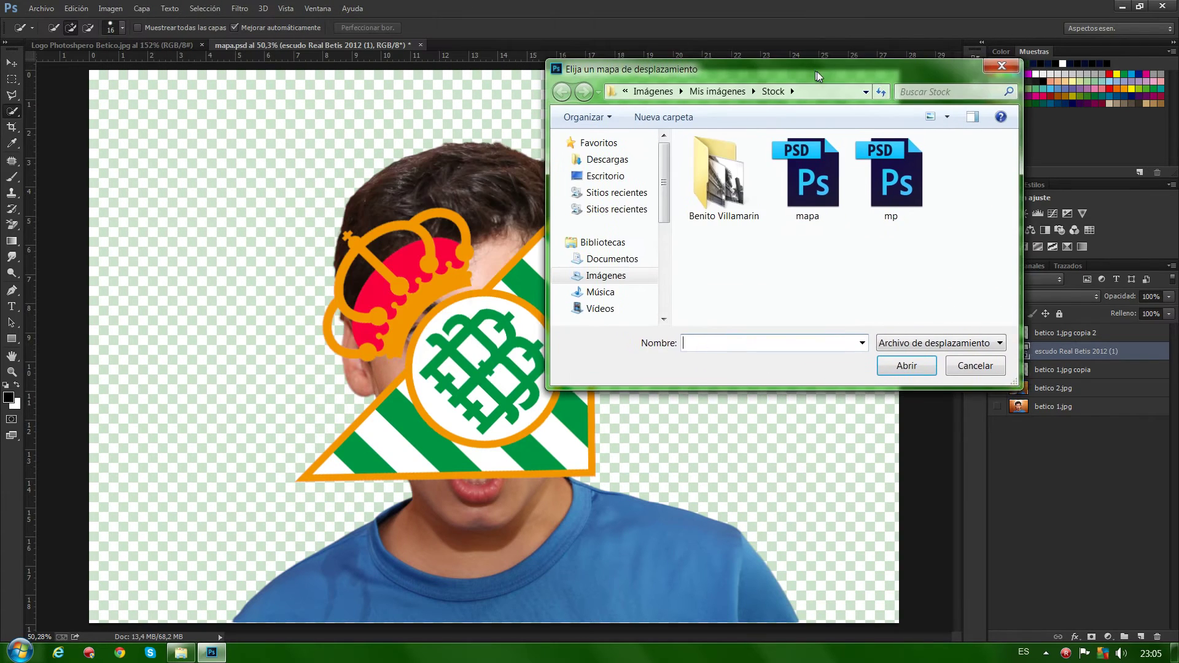
{"action": "left_click", "coordinate": [817, 182]}
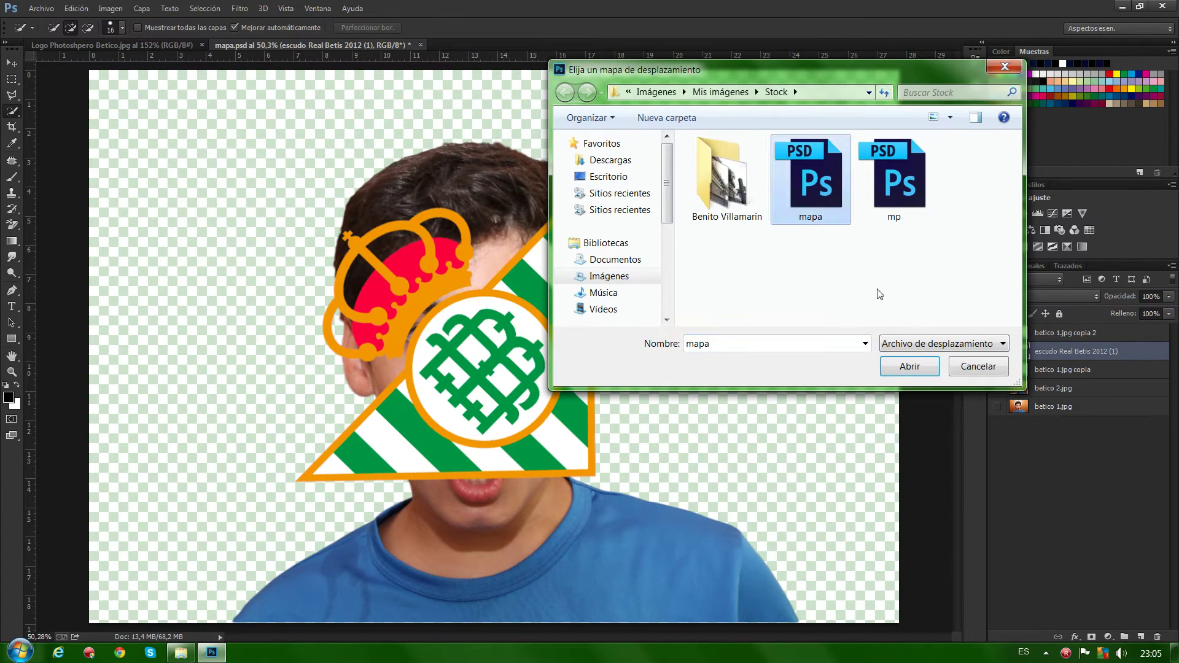
{"action": "left_click_drag", "start_coordinate": [811, 69], "coordinate": [882, 80]}
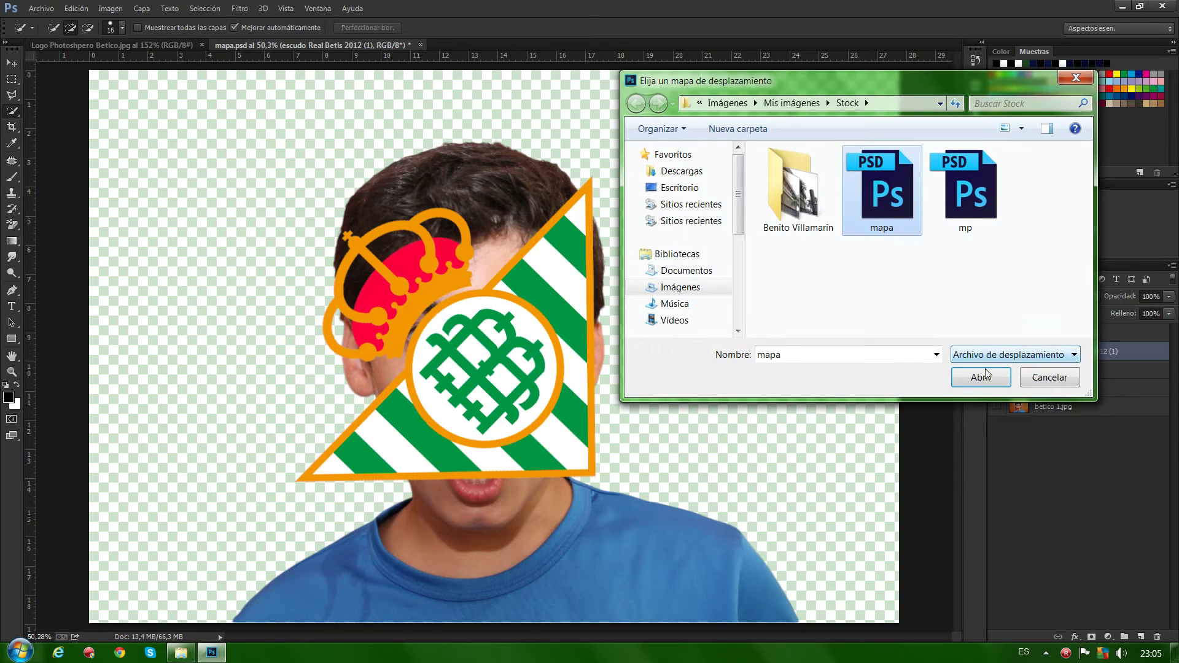
{"action": "key", "text": "Return"}
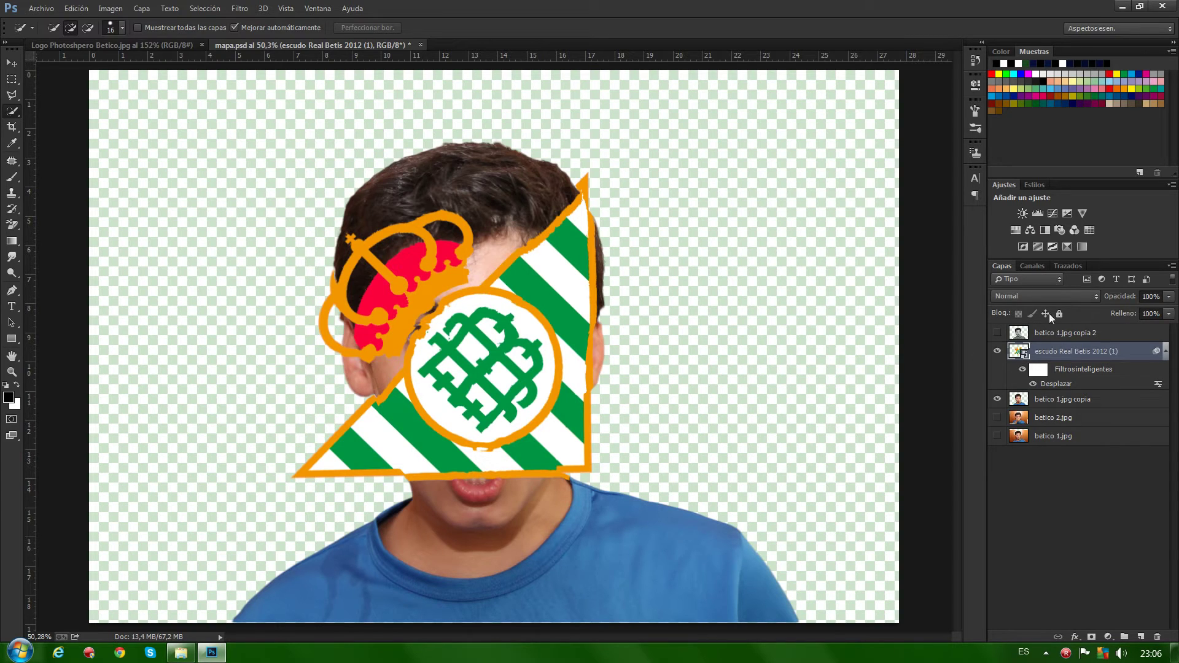
- Show and duplicate betico 1.jpg copia 2, and set copia 2's blend mode to Luz fuerte
{"action": "left_click", "coordinate": [996, 334]}
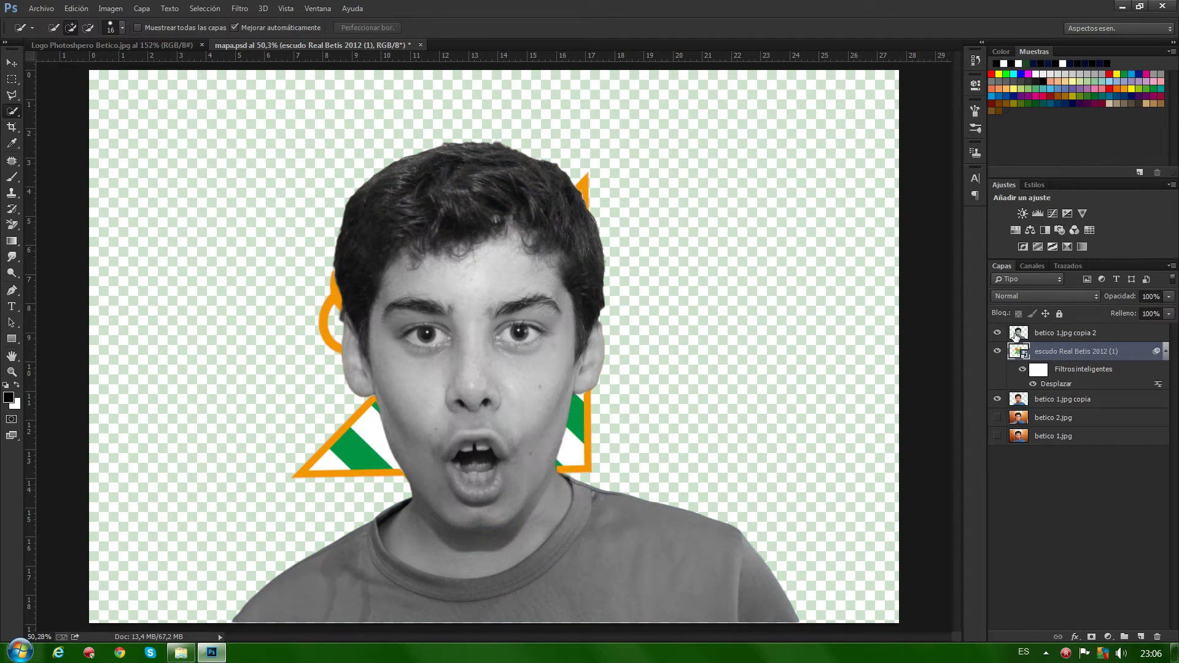
{"action": "left_click", "coordinate": [1016, 334]}
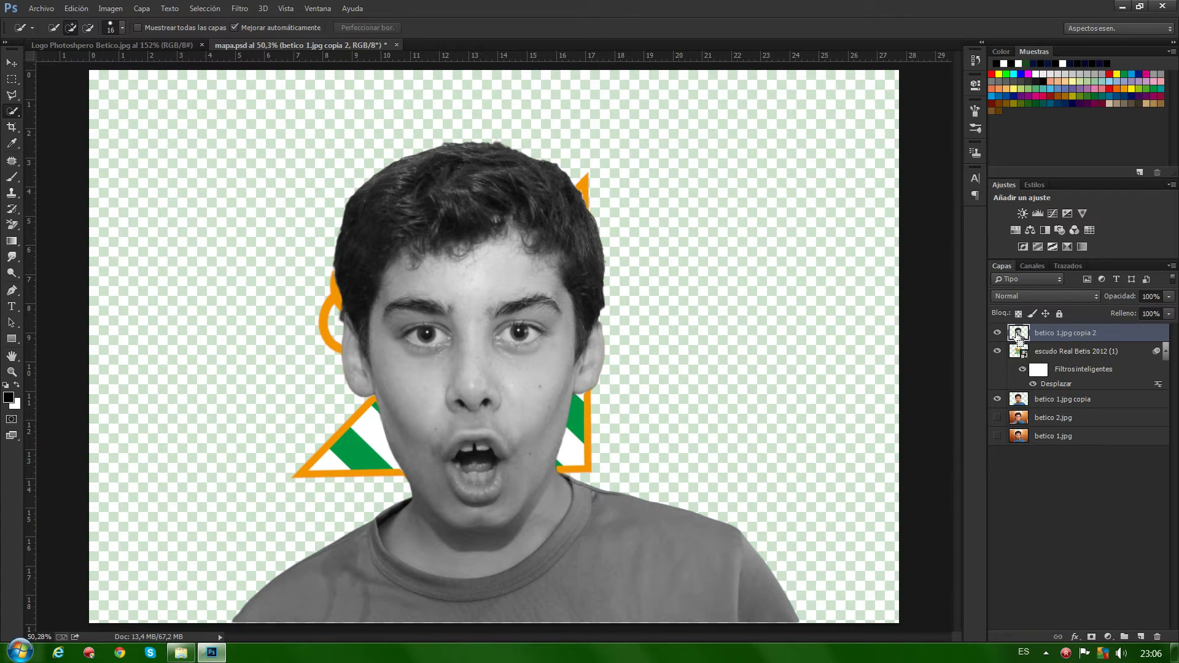
{"action": "key", "text": "ctrl+j"}
{"action": "key", "text": "ctrl+j"}
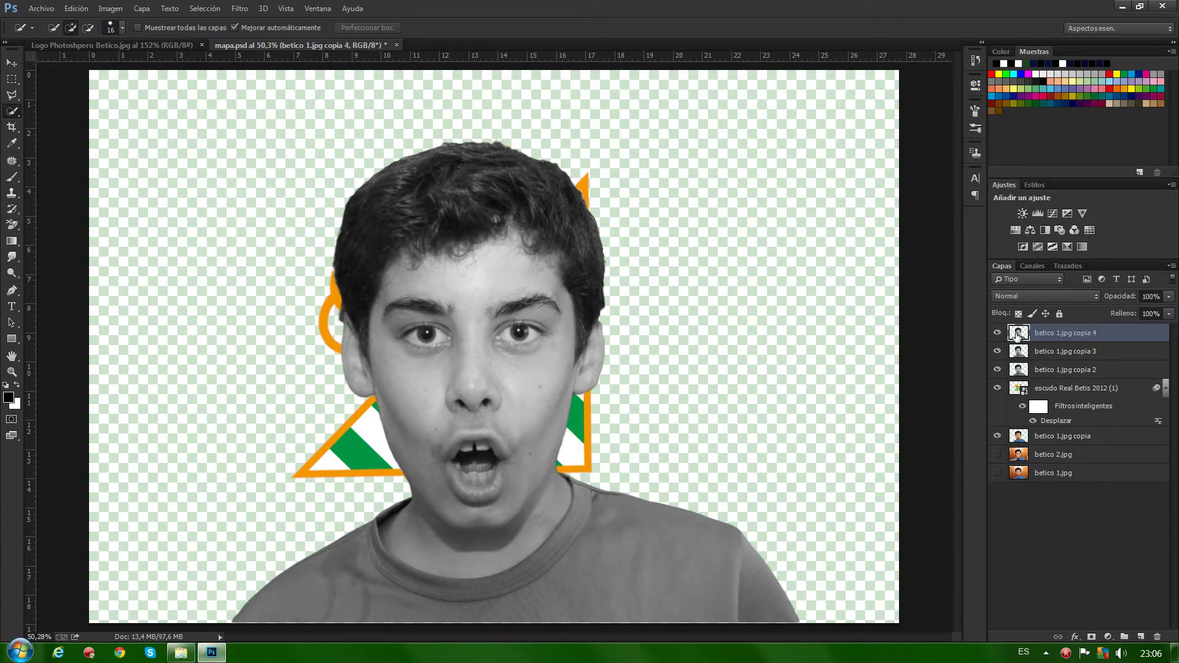
{"action": "left_click", "coordinate": [1076, 369]}
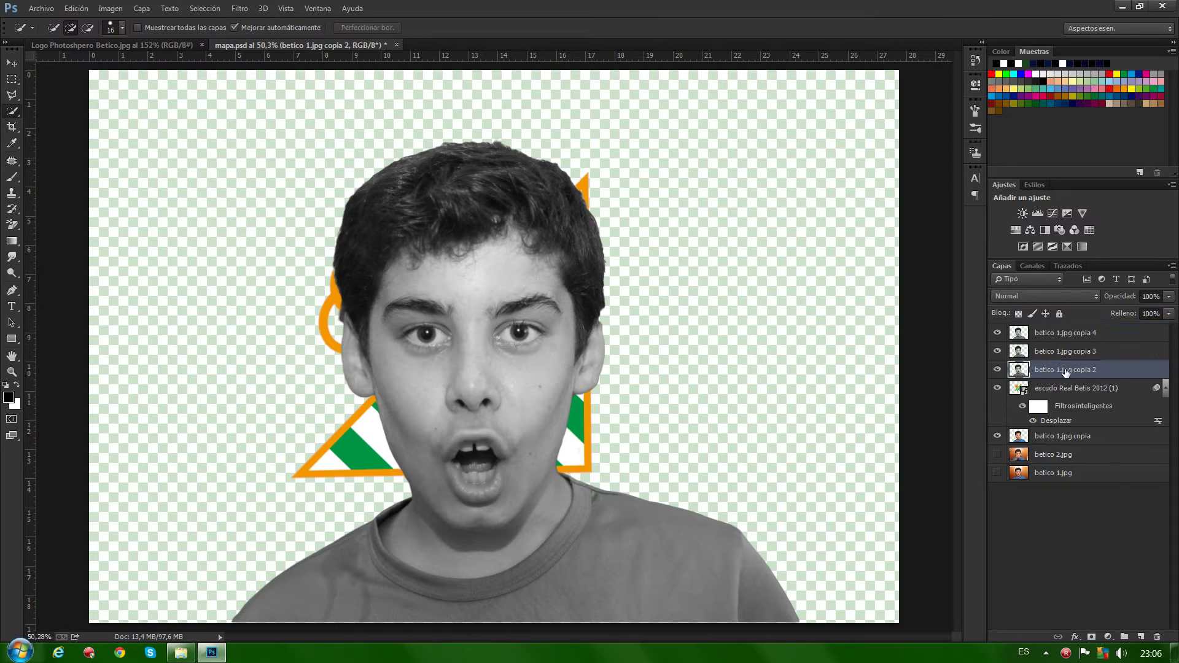
{"action": "left_click", "coordinate": [1018, 295]}
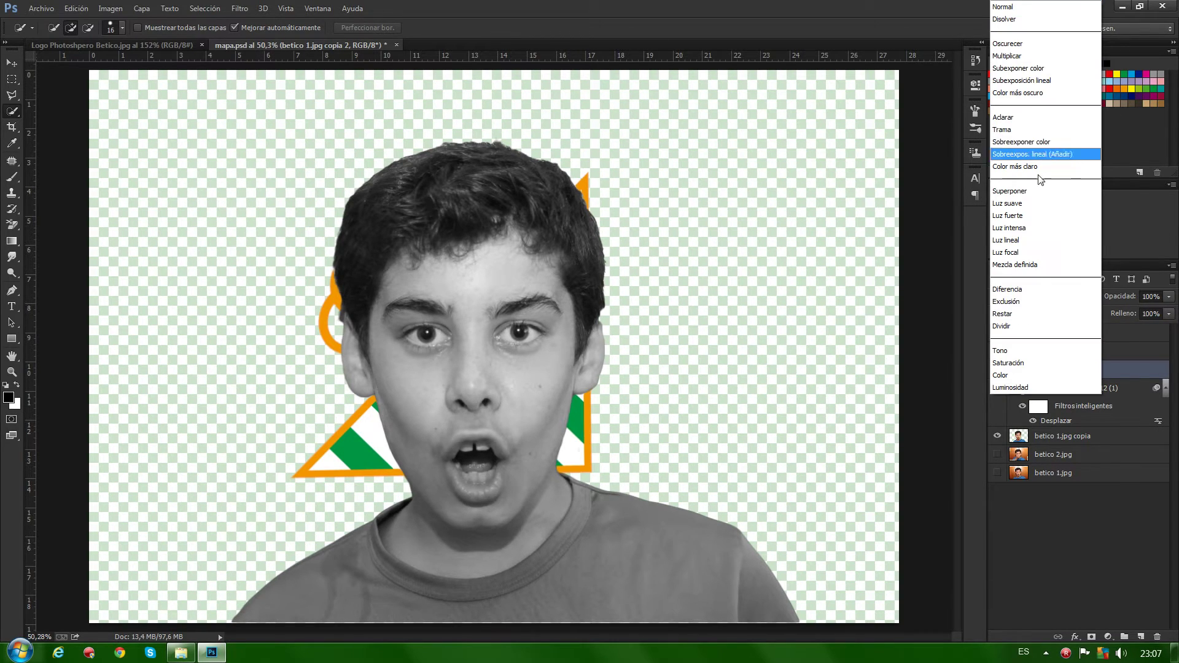
{"action": "left_click", "coordinate": [1014, 215]}
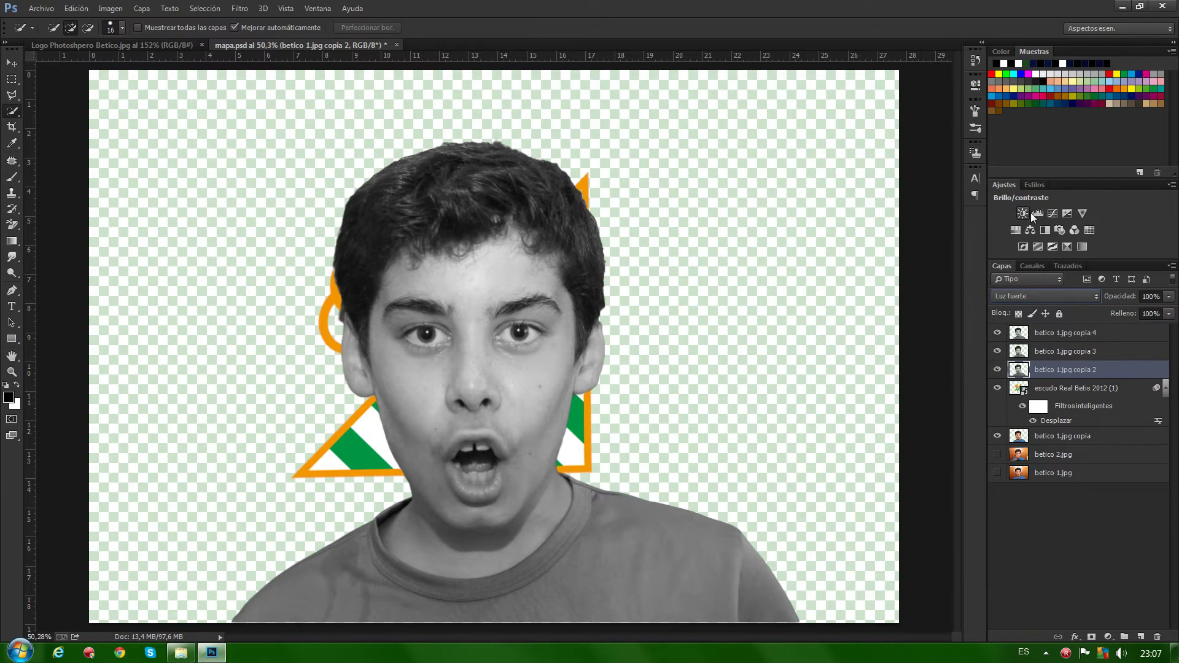
- Set copia 3 to Multiplicar and copia 4 to Sobreexponer color blend modes
{"action": "left_click", "coordinate": [1044, 354]}
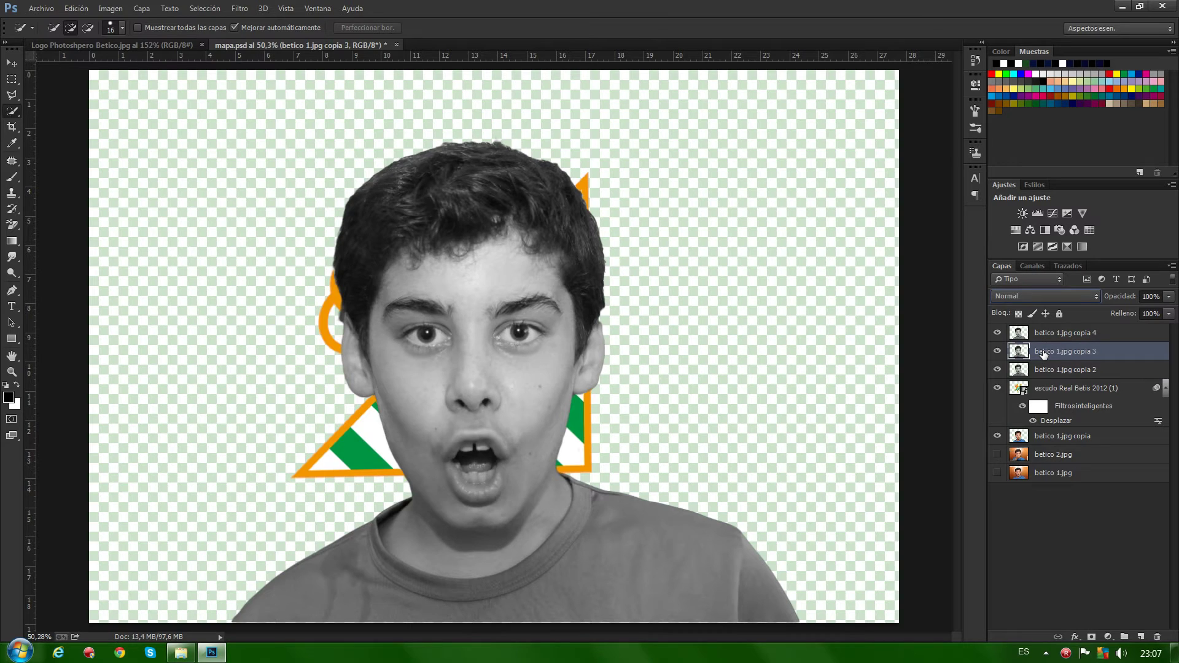
{"action": "left_click", "coordinate": [1021, 295]}
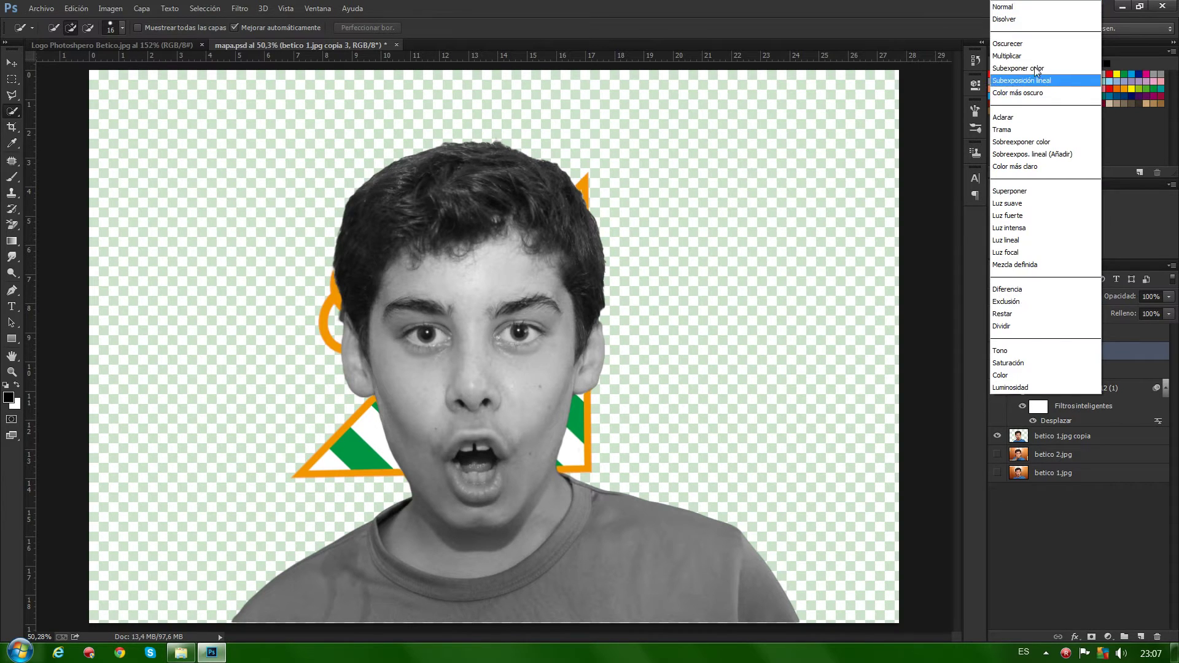
{"action": "left_click", "coordinate": [1008, 56]}
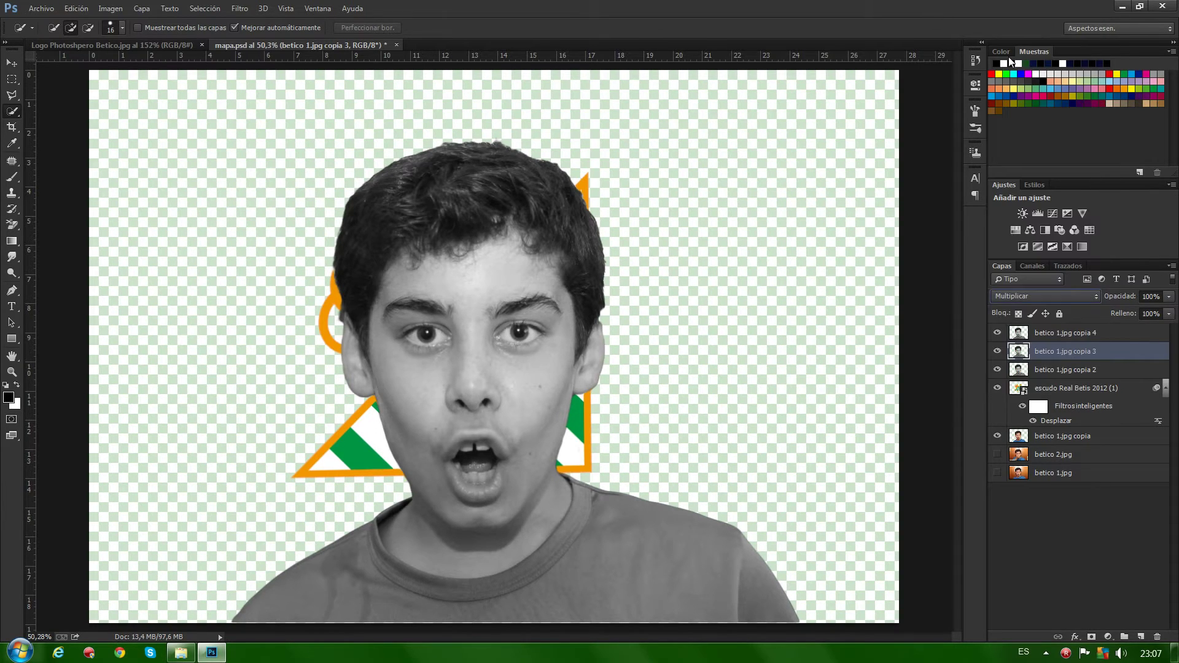
{"action": "left_click", "coordinate": [1037, 335]}
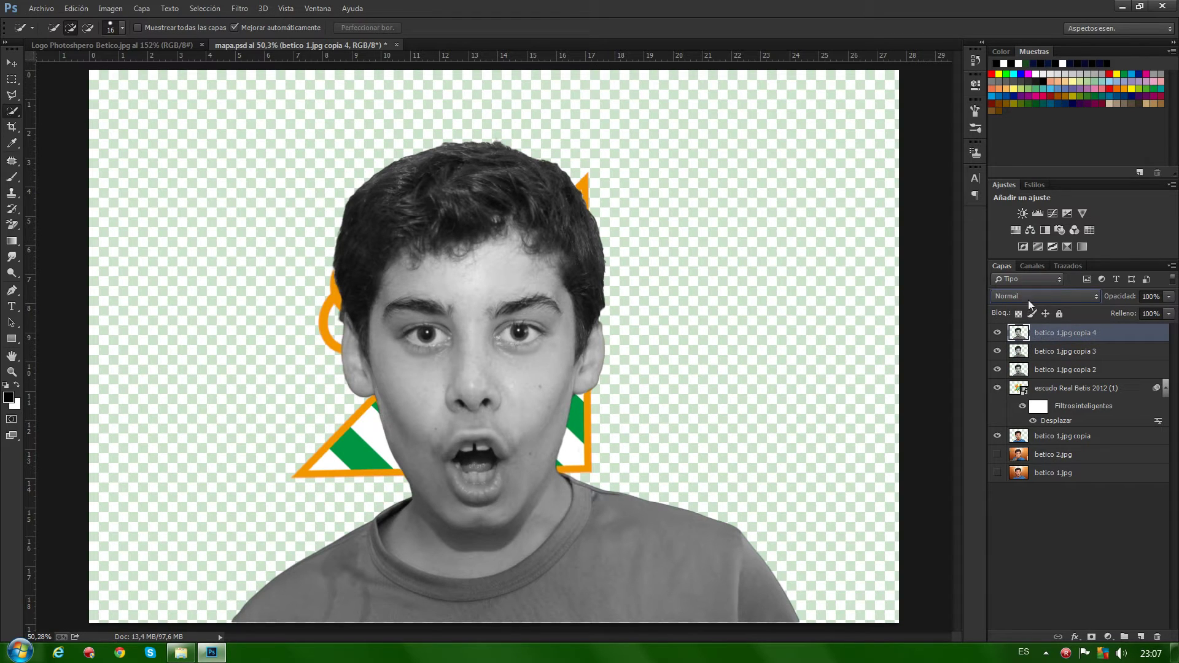
{"action": "left_click", "coordinate": [1029, 301]}
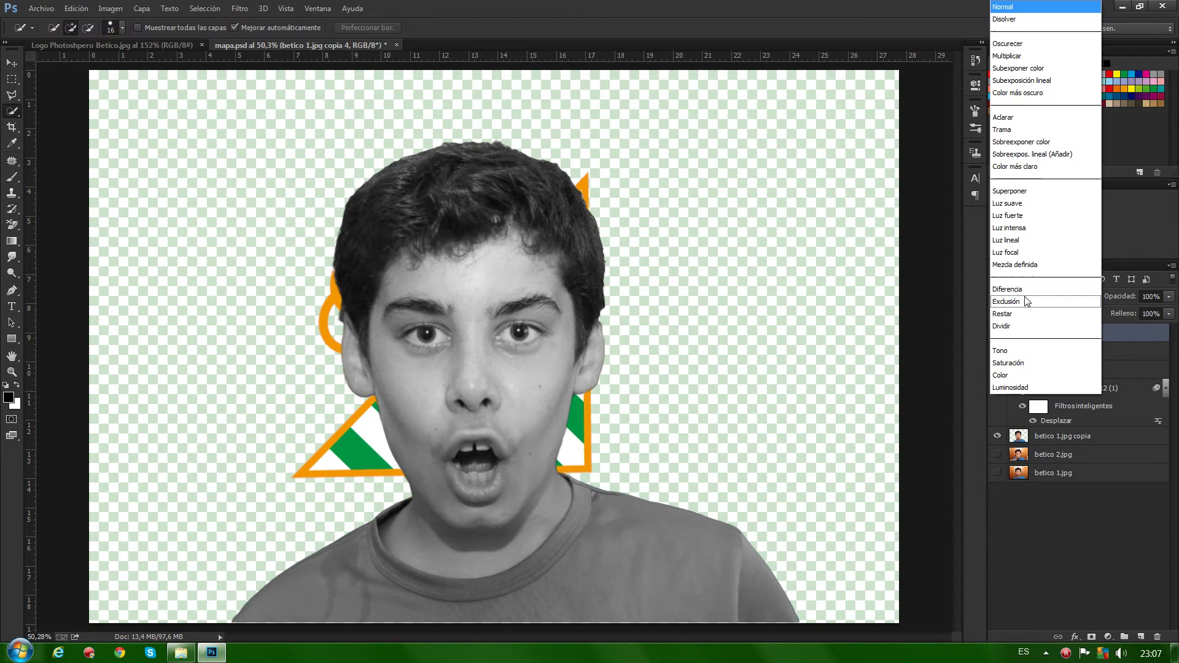
{"action": "left_click", "coordinate": [1021, 143]}
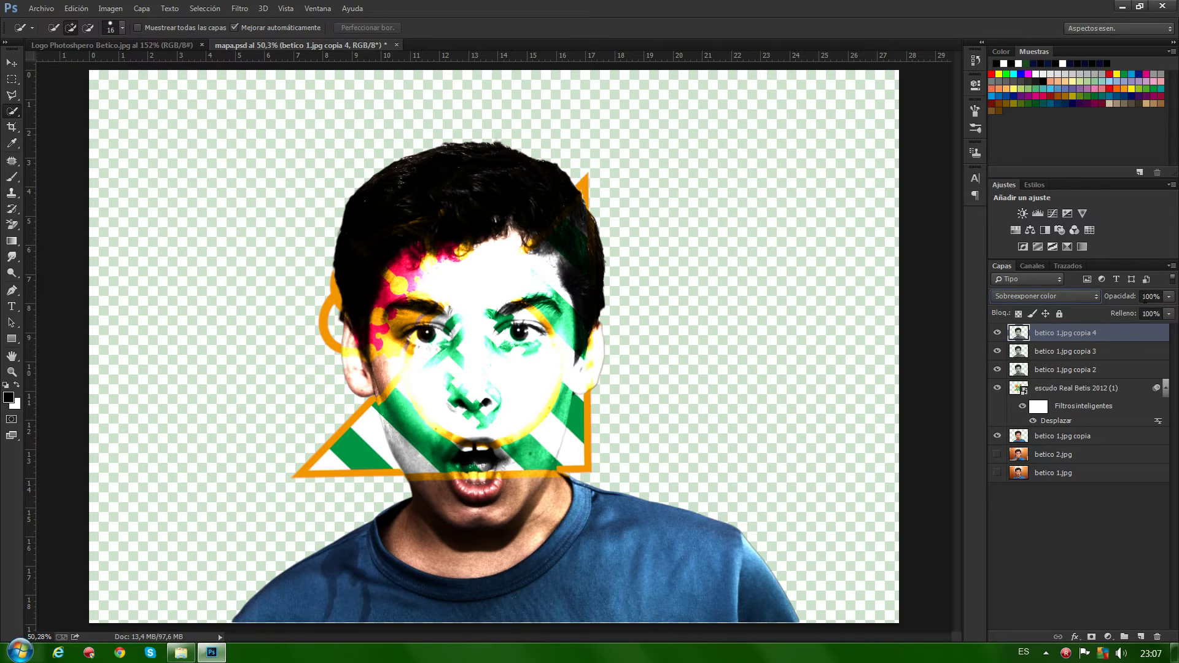
- Set betico 1.jpg copia 4 opacity to 20%, then Shift-select copia 3 and copia 2 too
{"action": "left_click", "coordinate": [1143, 297]}
{"action": "double_click", "coordinate": [1143, 297]}
{"action": "type", "text": "20"}
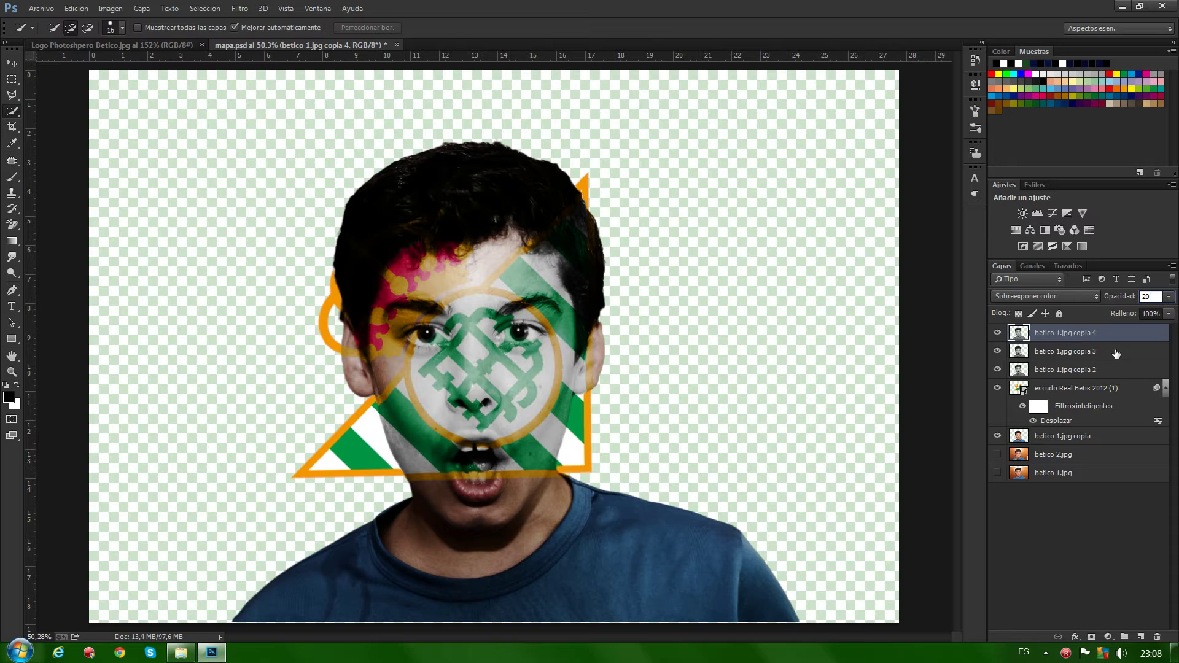
{"action": "left_click", "coordinate": [1116, 355], "text": "shift"}
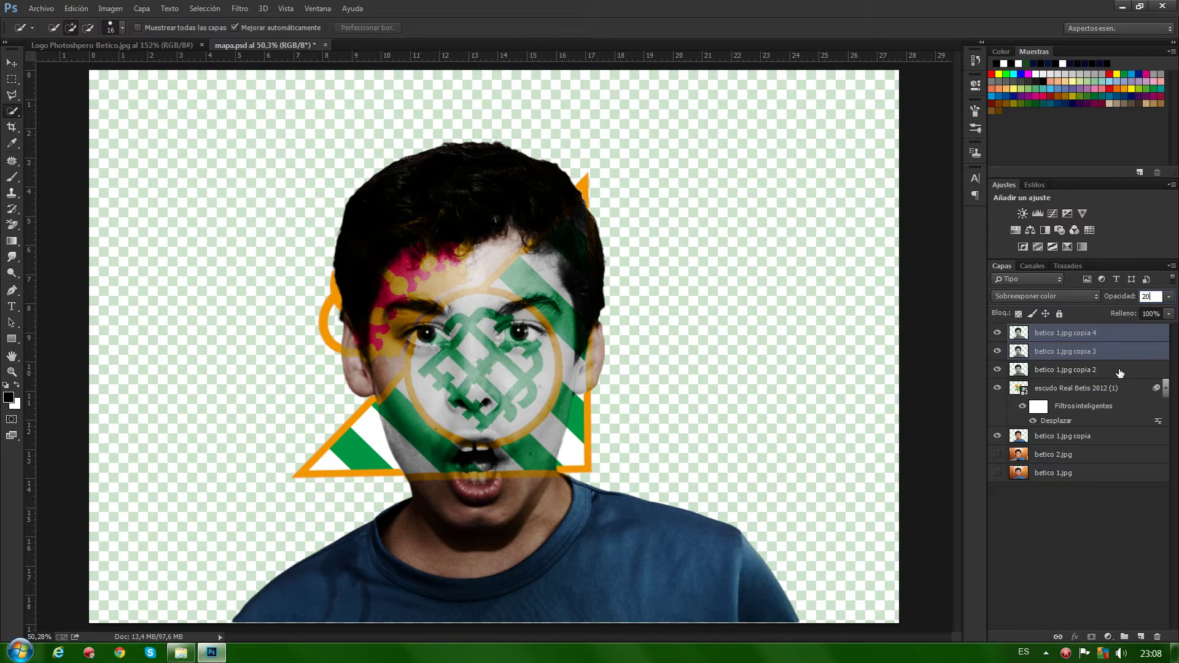
{"action": "left_click", "coordinate": [1115, 372], "text": "shift"}
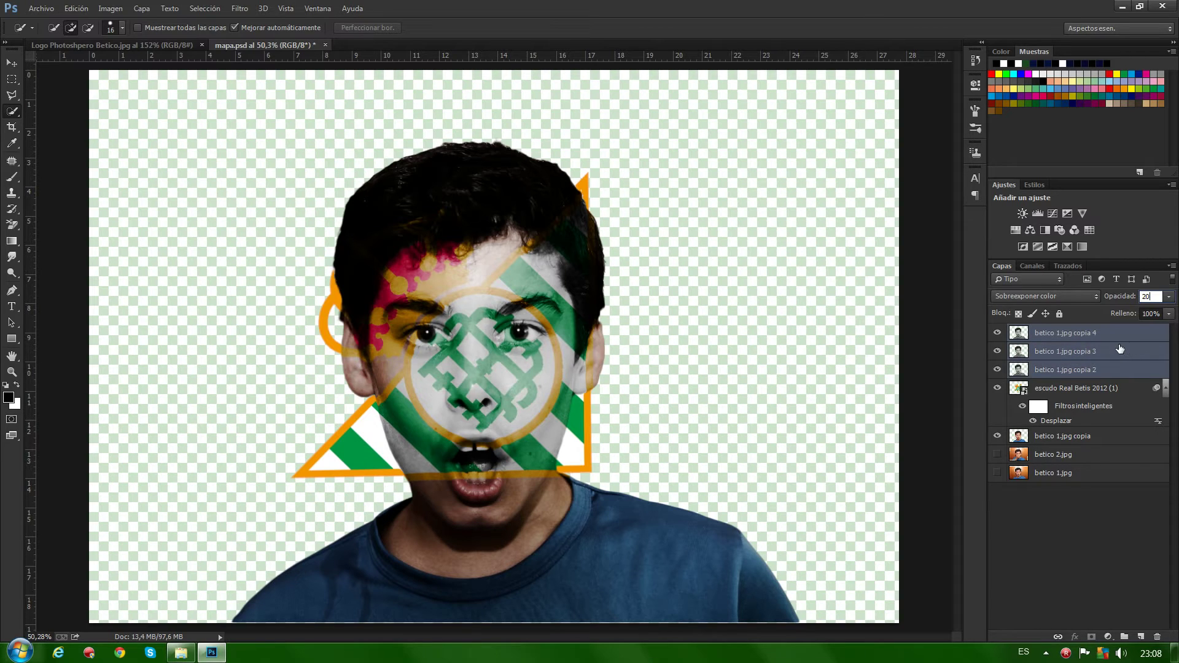
- Clip the three grayscale face copies to the escudo crest layer, then select betico 1.jpg copia
{"action": "right_click", "coordinate": [1122, 345]}
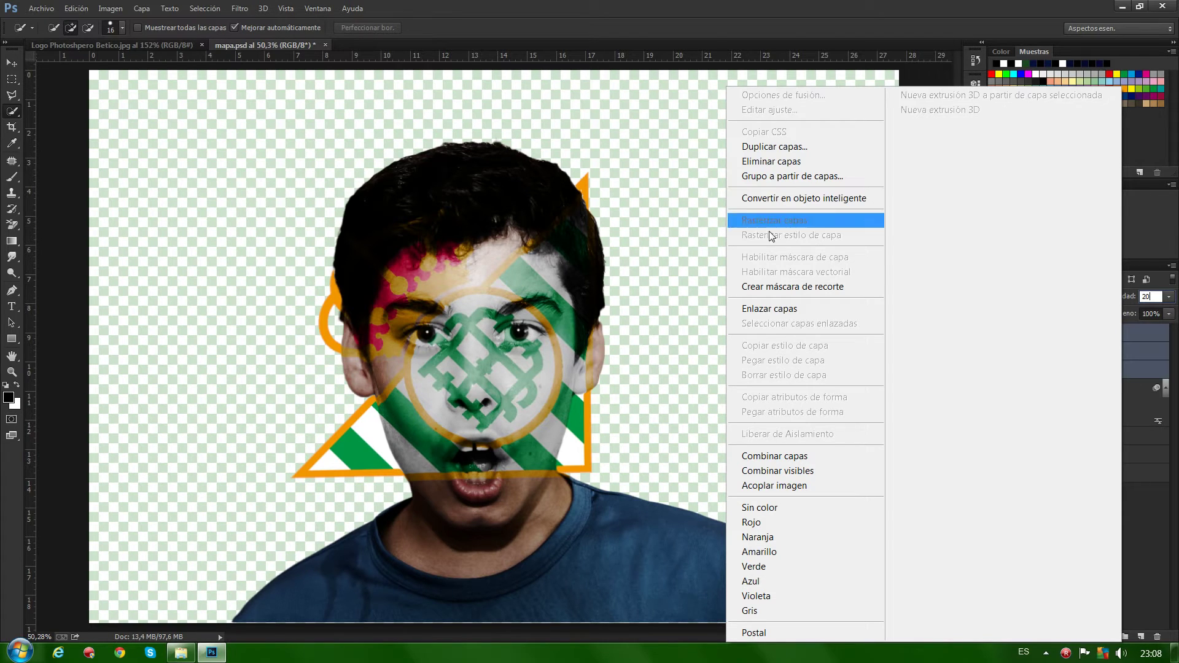
{"action": "left_click", "coordinate": [770, 286]}
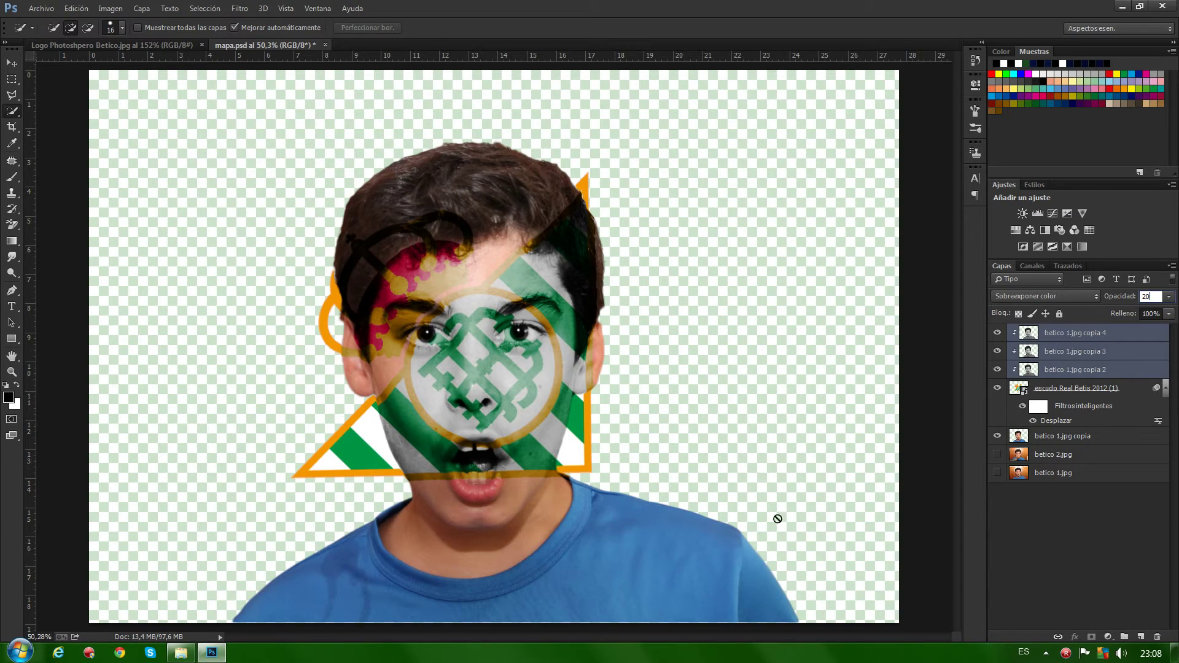
{"action": "left_click", "coordinate": [1017, 437]}
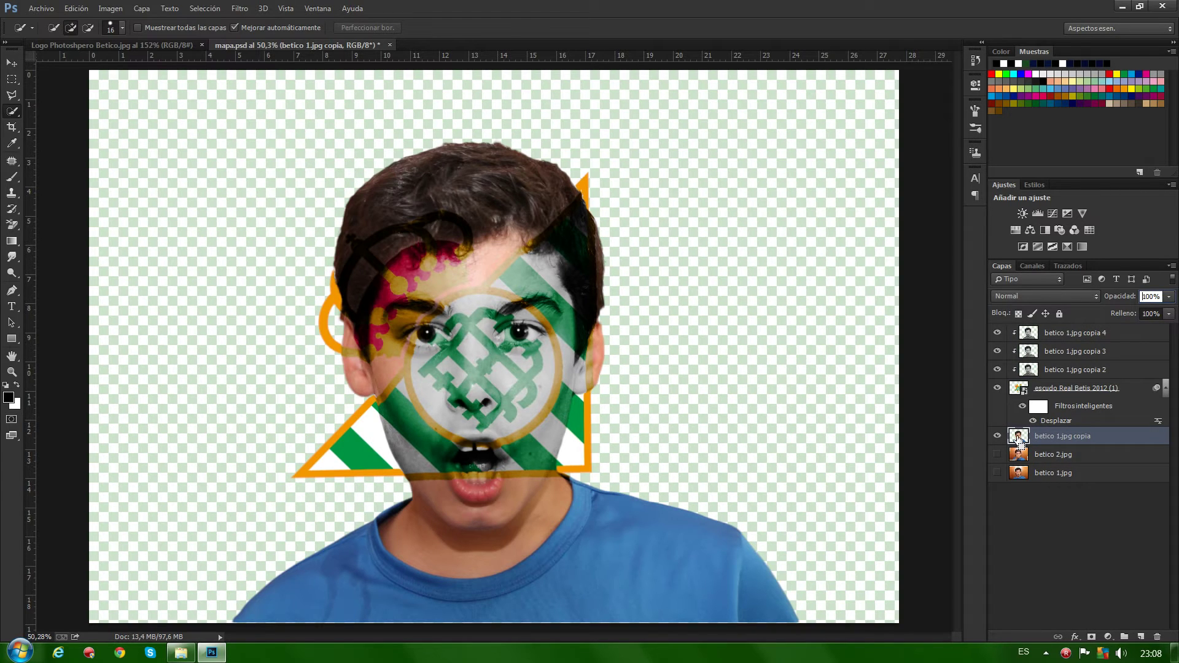
- Load the boy's outline from betico 1.jpg copia and add it as a mask on the escudo crest layer
{"action": "left_click", "coordinate": [1018, 437], "text": "ctrl"}
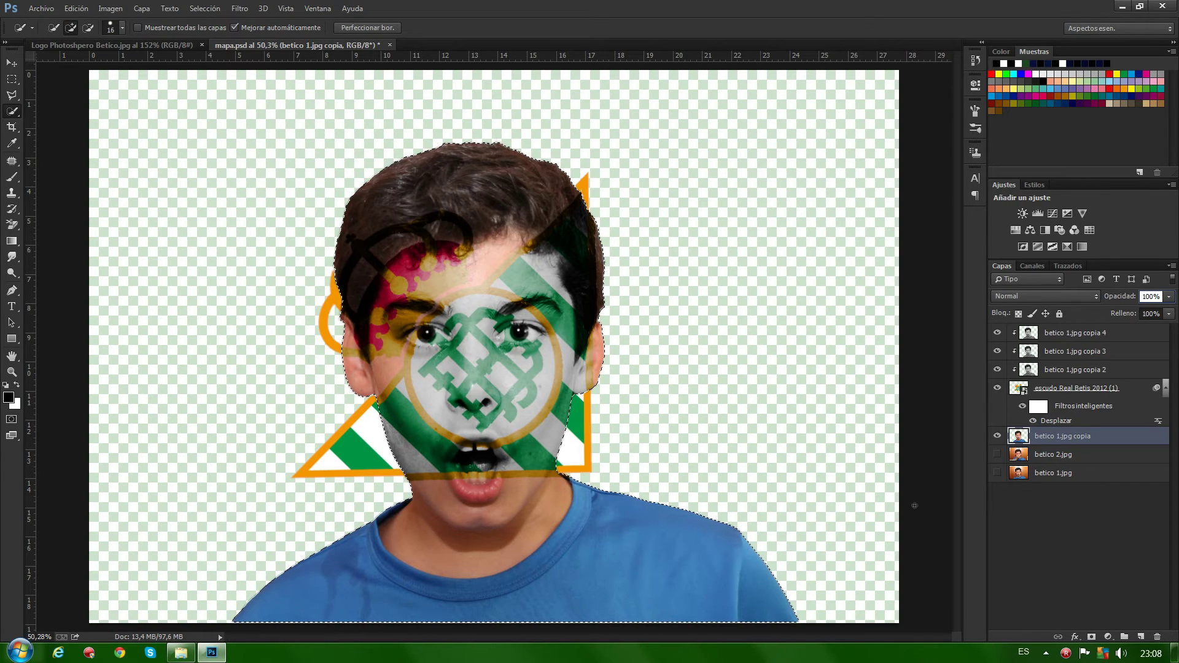
{"action": "left_click", "coordinate": [1017, 388]}
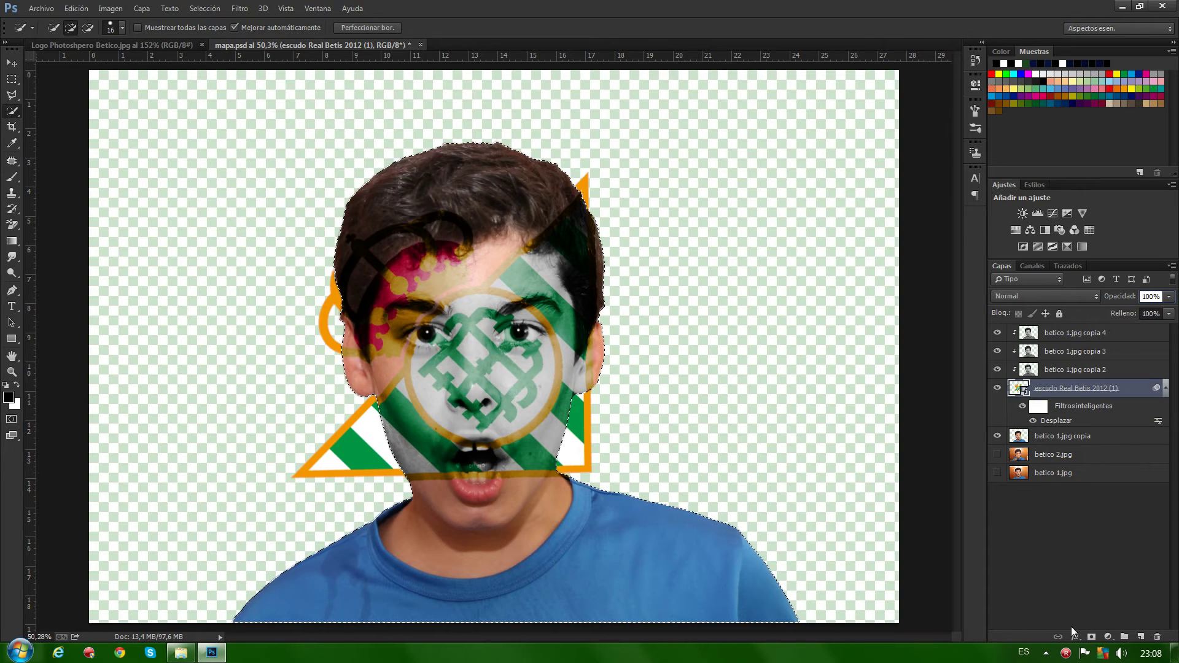
{"action": "left_click", "coordinate": [1091, 637]}
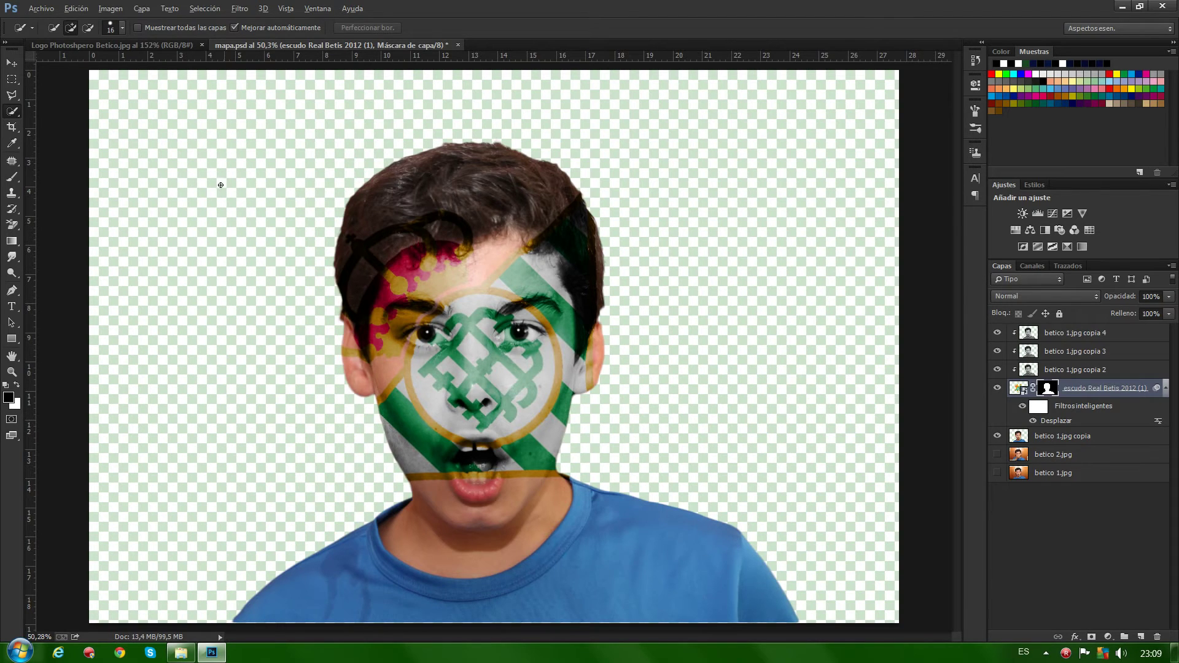
- Paint black on the crest mask over both eyes to restore their natural brown colour
{"action": "scroll", "coordinate": [216, 184], "scroll_direction": "up", "scroll_amount": 5}
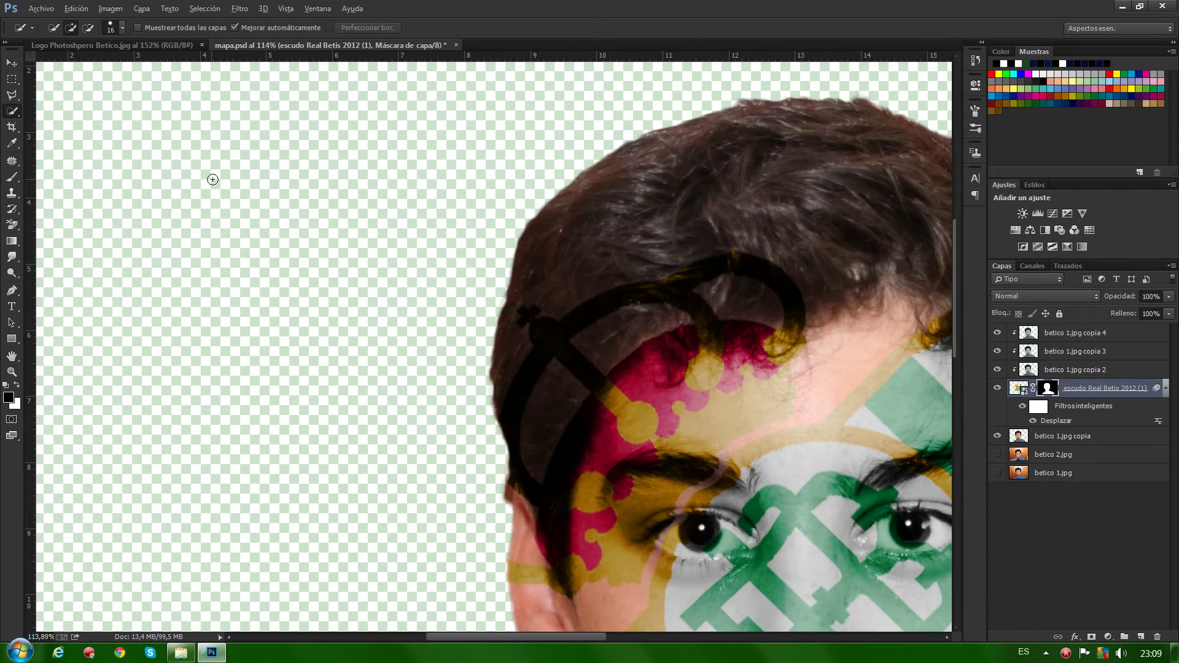
{"action": "left_click", "coordinate": [12, 177]}
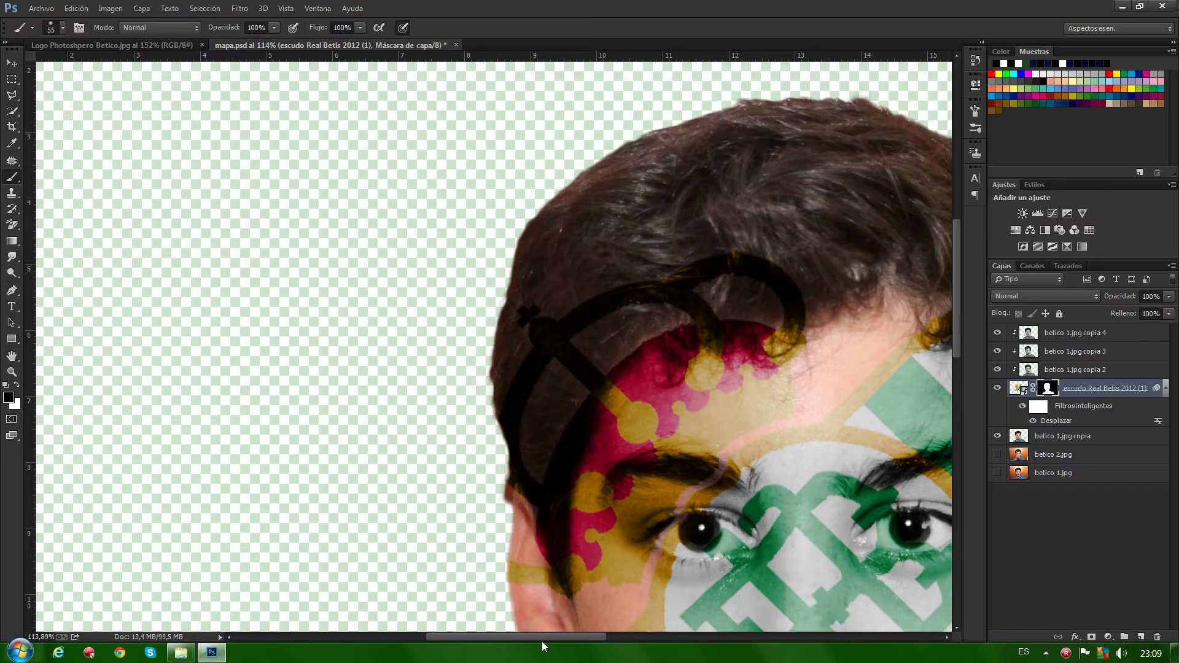
{"action": "left_click_drag", "start_coordinate": [542, 636], "coordinate": [591, 637]}
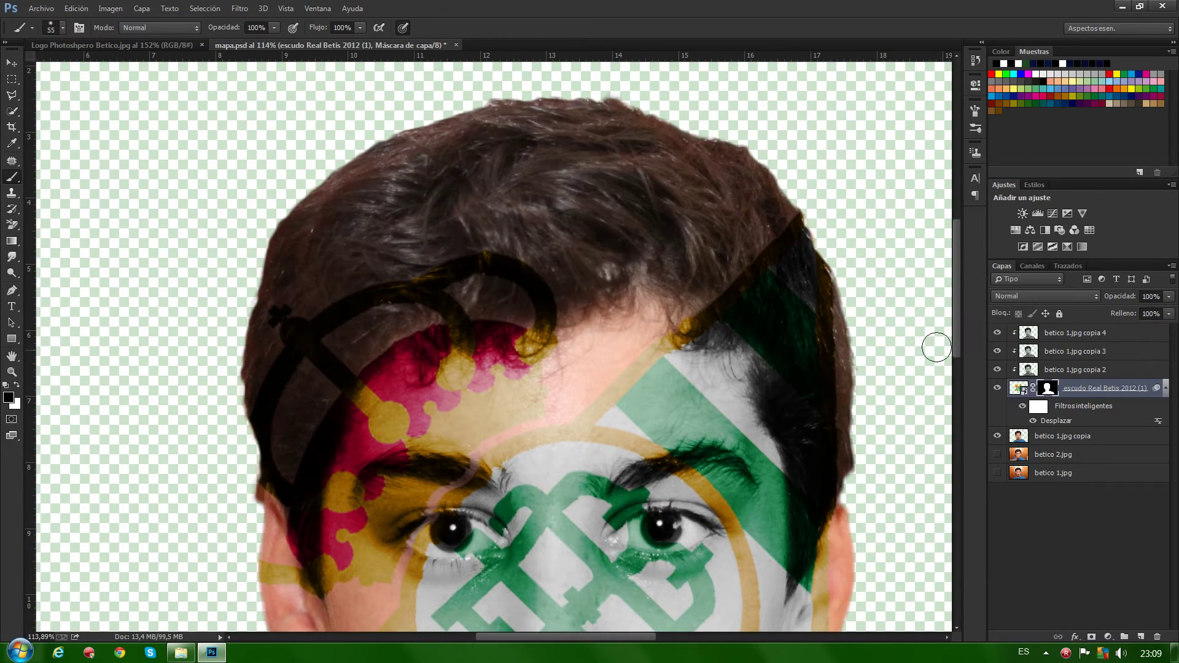
{"action": "scroll", "coordinate": [939, 338], "scroll_direction": "down", "scroll_amount": 5}
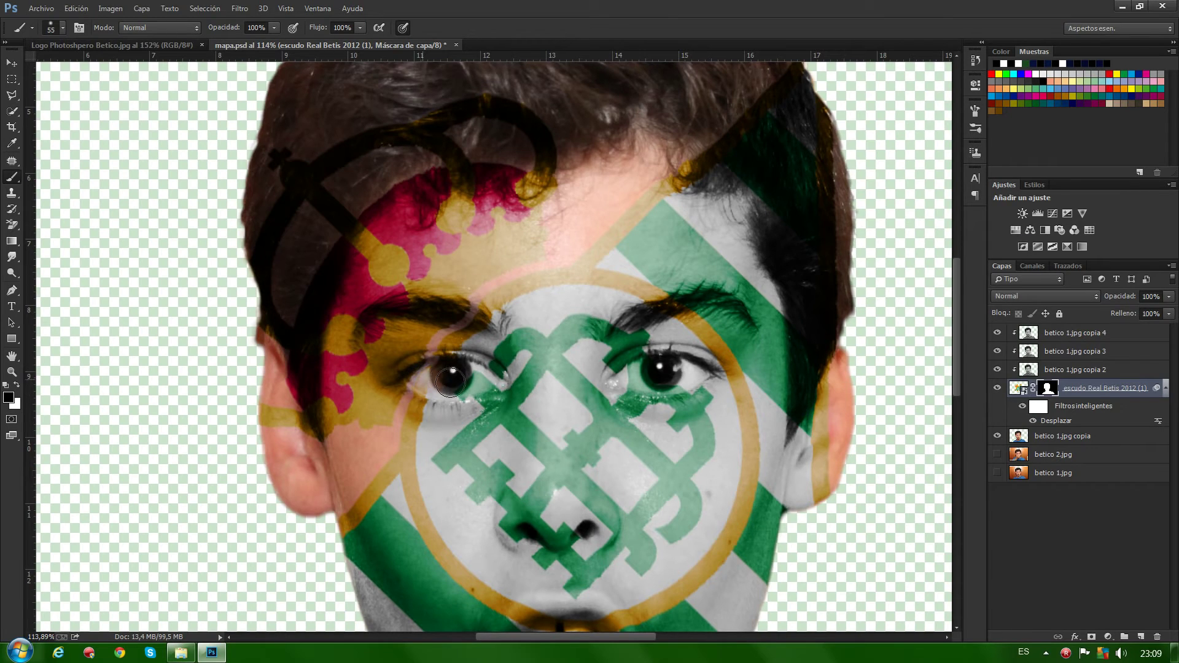
{"action": "left_click_drag", "start_coordinate": [450, 382], "coordinate": [431, 384]}
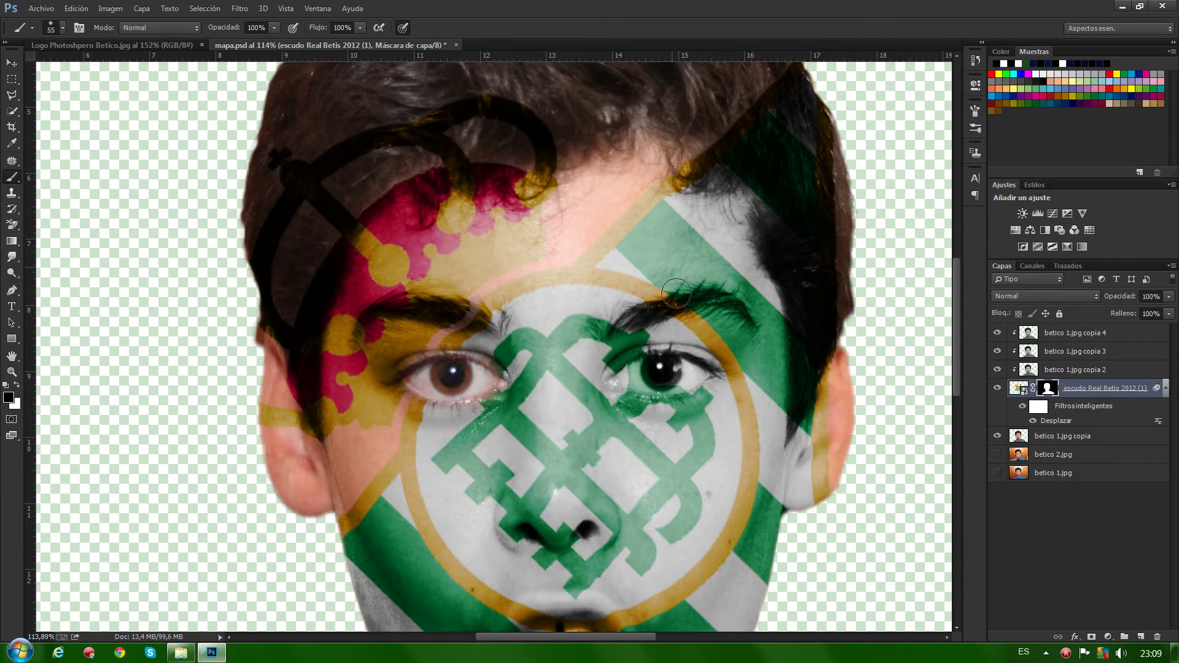
{"action": "mouse_move", "coordinate": [620, 381]}
{"action": "left_mouse_down"}
{"action": "mouse_move", "coordinate": [696, 370]}
{"action": "mouse_move", "coordinate": [652, 368]}
{"action": "mouse_move", "coordinate": [635, 382]}
{"action": "left_mouse_up"}
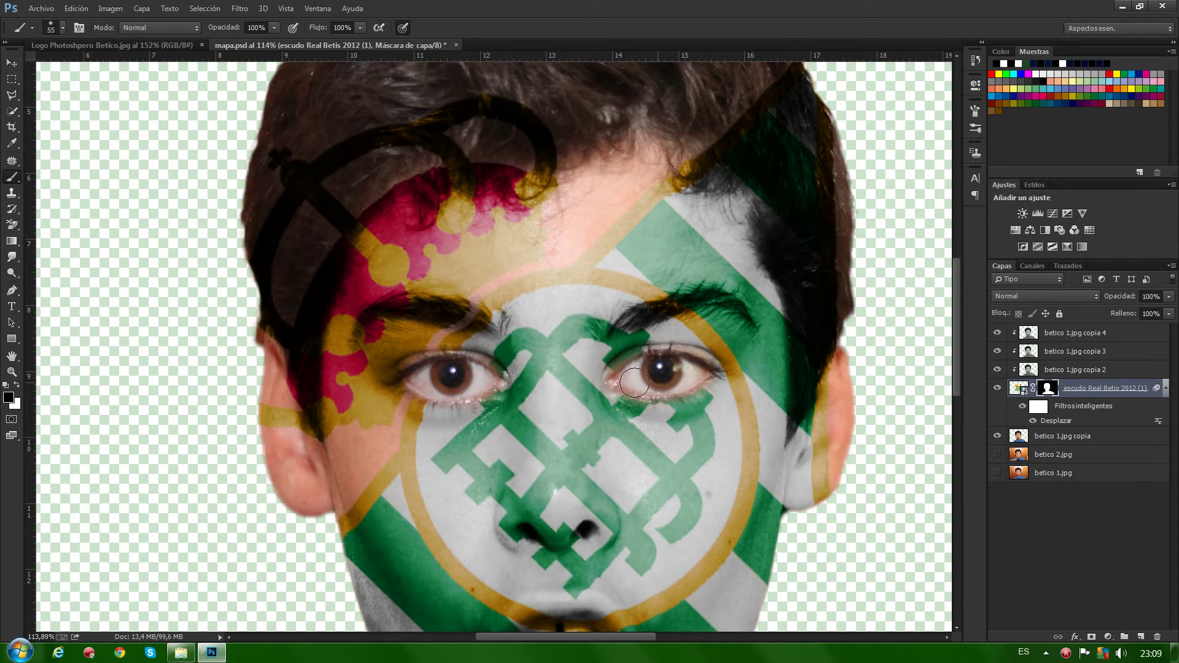
{"action": "mouse_move", "coordinate": [634, 382]}
{"action": "left_mouse_down"}
{"action": "mouse_move", "coordinate": [668, 365]}
{"action": "mouse_move", "coordinate": [557, 417]}
{"action": "left_mouse_up"}
{"action": "scroll", "coordinate": [557, 417], "scroll_direction": "down", "scroll_amount": 1}
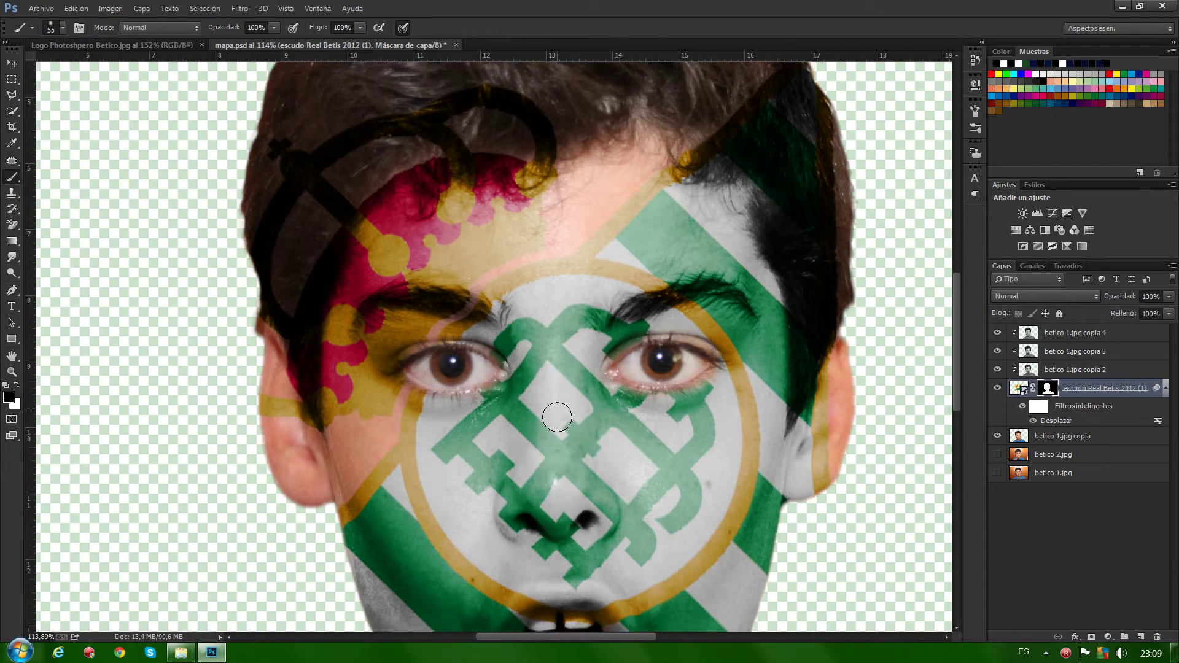
{"action": "scroll", "coordinate": [556, 417], "scroll_direction": "down", "scroll_amount": 3}
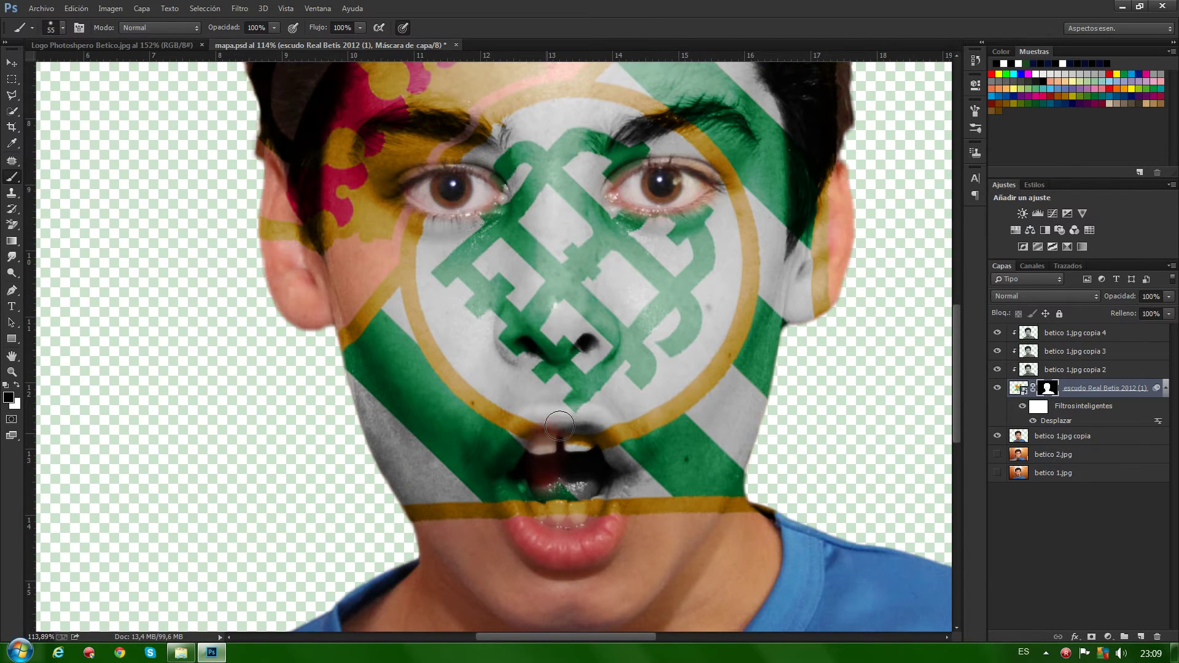
- Mask the crest off the upper lip and set a soft 55 px brush
{"action": "mouse_move", "coordinate": [559, 425]}
{"action": "left_mouse_down"}
{"action": "mouse_move", "coordinate": [611, 511]}
{"action": "mouse_move", "coordinate": [517, 447]}
{"action": "mouse_move", "coordinate": [582, 481]}
{"action": "mouse_move", "coordinate": [522, 482]}
{"action": "mouse_move", "coordinate": [570, 518]}
{"action": "mouse_move", "coordinate": [600, 477]}
{"action": "mouse_move", "coordinate": [543, 449]}
{"action": "mouse_move", "coordinate": [574, 420]}
{"action": "mouse_move", "coordinate": [614, 464]}
{"action": "mouse_move", "coordinate": [587, 525]}
{"action": "mouse_move", "coordinate": [519, 466]}
{"action": "mouse_move", "coordinate": [542, 506]}
{"action": "mouse_move", "coordinate": [617, 529]}
{"action": "left_mouse_up"}
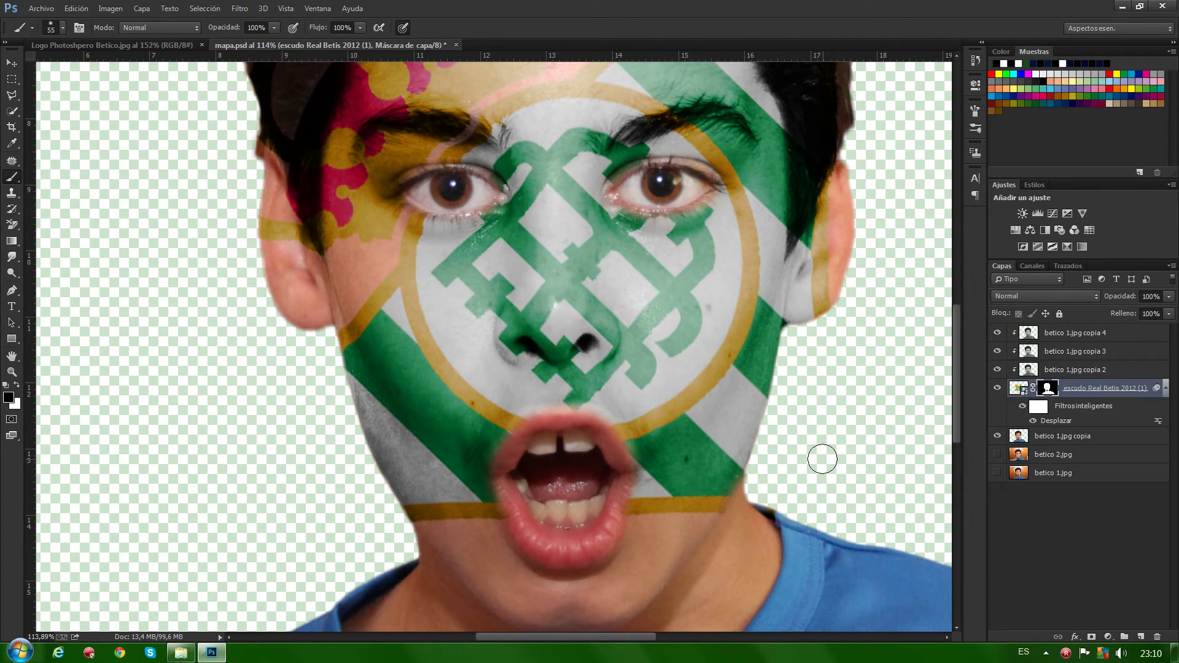
{"action": "right_click", "coordinate": [822, 459]}
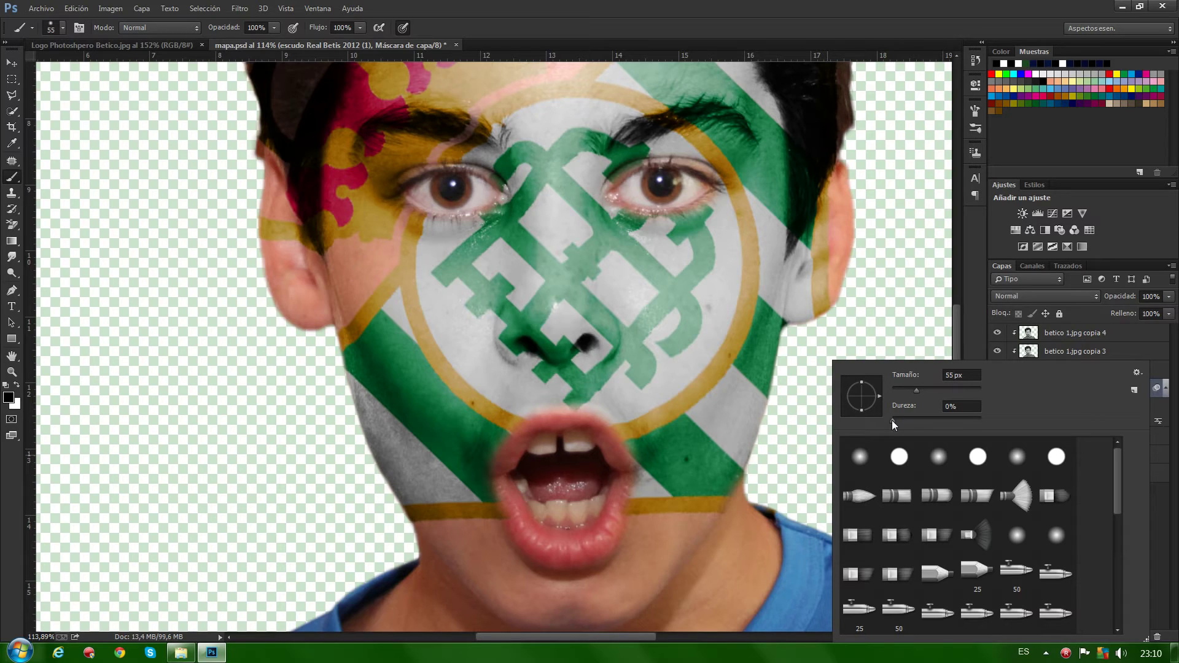
{"action": "left_click", "coordinate": [811, 441]}
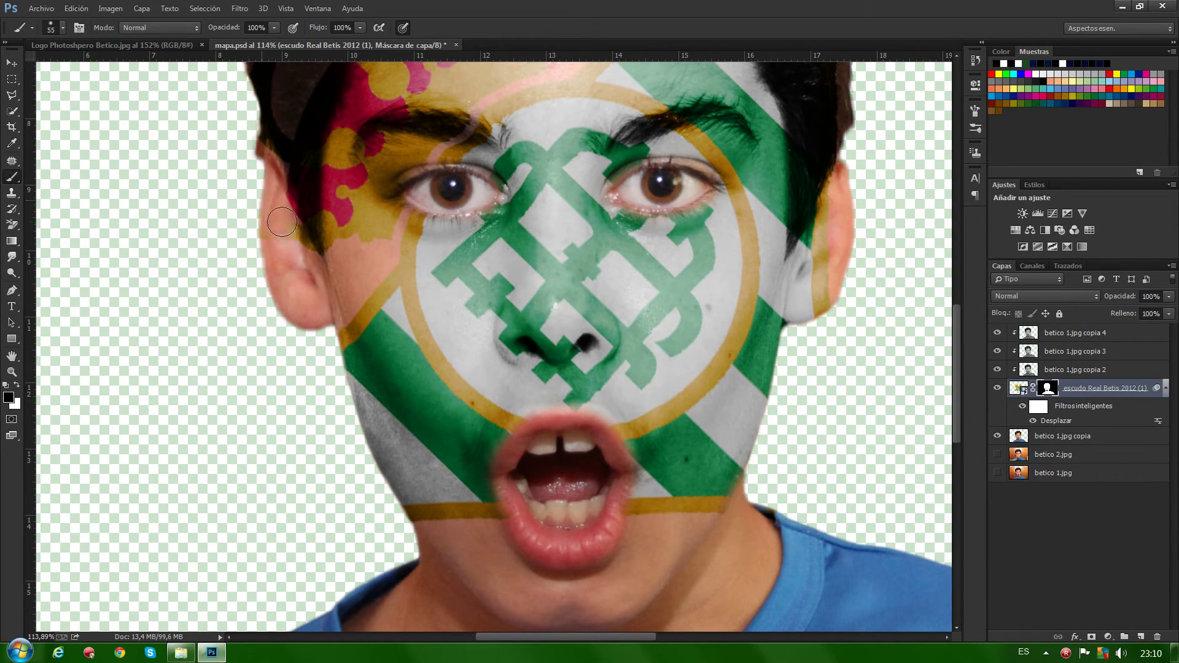
- Paint the crest mask off the left ear and the hair edges
{"action": "left_click_drag", "start_coordinate": [261, 218], "coordinate": [288, 236]}
{"action": "scroll", "coordinate": [250, 246], "scroll_direction": "up", "scroll_amount": 2}
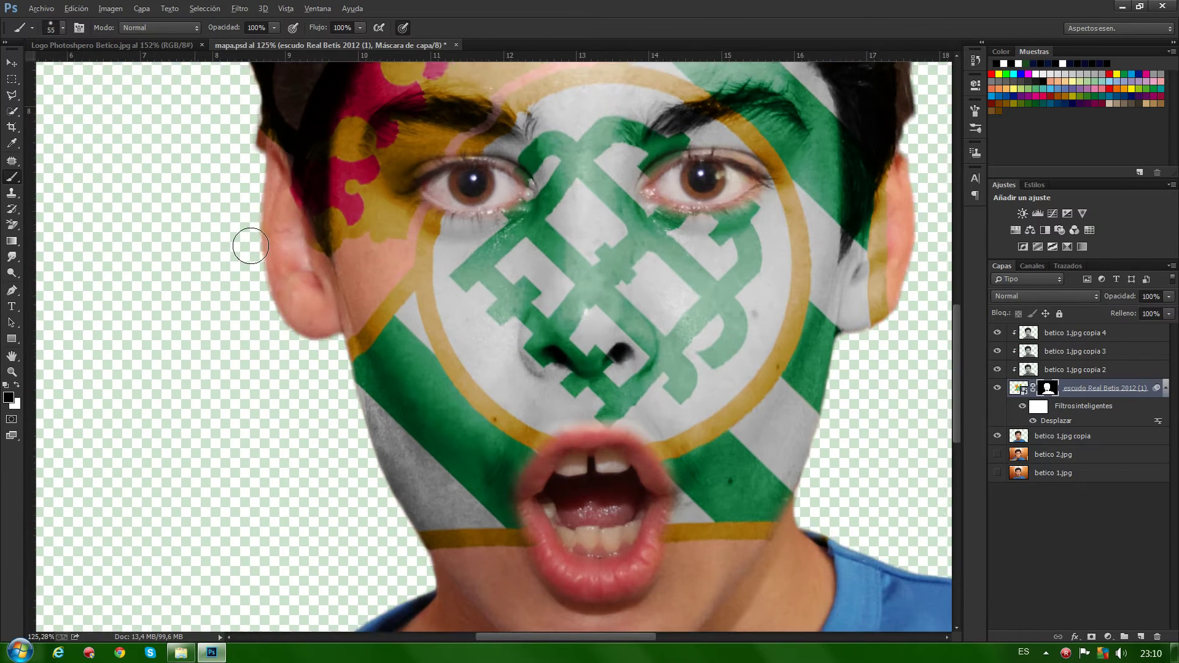
{"action": "scroll", "coordinate": [249, 247], "scroll_direction": "down", "scroll_amount": 3}
{"action": "scroll", "coordinate": [252, 242], "scroll_direction": "down", "scroll_amount": 2}
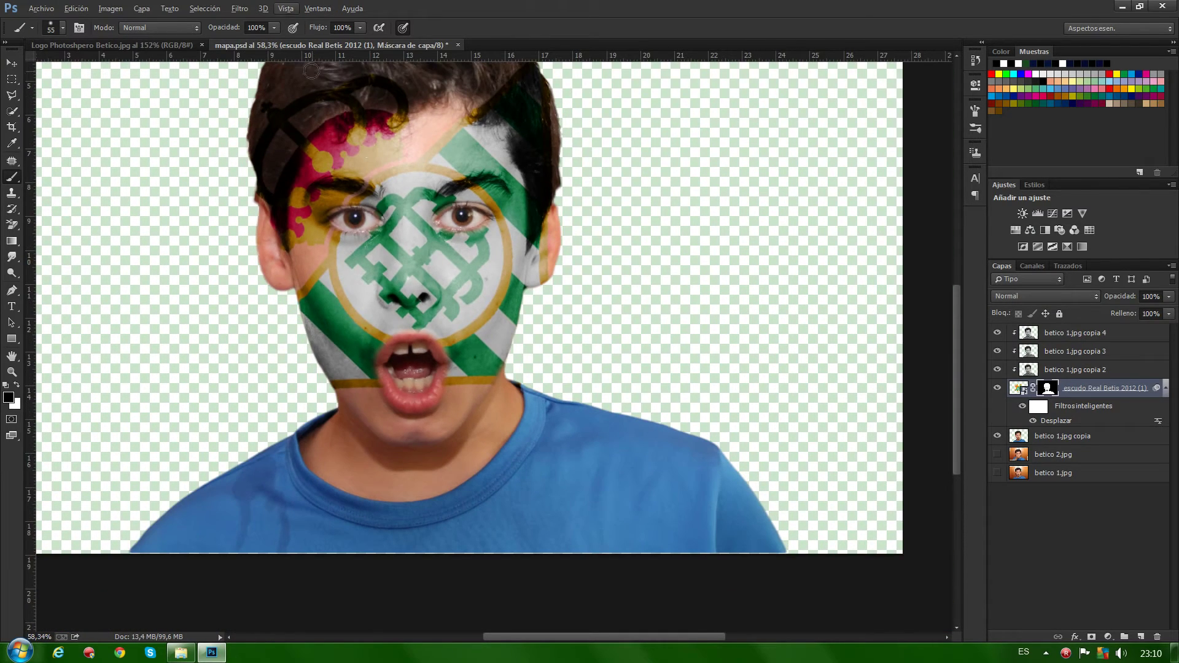
{"action": "scroll", "coordinate": [253, 239], "scroll_direction": "down", "scroll_amount": 1}
{"action": "left_click_drag", "start_coordinate": [391, 235], "coordinate": [382, 269]}
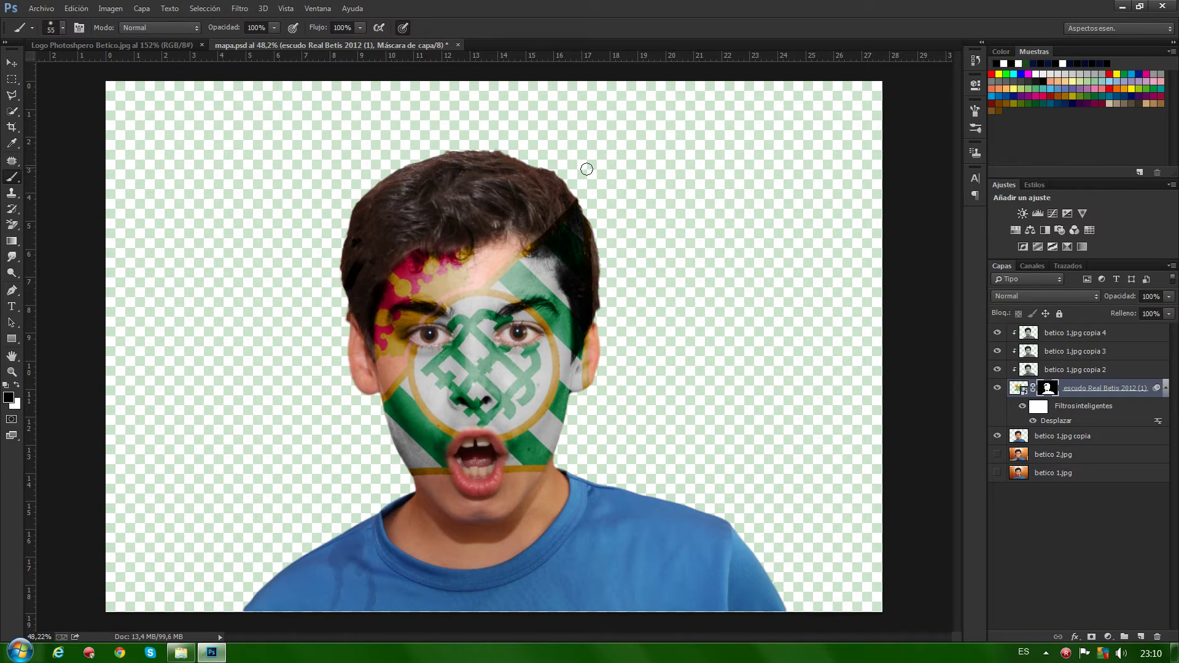
{"action": "mouse_move", "coordinate": [564, 210]}
{"action": "left_mouse_down"}
{"action": "mouse_move", "coordinate": [558, 232]}
{"action": "mouse_move", "coordinate": [593, 302]}
{"action": "mouse_move", "coordinate": [583, 353]}
{"action": "mouse_move", "coordinate": [584, 304]}
{"action": "mouse_move", "coordinate": [563, 255]}
{"action": "left_mouse_up"}
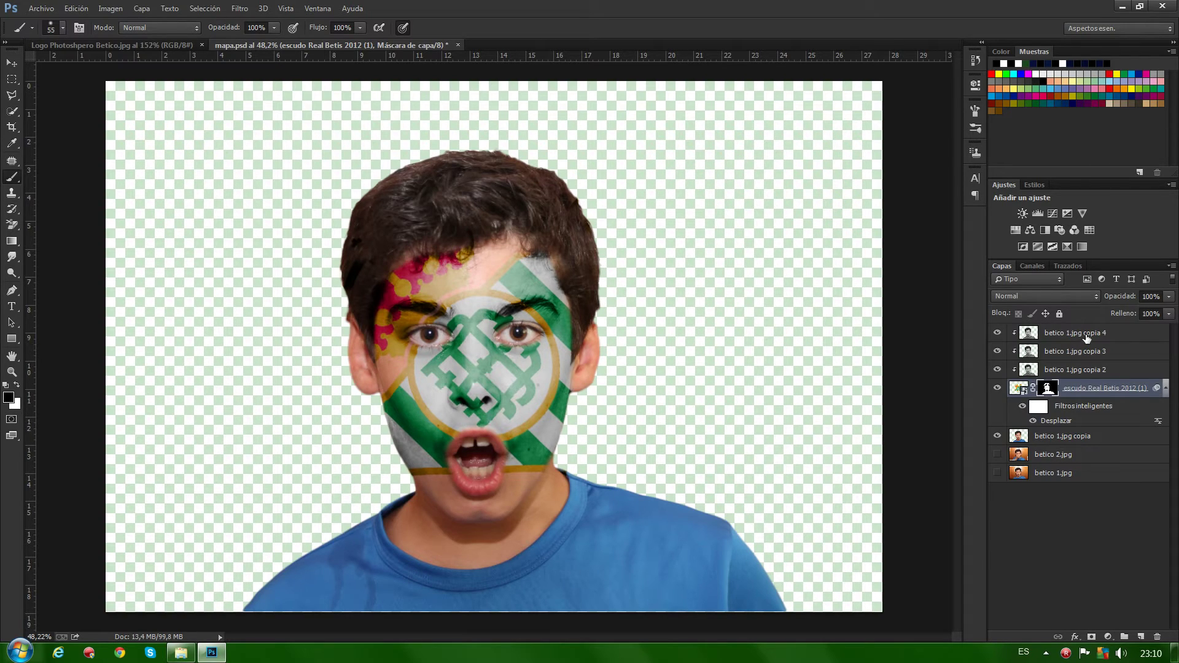
- Group the crest layer and its three betico copy layers into a folder named 'cara pintada'
{"action": "left_click", "coordinate": [1084, 338]}
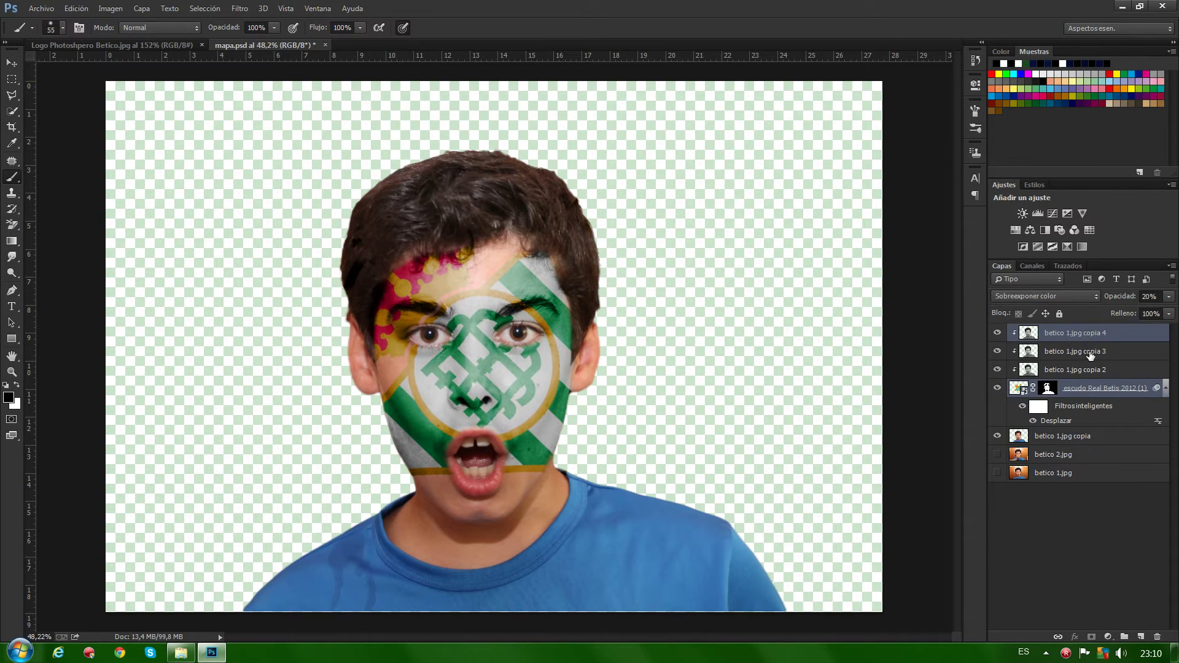
{"action": "left_click", "coordinate": [1090, 355], "text": "shift"}
{"action": "left_click", "coordinate": [1106, 373], "text": "shift"}
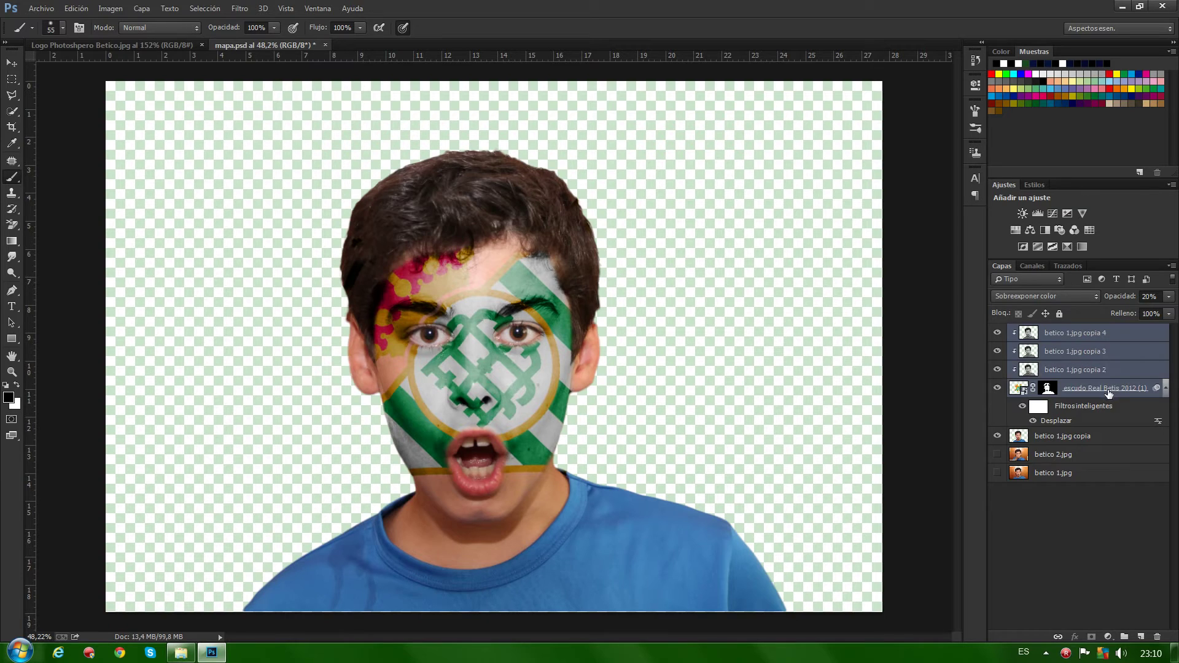
{"action": "right_click", "coordinate": [1112, 351]}
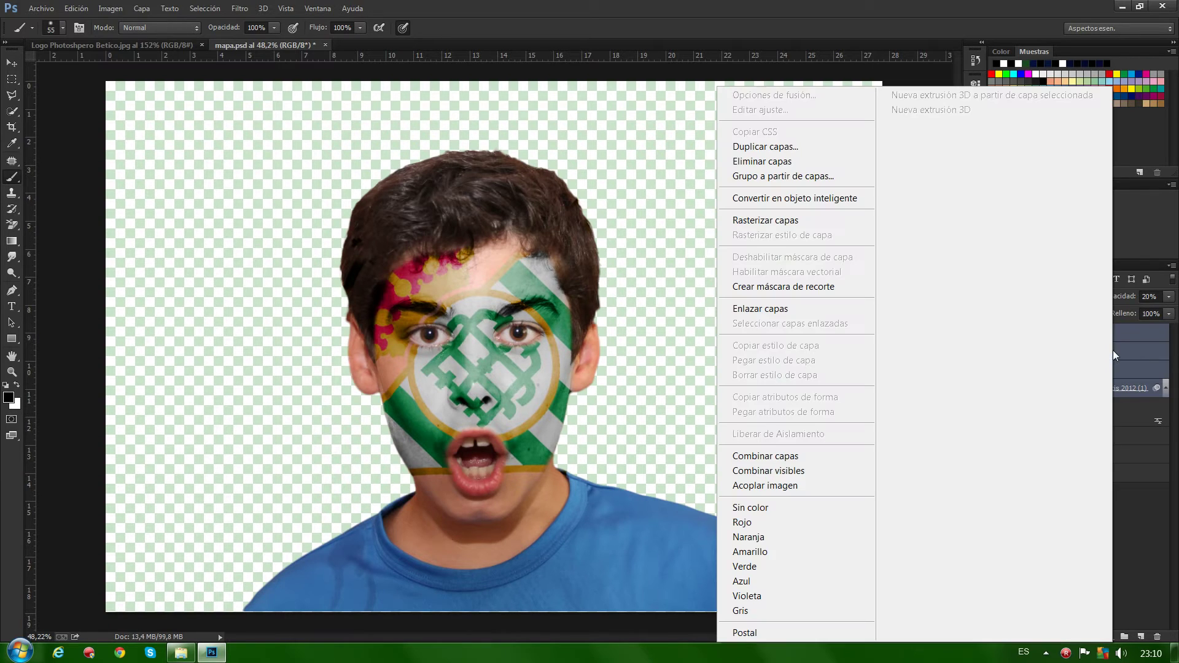
{"action": "left_click", "coordinate": [765, 177]}
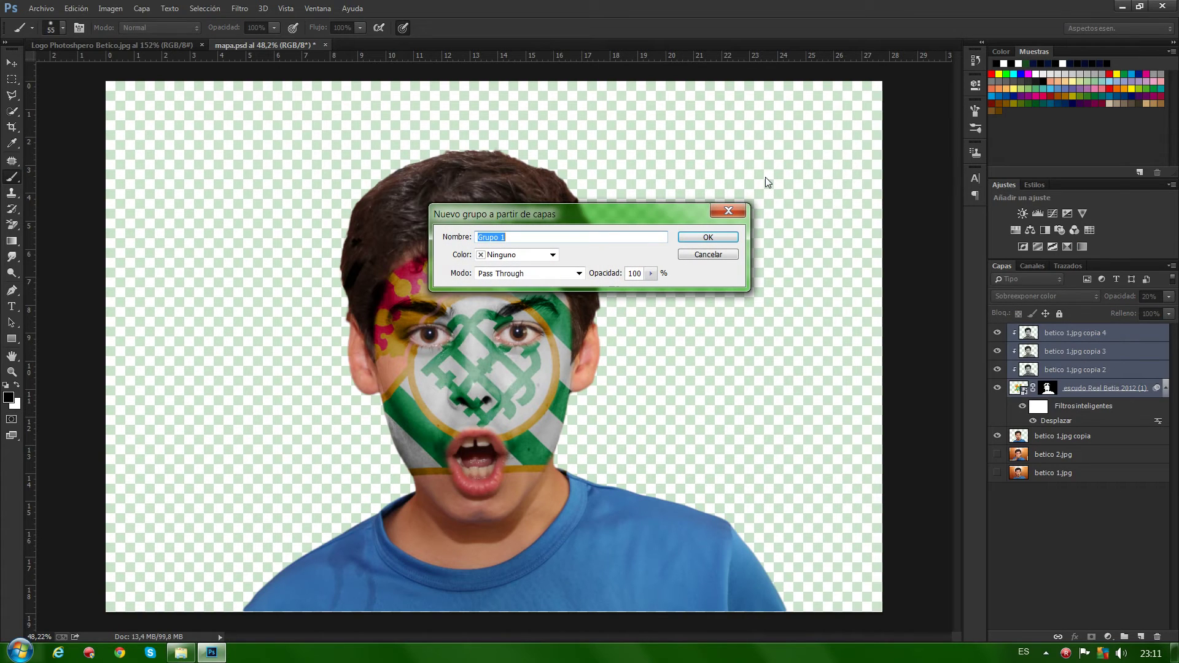
{"action": "type", "text": "c"}
{"action": "type", "text": "ara pintada"}
{"action": "left_click", "coordinate": [707, 237]}
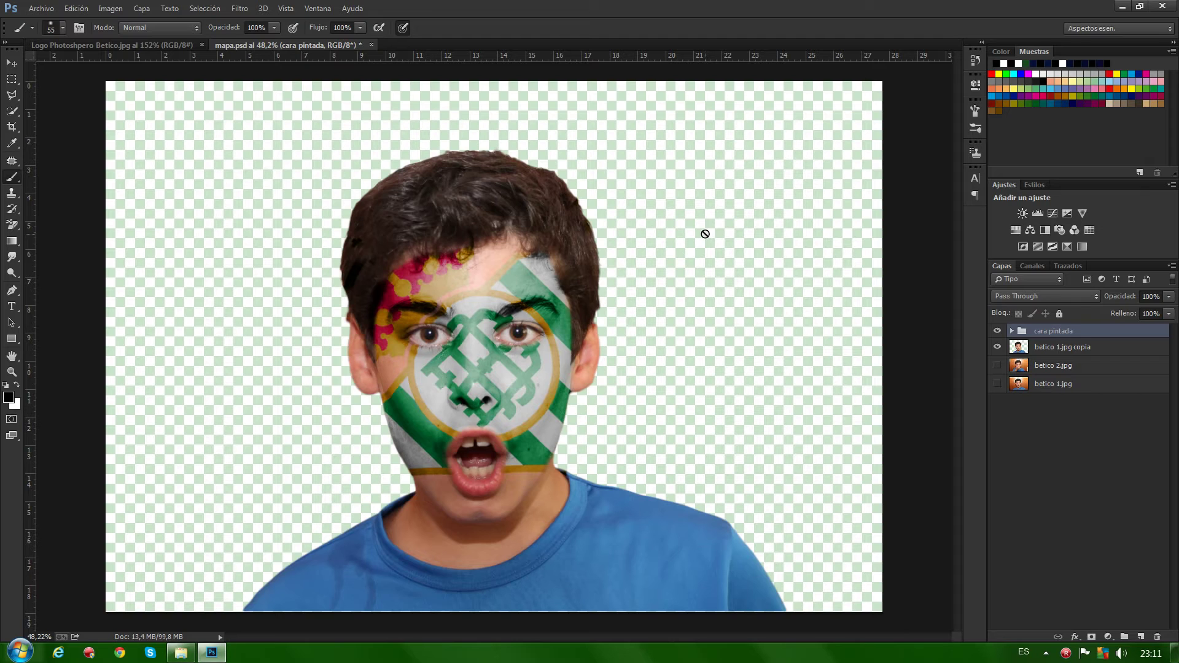
- Hide cara pintada and betico 1.jpg copia, show betico 2.jpg and move it below betico 1.jpg
{"action": "left_click", "coordinate": [1018, 385]}
{"action": "left_click_drag", "start_coordinate": [997, 331], "coordinate": [997, 384]}
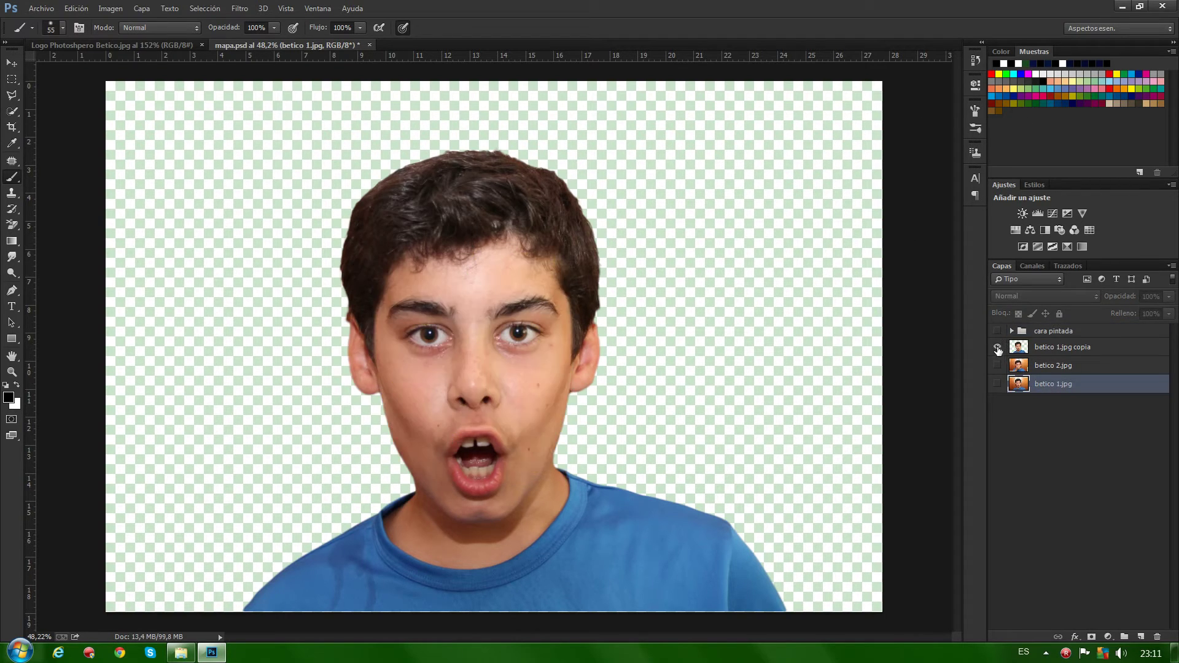
{"action": "left_click", "coordinate": [997, 366]}
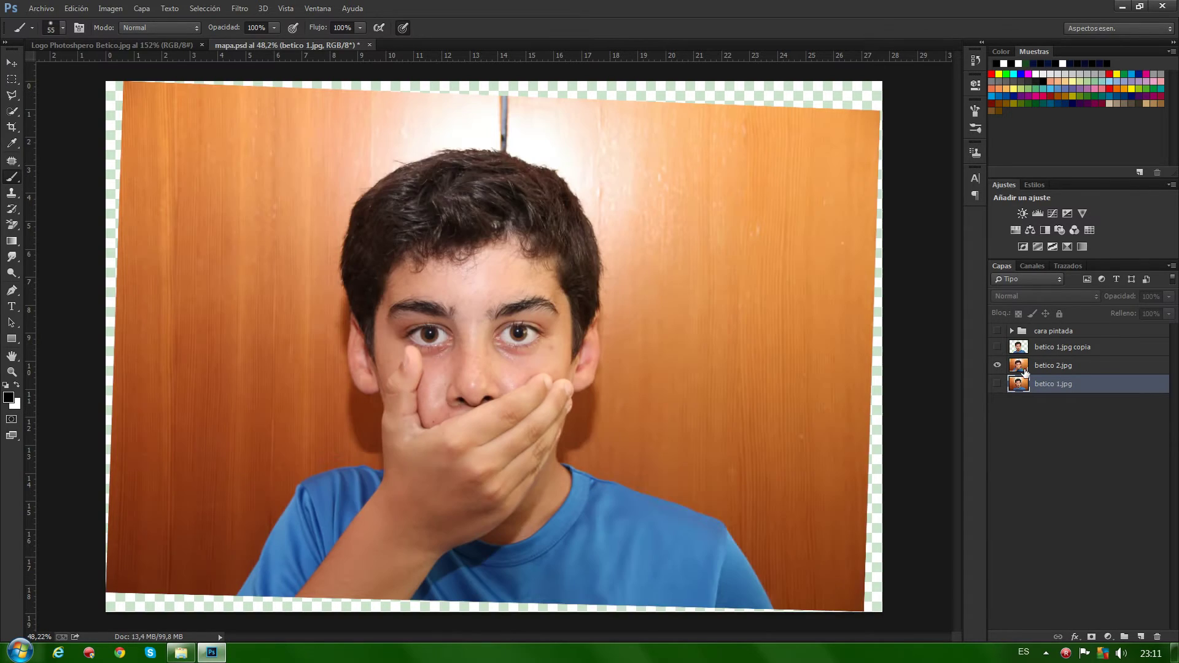
{"action": "left_click_drag", "start_coordinate": [1019, 366], "coordinate": [1016, 406]}
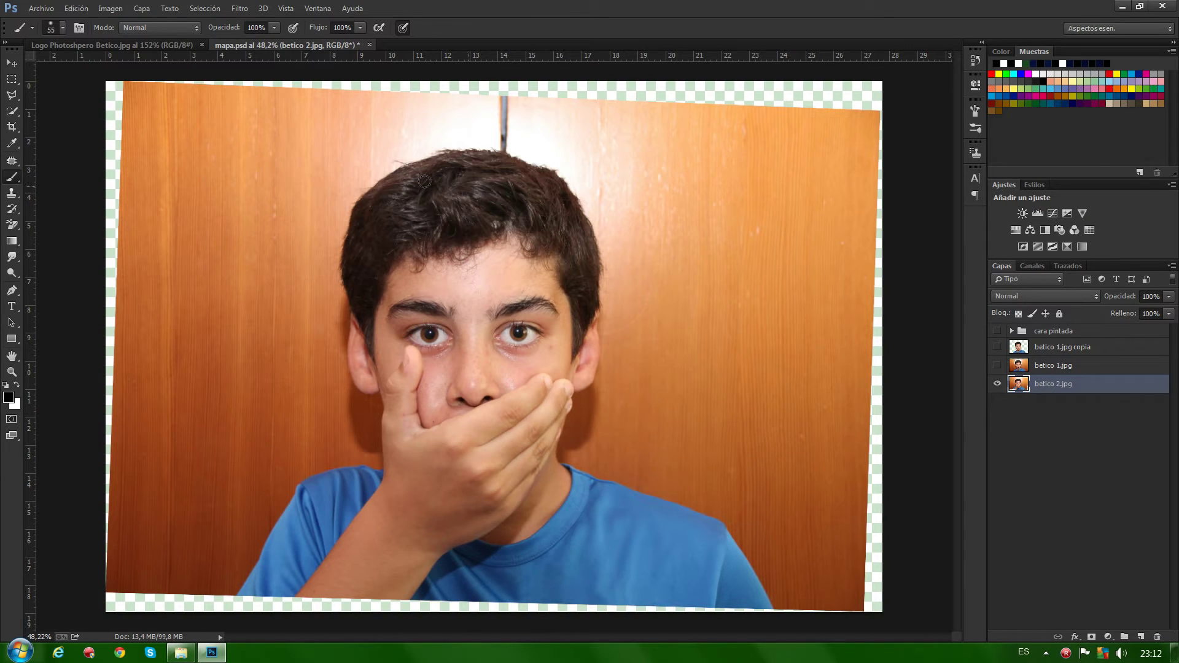
{"action": "left_click", "coordinate": [13, 291]}
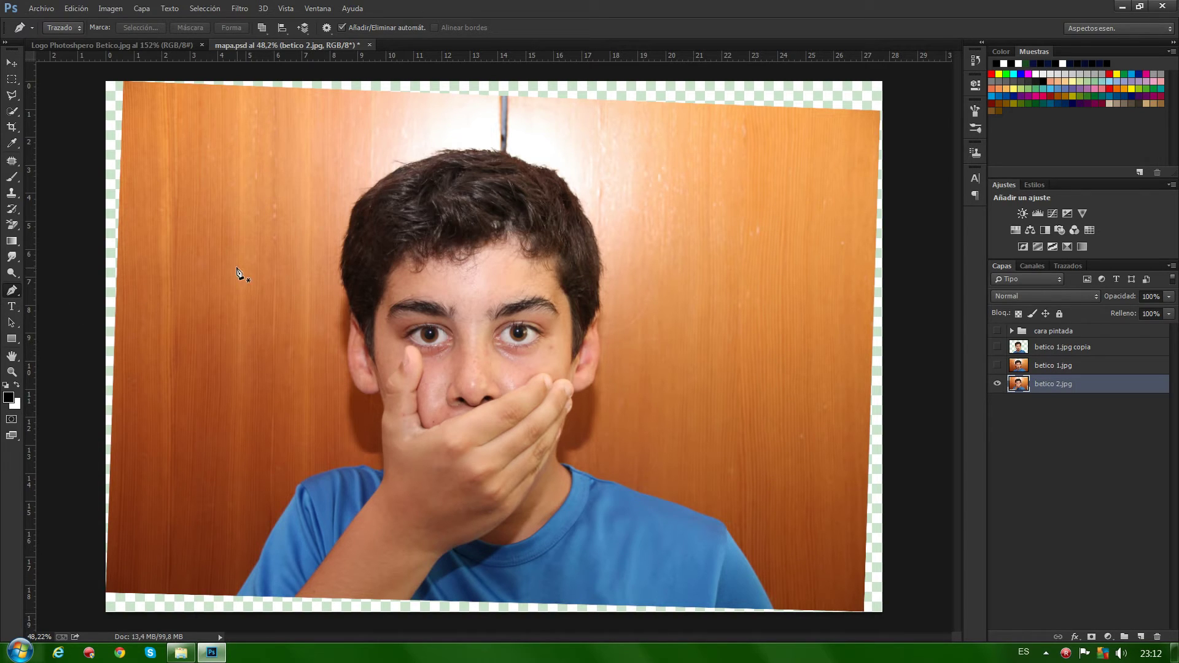
{"action": "left_click", "coordinate": [211, 267]}
{"action": "left_click", "coordinate": [330, 269]}
{"action": "key", "text": "ctrl+z"}
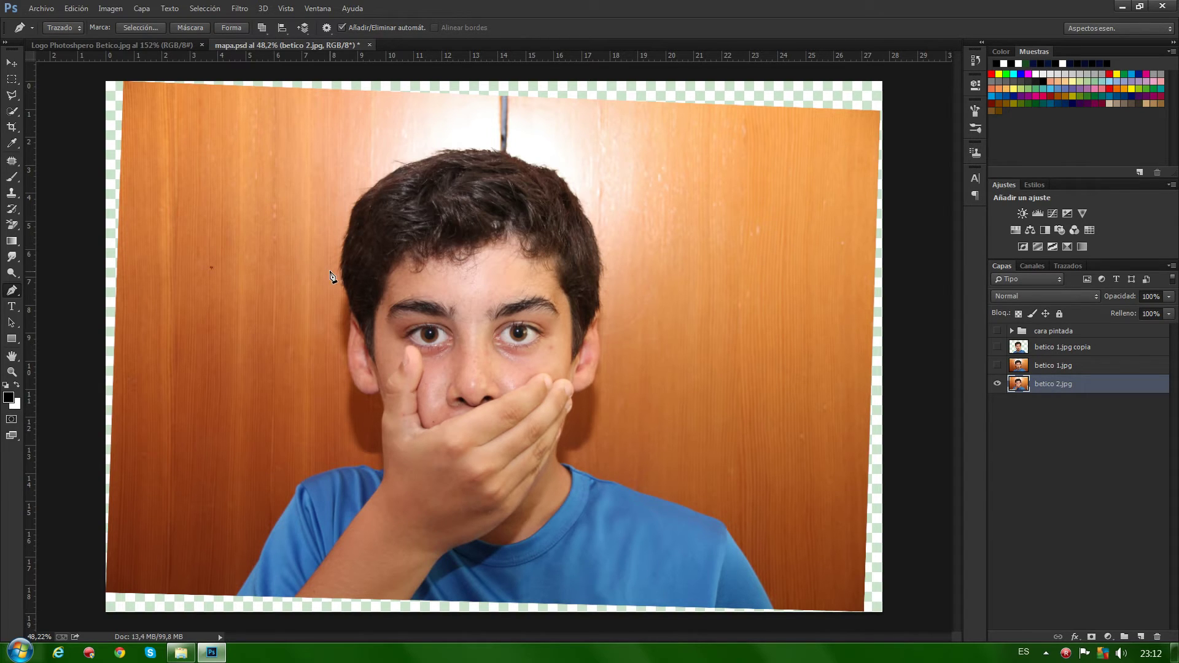
{"action": "key", "text": "ctrl+z"}
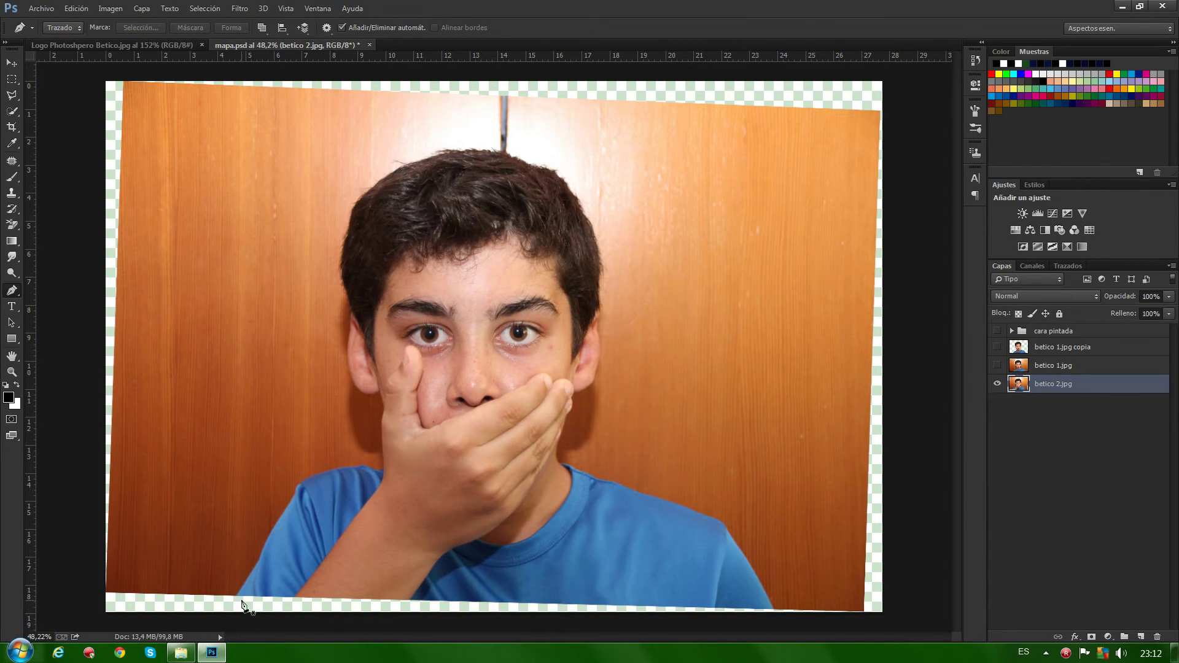
{"action": "scroll", "coordinate": [261, 593], "scroll_direction": "up", "scroll_amount": 2}
{"action": "scroll", "coordinate": [260, 594], "scroll_direction": "up", "scroll_amount": 1}
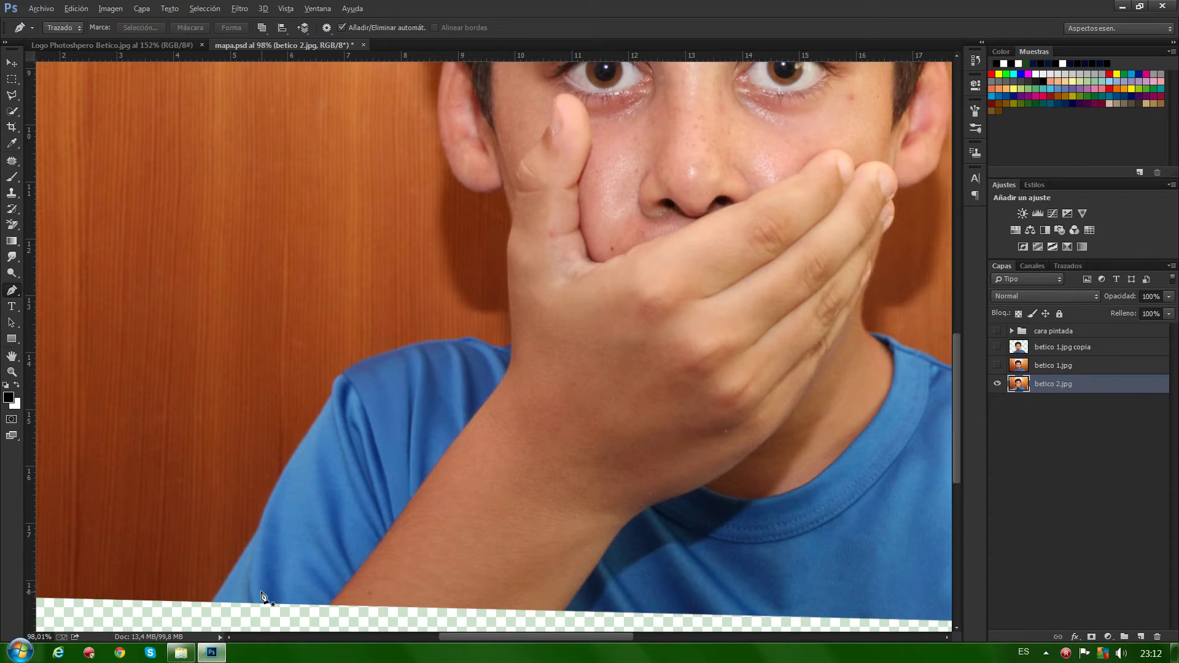
{"action": "key", "text": "alt"}
{"action": "left_click", "coordinate": [345, 373]}
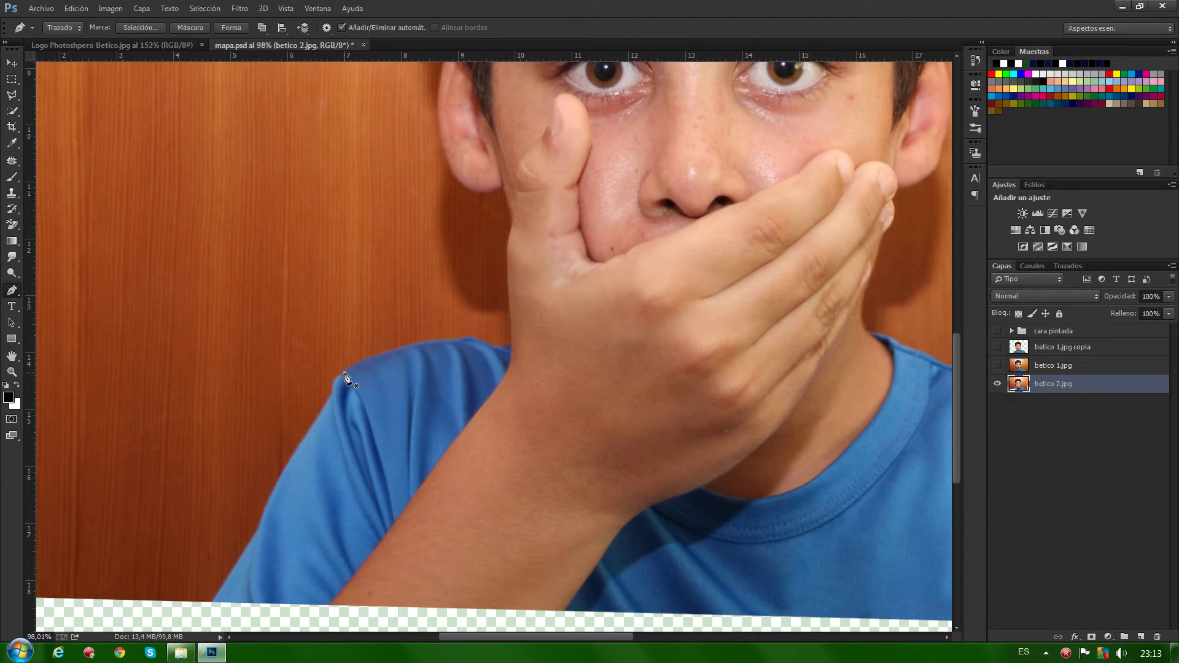
{"action": "left_click", "coordinate": [460, 343]}
{"action": "left_click_drag", "start_coordinate": [401, 356], "coordinate": [357, 342]}
{"action": "left_click_drag", "start_coordinate": [426, 349], "coordinate": [388, 324]}
{"action": "left_click", "coordinate": [402, 348]}
{"action": "left_click", "coordinate": [484, 341]}
{"action": "left_click_drag", "start_coordinate": [525, 370], "coordinate": [505, 352]}
{"action": "left_click", "coordinate": [486, 345]}
{"action": "left_click", "coordinate": [512, 345]}
{"action": "key", "text": "ctrl+alt+z"}
{"action": "key", "text": "ctrl+alt+z"}
{"action": "key", "text": "ctrl+alt+z"}
{"action": "key", "text": "ctrl+alt+z"}
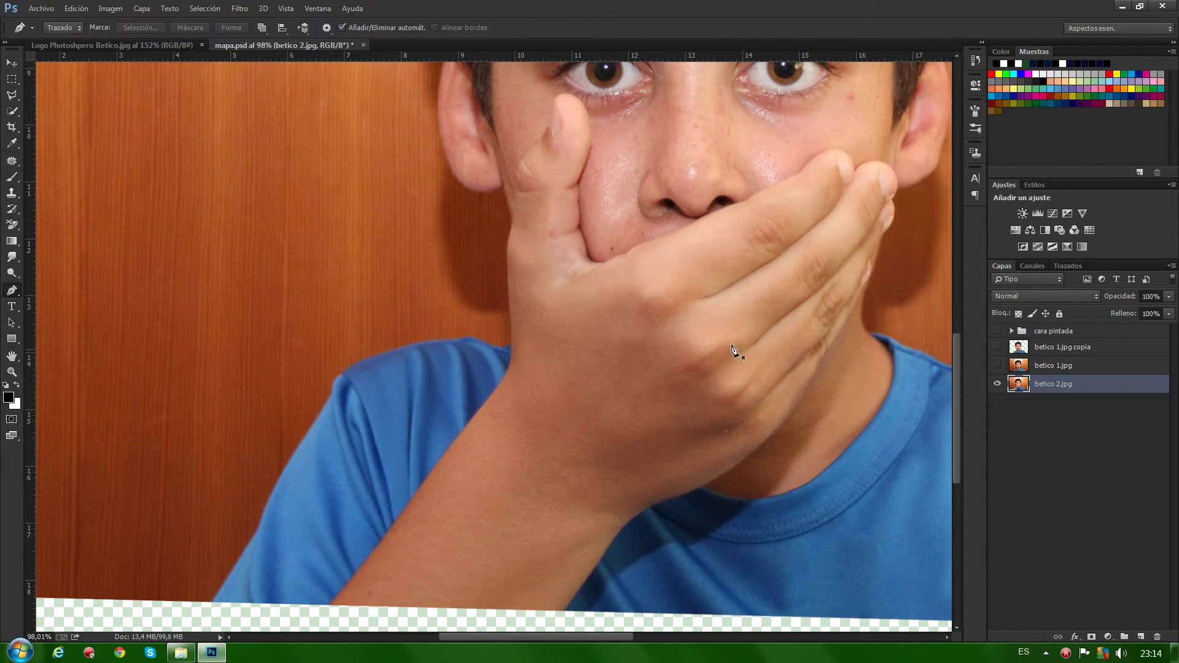
- Trace a Pen path from the photo's bottom edge up the sleeve and shoulder to the neck
{"action": "left_click", "coordinate": [233, 614]}
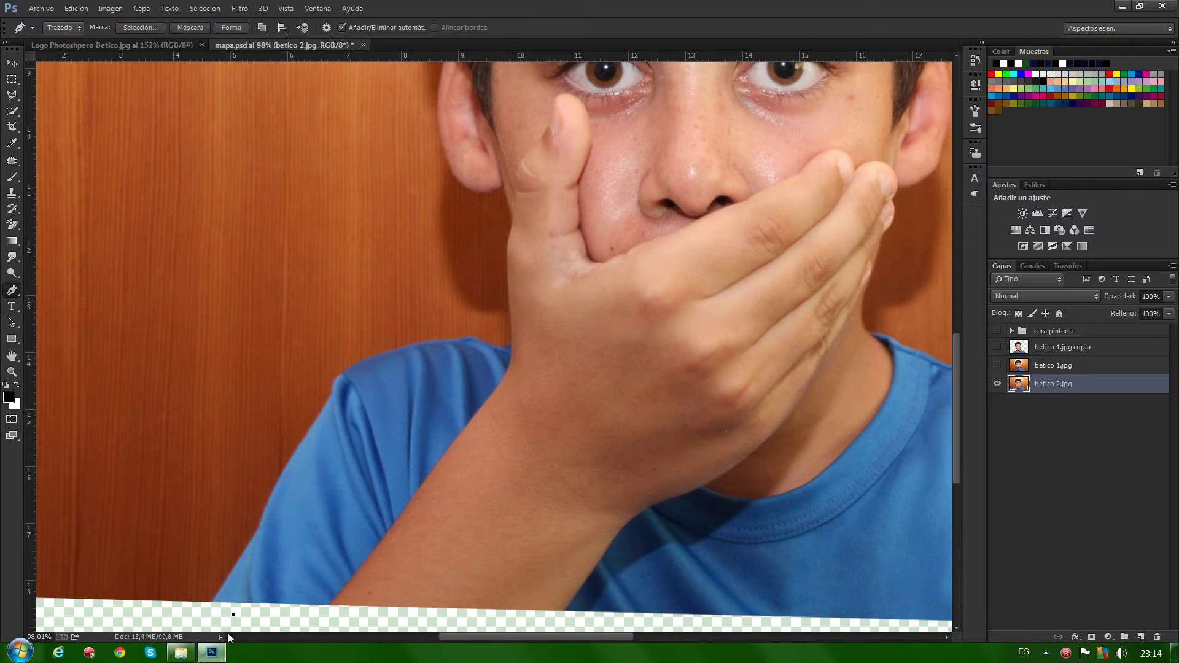
{"action": "left_click", "coordinate": [213, 601]}
{"action": "left_click", "coordinate": [239, 562]}
{"action": "left_click", "coordinate": [253, 540]}
{"action": "left_click", "coordinate": [261, 524]}
{"action": "left_click", "coordinate": [270, 503]}
{"action": "left_click", "coordinate": [281, 479]}
{"action": "left_click", "coordinate": [293, 455]}
{"action": "left_click", "coordinate": [307, 434]}
{"action": "left_click", "coordinate": [316, 423]}
{"action": "left_click", "coordinate": [323, 412]}
{"action": "left_click", "coordinate": [331, 397]}
{"action": "left_click", "coordinate": [345, 376]}
- Extend the path across the shoulders and along the bottom edge, closing it at the start
{"action": "left_click", "coordinate": [436, 342]}
{"action": "left_click", "coordinate": [345, 375], "text": "ctrl"}
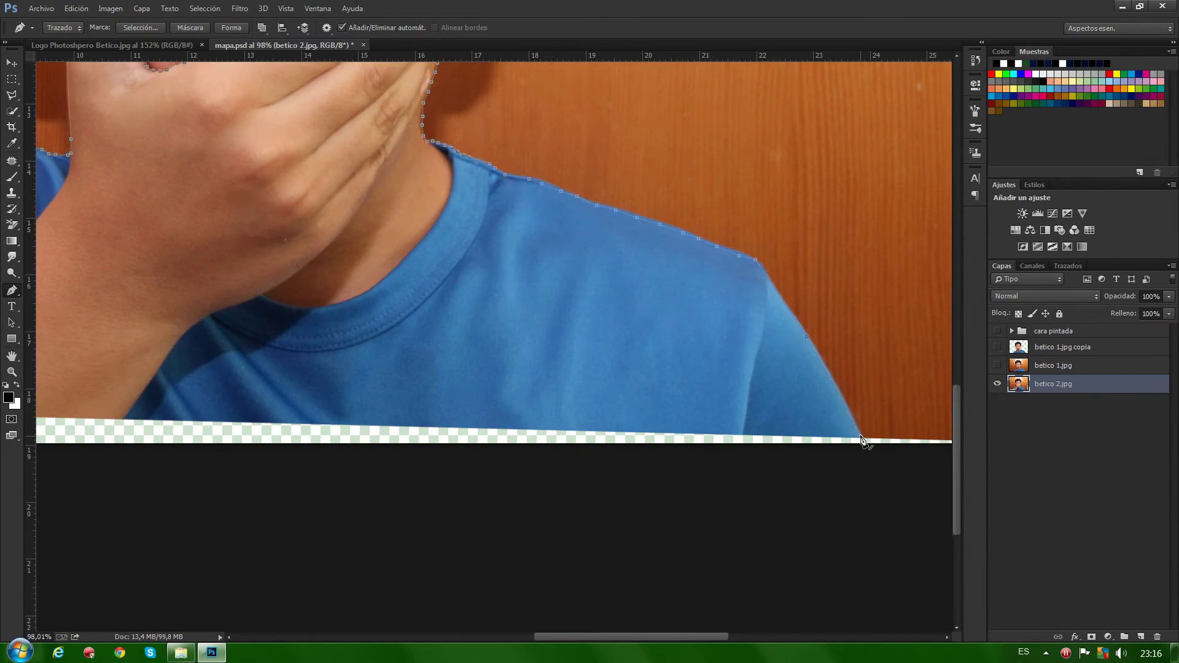
{"action": "left_click", "coordinate": [577, 433]}
{"action": "left_click_drag", "start_coordinate": [600, 636], "coordinate": [444, 636]}
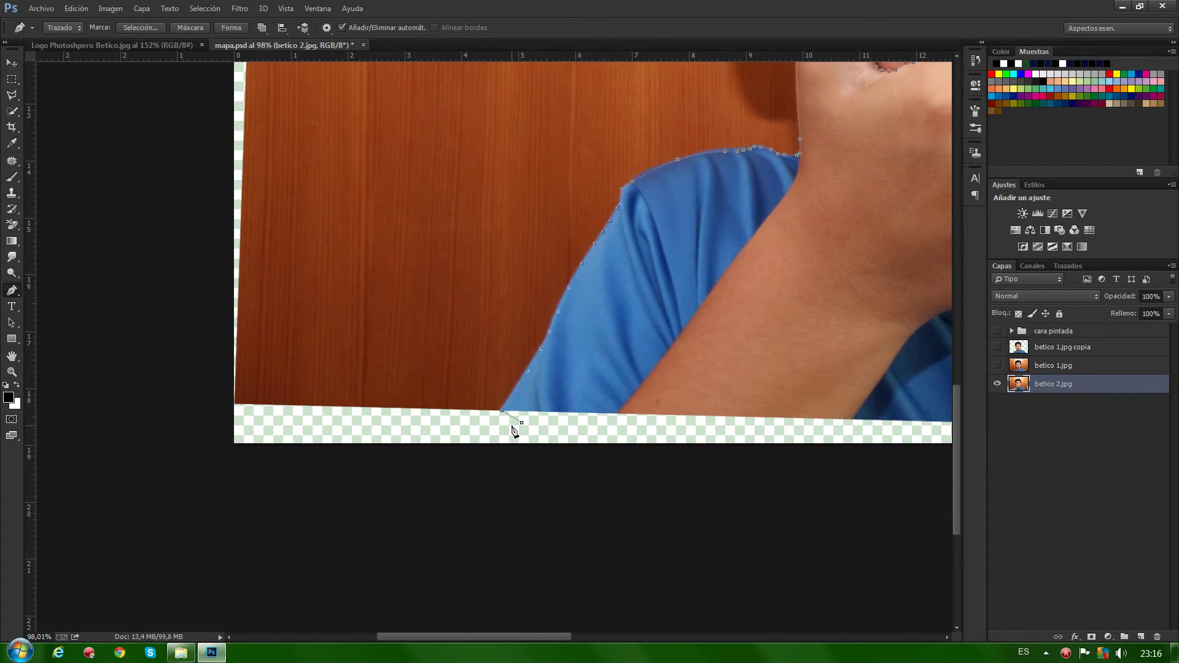
{"action": "left_click", "coordinate": [521, 424]}
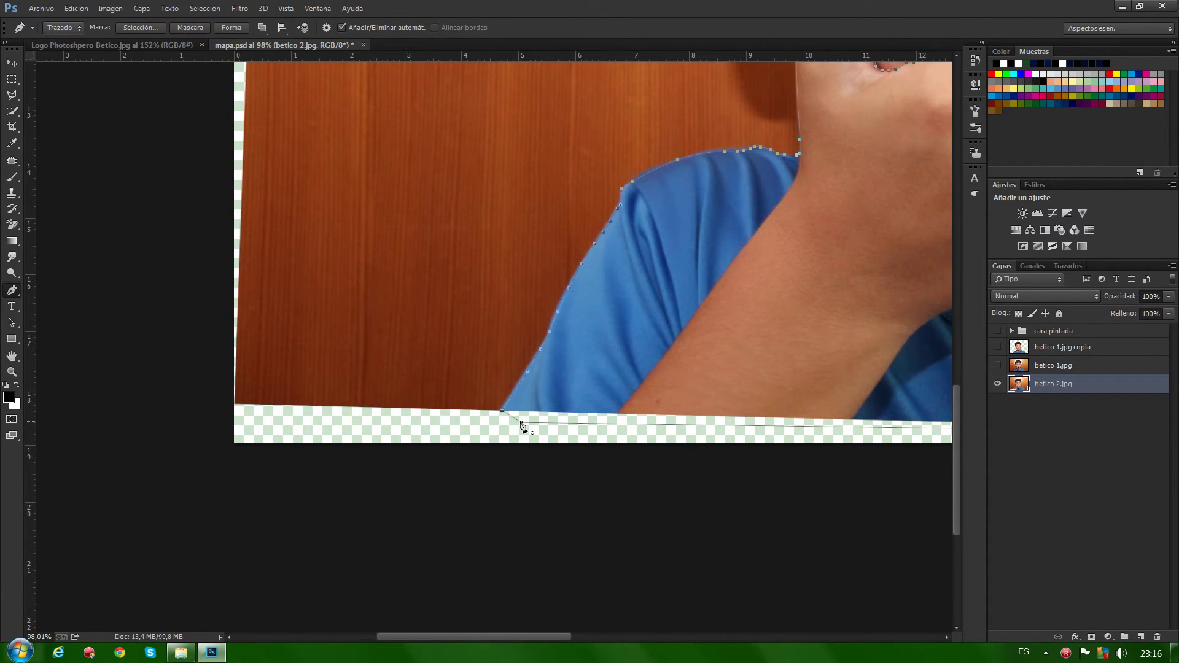
{"action": "left_click", "coordinate": [522, 423]}
- Convert the hand-and-shirt path into a selection with a 2-pixel feather radius
{"action": "key", "text": "ctrl+0"}
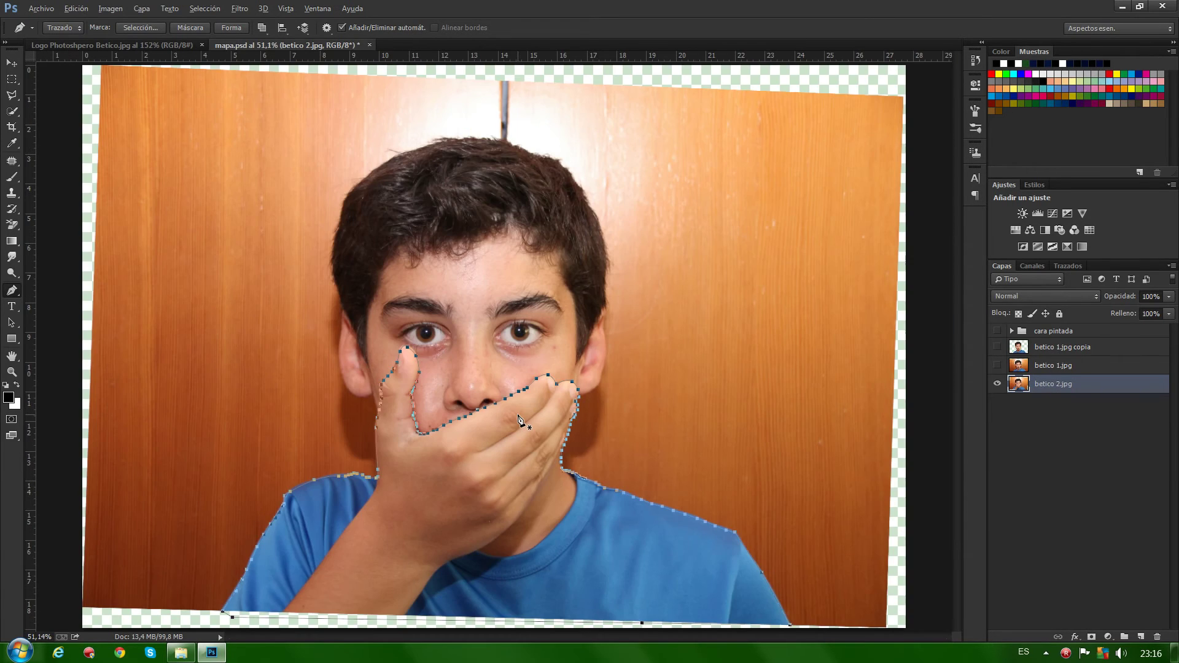
{"action": "scroll", "coordinate": [517, 419], "scroll_direction": "up", "scroll_amount": 1}
{"action": "scroll", "coordinate": [491, 436], "scroll_direction": "down", "scroll_amount": 2}
{"action": "scroll", "coordinate": [471, 452], "scroll_direction": "down", "scroll_amount": 2}
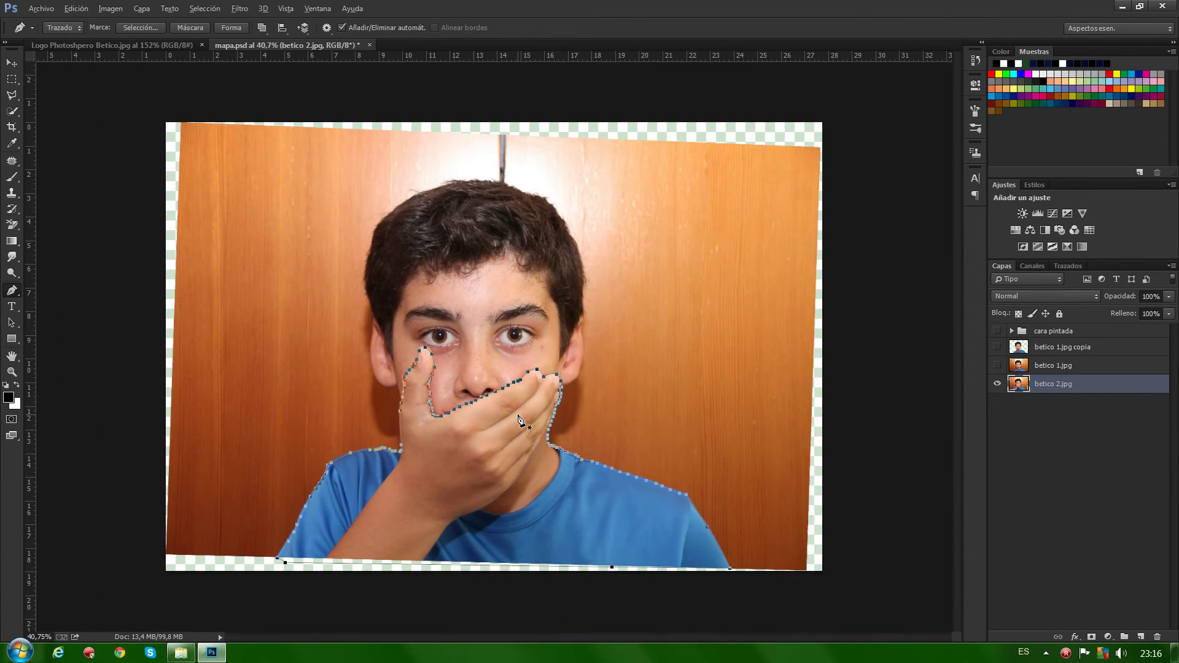
{"action": "right_click", "coordinate": [472, 442]}
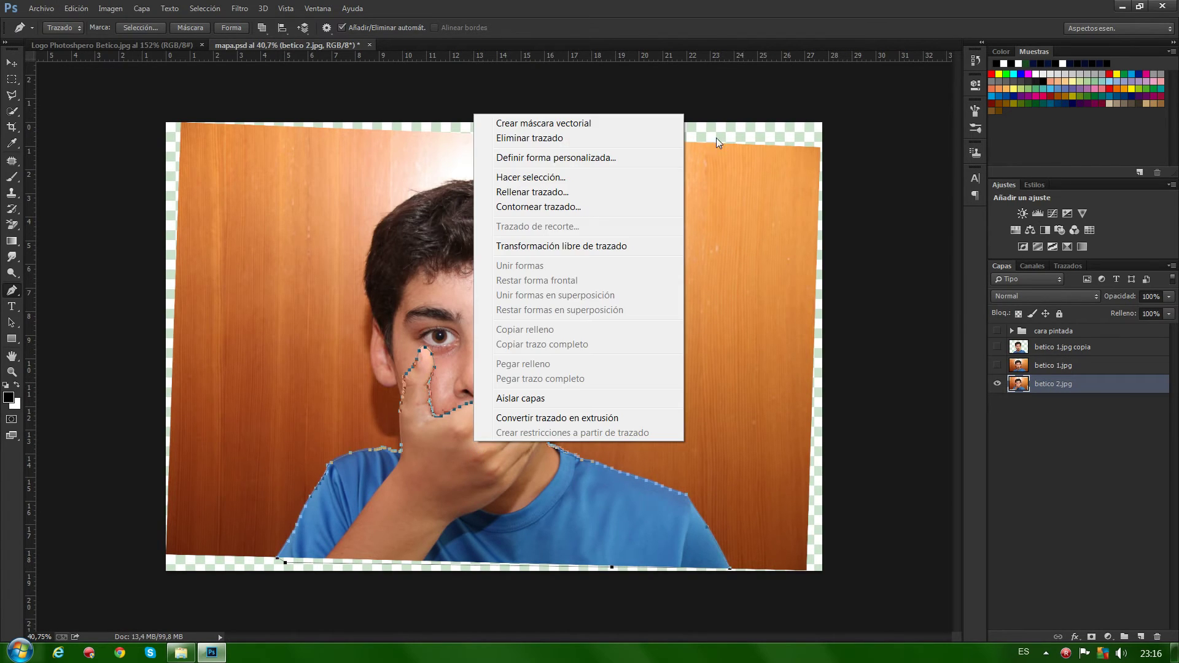
{"action": "left_click", "coordinate": [526, 176]}
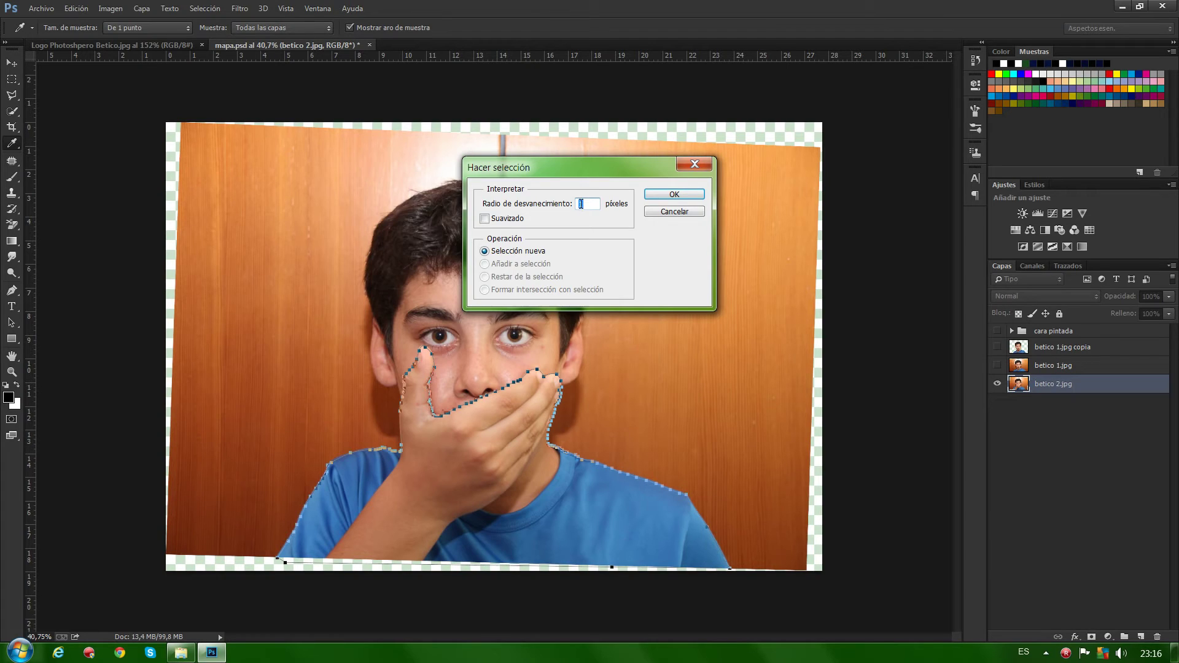
{"action": "type", "text": "2"}
{"action": "left_click", "coordinate": [674, 194]}
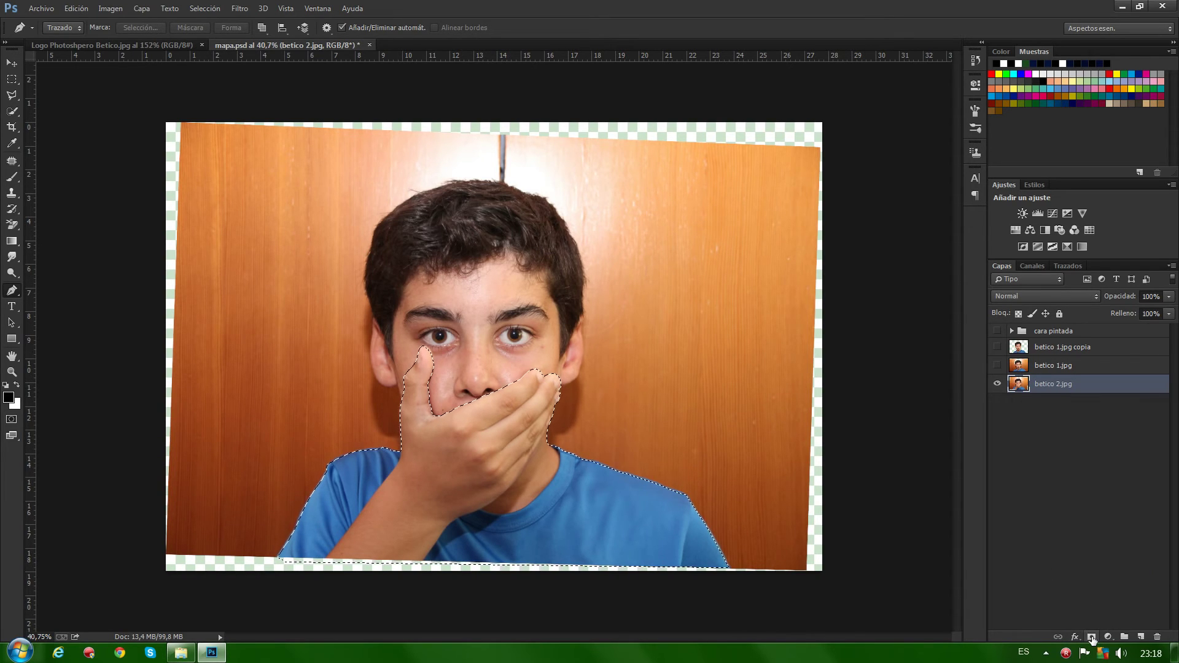
- Mask betico 2.jpg to the hand and shirt, show the face layers, and move it into cara pintada
{"action": "left_click", "coordinate": [1091, 638]}
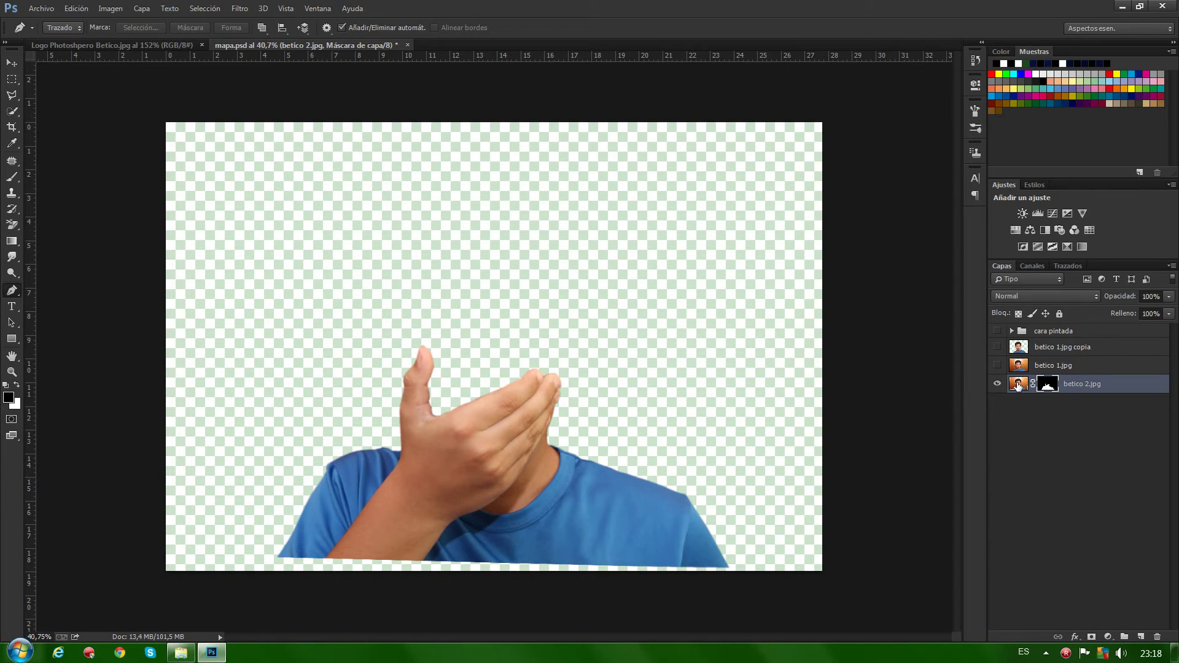
{"action": "left_click_drag", "start_coordinate": [1018, 384], "coordinate": [1019, 360]}
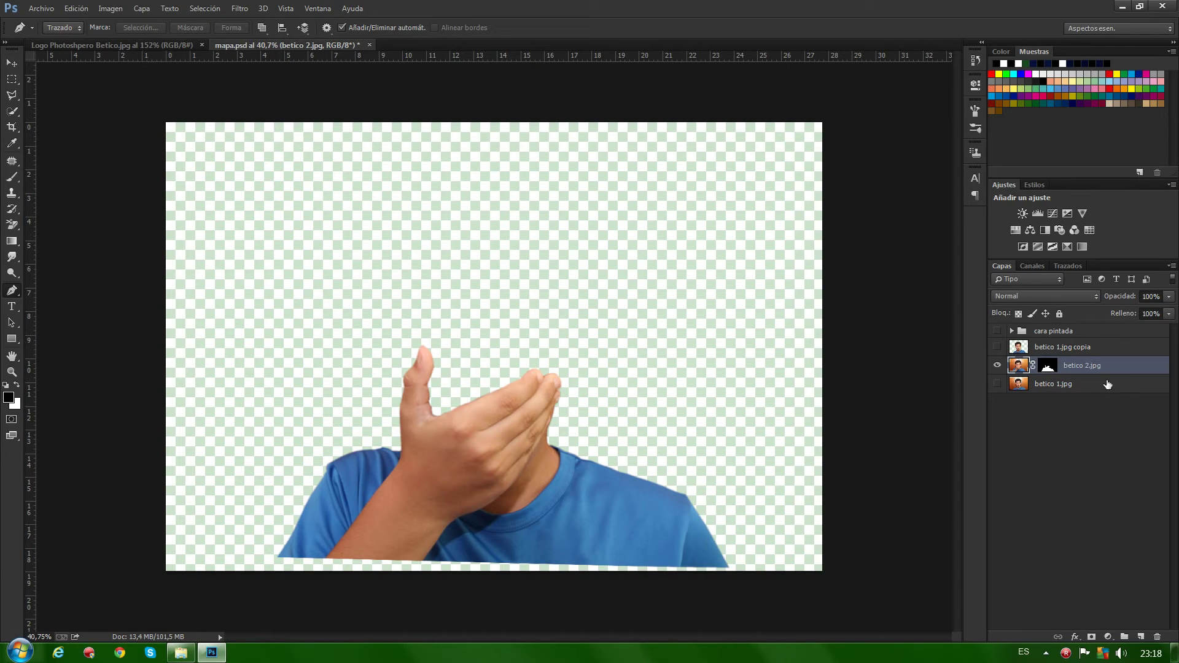
{"action": "left_click", "coordinate": [996, 348]}
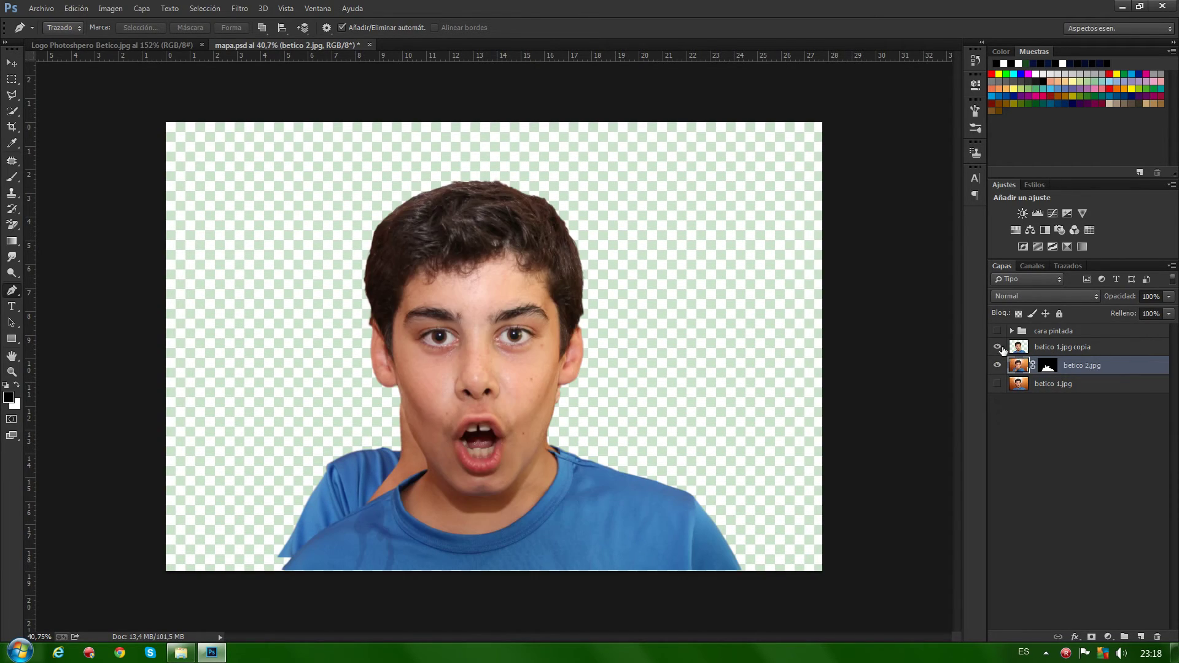
{"action": "left_click", "coordinate": [997, 331]}
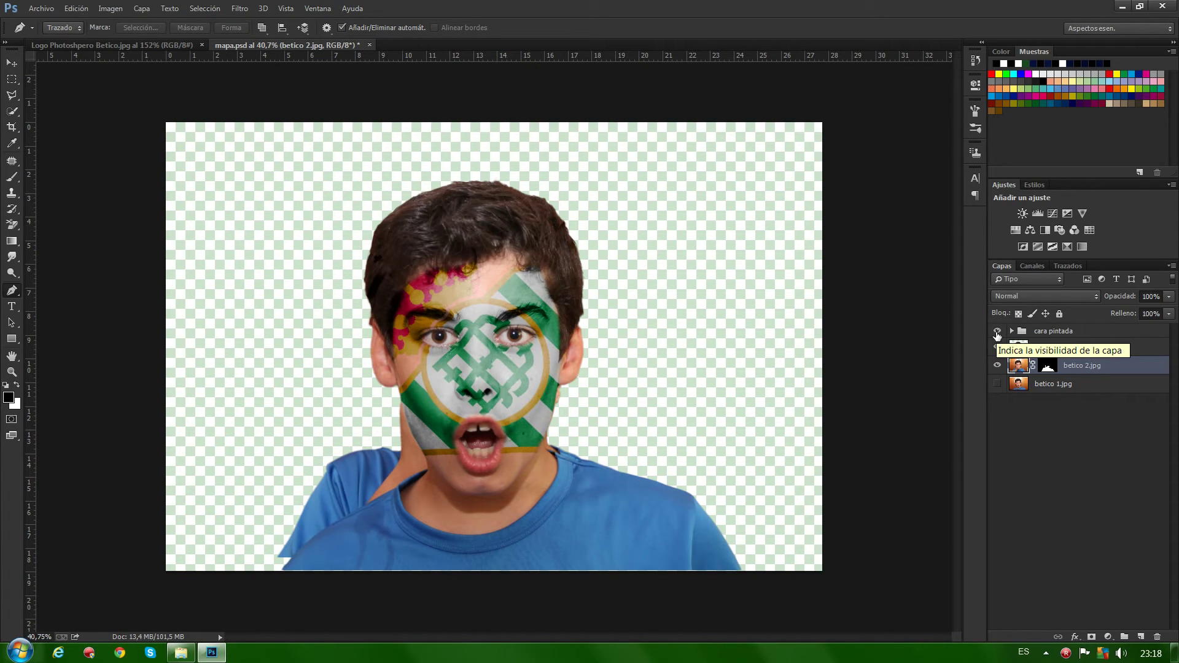
{"action": "left_click_drag", "start_coordinate": [1014, 370], "coordinate": [1014, 331]}
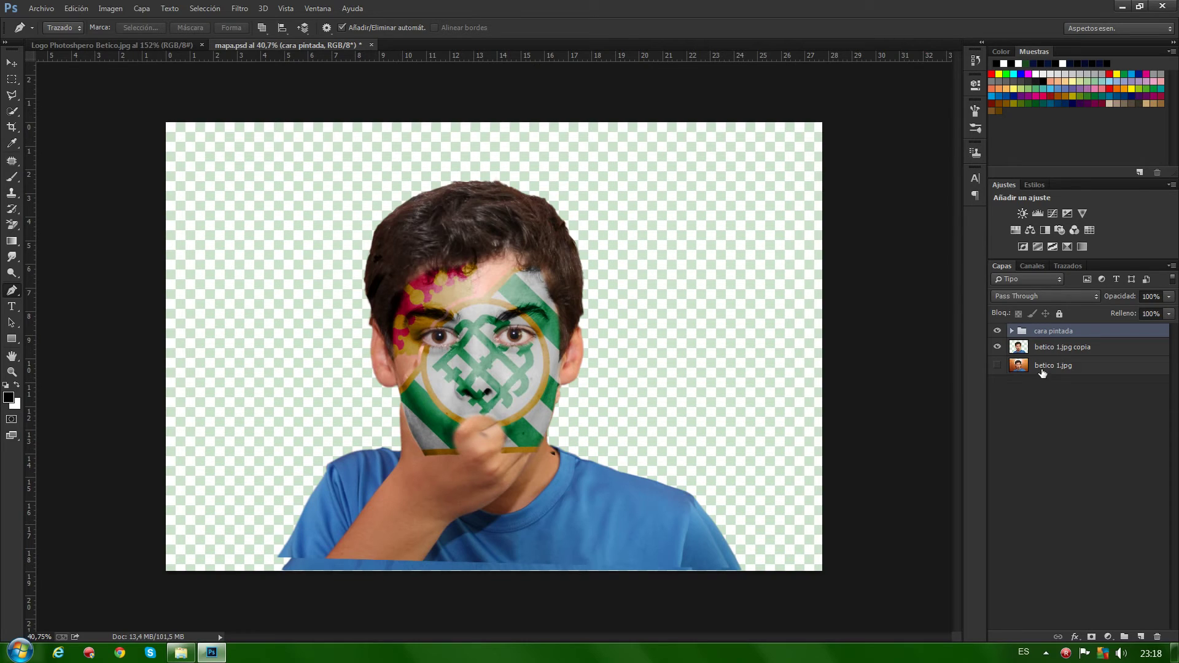
- Undo the grouping and place betico 2.jpg above the cara pintada group
{"action": "double_click", "coordinate": [1023, 332]}
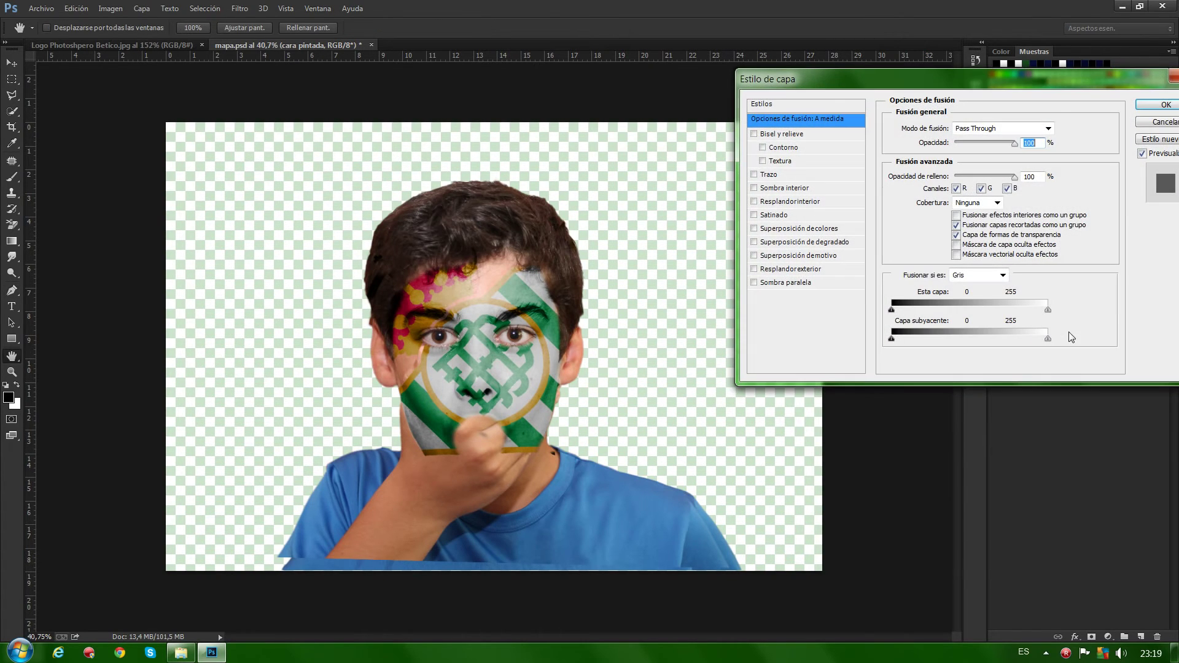
{"action": "left_click", "coordinate": [1158, 122]}
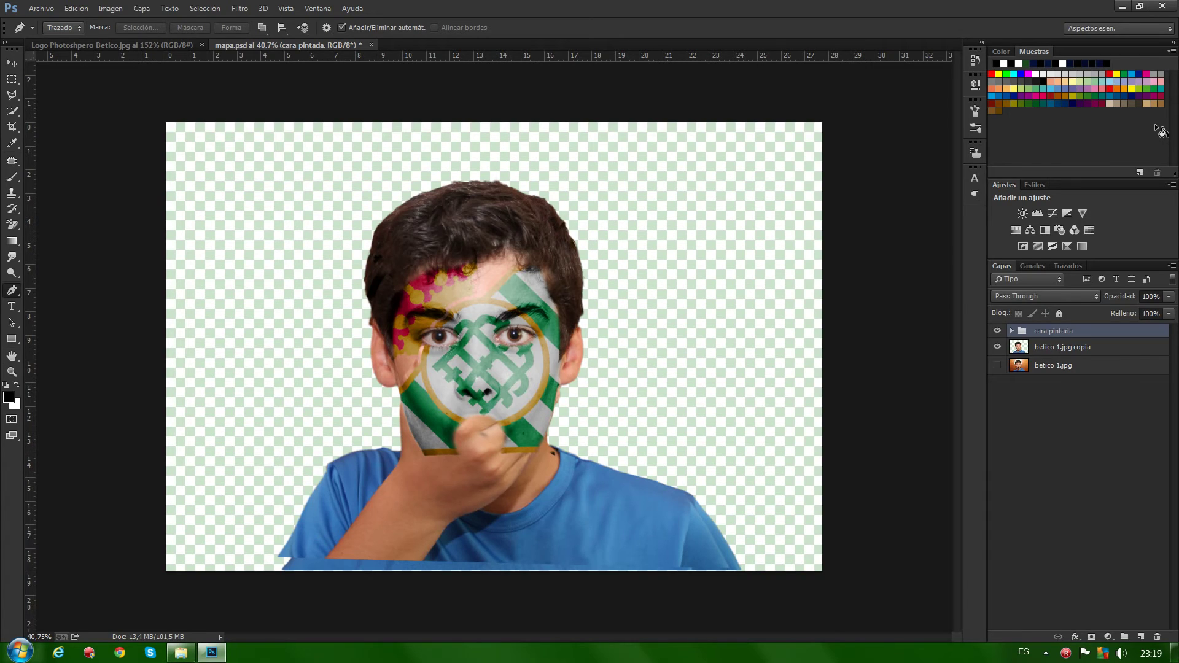
{"action": "key", "text": "ctrl+z"}
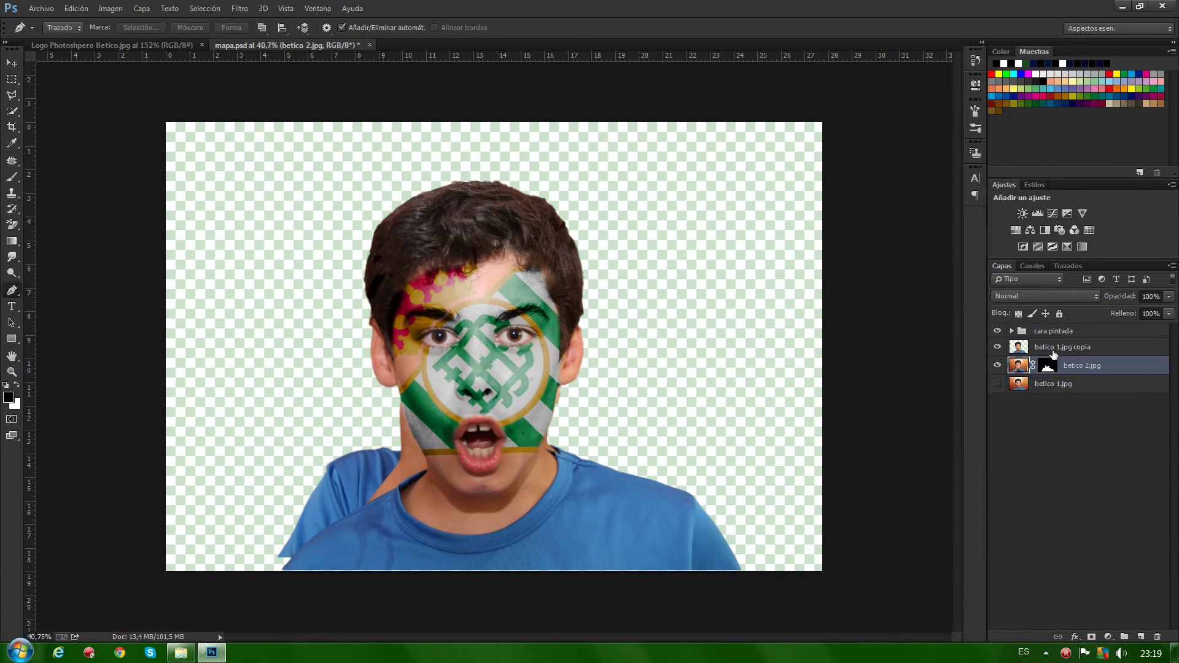
{"action": "mouse_move", "coordinate": [1051, 366]}
{"action": "left_mouse_down"}
{"action": "mouse_move", "coordinate": [1055, 332]}
{"action": "mouse_move", "coordinate": [1035, 323]}
{"action": "mouse_move", "coordinate": [1031, 376]}
{"action": "left_mouse_up"}
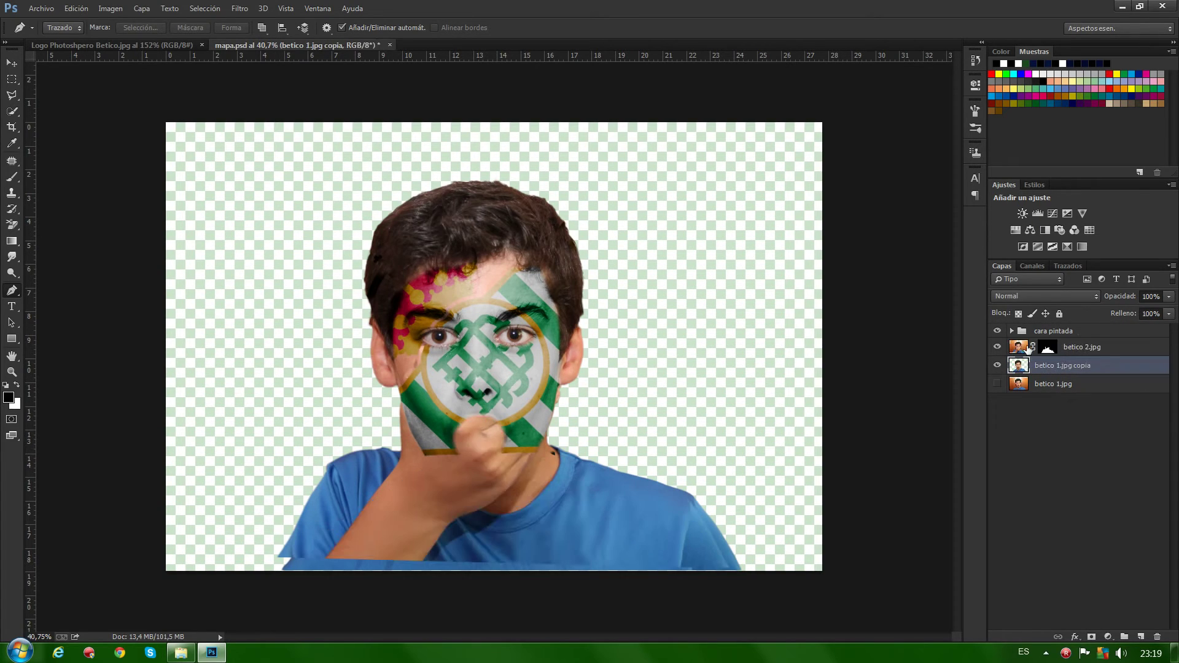
{"action": "left_click_drag", "start_coordinate": [1022, 332], "coordinate": [1020, 359]}
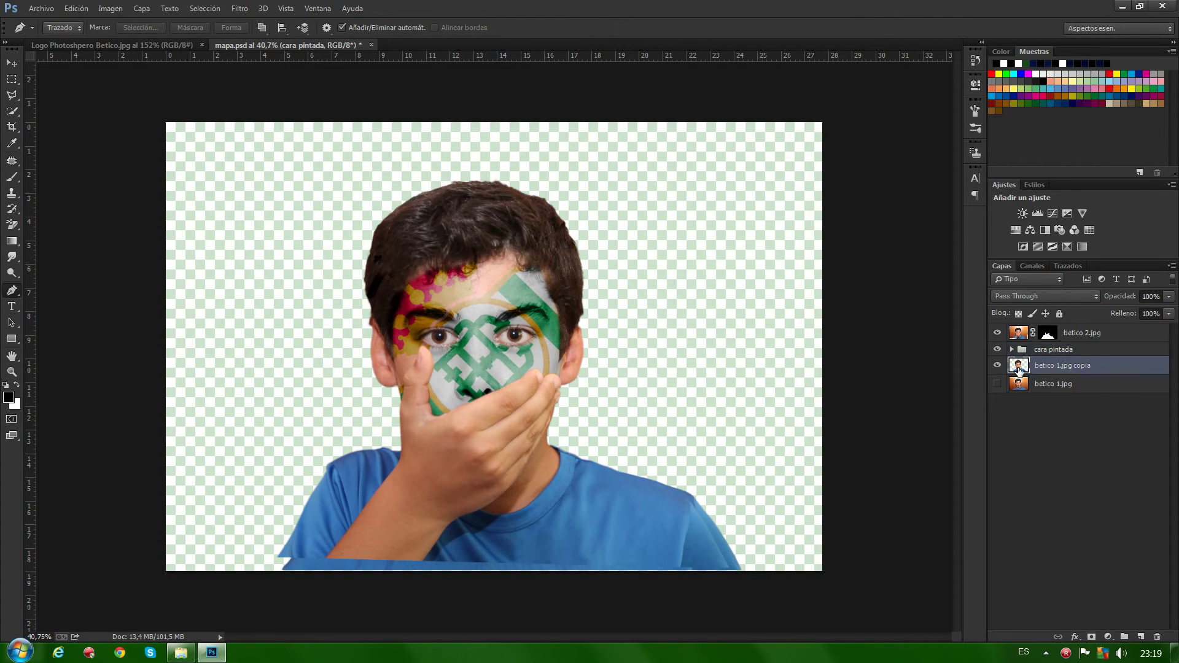
- Erase the stray blue shirt strip along the bottom of betico 1.jpg copia
{"action": "left_click", "coordinate": [1017, 368]}
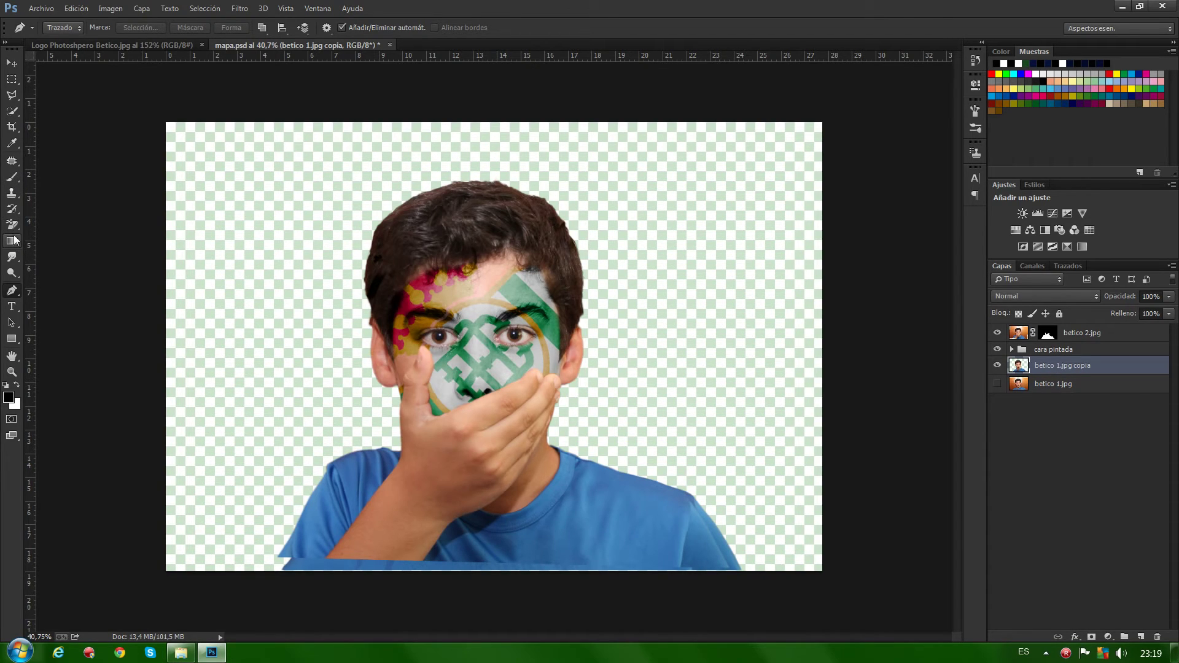
{"action": "left_click", "coordinate": [11, 224]}
{"action": "left_click", "coordinate": [73, 224]}
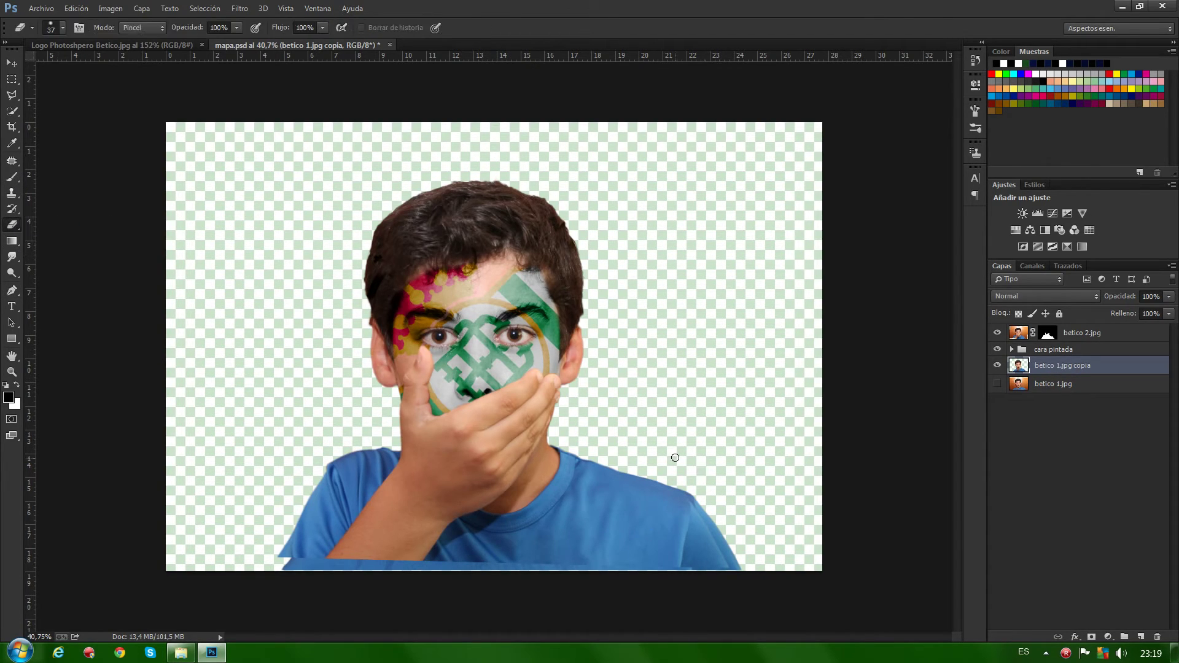
{"action": "left_click_drag", "start_coordinate": [645, 461], "coordinate": [737, 540]}
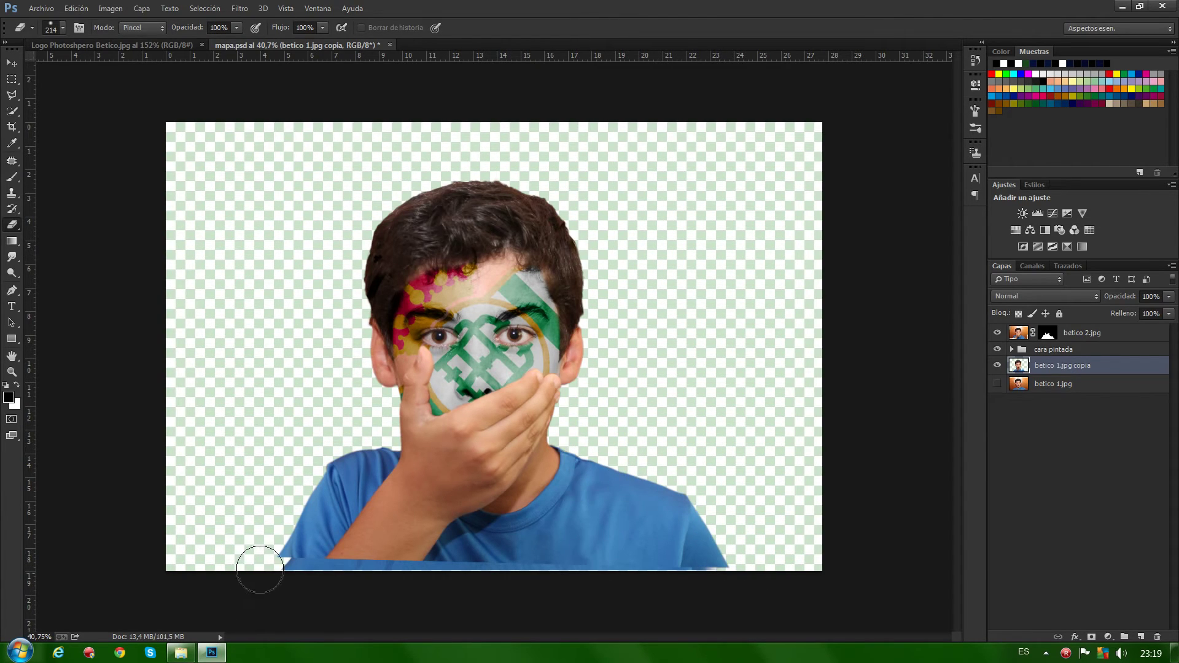
{"action": "left_click_drag", "start_coordinate": [256, 558], "coordinate": [736, 568]}
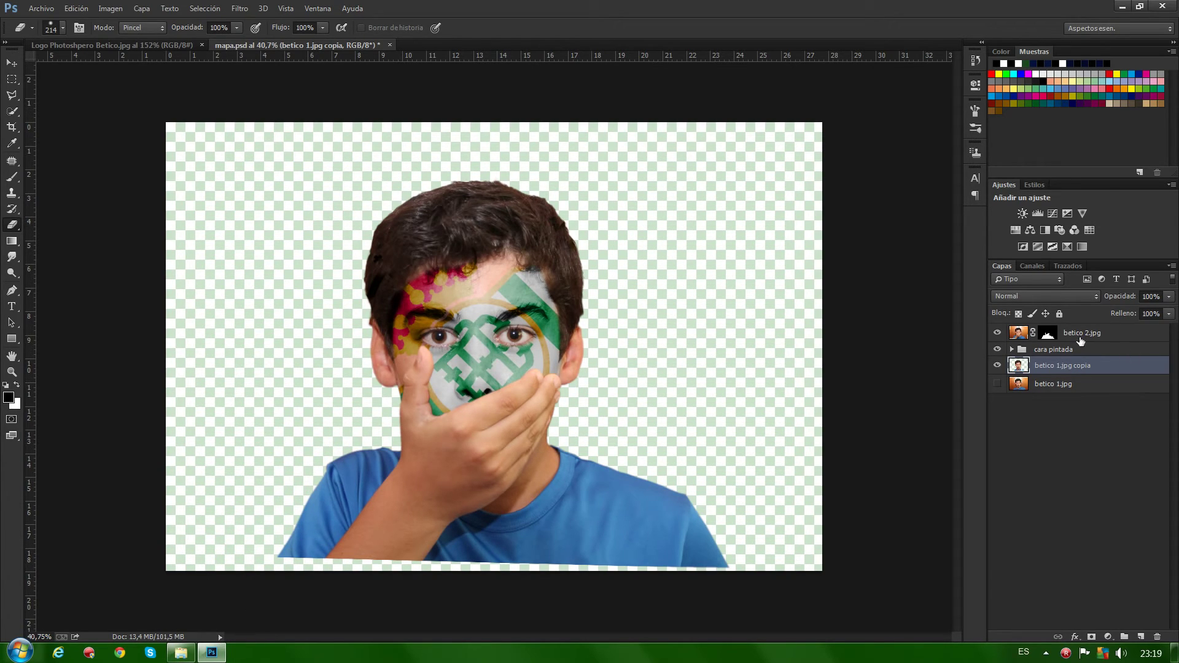
{"action": "left_click", "coordinate": [1048, 335]}
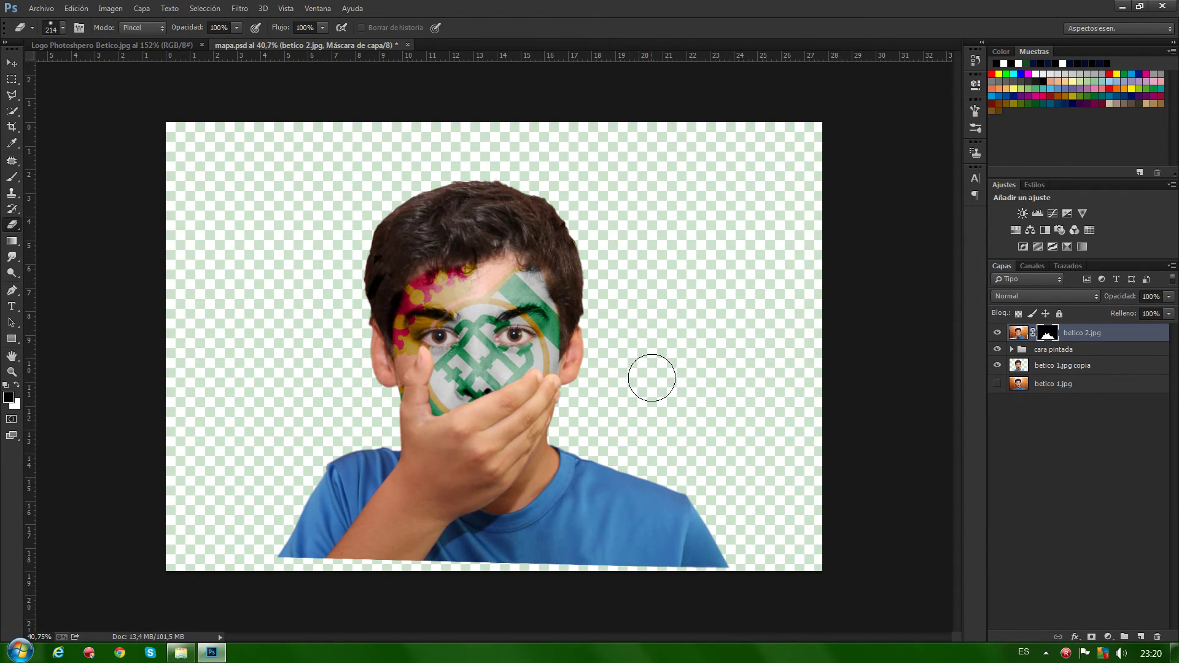
- Lower the betico 2.jpg hand layer to 78% opacity and shrink the brush to about 91 px
{"action": "left_click_drag", "start_coordinate": [1118, 300], "coordinate": [1100, 301]}
{"action": "right_click", "coordinate": [658, 391], "text": "alt"}
{"action": "mouse_move", "coordinate": [645, 394]}
{"action": "left_mouse_down"}
{"action": "mouse_move", "coordinate": [711, 406]}
{"action": "mouse_move", "coordinate": [657, 405]}
{"action": "mouse_move", "coordinate": [702, 404]}
{"action": "mouse_move", "coordinate": [670, 403]}
{"action": "mouse_move", "coordinate": [665, 271]}
{"action": "mouse_move", "coordinate": [670, 486]}
{"action": "mouse_move", "coordinate": [660, 342]}
{"action": "mouse_move", "coordinate": [670, 342]}
{"action": "mouse_move", "coordinate": [636, 356]}
{"action": "left_mouse_up"}
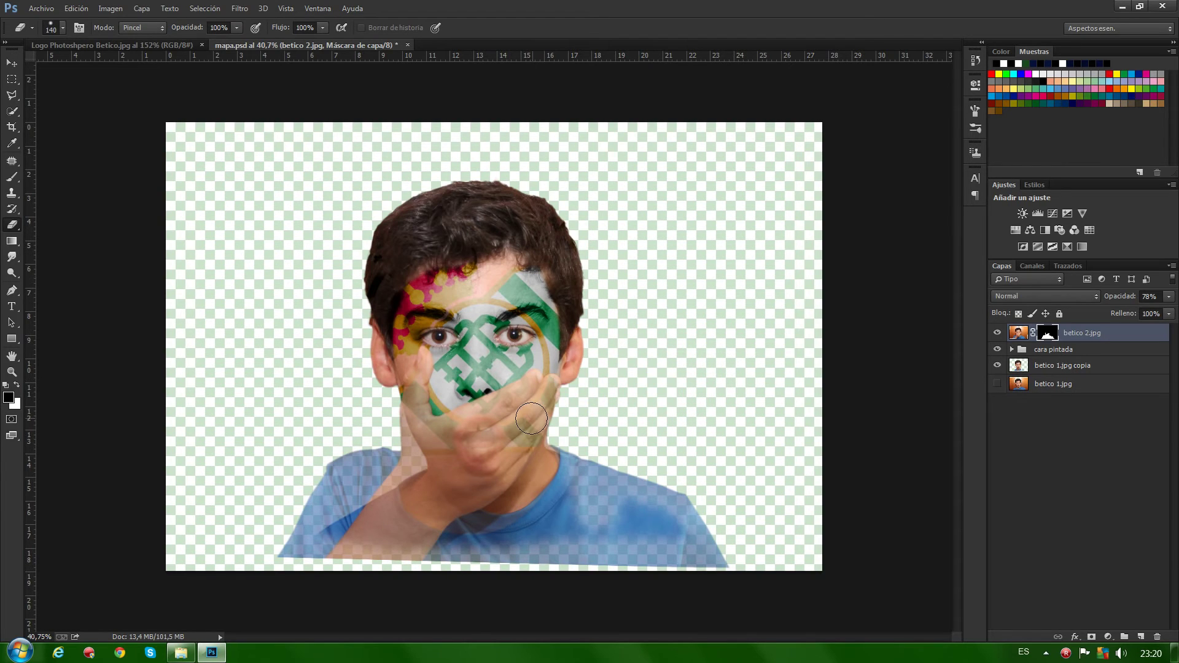
{"action": "left_click_drag", "start_coordinate": [660, 396], "coordinate": [650, 396]}
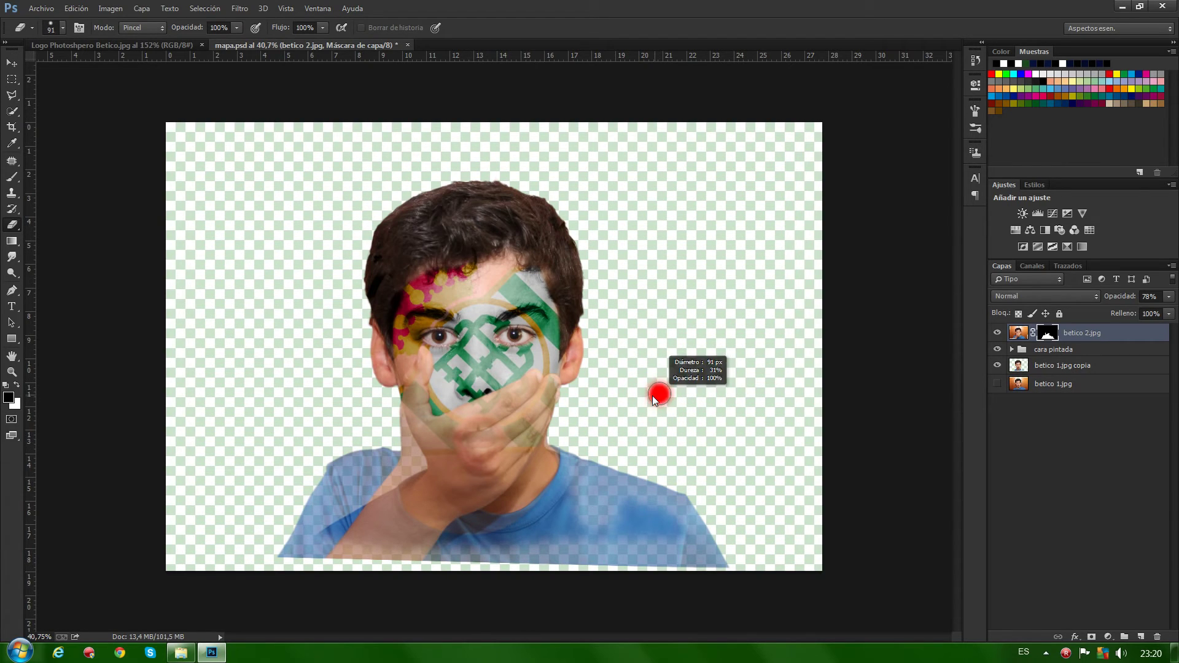
{"action": "left_click", "coordinate": [472, 431], "text": "alt"}
{"action": "left_click", "coordinate": [591, 257]}
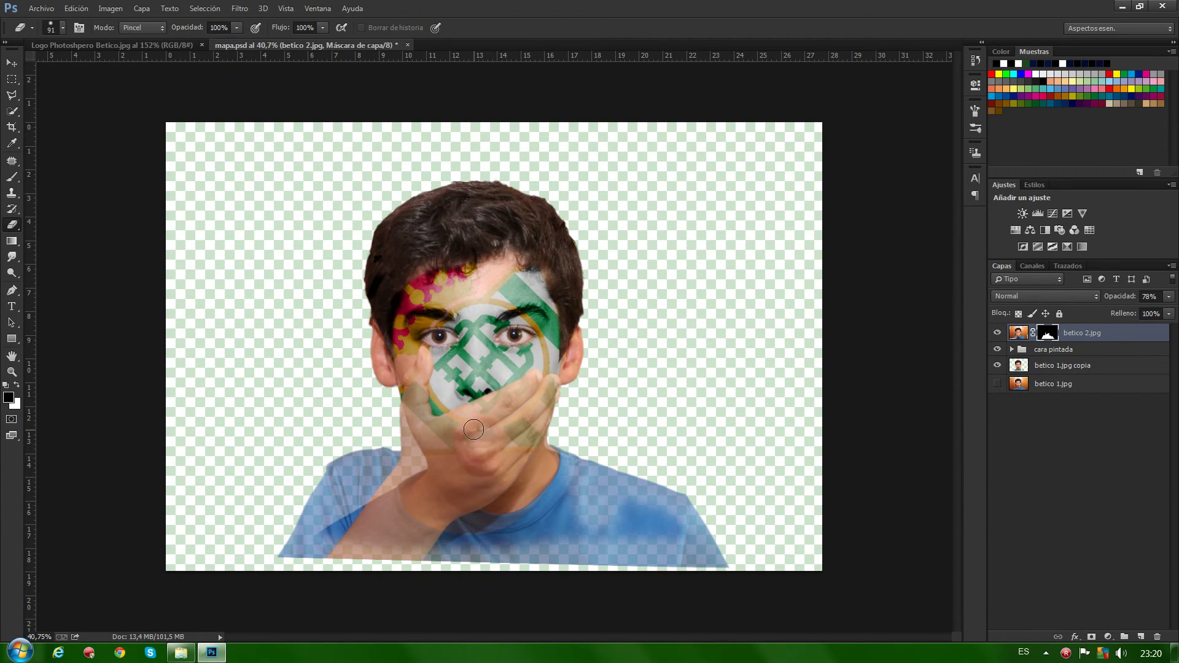
- On betico 2.jpg's layer mask, paint black with the Brush to reveal the open mouth
{"action": "scroll", "coordinate": [491, 448], "scroll_direction": "up", "scroll_amount": 3}
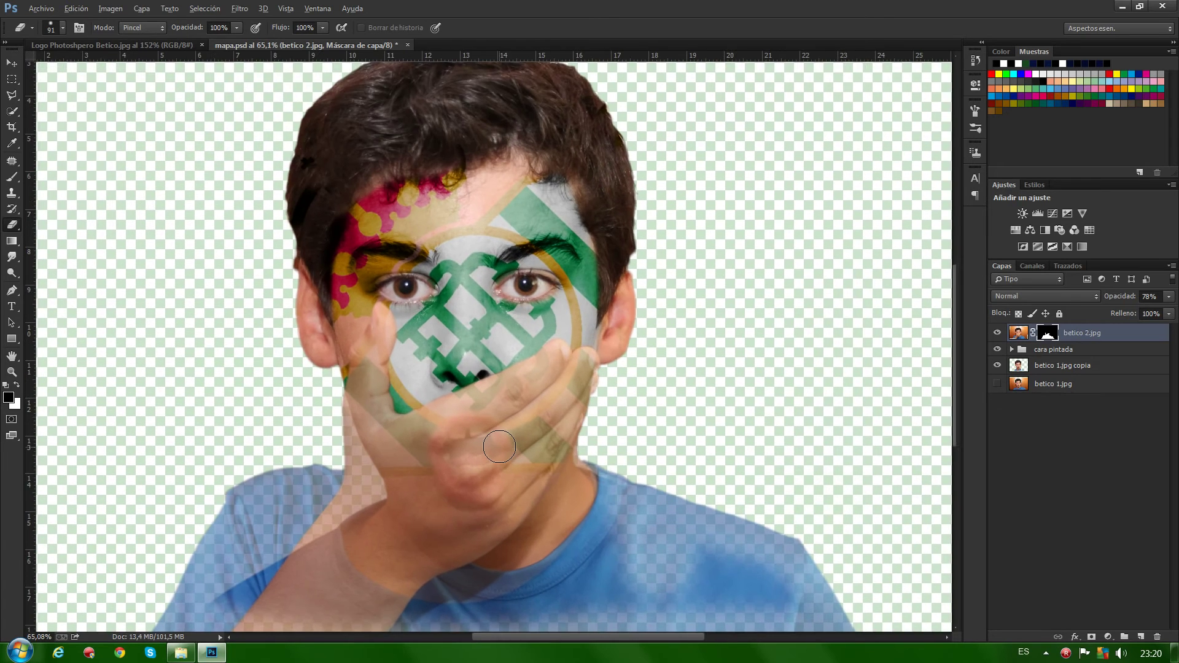
{"action": "left_click", "coordinate": [1076, 336]}
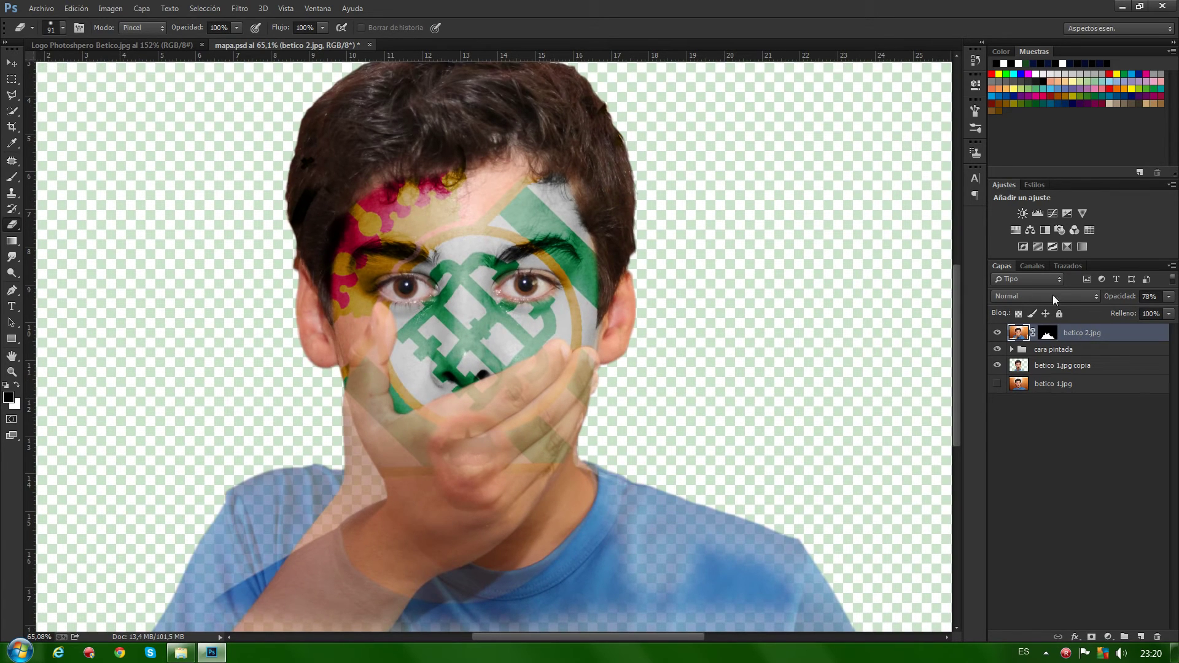
{"action": "left_click", "coordinate": [1051, 334]}
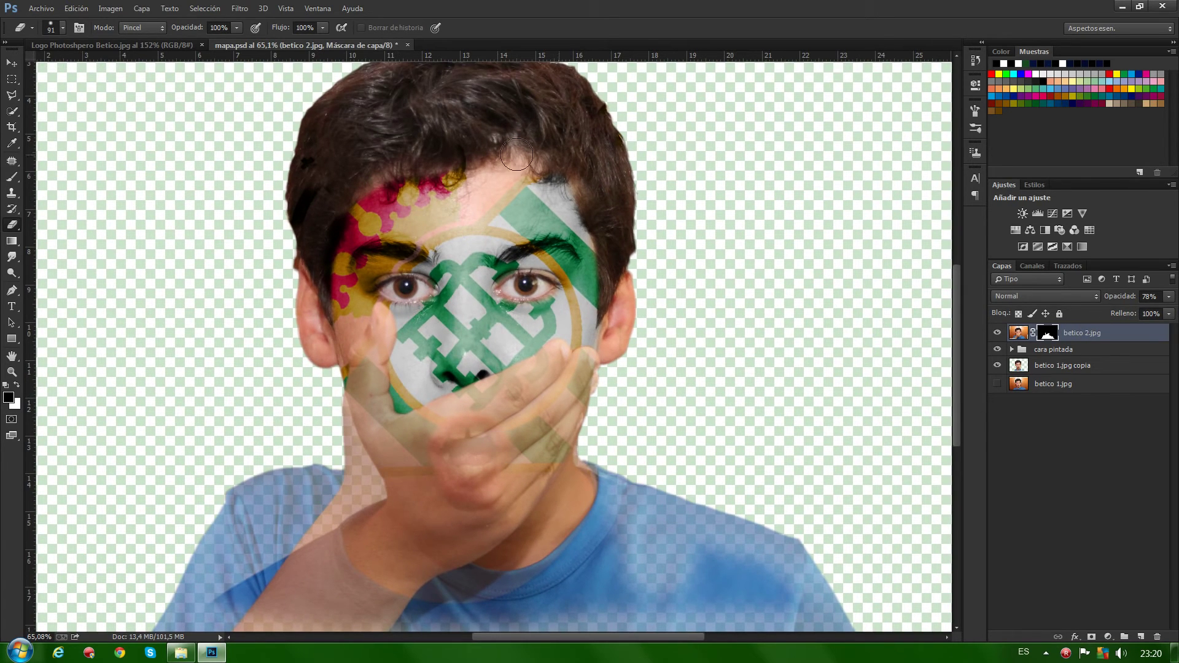
{"action": "left_click", "coordinate": [12, 177]}
{"action": "mouse_move", "coordinate": [453, 447]}
{"action": "left_mouse_down"}
{"action": "mouse_move", "coordinate": [463, 429]}
{"action": "mouse_move", "coordinate": [439, 445]}
{"action": "mouse_move", "coordinate": [467, 497]}
{"action": "mouse_move", "coordinate": [498, 455]}
{"action": "mouse_move", "coordinate": [488, 433]}
{"action": "mouse_move", "coordinate": [472, 423]}
{"action": "mouse_move", "coordinate": [500, 470]}
{"action": "mouse_move", "coordinate": [491, 451]}
{"action": "mouse_move", "coordinate": [451, 442]}
{"action": "mouse_move", "coordinate": [472, 473]}
{"action": "mouse_move", "coordinate": [478, 446]}
{"action": "mouse_move", "coordinate": [478, 476]}
{"action": "left_mouse_up"}
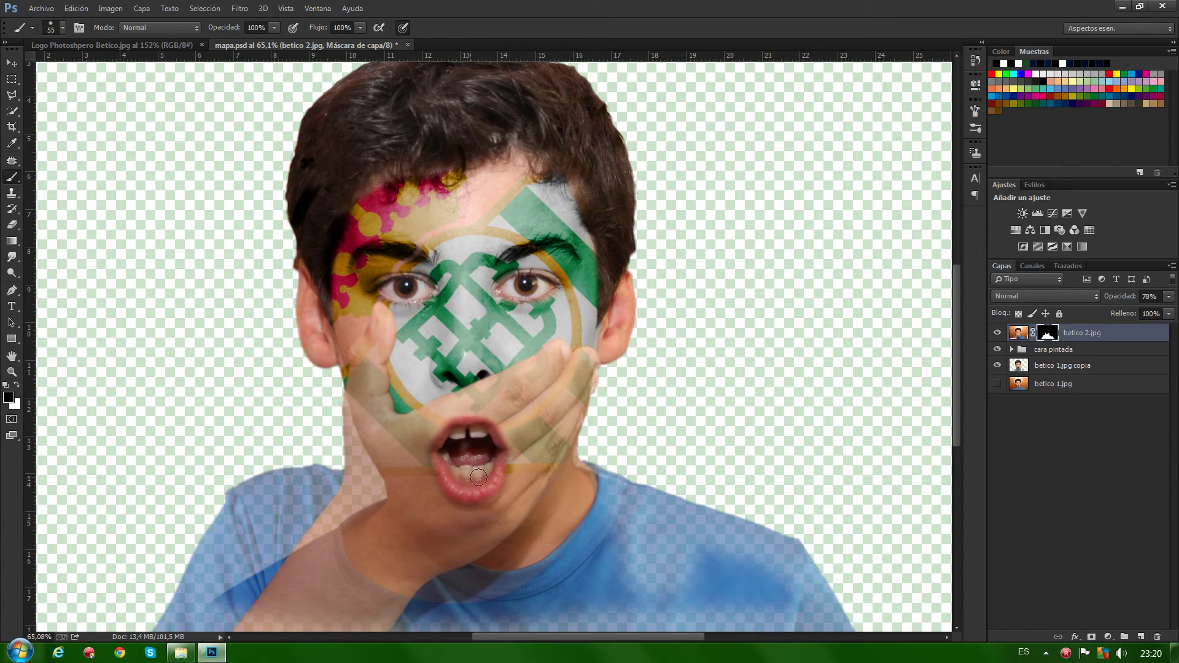
{"action": "mouse_move", "coordinate": [471, 429]}
{"action": "left_mouse_down"}
{"action": "mouse_move", "coordinate": [437, 469]}
{"action": "mouse_move", "coordinate": [473, 490]}
{"action": "left_mouse_up"}
- Restore the hand layer to 100% opacity and paint white over the yellow spot by the mouth
{"action": "left_click_drag", "start_coordinate": [1109, 299], "coordinate": [1178, 299]}
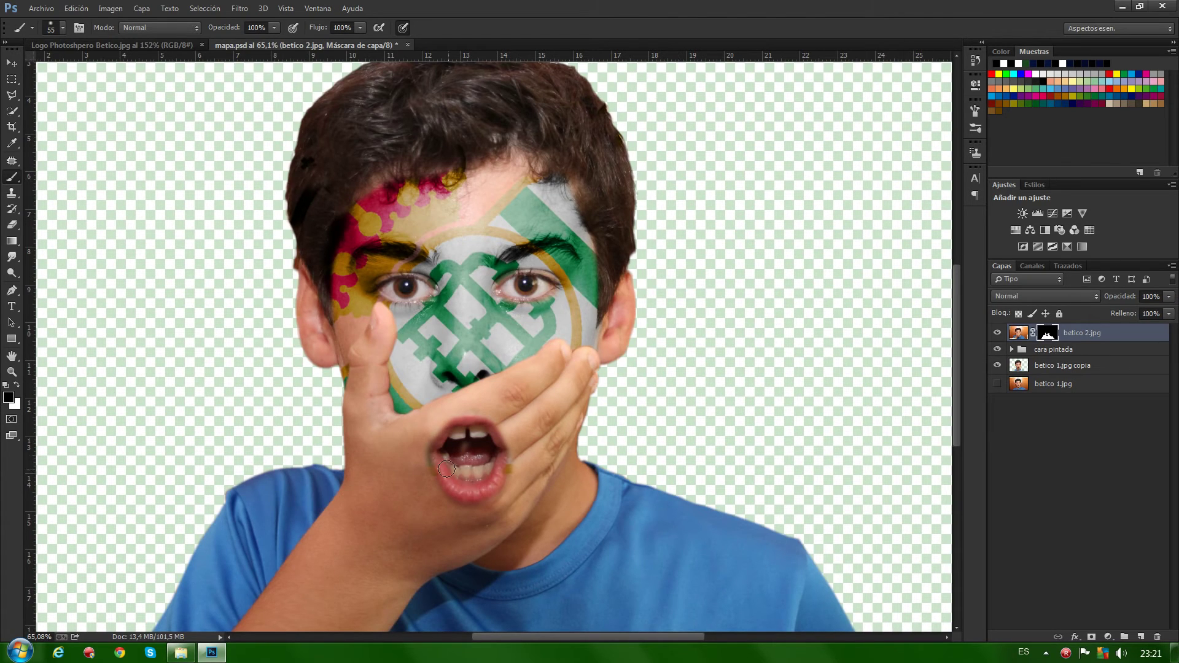
{"action": "left_click", "coordinate": [17, 384]}
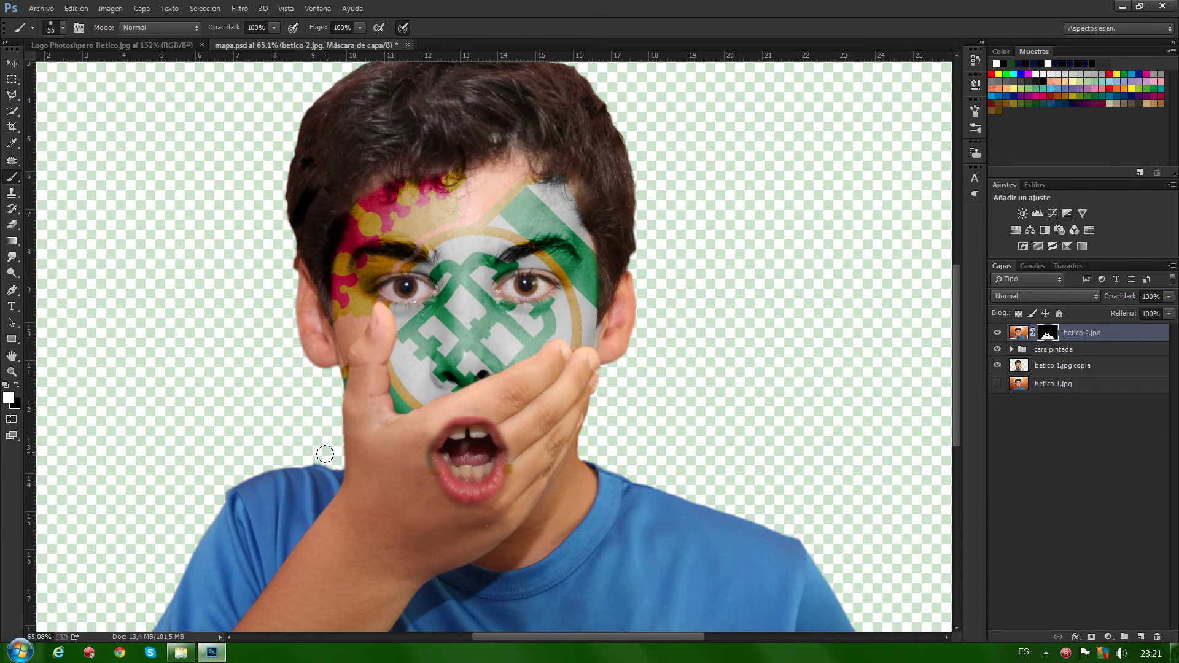
{"action": "key", "text": "x"}
{"action": "key", "text": "x"}
{"action": "key", "text": "x"}
{"action": "key", "text": "x"}
{"action": "key", "text": "x"}
{"action": "key", "text": "x"}
{"action": "key", "text": "x"}
{"action": "key", "text": "x"}
{"action": "key", "text": "x"}
{"action": "key", "text": "x"}
{"action": "key", "text": "x"}
{"action": "key", "text": "x"}
{"action": "key", "text": "x"}
{"action": "key", "text": "x"}
{"action": "left_click_drag", "start_coordinate": [550, 471], "coordinate": [532, 477]}
{"action": "scroll", "coordinate": [541, 479], "scroll_direction": "down", "scroll_amount": 2, "text": "alt"}
{"action": "scroll", "coordinate": [543, 477], "scroll_direction": "down", "scroll_amount": 2, "text": "alt"}
{"action": "scroll", "coordinate": [546, 475], "scroll_direction": "down", "scroll_amount": 2, "text": "alt"}
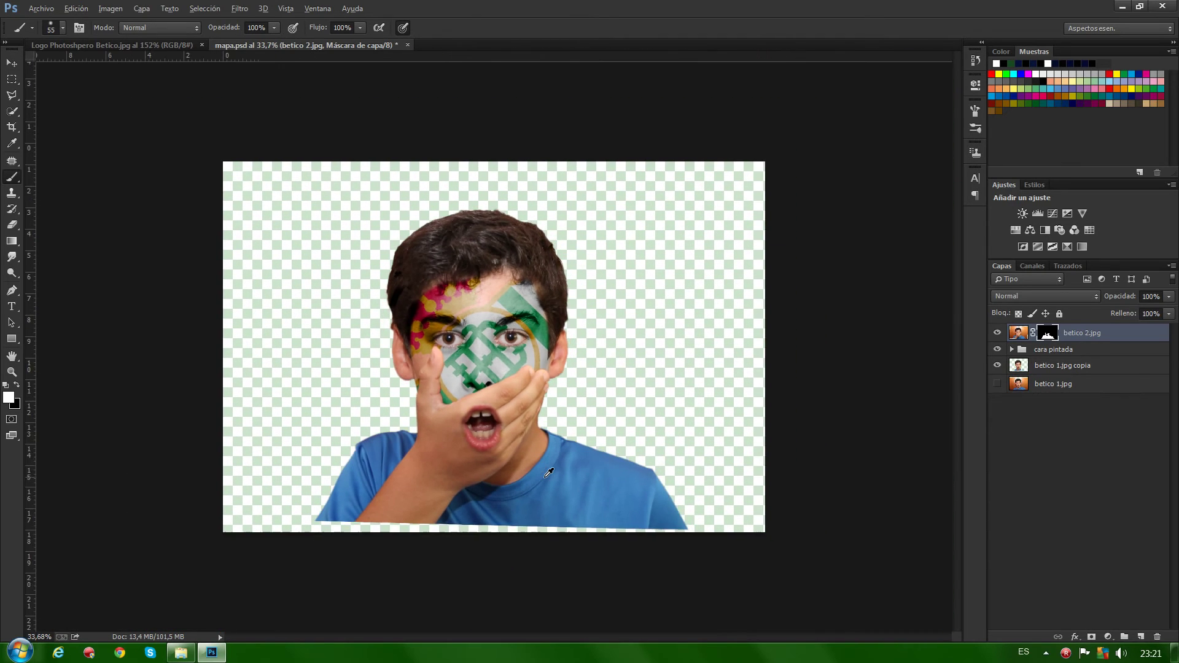
{"action": "scroll", "coordinate": [548, 473], "scroll_direction": "down", "scroll_amount": 2, "text": "alt"}
{"action": "scroll", "coordinate": [548, 472], "scroll_direction": "up", "scroll_amount": 1, "text": "alt"}
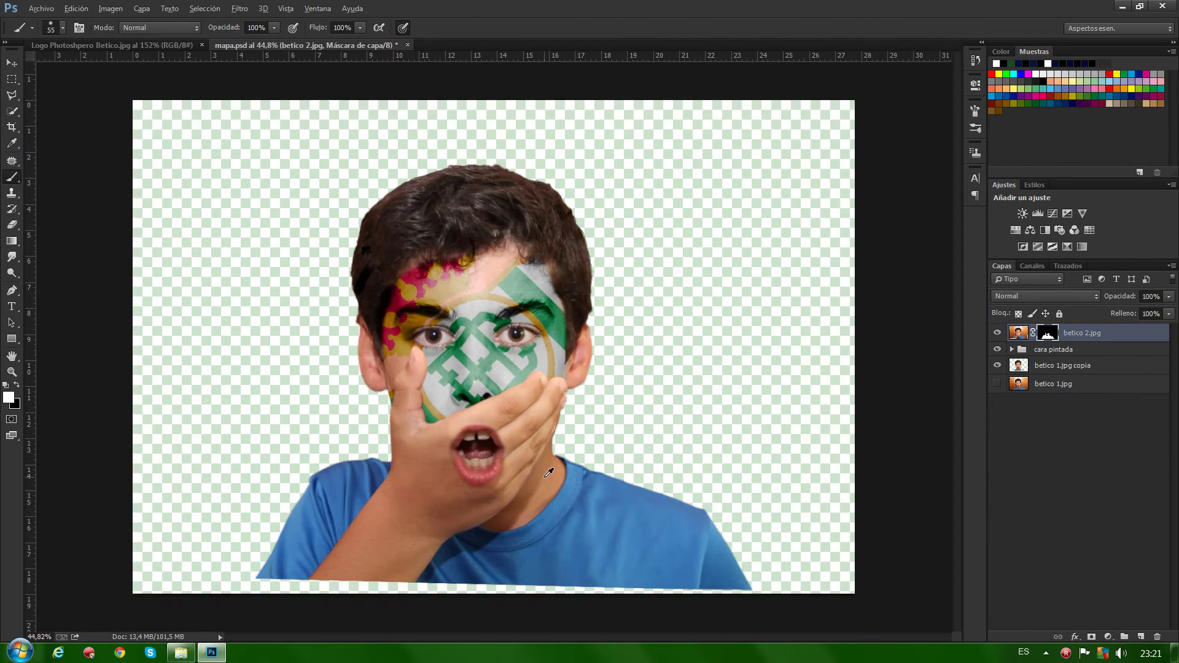
{"action": "scroll", "coordinate": [548, 473], "scroll_direction": "down", "scroll_amount": 1}
{"action": "scroll", "coordinate": [548, 473], "scroll_direction": "down", "scroll_amount": 1}
{"action": "scroll", "coordinate": [548, 473], "scroll_direction": "up", "scroll_amount": 1}
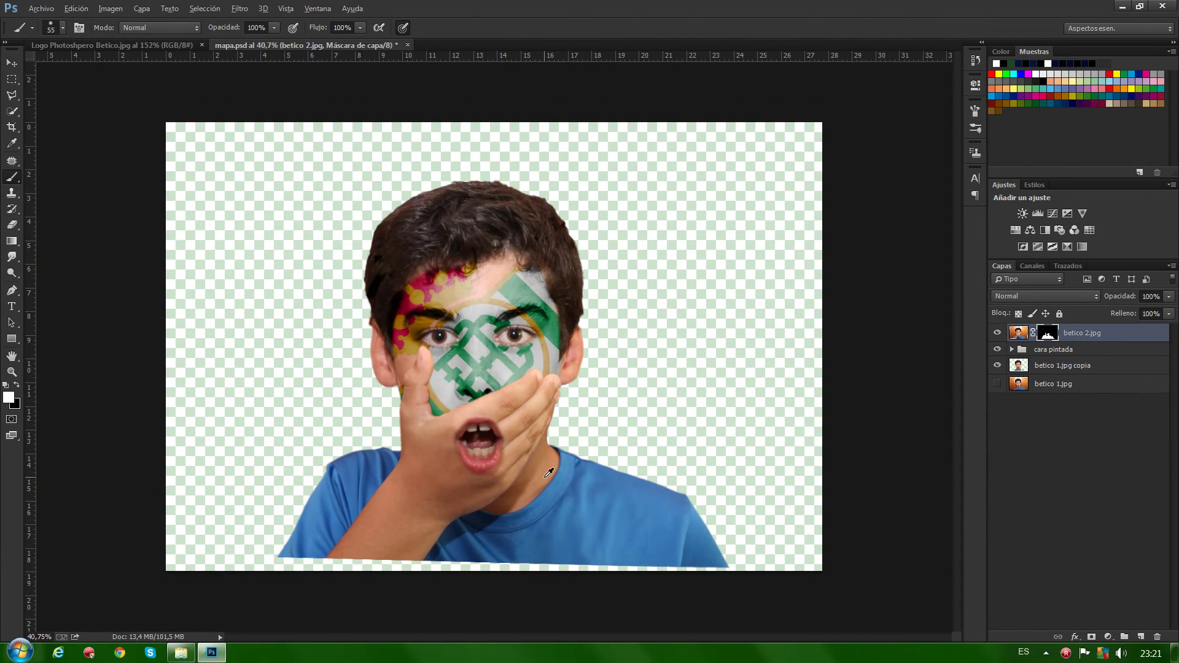
{"action": "key", "text": "alt"}
{"action": "key", "text": "ctrl"}
- Crop off the ragged bottom edge and widen the canvas right to 28,58 cm
{"action": "left_click", "coordinate": [14, 127]}
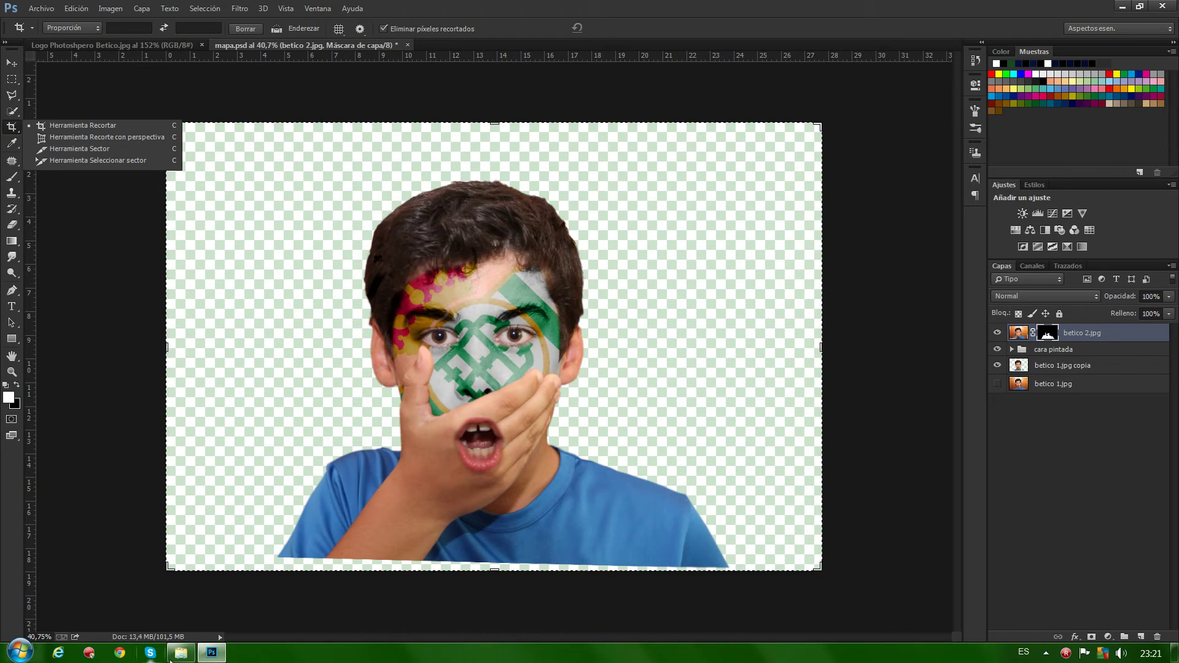
{"action": "left_click", "coordinate": [72, 126]}
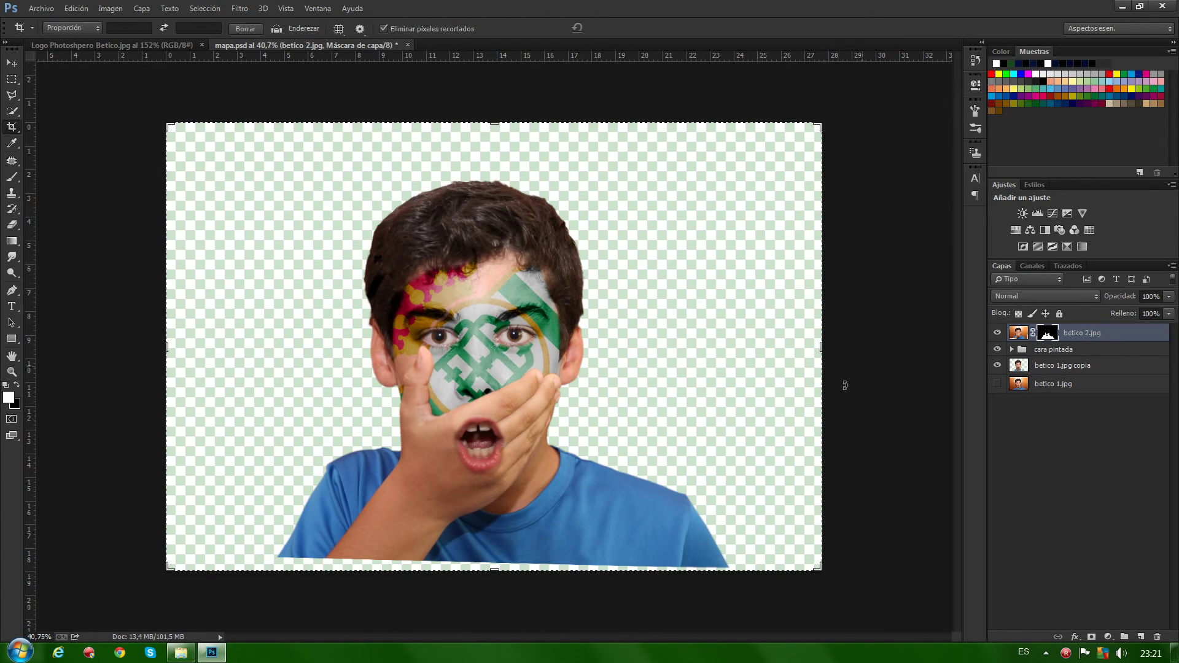
{"action": "left_click_drag", "start_coordinate": [494, 568], "coordinate": [496, 561]}
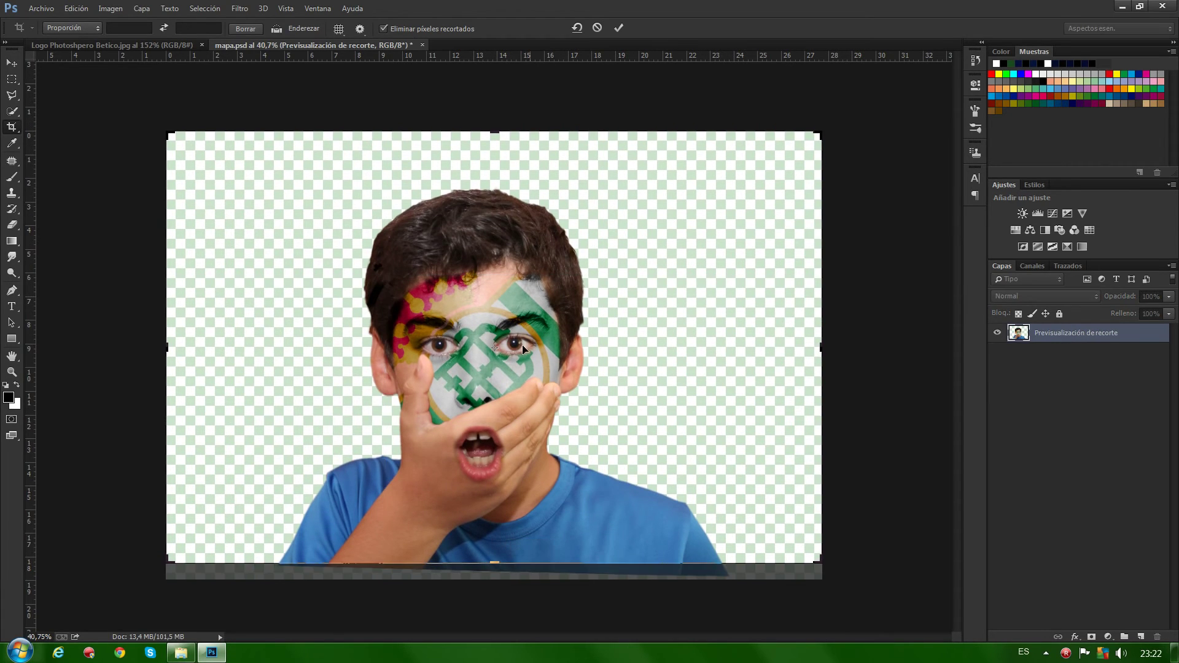
{"action": "left_click_drag", "start_coordinate": [821, 346], "coordinate": [906, 343]}
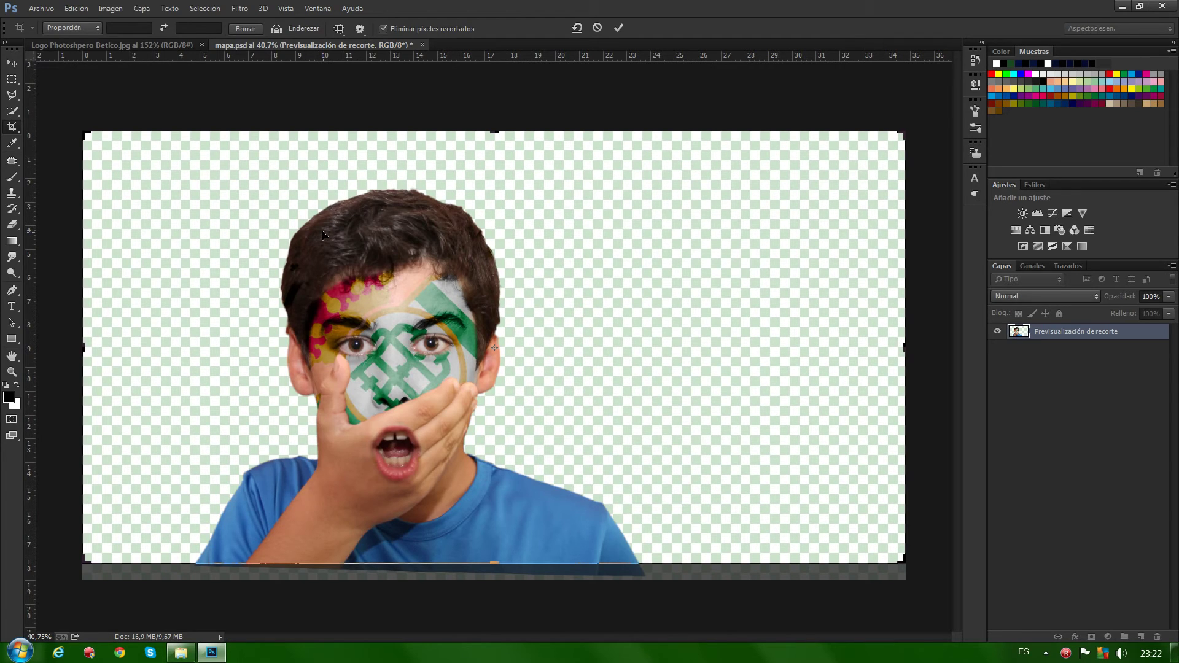
{"action": "left_click", "coordinate": [617, 28]}
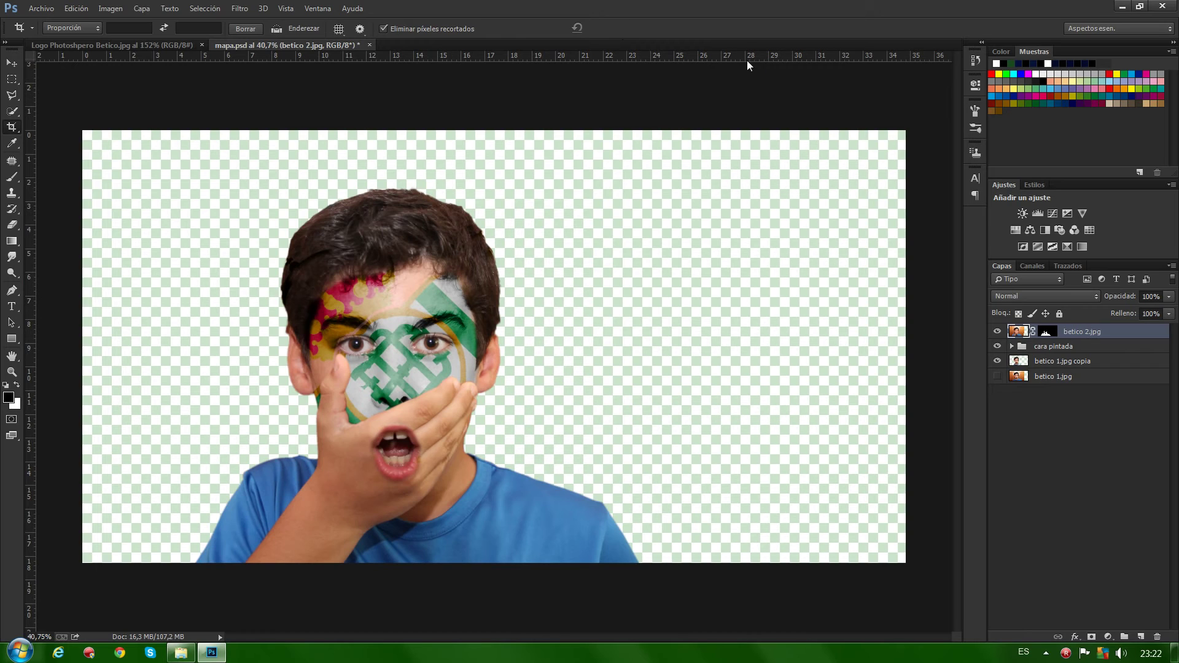
- With betico 1.jpg selected, place the Rbb image from Mis imágenes as a new layer
{"action": "left_click", "coordinate": [1019, 377]}
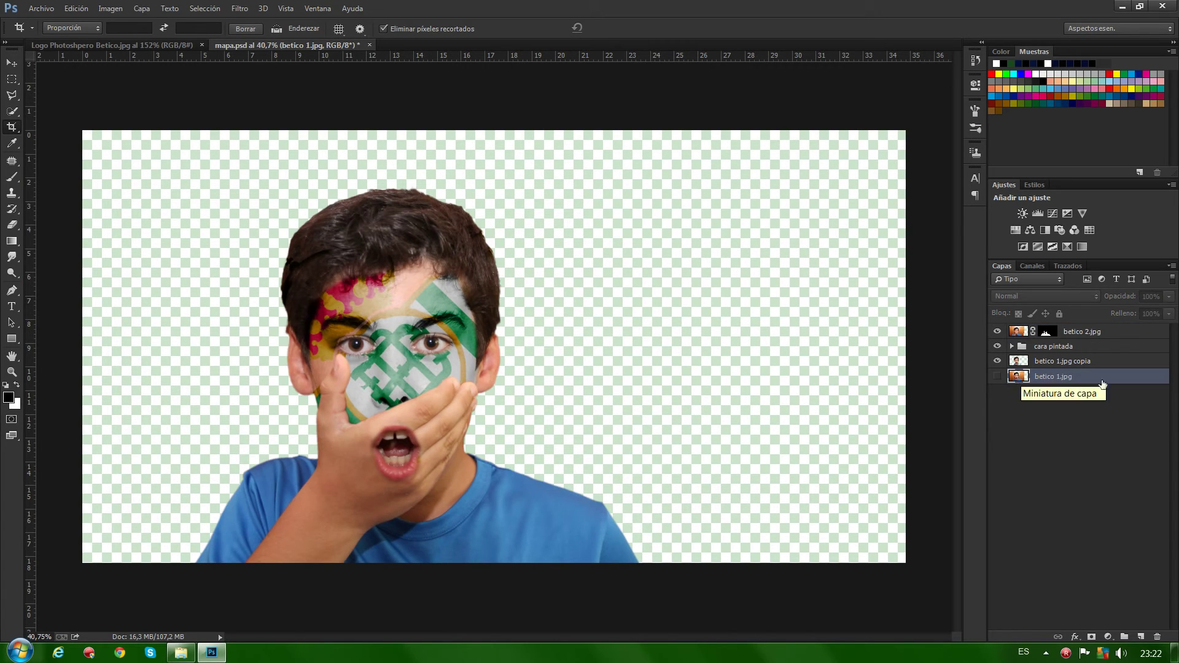
{"action": "left_click", "coordinate": [42, 9]}
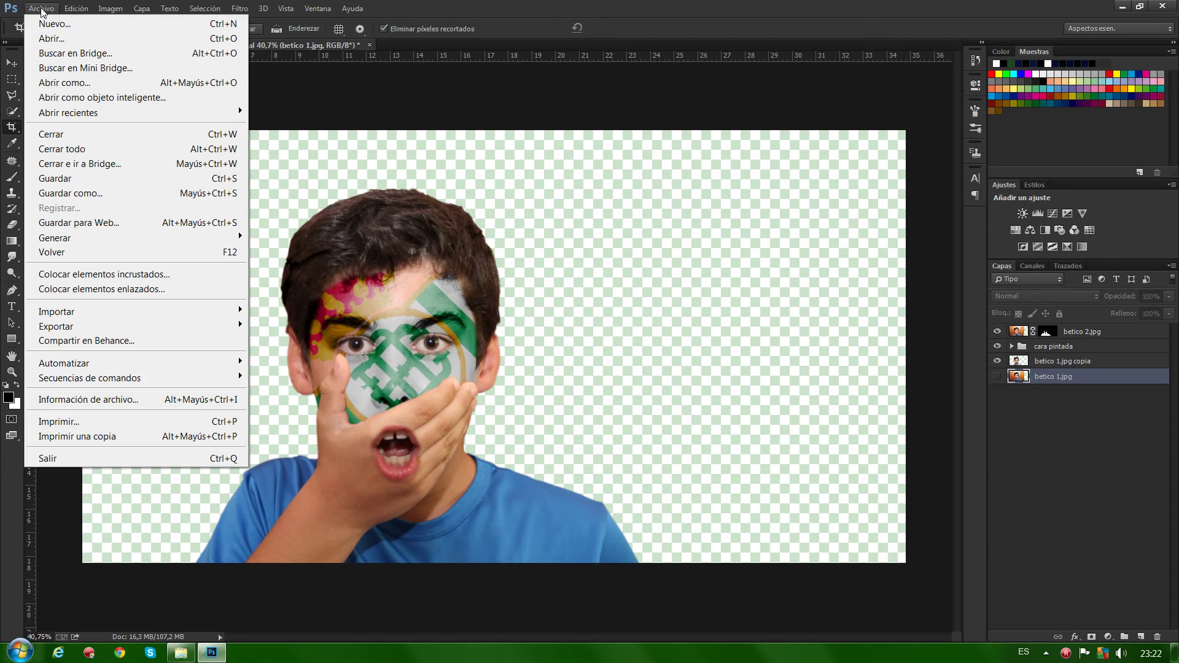
{"action": "left_click", "coordinate": [115, 275]}
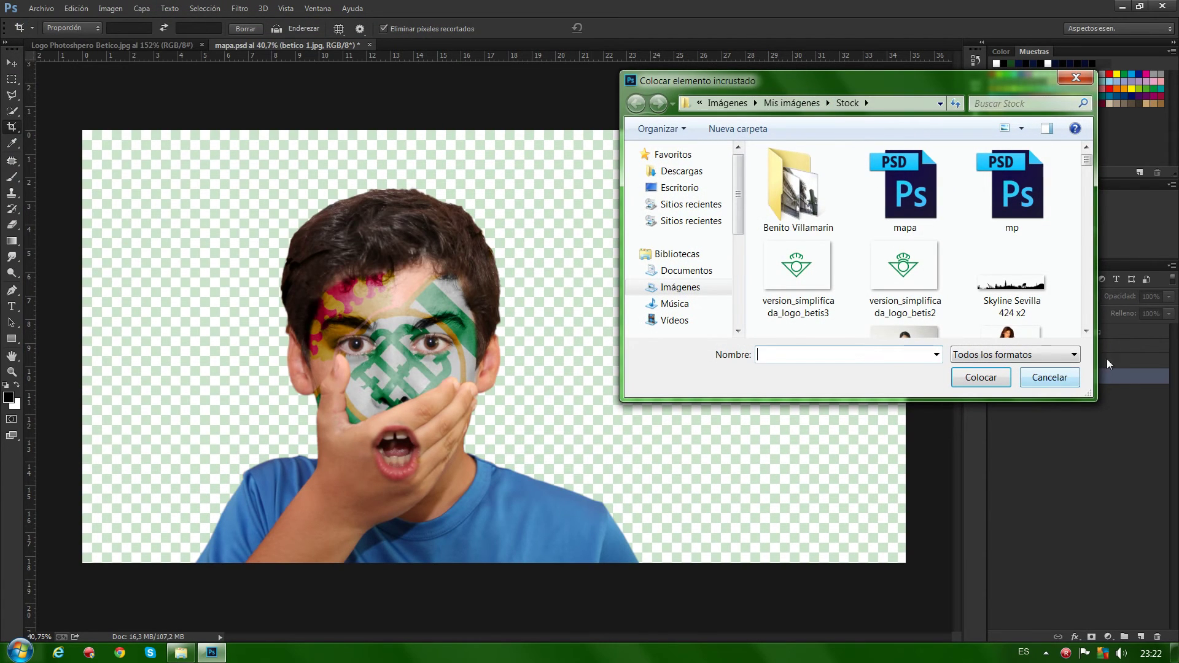
{"action": "left_click", "coordinate": [790, 104]}
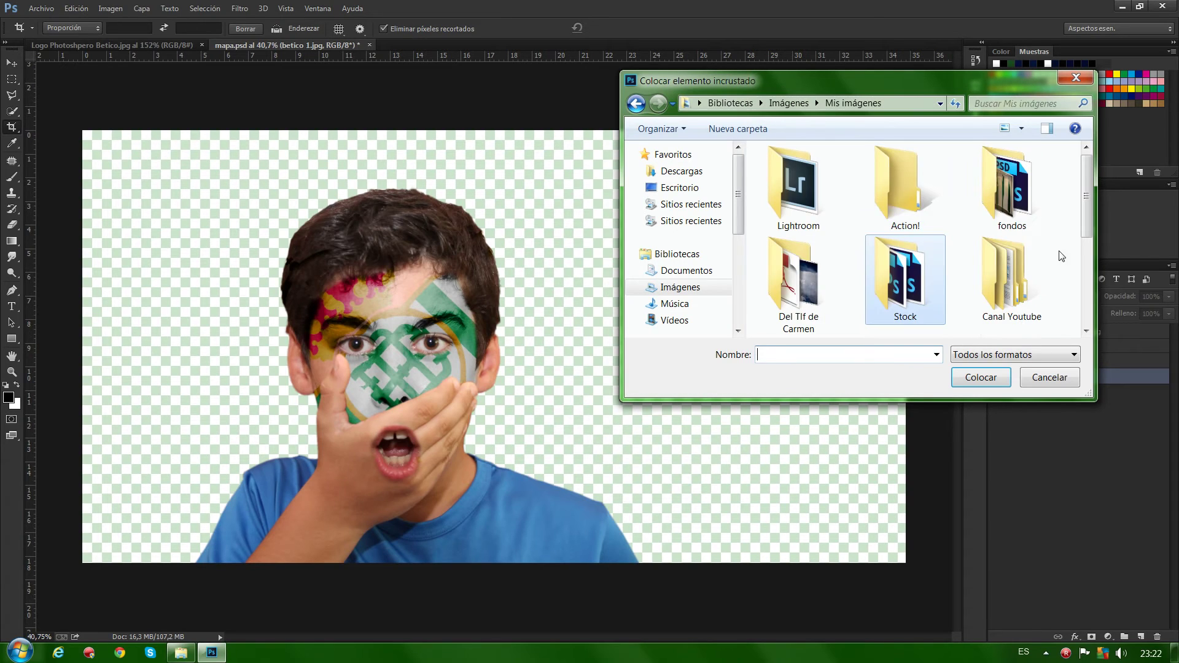
{"action": "left_click_drag", "start_coordinate": [1086, 184], "coordinate": [1088, 254]}
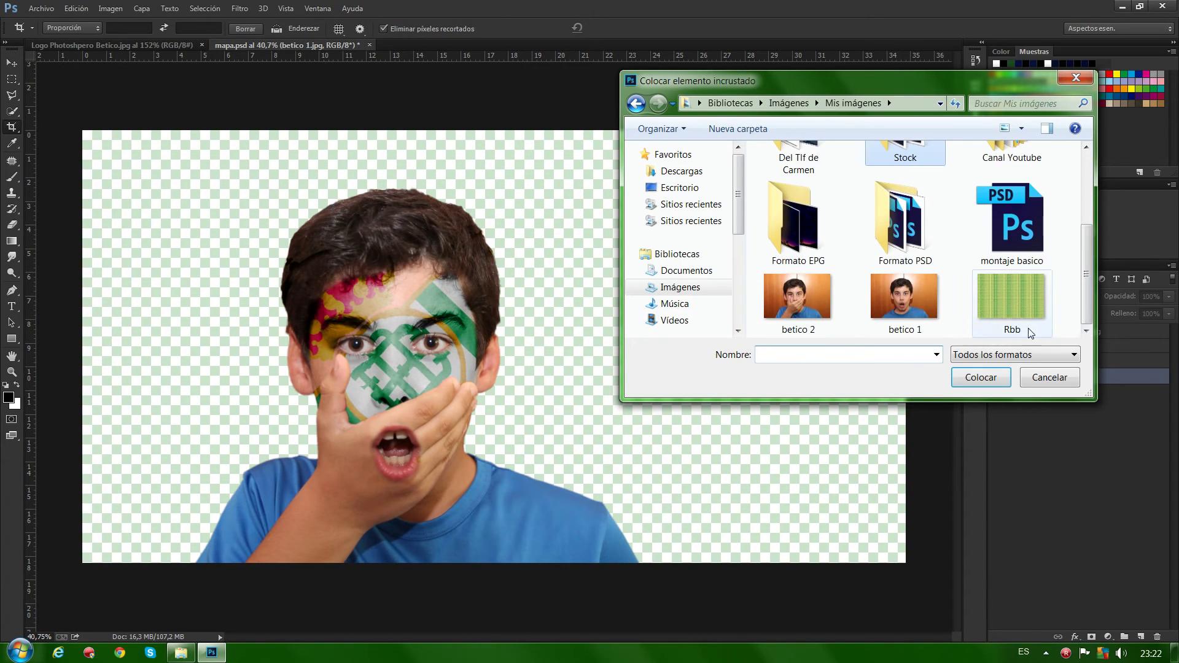
{"action": "left_click", "coordinate": [1008, 304]}
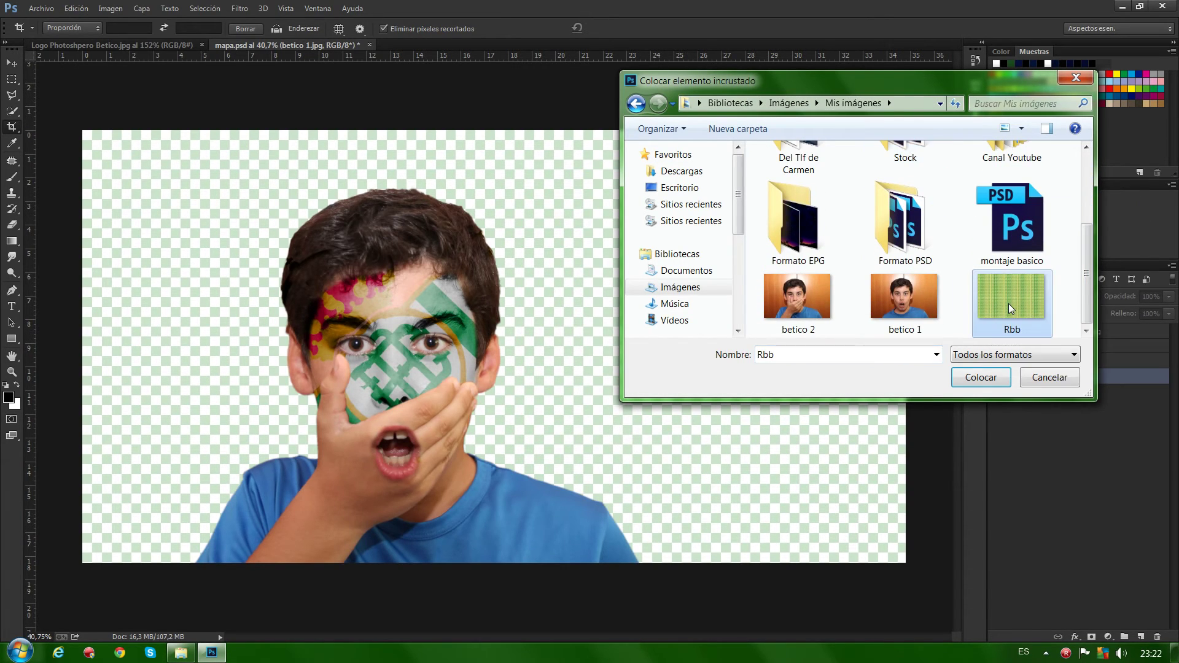
{"action": "left_click", "coordinate": [980, 378]}
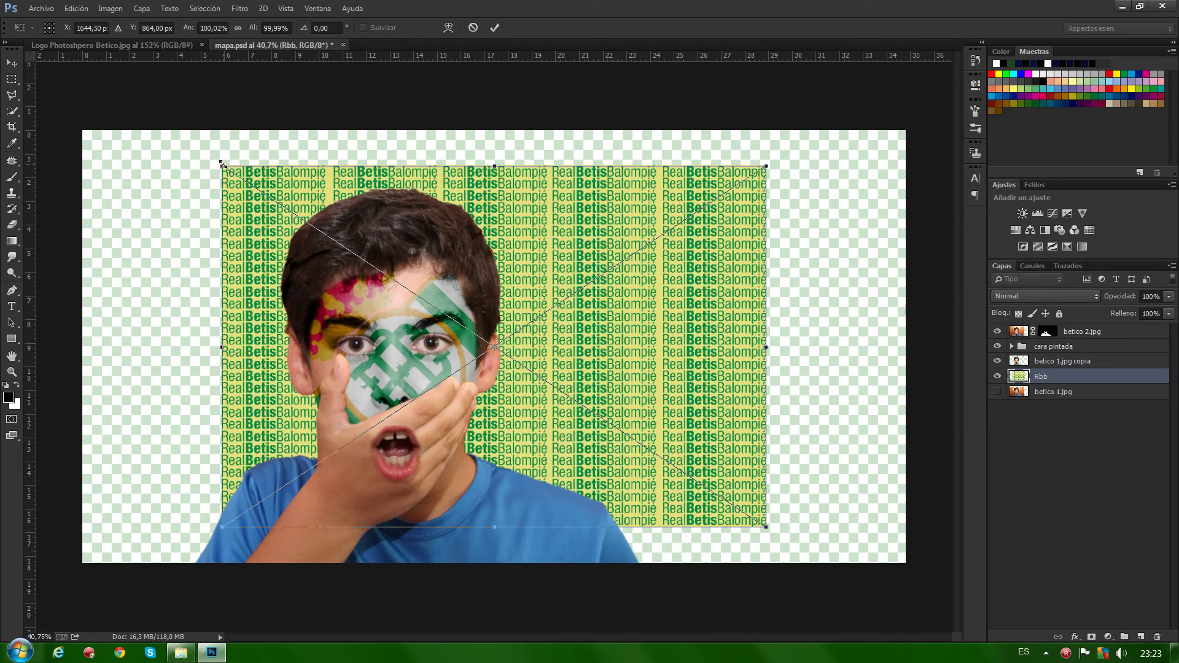
- Scale the placed Rbb pattern to about 152% so it covers the whole canvas, and commit
{"action": "left_click_drag", "start_coordinate": [221, 164], "coordinate": [19, 146]}
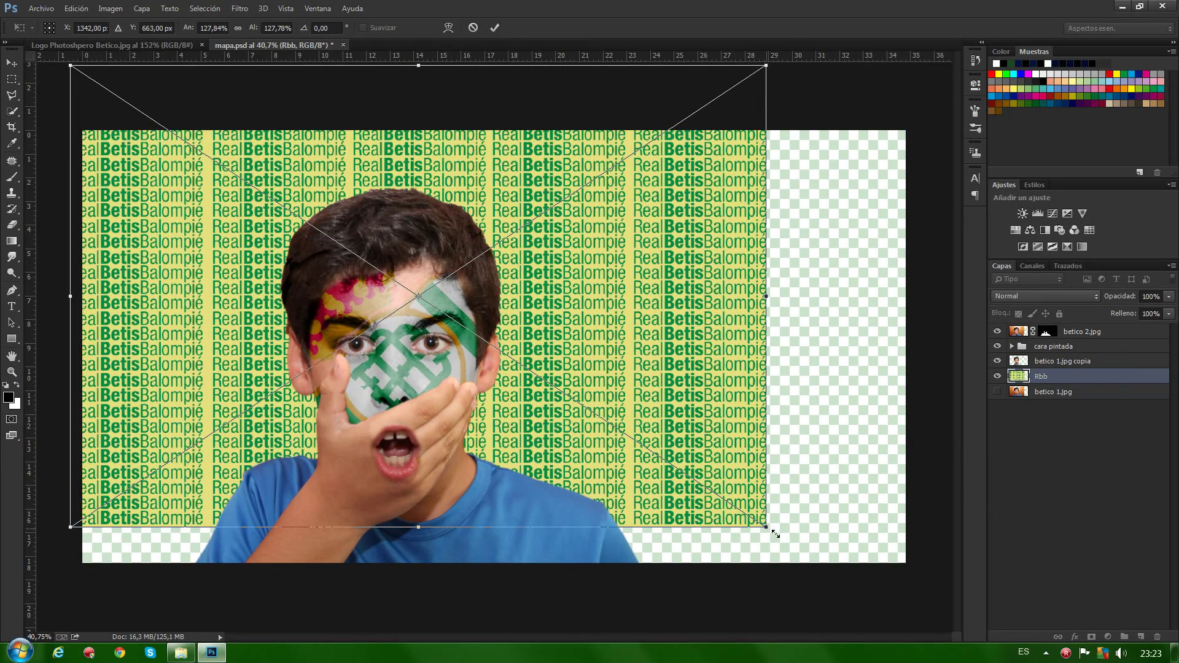
{"action": "left_click_drag", "start_coordinate": [776, 534], "coordinate": [946, 595]}
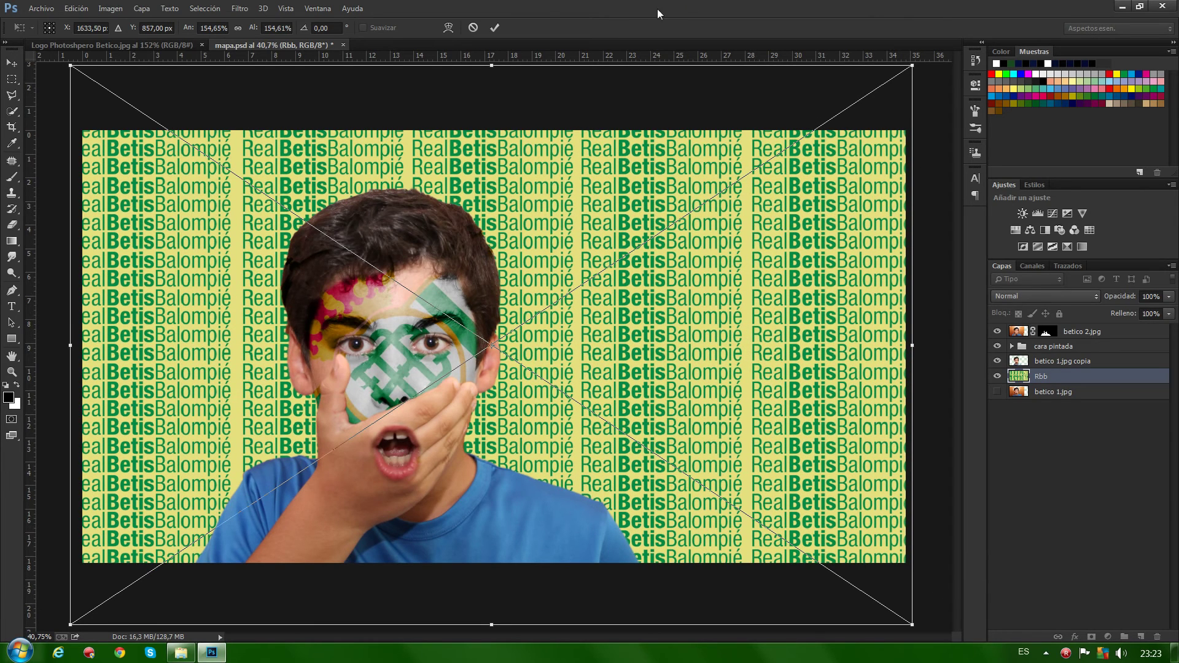
{"action": "left_click", "coordinate": [494, 27]}
{"action": "key", "text": "c"}
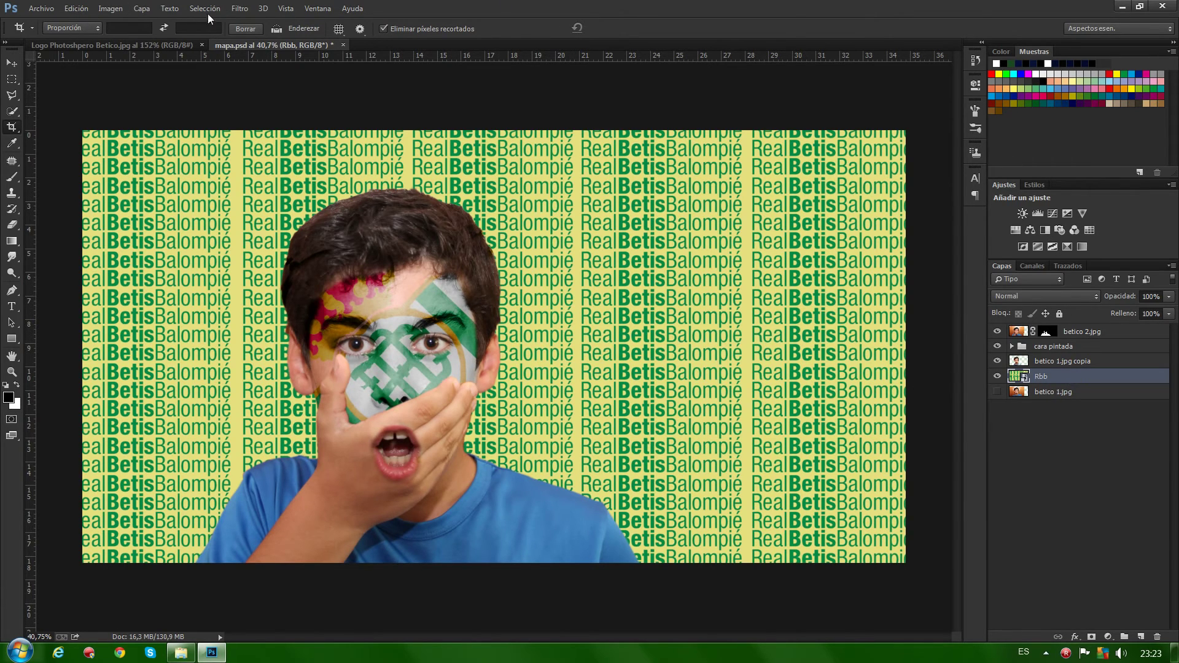
- Blur the Rbb text pattern with a 3,8-pixel Gaussian blur, checking it against the preview
{"action": "left_click", "coordinate": [239, 9]}
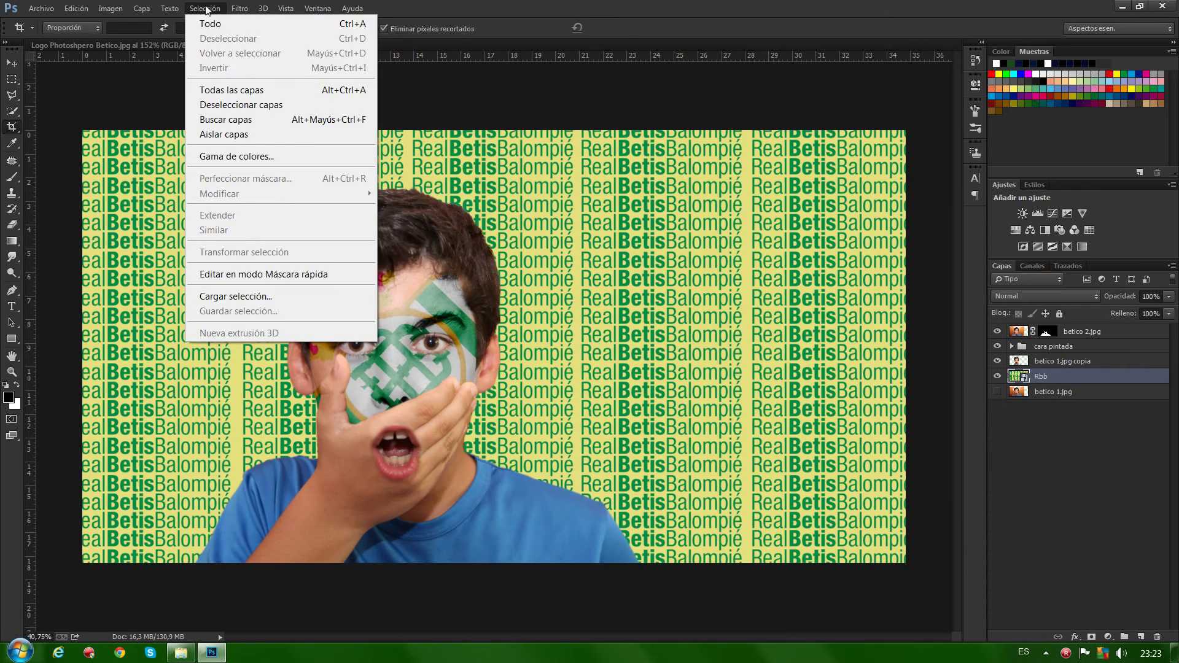
{"action": "mouse_move", "coordinate": [264, 179]}
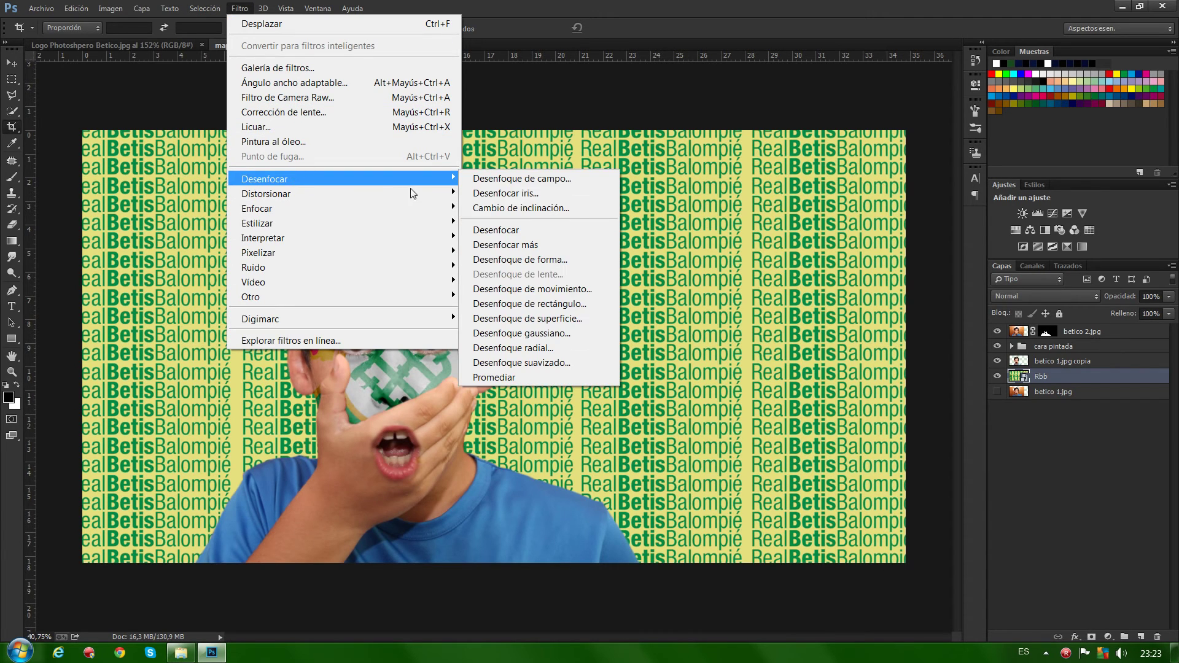
{"action": "left_click", "coordinate": [562, 333]}
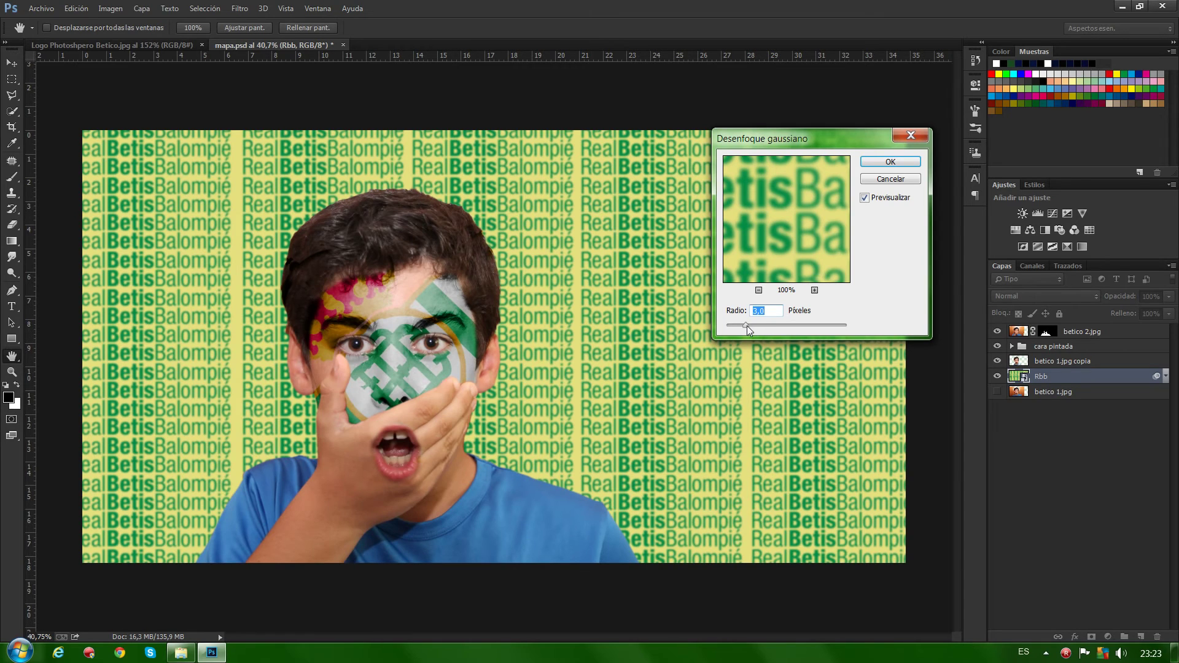
{"action": "left_click_drag", "start_coordinate": [741, 326], "coordinate": [740, 327]}
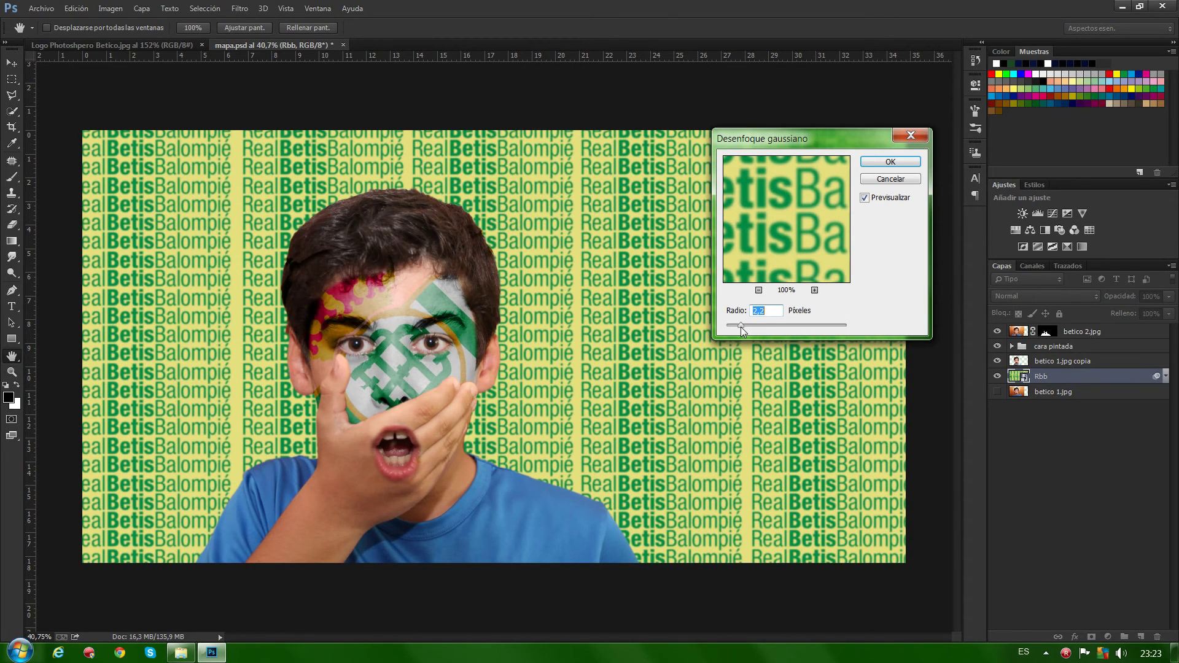
{"action": "left_click", "coordinate": [864, 198]}
{"action": "left_click", "coordinate": [865, 198]}
{"action": "left_click_drag", "start_coordinate": [747, 327], "coordinate": [751, 326]}
{"action": "left_click", "coordinate": [865, 198]}
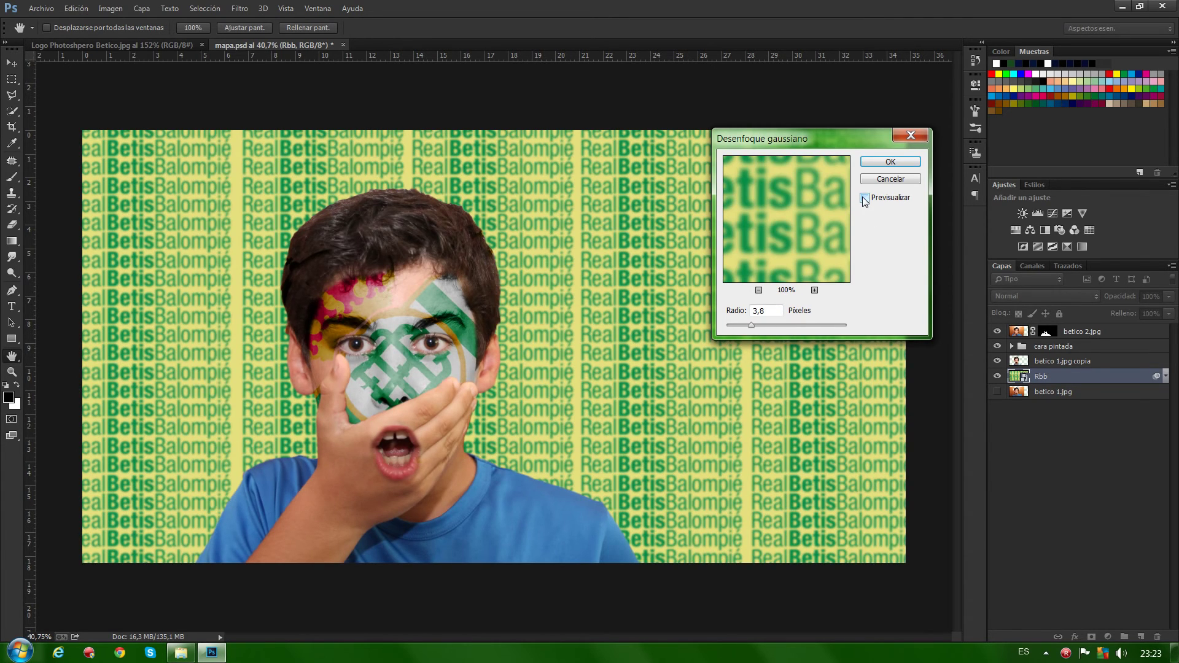
{"action": "left_click", "coordinate": [865, 198]}
{"action": "left_click", "coordinate": [891, 162]}
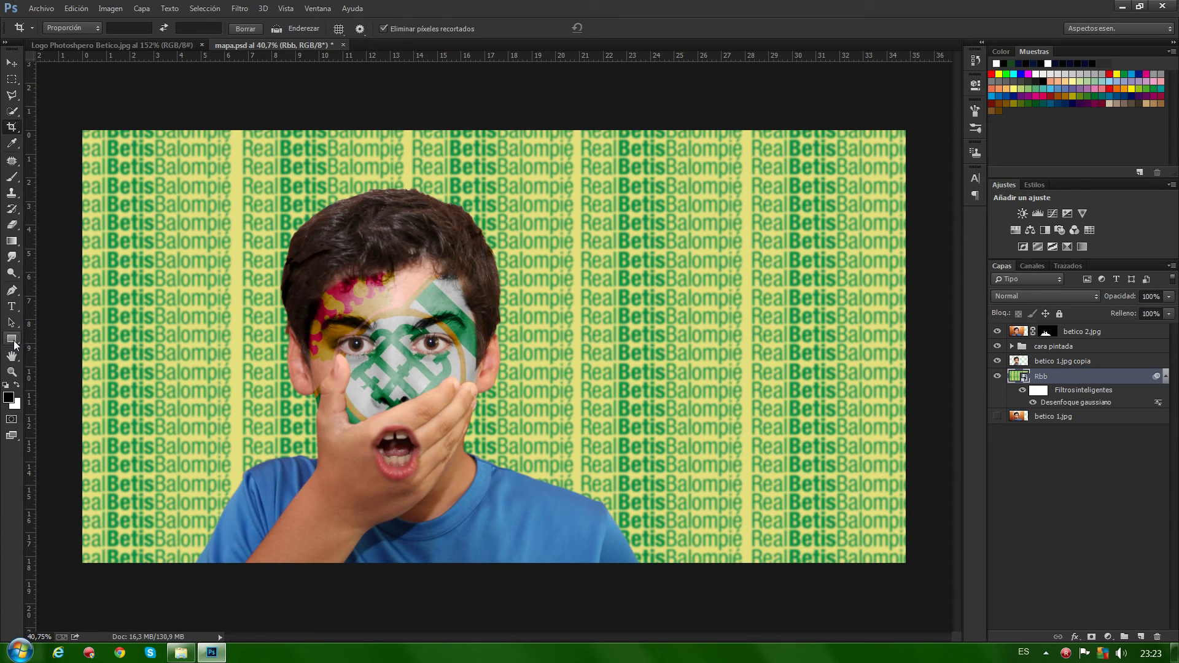
- Enable a Gradient Overlay style on the Rbb layer and open its Gradient Editor
{"action": "double_click", "coordinate": [1103, 378]}
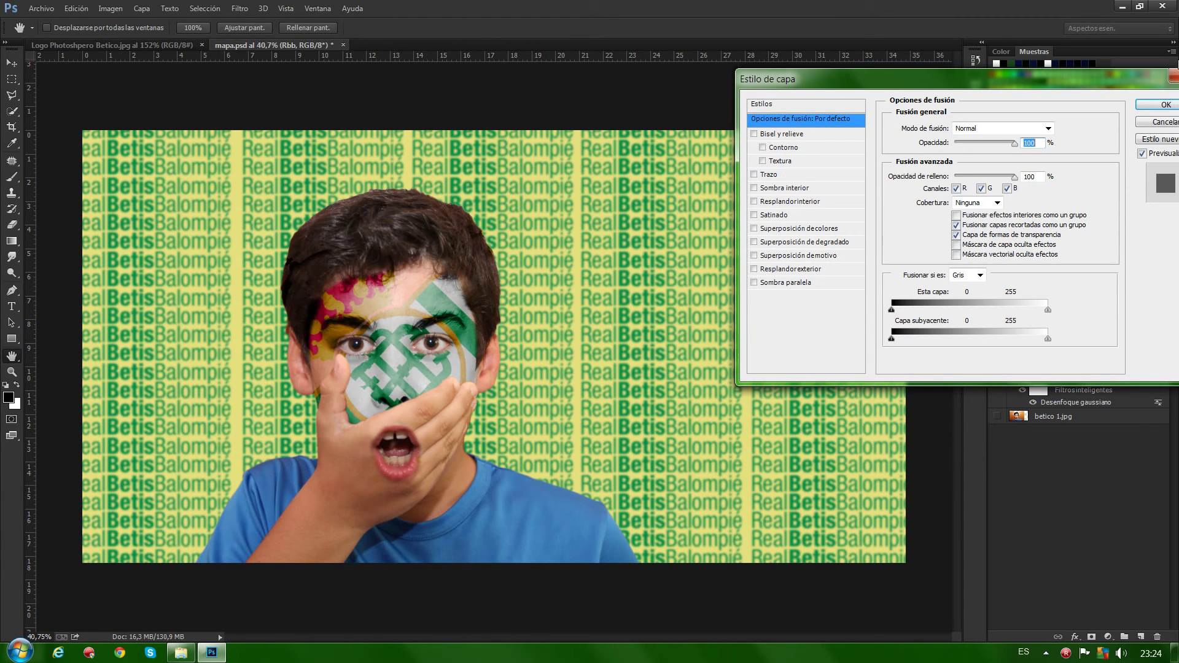
{"action": "left_click", "coordinate": [1162, 123]}
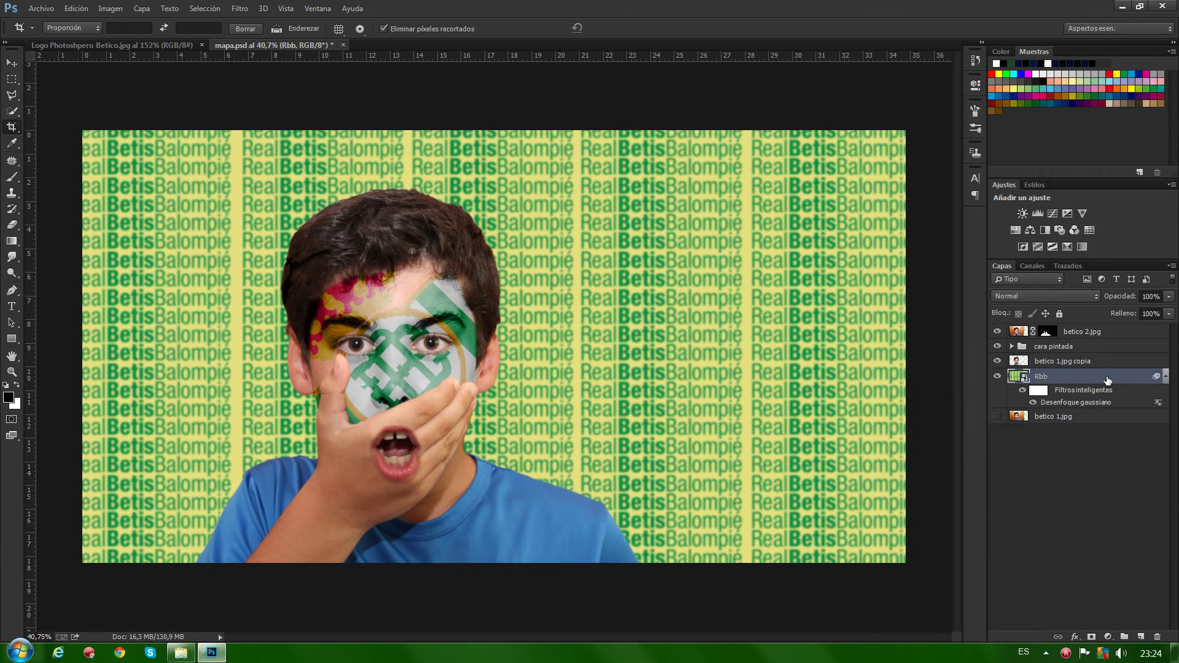
{"action": "double_click", "coordinate": [1107, 380]}
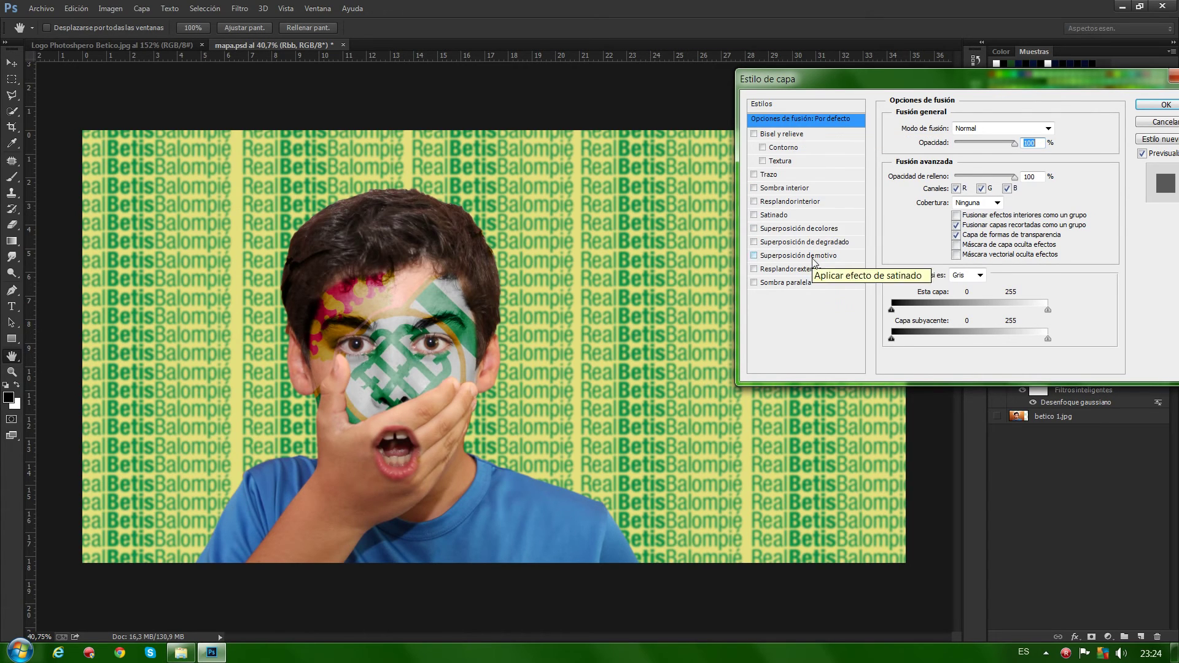
{"action": "left_click", "coordinate": [754, 242]}
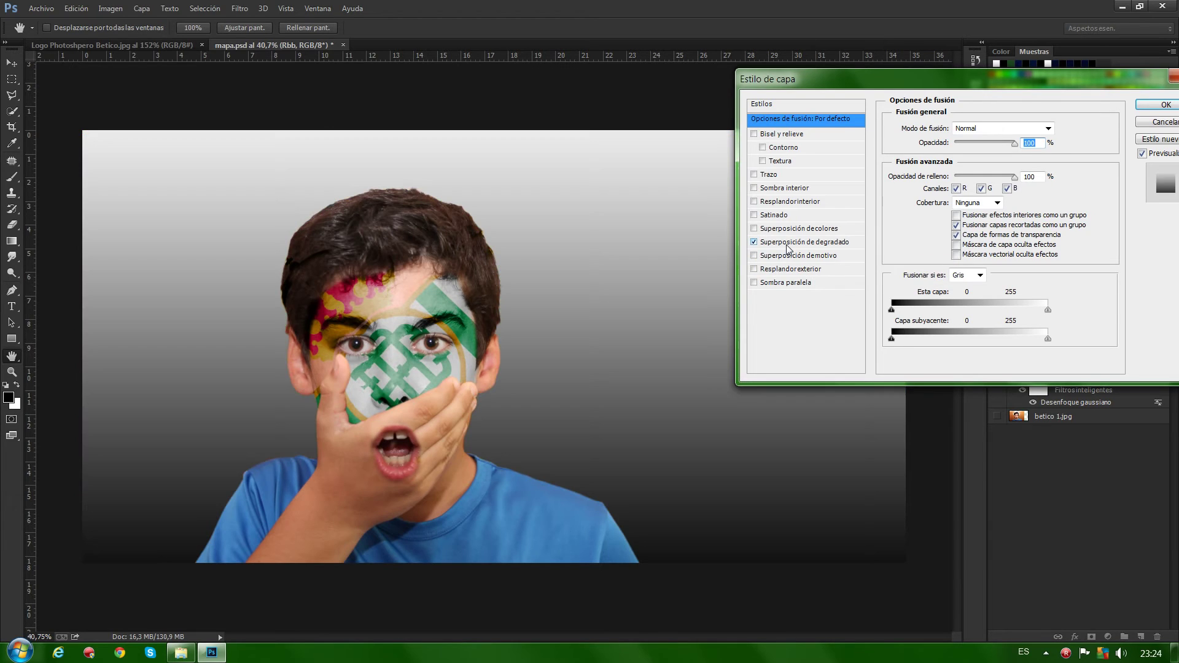
{"action": "left_click", "coordinate": [787, 241]}
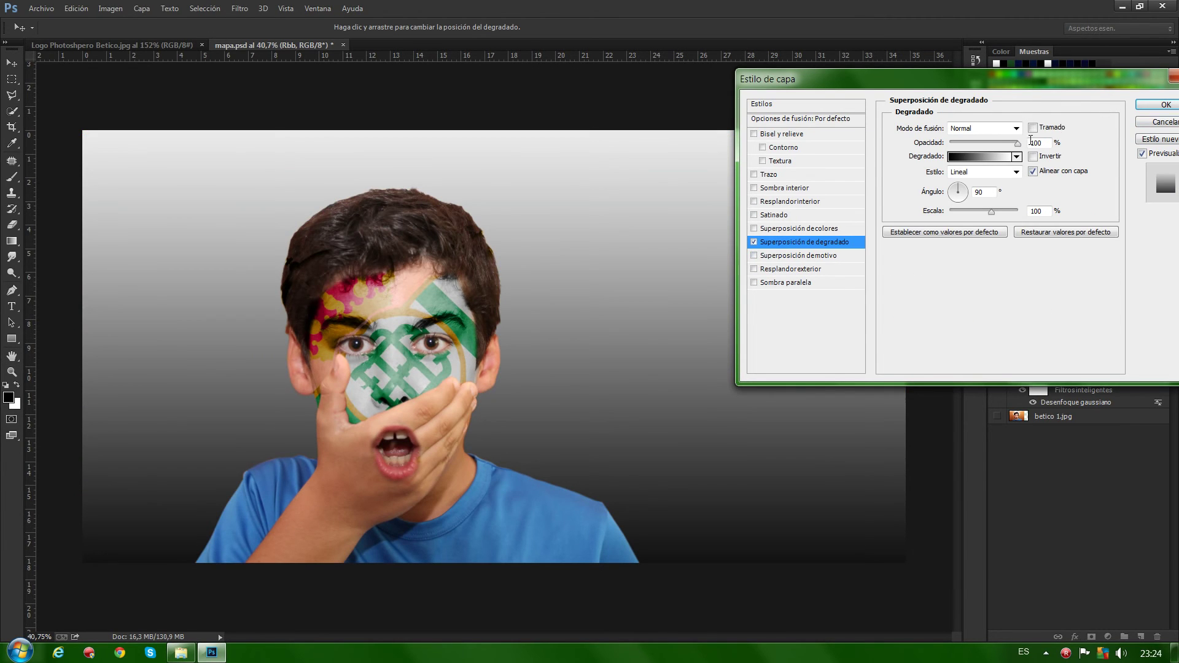
{"action": "left_click", "coordinate": [974, 155]}
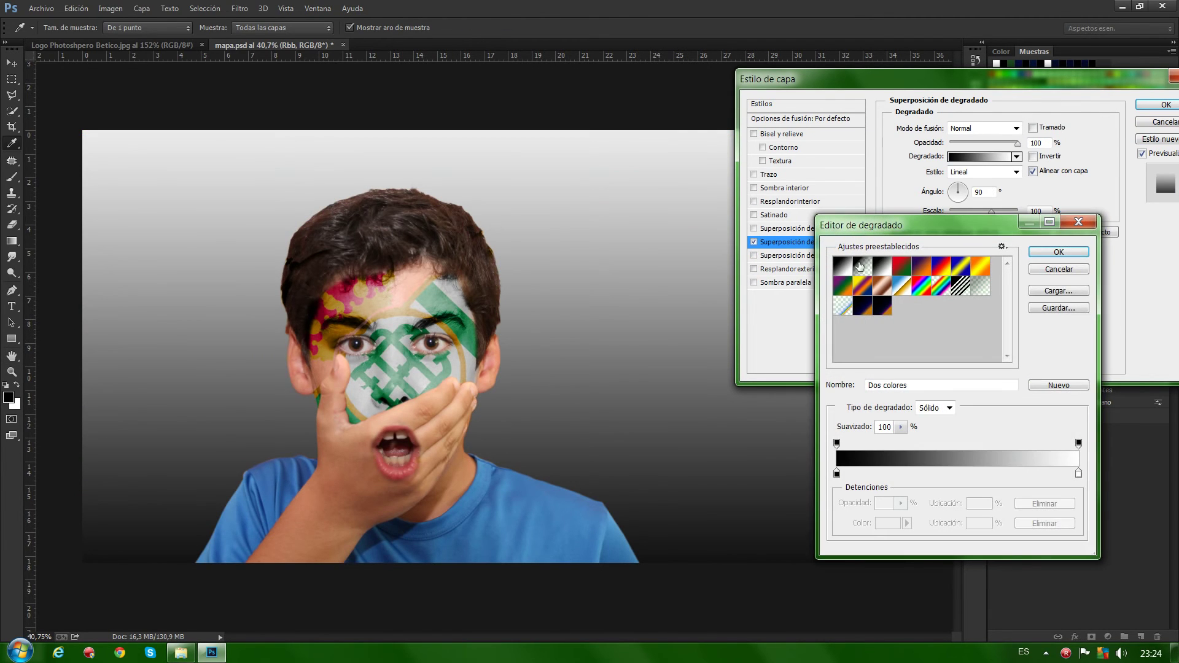
- Make the overlay a foreground-to-transparent gradient, radial style, inverted
{"action": "left_click", "coordinate": [860, 265]}
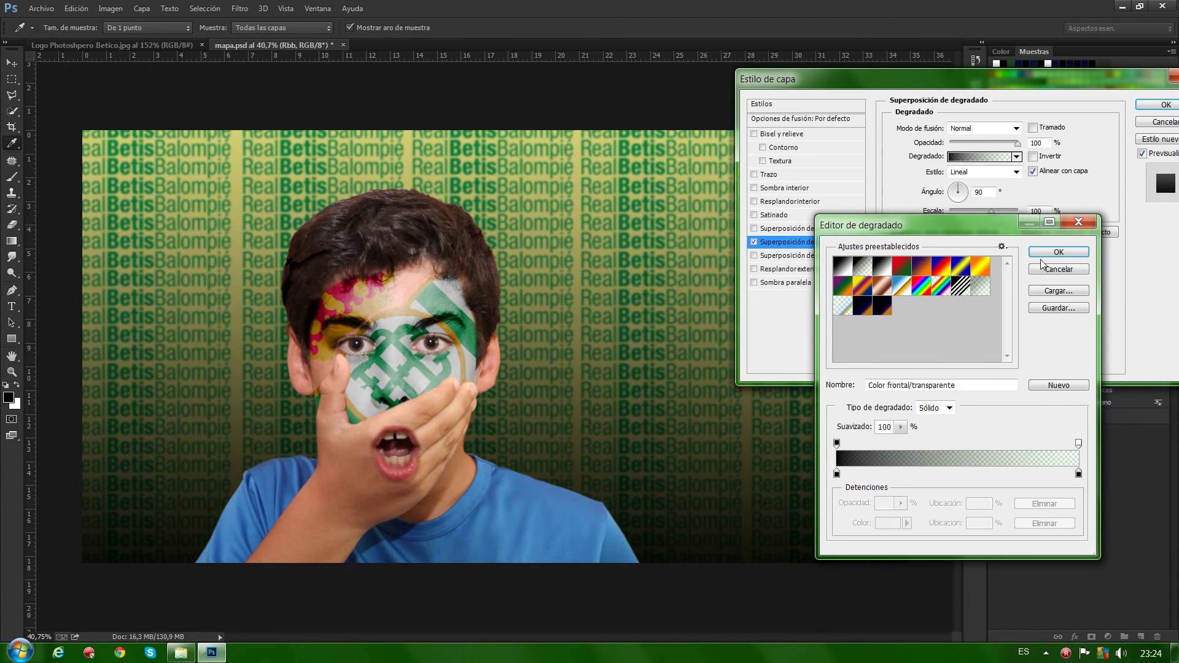
{"action": "left_click", "coordinate": [1058, 252]}
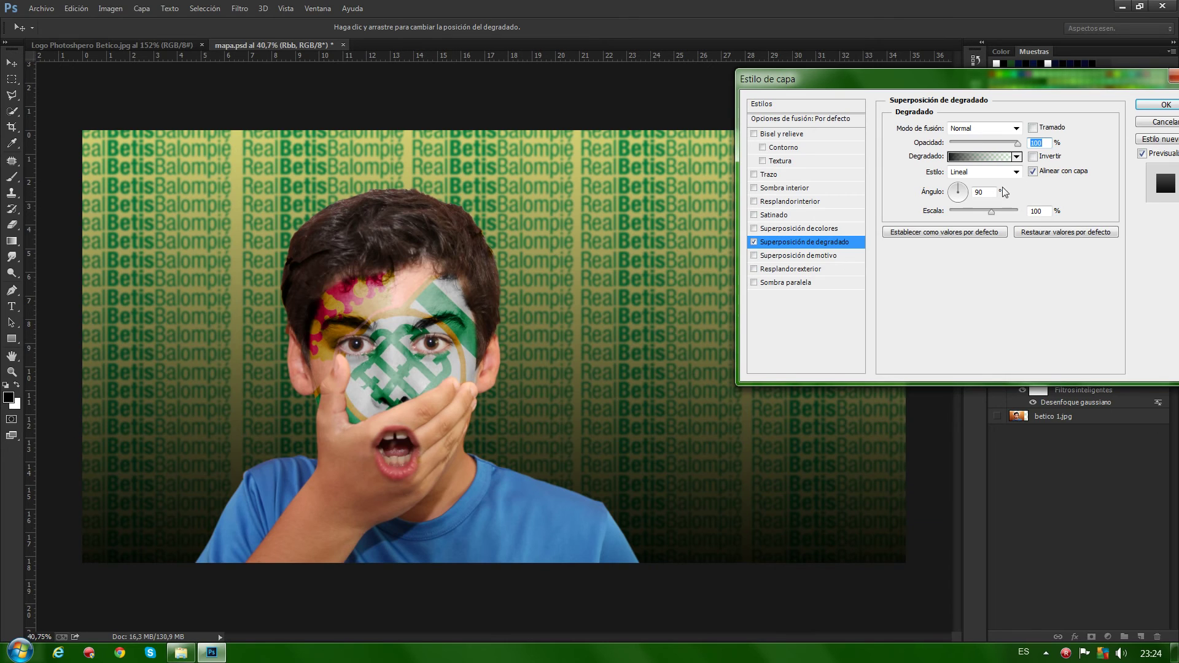
{"action": "left_click", "coordinate": [1016, 172]}
{"action": "left_click", "coordinate": [973, 198]}
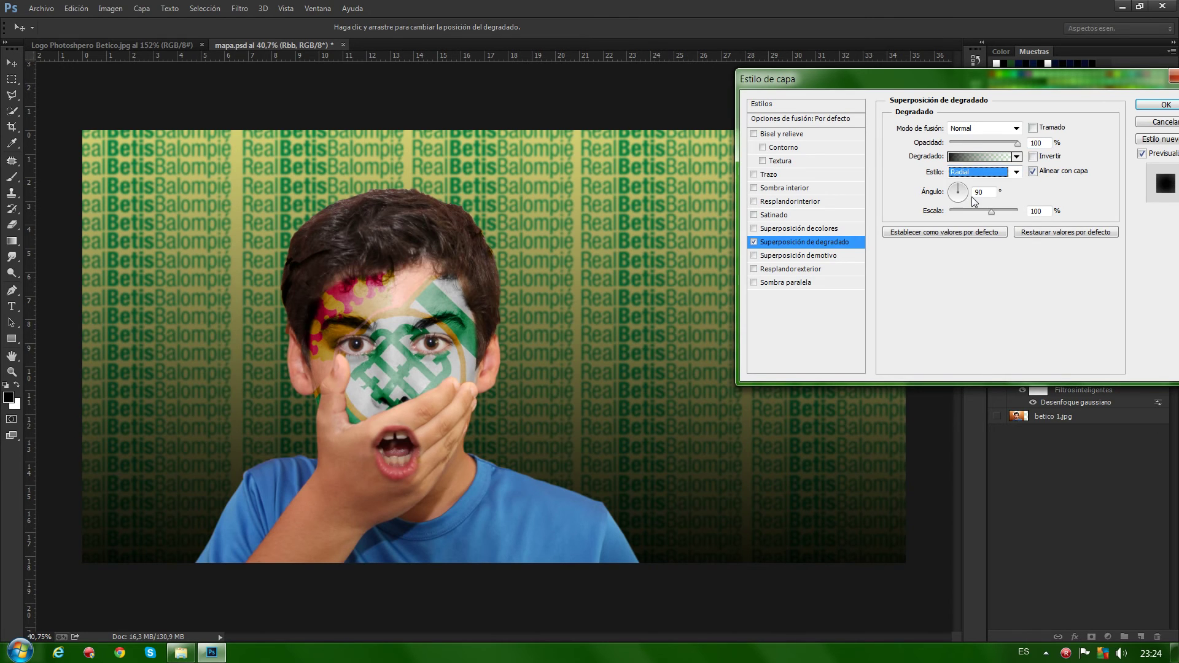
{"action": "left_click", "coordinate": [1033, 157]}
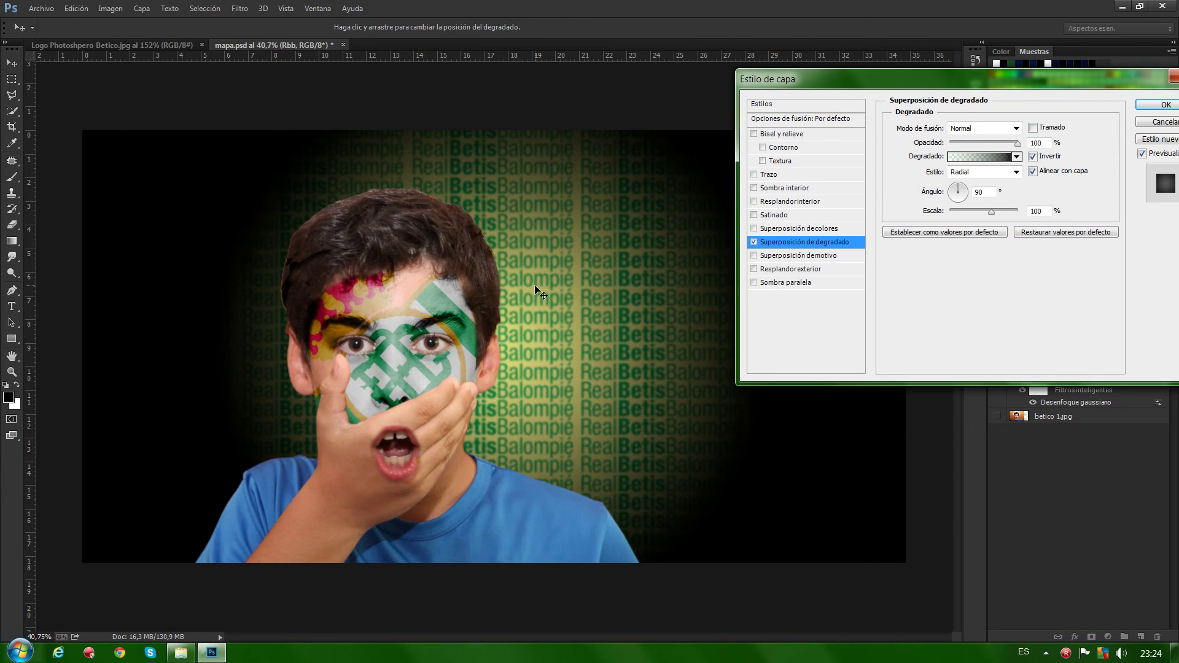
- Shift the vignette centre left, set scale 148% and opacity 74%, and apply the style
{"action": "mouse_move", "coordinate": [537, 291]}
{"action": "left_mouse_down"}
{"action": "mouse_move", "coordinate": [363, 262]}
{"action": "mouse_move", "coordinate": [574, 285]}
{"action": "mouse_move", "coordinate": [381, 248]}
{"action": "mouse_move", "coordinate": [430, 286]}
{"action": "left_mouse_up"}
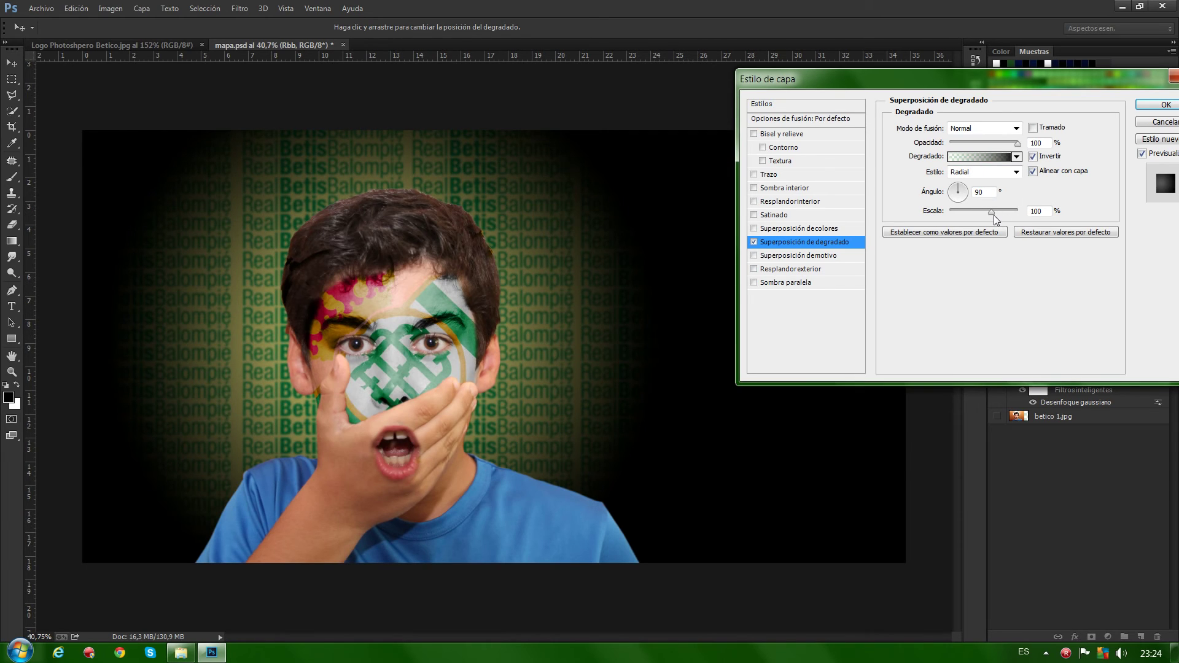
{"action": "left_click_drag", "start_coordinate": [992, 212], "coordinate": [1017, 214]}
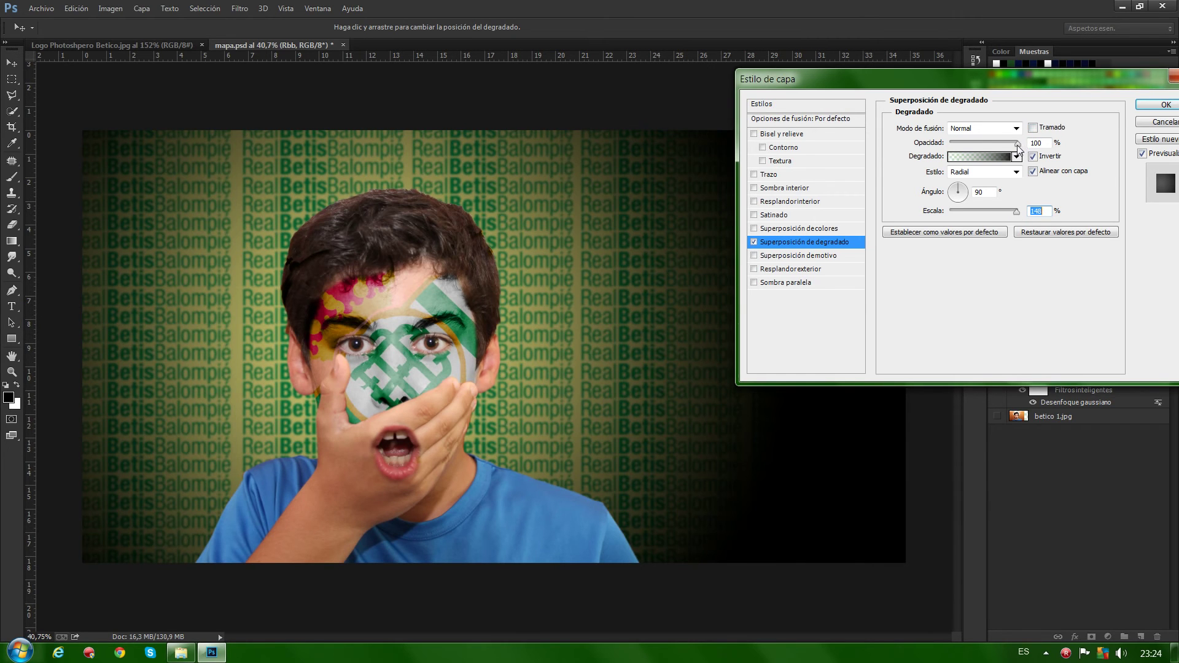
{"action": "left_click", "coordinate": [1016, 145]}
{"action": "mouse_move", "coordinate": [1016, 145]}
{"action": "left_mouse_down"}
{"action": "mouse_move", "coordinate": [989, 149]}
{"action": "mouse_move", "coordinate": [1002, 149]}
{"action": "left_mouse_up"}
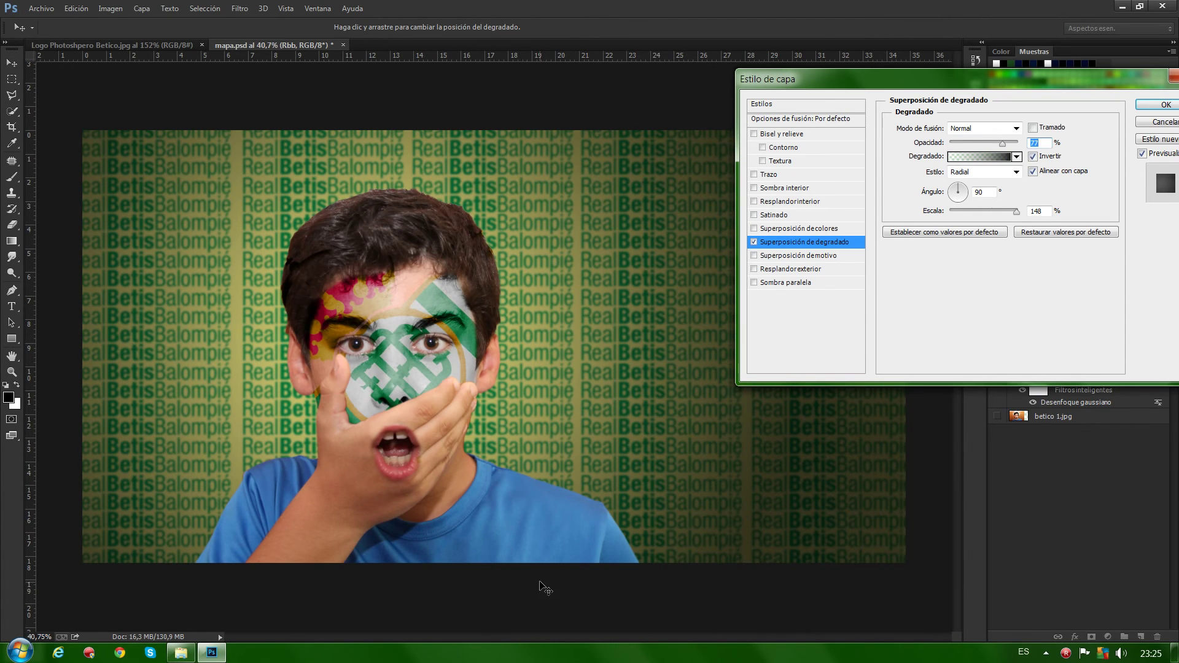
{"action": "left_click", "coordinate": [1160, 107]}
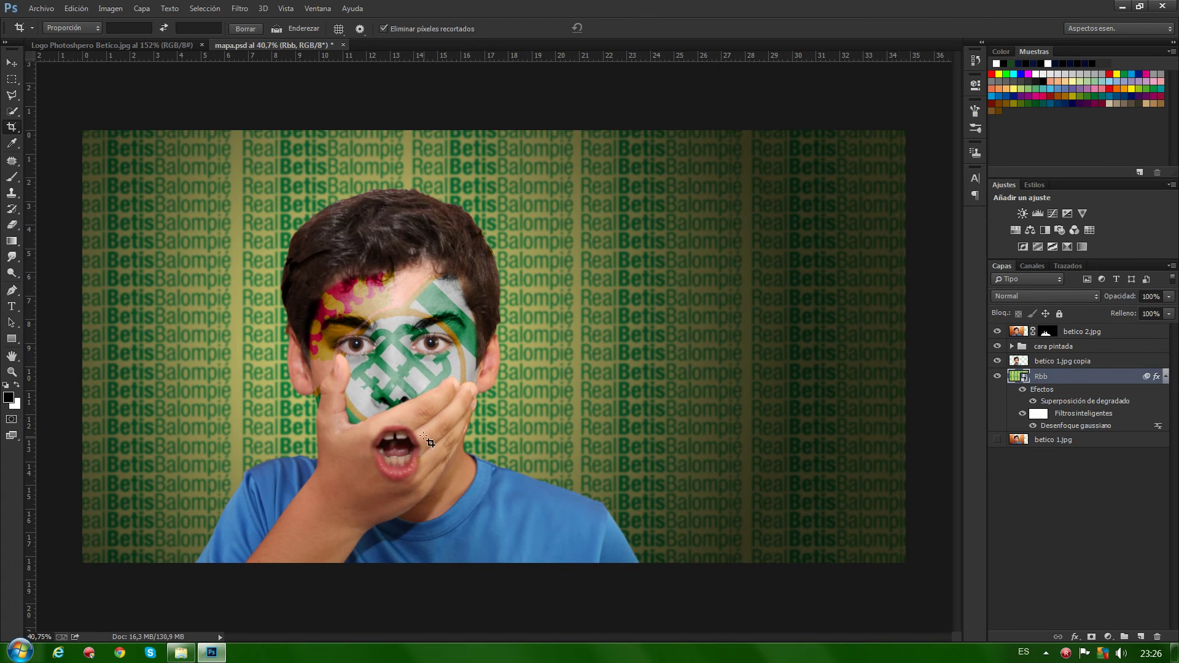
- Zoom in close on the boy's face and make betico 1.jpg copia the active layer
{"action": "scroll", "coordinate": [553, 488], "scroll_direction": "up", "scroll_amount": 5}
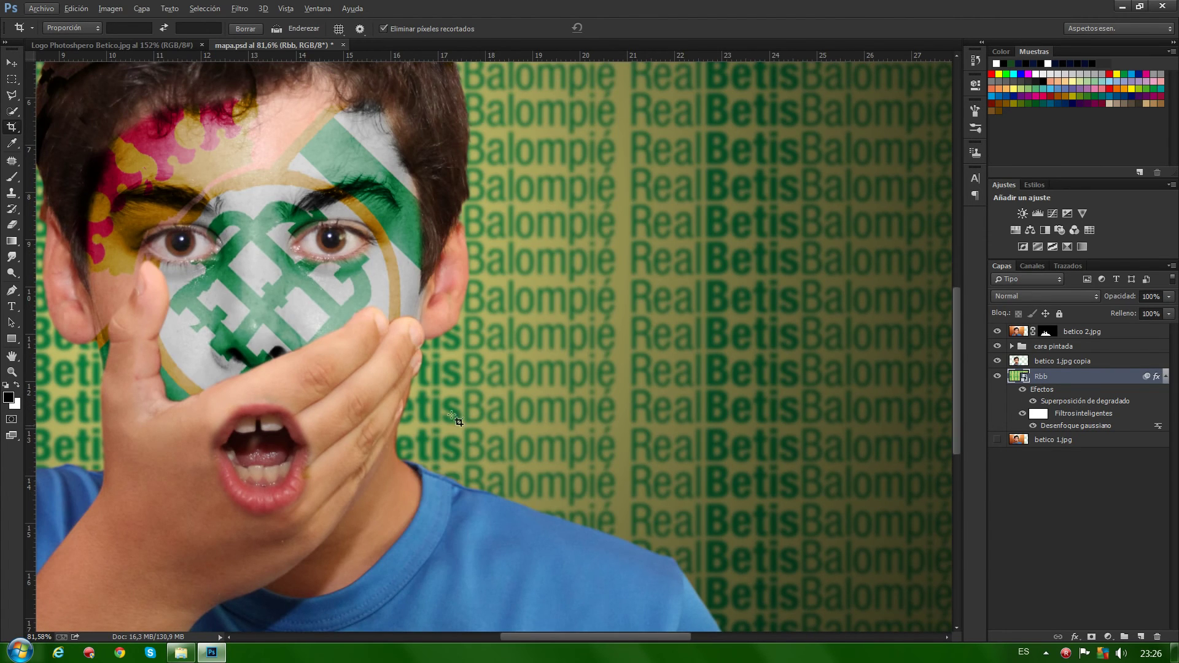
{"action": "left_click_drag", "start_coordinate": [295, 271], "coordinate": [491, 380]}
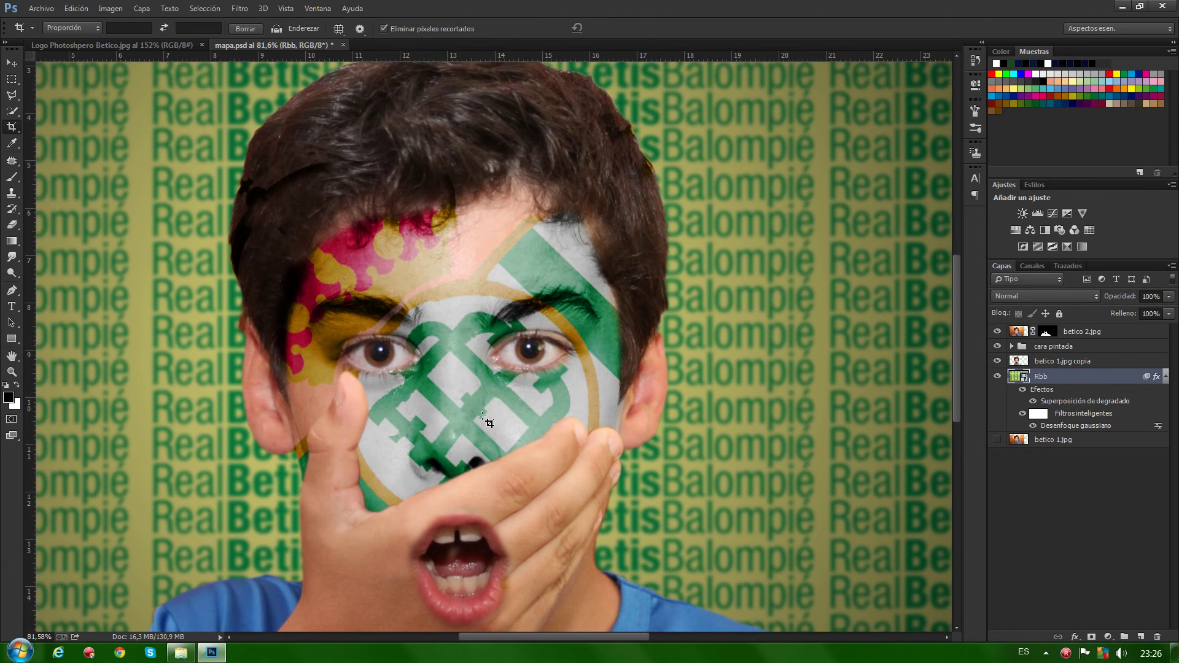
{"action": "scroll", "coordinate": [488, 423], "scroll_direction": "up", "scroll_amount": 2}
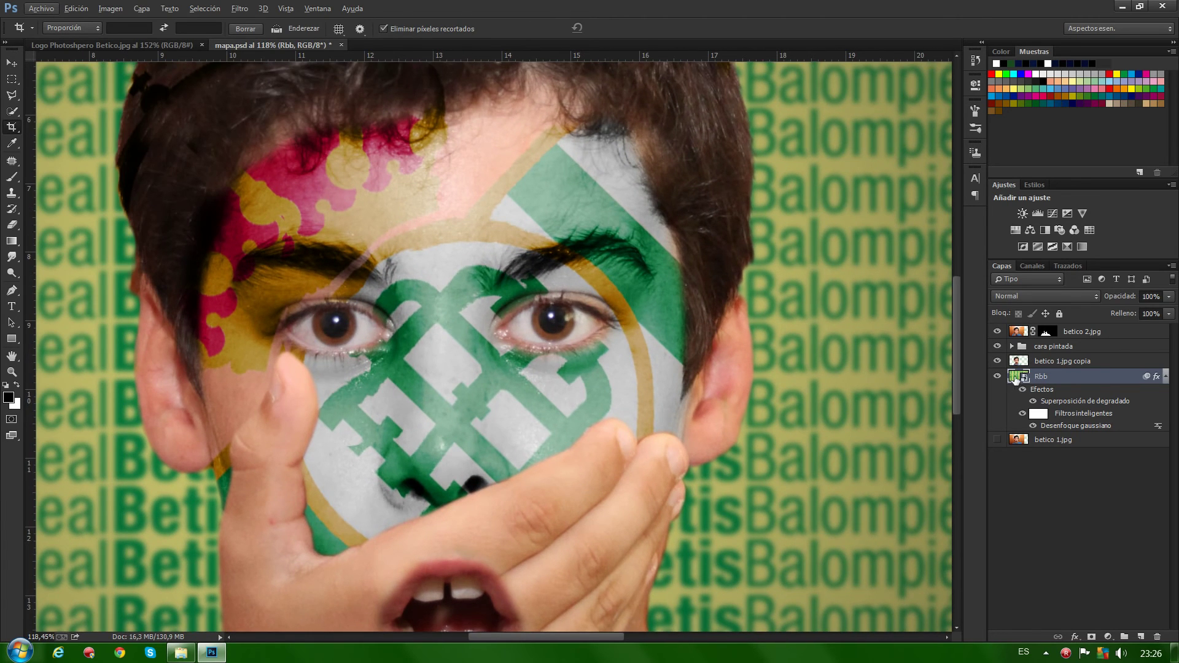
{"action": "left_click", "coordinate": [1016, 362]}
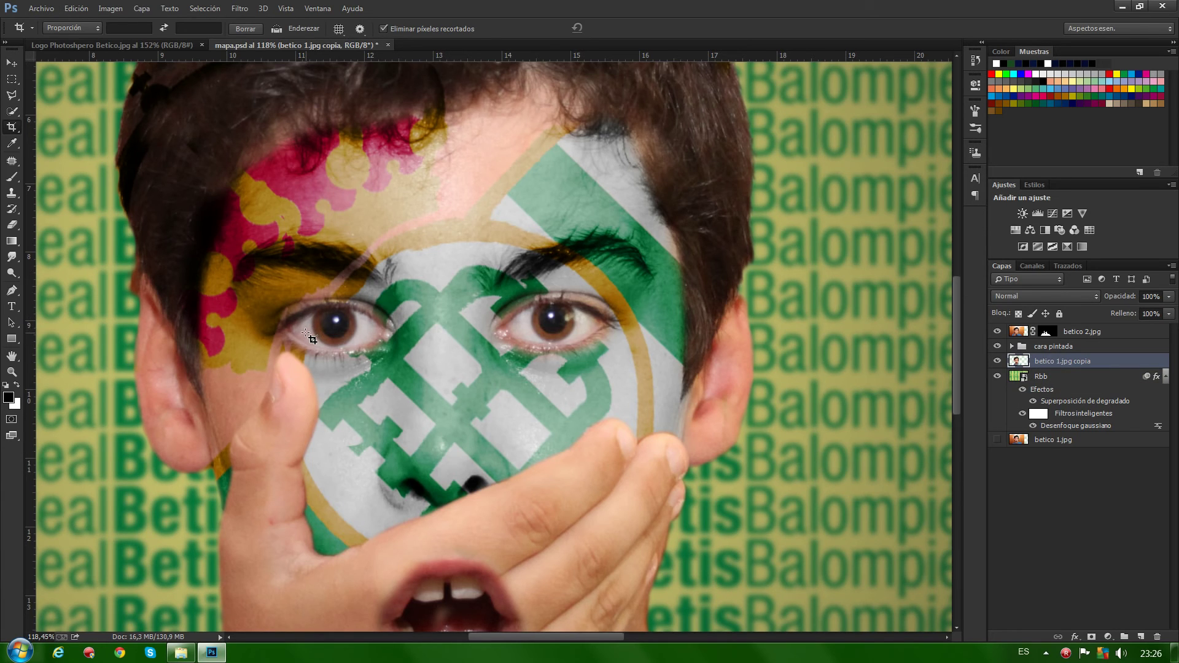
- Paint both irises in Quick Mask, then invert the result to select them
{"action": "left_click", "coordinate": [13, 420]}
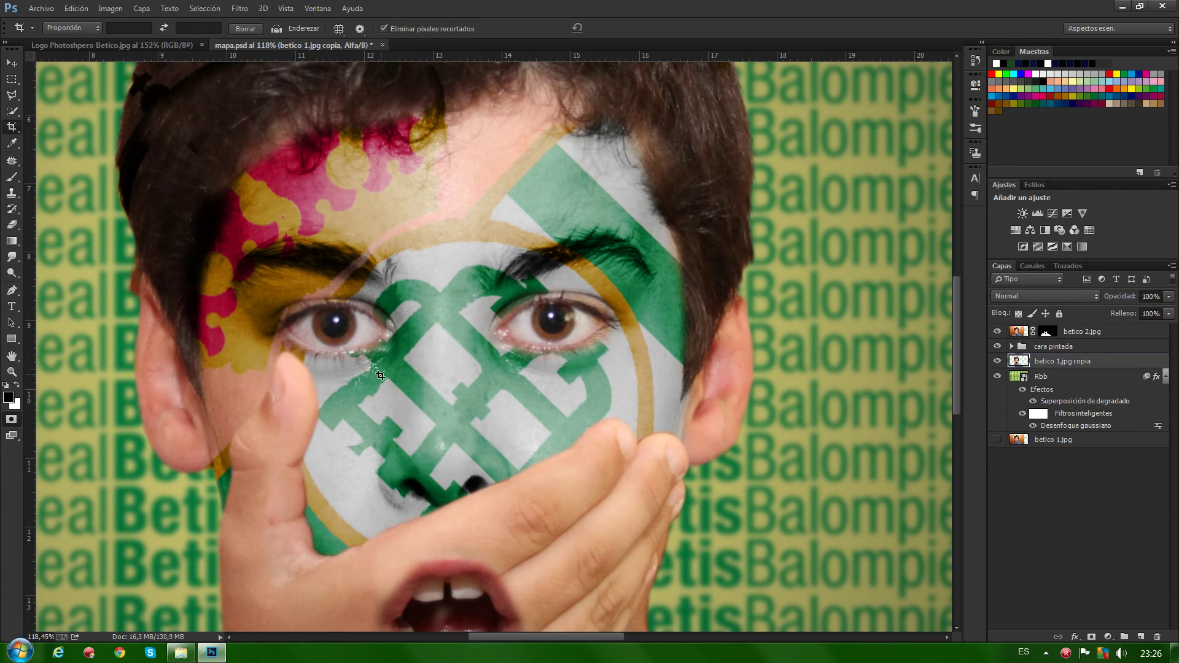
{"action": "left_click", "coordinate": [12, 176]}
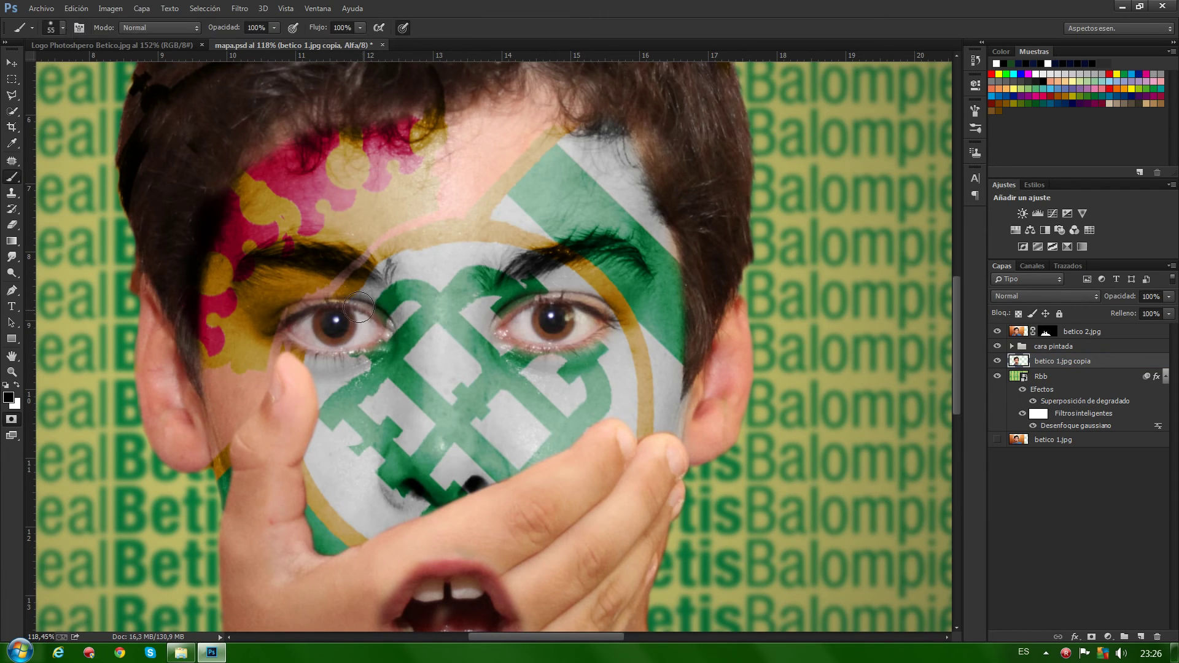
{"action": "left_click_drag", "start_coordinate": [325, 319], "coordinate": [350, 333]}
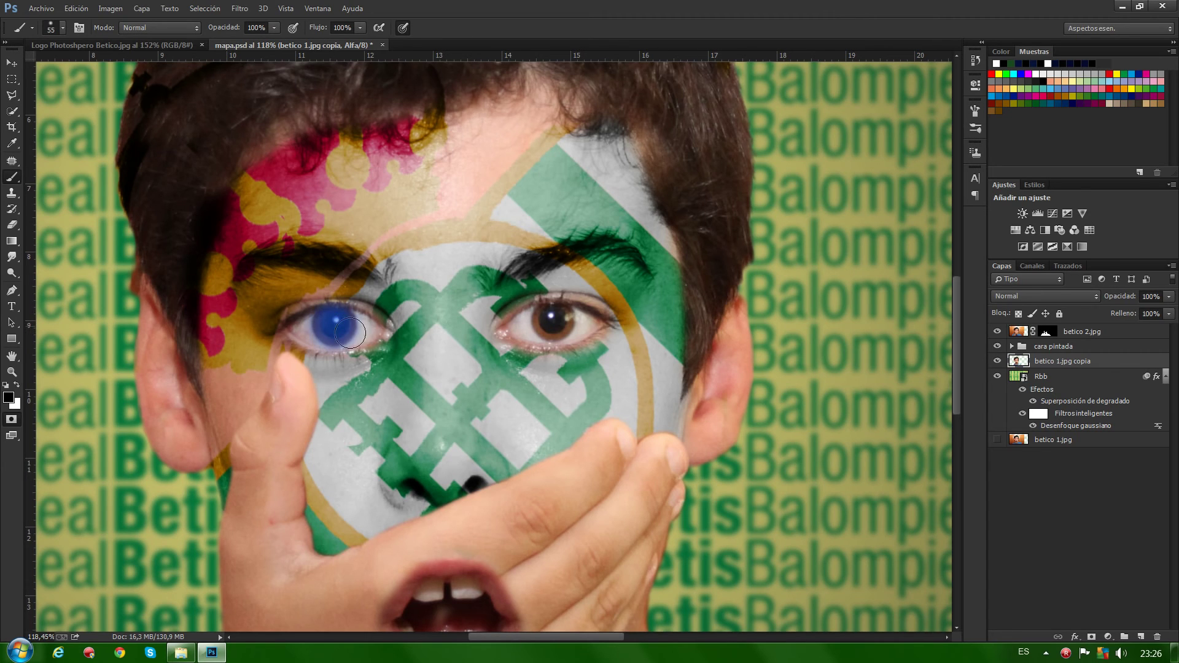
{"action": "left_click_drag", "start_coordinate": [550, 319], "coordinate": [553, 325]}
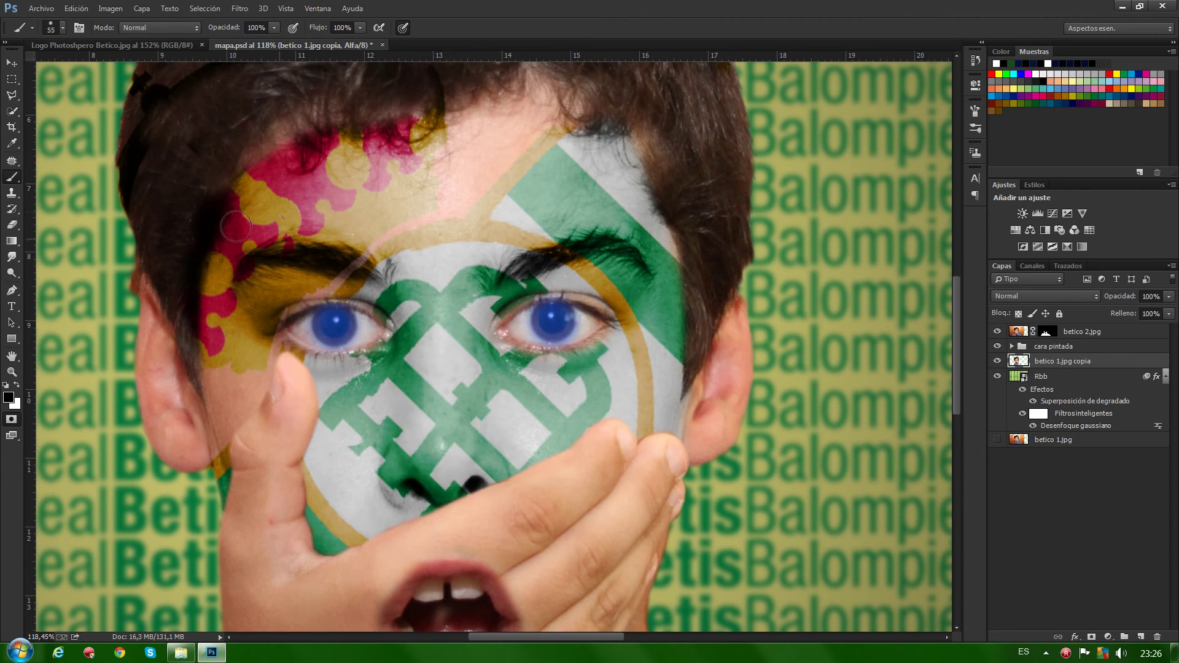
{"action": "left_click", "coordinate": [11, 418]}
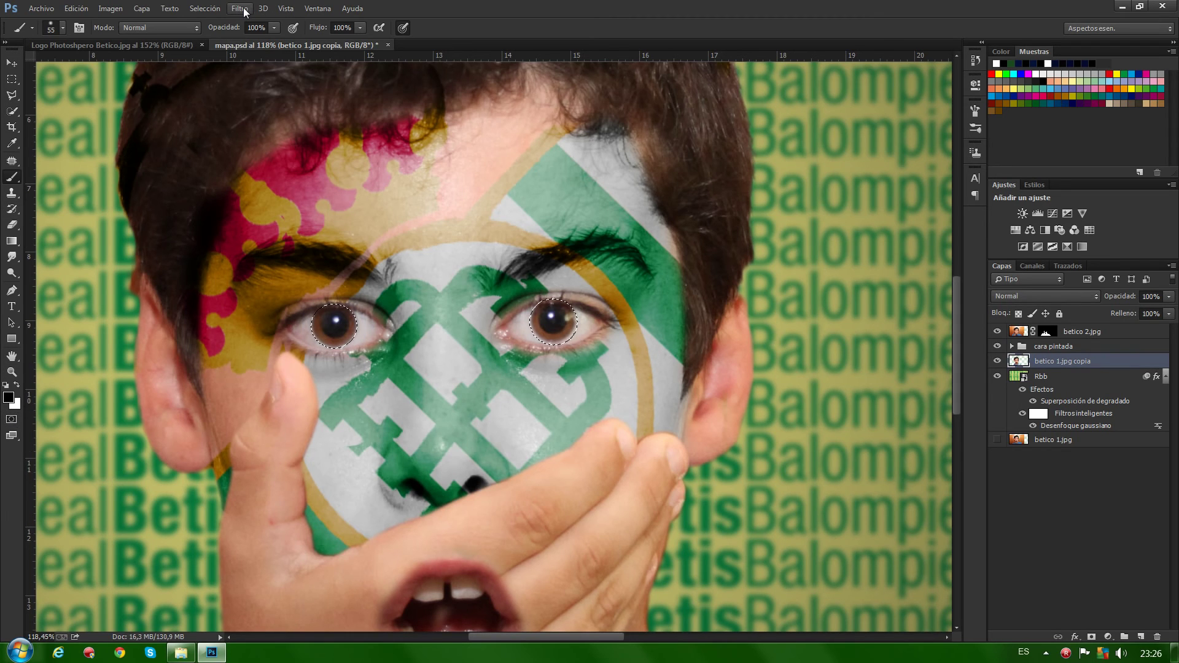
{"action": "left_click", "coordinate": [215, 9]}
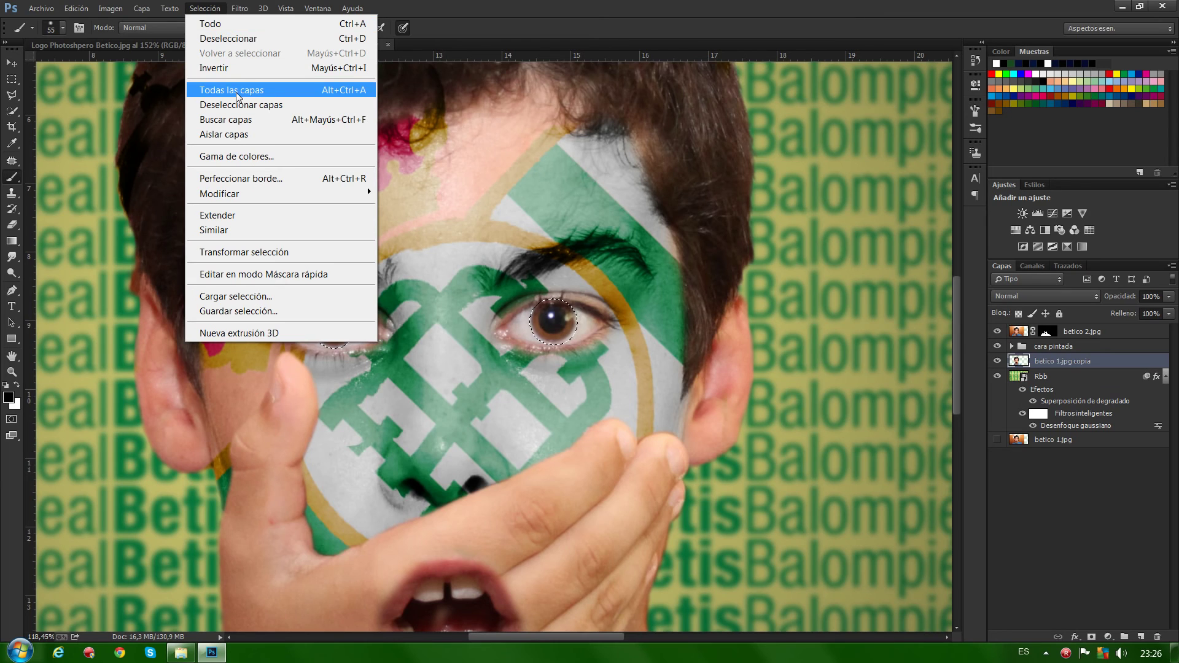
{"action": "left_click", "coordinate": [228, 70]}
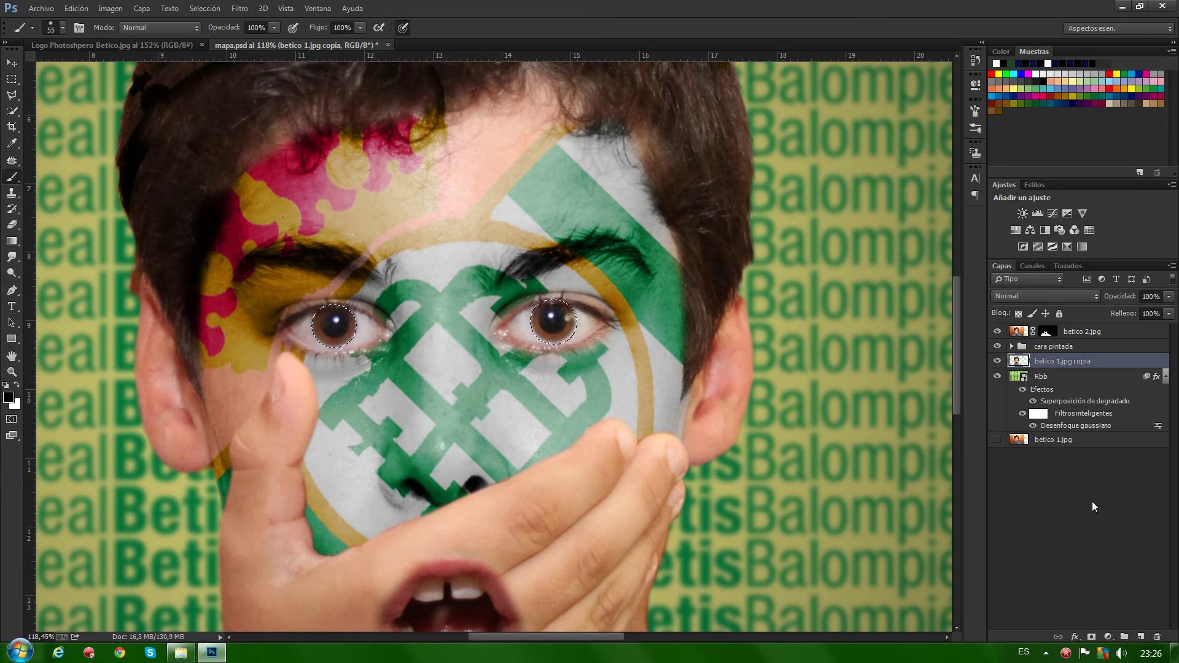
- Add a Tono/saturación adjustment layer with Colorear enabled
{"action": "left_click", "coordinate": [1108, 638]}
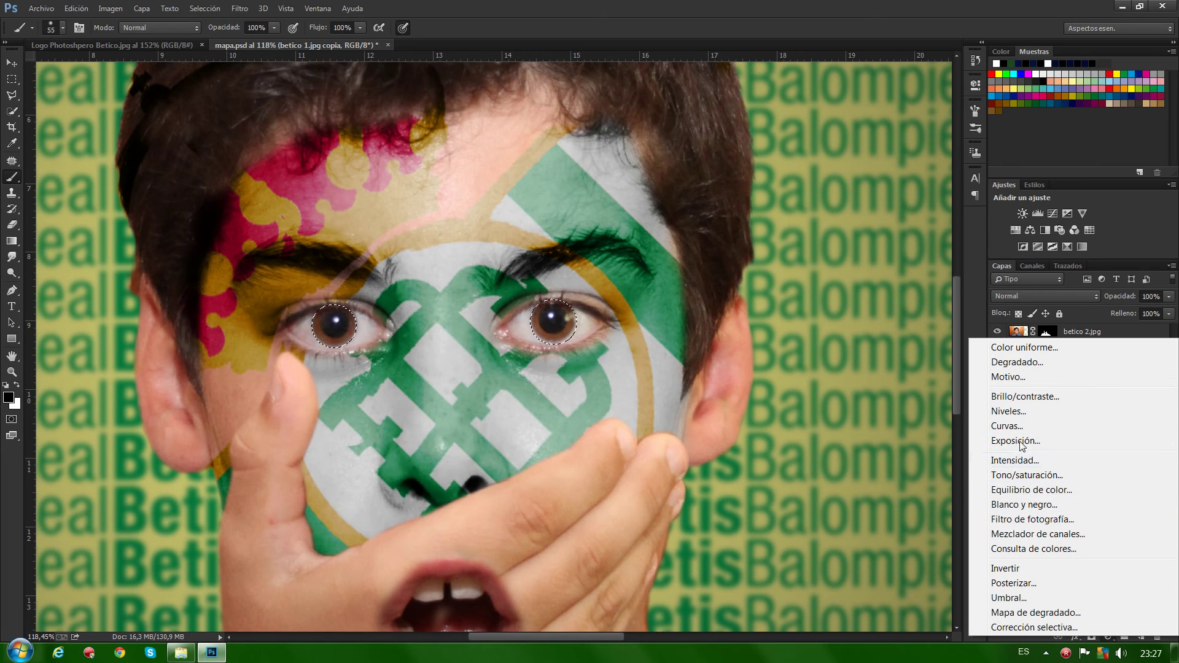
{"action": "left_click", "coordinate": [1015, 474]}
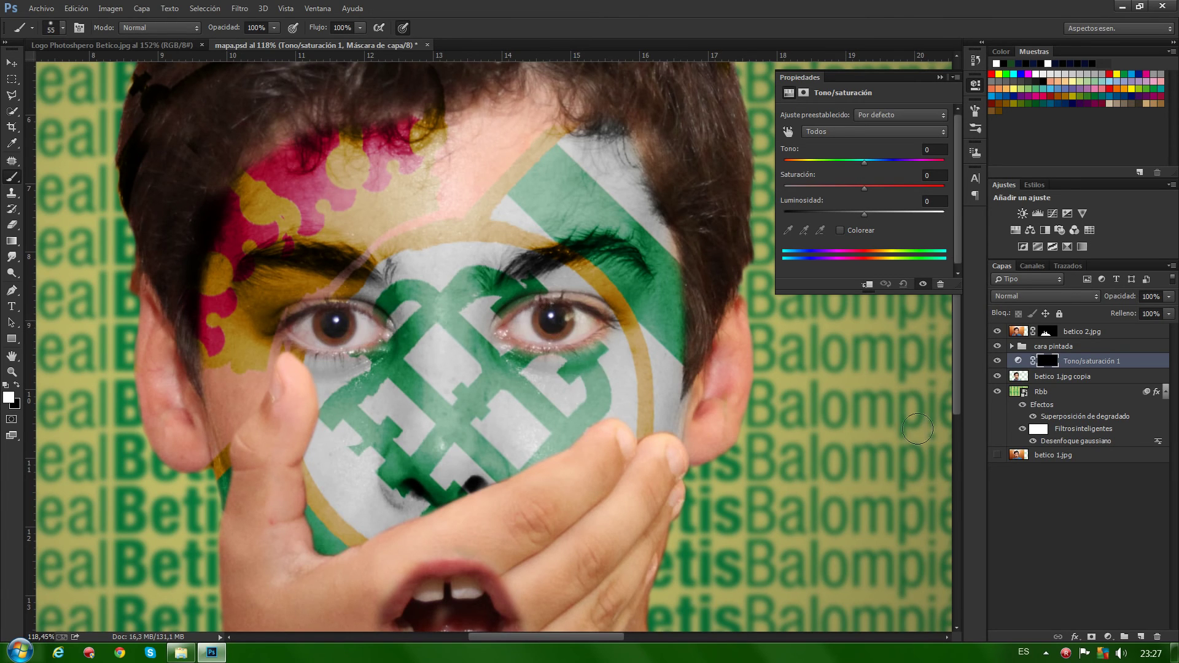
{"action": "left_click", "coordinate": [839, 231]}
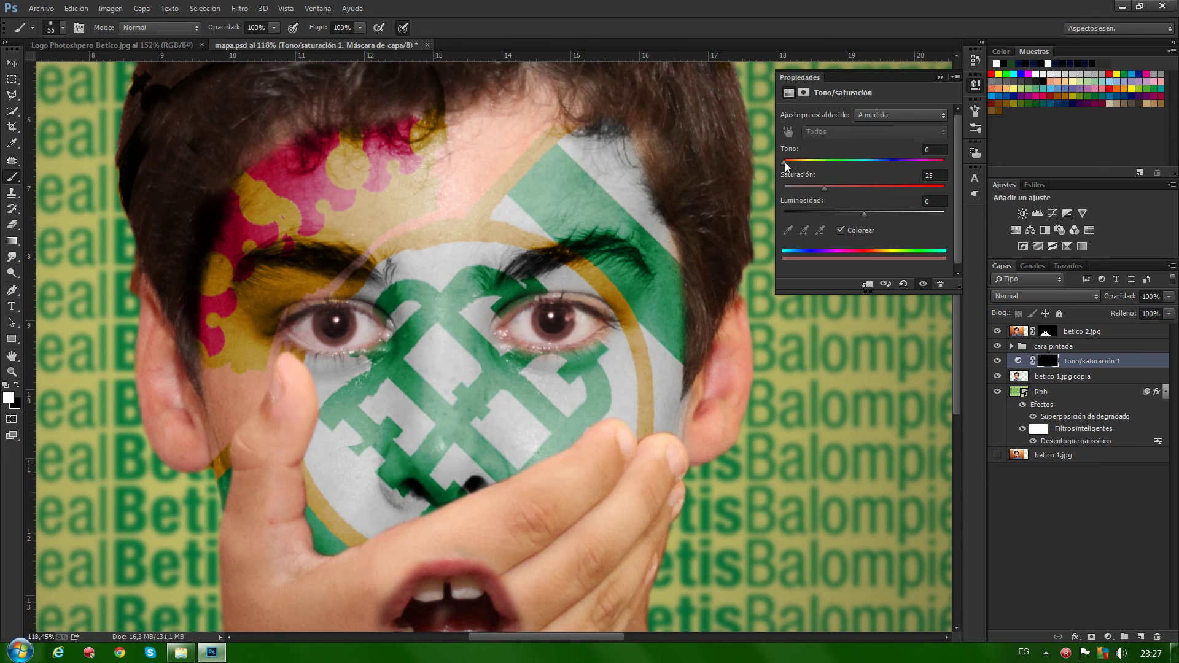
- Tint the irises green with Hue 96, Saturation 37, Lightness -11, and shrink the brush
{"action": "left_click_drag", "start_coordinate": [785, 162], "coordinate": [817, 162]}
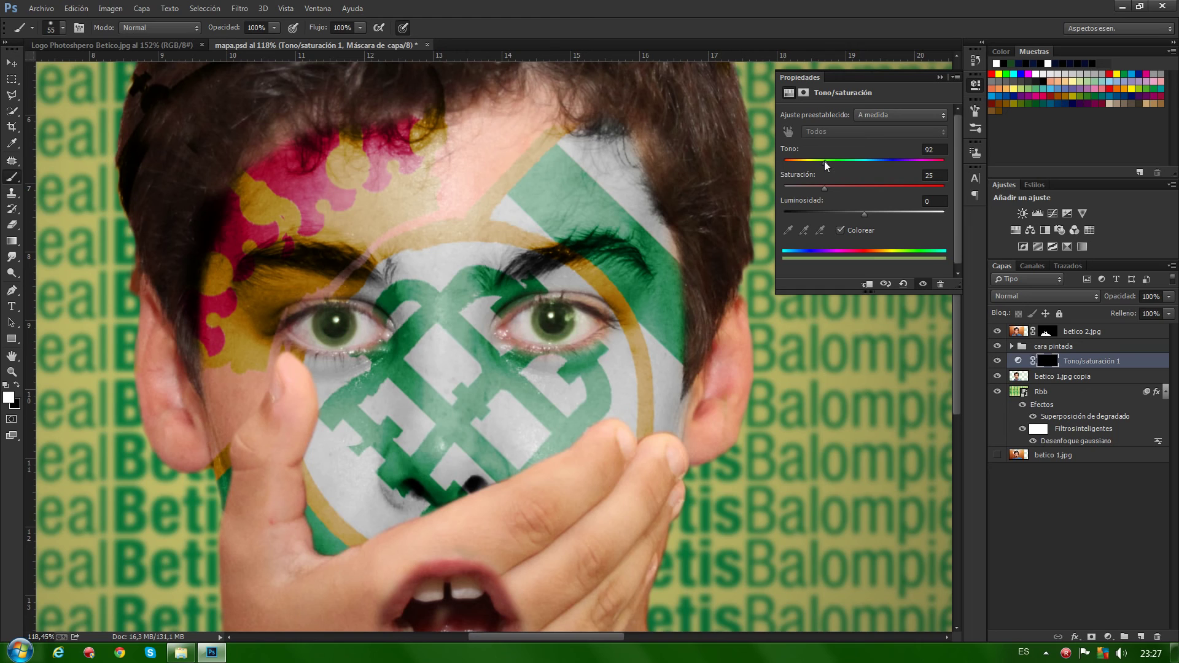
{"action": "mouse_move", "coordinate": [823, 187]}
{"action": "left_mouse_down"}
{"action": "mouse_move", "coordinate": [868, 187]}
{"action": "mouse_move", "coordinate": [842, 162]}
{"action": "mouse_move", "coordinate": [898, 162]}
{"action": "mouse_move", "coordinate": [819, 162]}
{"action": "left_mouse_up"}
{"action": "mouse_move", "coordinate": [864, 211]}
{"action": "left_mouse_down"}
{"action": "mouse_move", "coordinate": [836, 213]}
{"action": "mouse_move", "coordinate": [870, 208]}
{"action": "mouse_move", "coordinate": [855, 211]}
{"action": "left_mouse_up"}
{"action": "left_click_drag", "start_coordinate": [822, 158], "coordinate": [820, 161]}
{"action": "mouse_move", "coordinate": [854, 212]}
{"action": "left_mouse_down"}
{"action": "mouse_move", "coordinate": [933, 213]}
{"action": "mouse_move", "coordinate": [855, 211]}
{"action": "left_mouse_up"}
{"action": "left_click", "coordinate": [939, 77]}
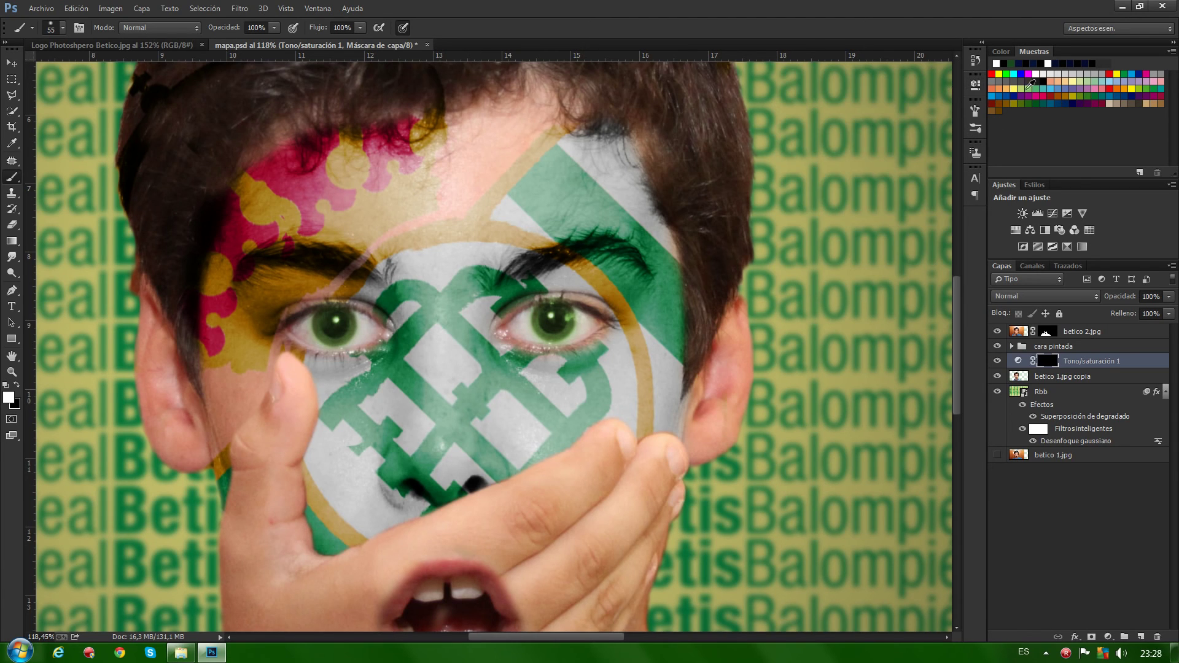
{"action": "right_click", "coordinate": [738, 257], "text": "alt"}
{"action": "right_click", "coordinate": [723, 263], "text": "alt"}
- Swap colours and retune the Tono/saturación 1 hue to 99
{"action": "left_click", "coordinate": [17, 386]}
{"action": "double_click", "coordinate": [1017, 361]}
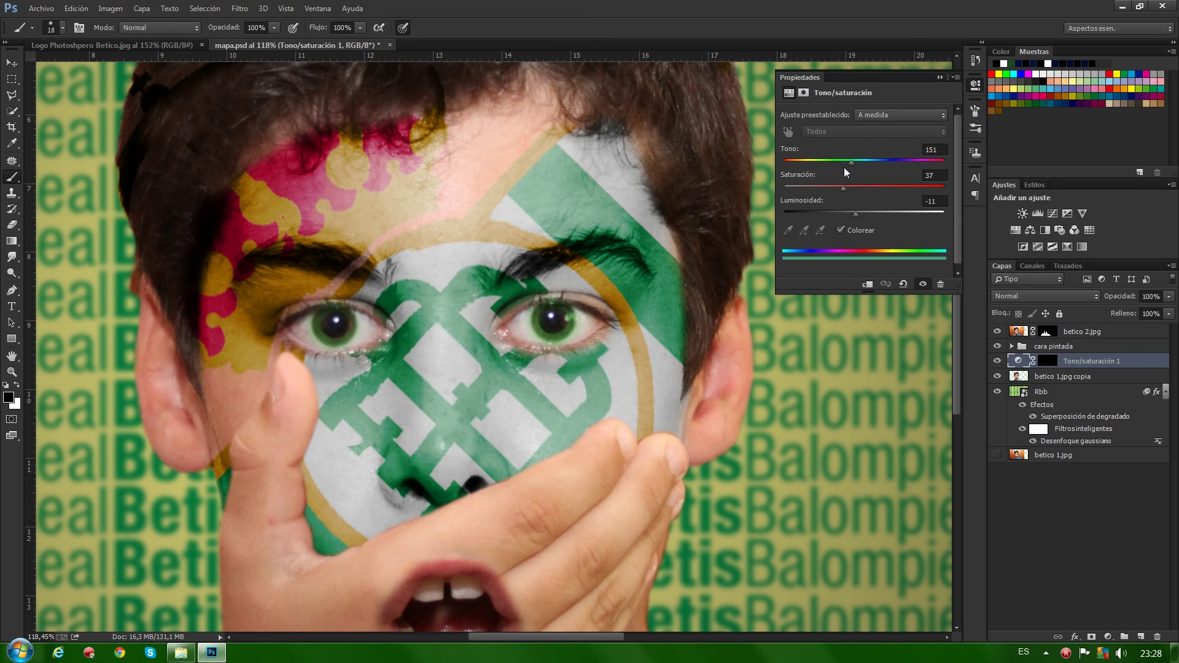
{"action": "left_click_drag", "start_coordinate": [845, 168], "coordinate": [828, 169]}
{"action": "left_click", "coordinate": [940, 77]}
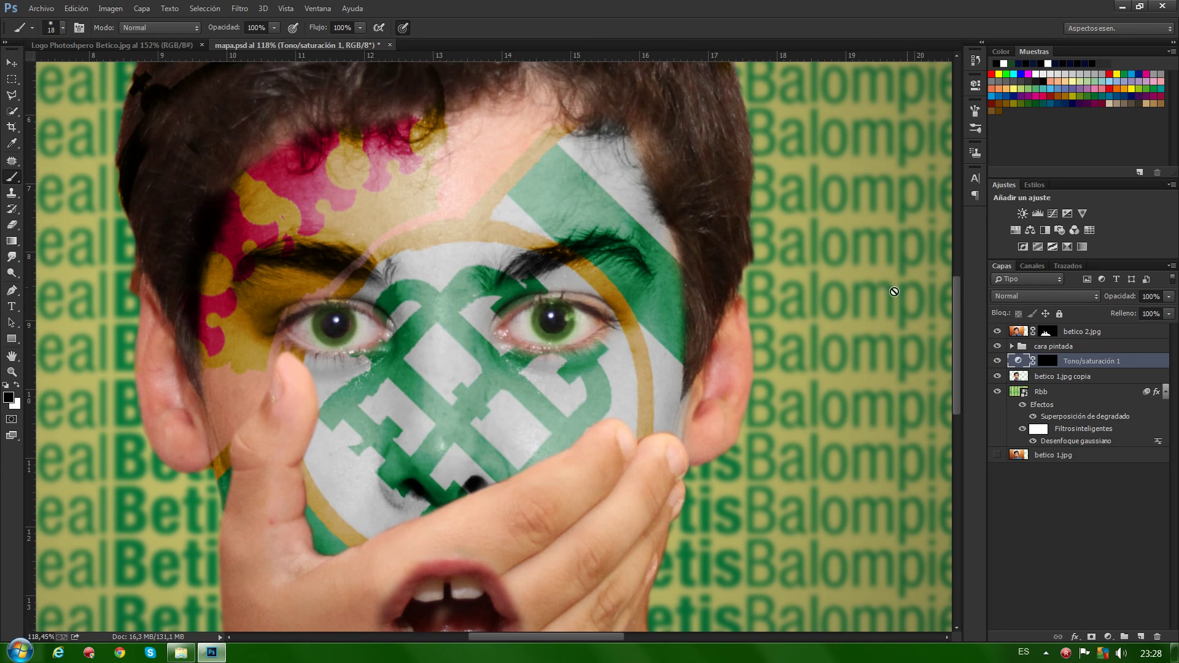
- Zoom out to about 43% and target the betico 2.jpg photo pixels instead of its mask
{"action": "scroll", "coordinate": [754, 280], "scroll_direction": "down", "scroll_amount": 2}
{"action": "scroll", "coordinate": [755, 280], "scroll_direction": "down", "scroll_amount": 1}
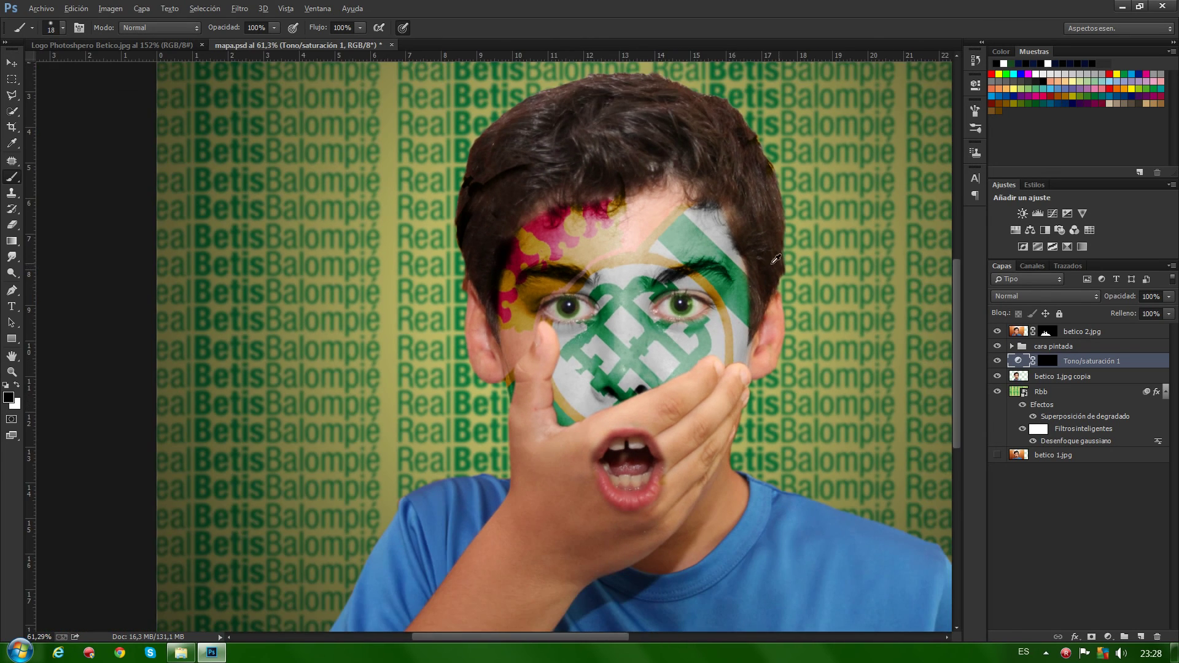
{"action": "scroll", "coordinate": [749, 280], "scroll_direction": "down", "scroll_amount": 1}
{"action": "scroll", "coordinate": [742, 279], "scroll_direction": "down", "scroll_amount": 1}
{"action": "scroll", "coordinate": [742, 279], "scroll_direction": "up", "scroll_amount": 2}
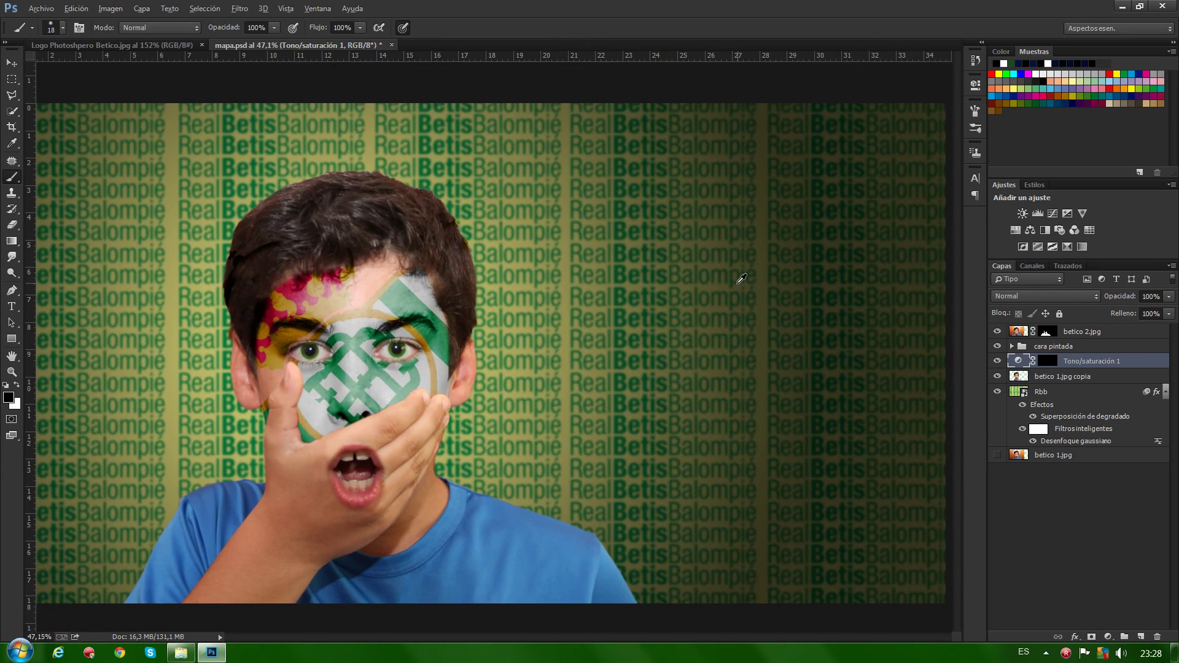
{"action": "scroll", "coordinate": [742, 279], "scroll_direction": "down", "scroll_amount": 1}
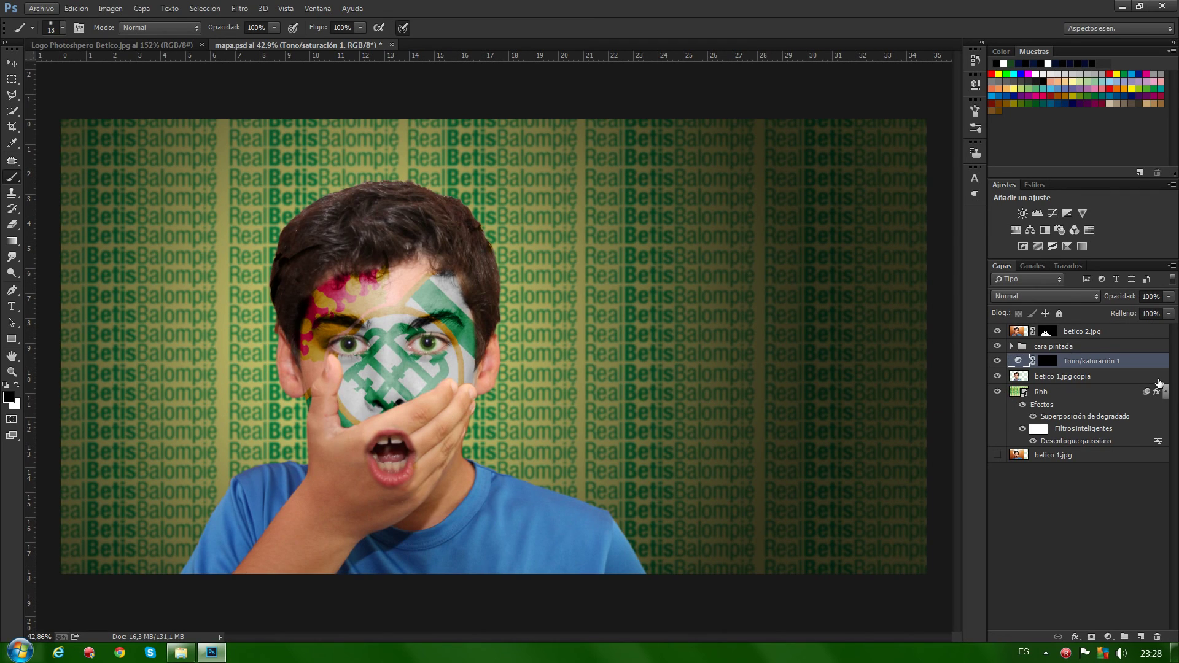
{"action": "left_click", "coordinate": [1047, 334]}
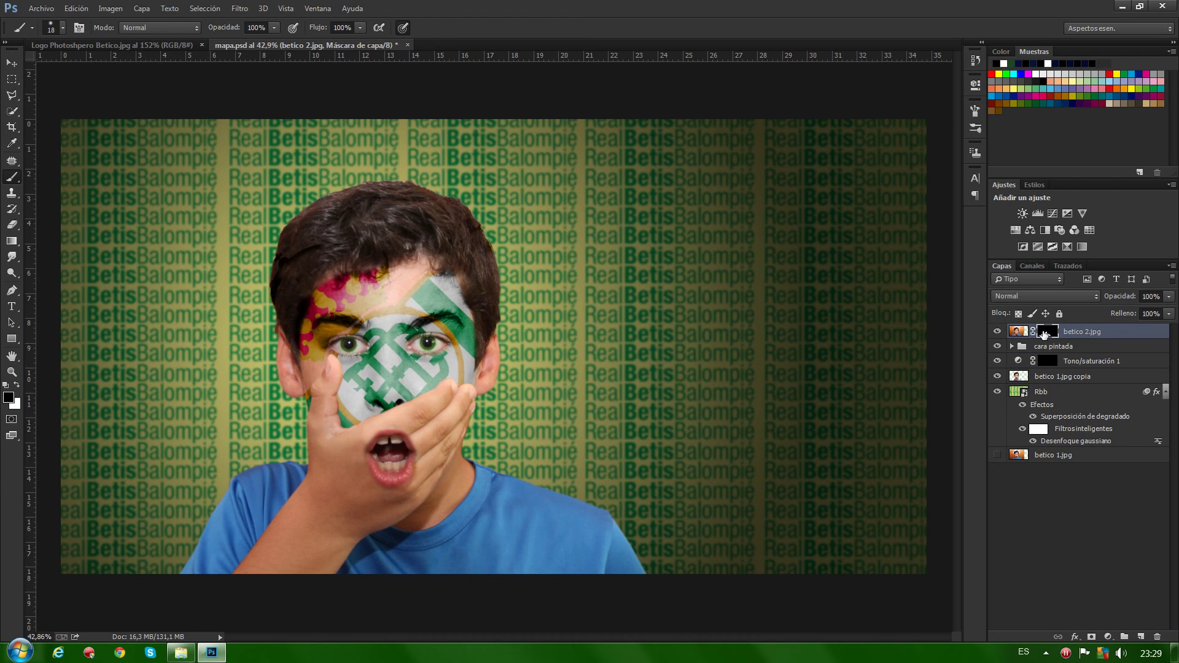
{"action": "left_click", "coordinate": [1017, 332]}
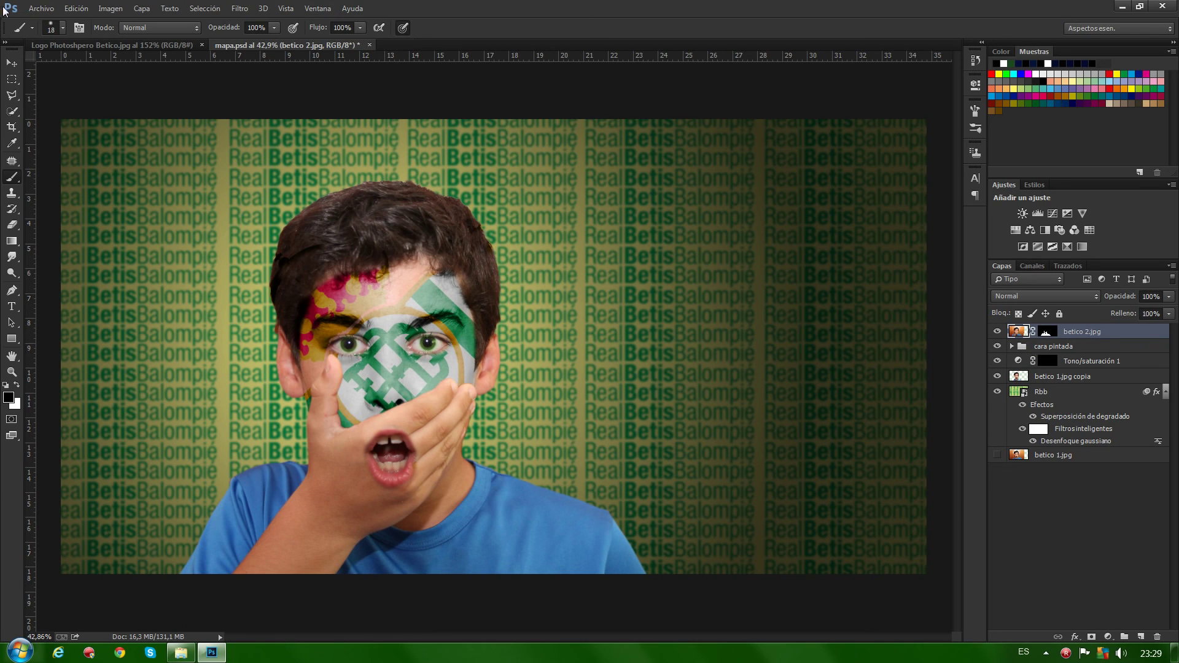
{"action": "left_click", "coordinate": [11, 178]}
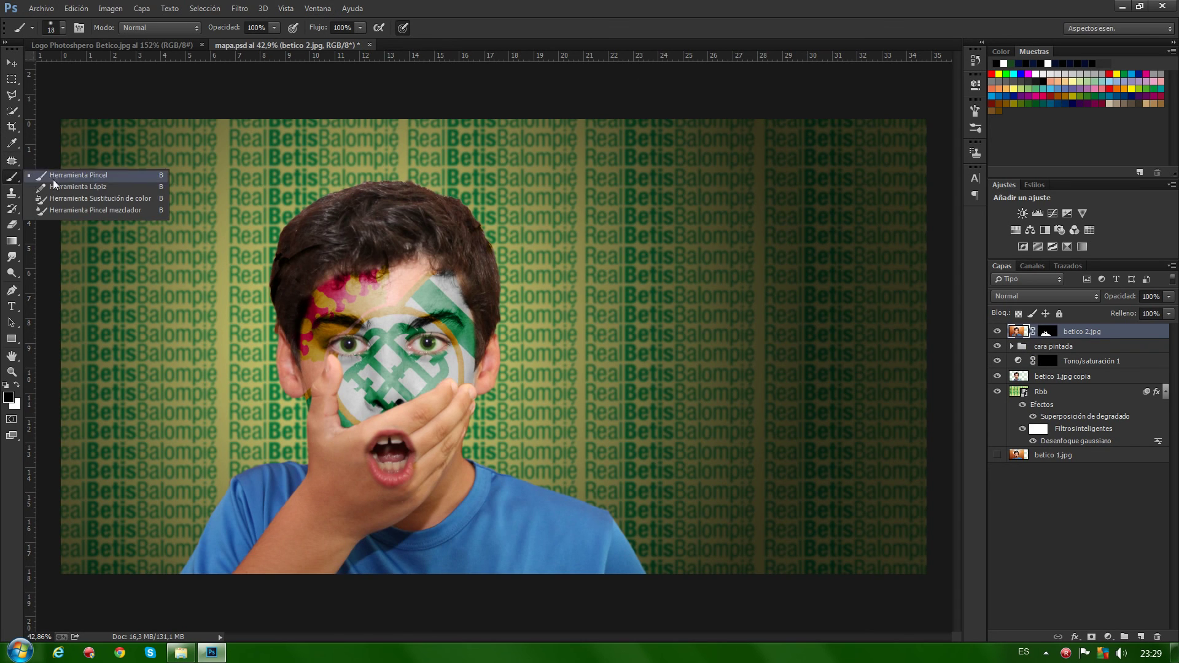
- Recolour the boy's shirt dark green #1e410f with the Color Replacement Tool
{"action": "left_click", "coordinate": [87, 197]}
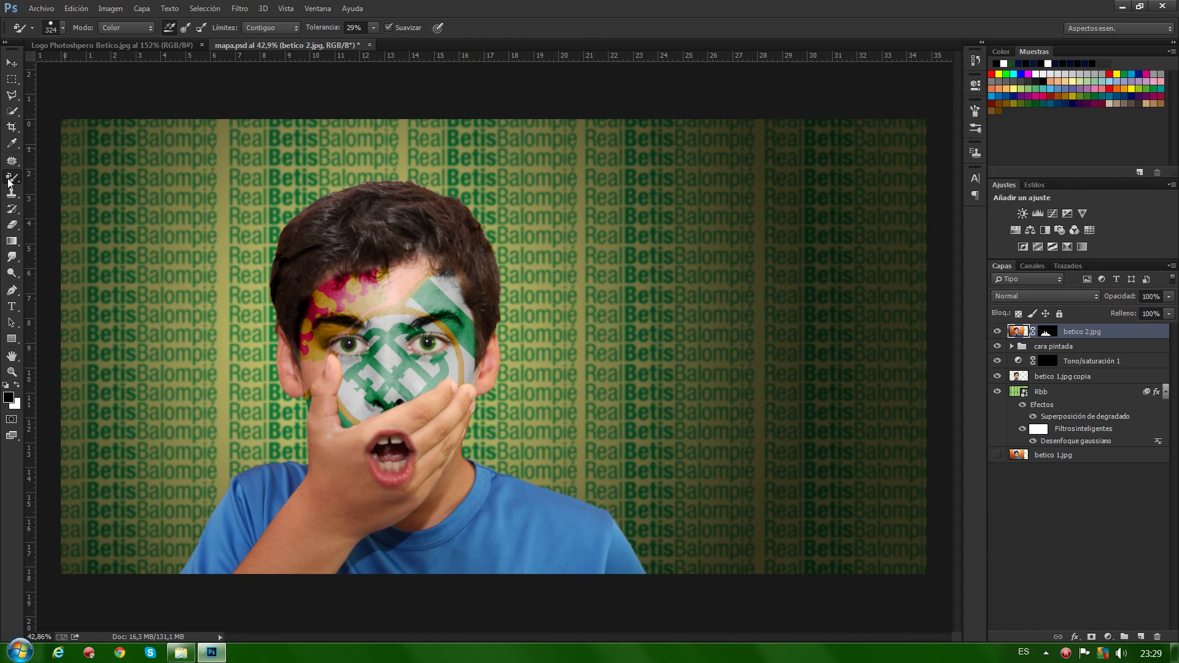
{"action": "left_click", "coordinate": [8, 398]}
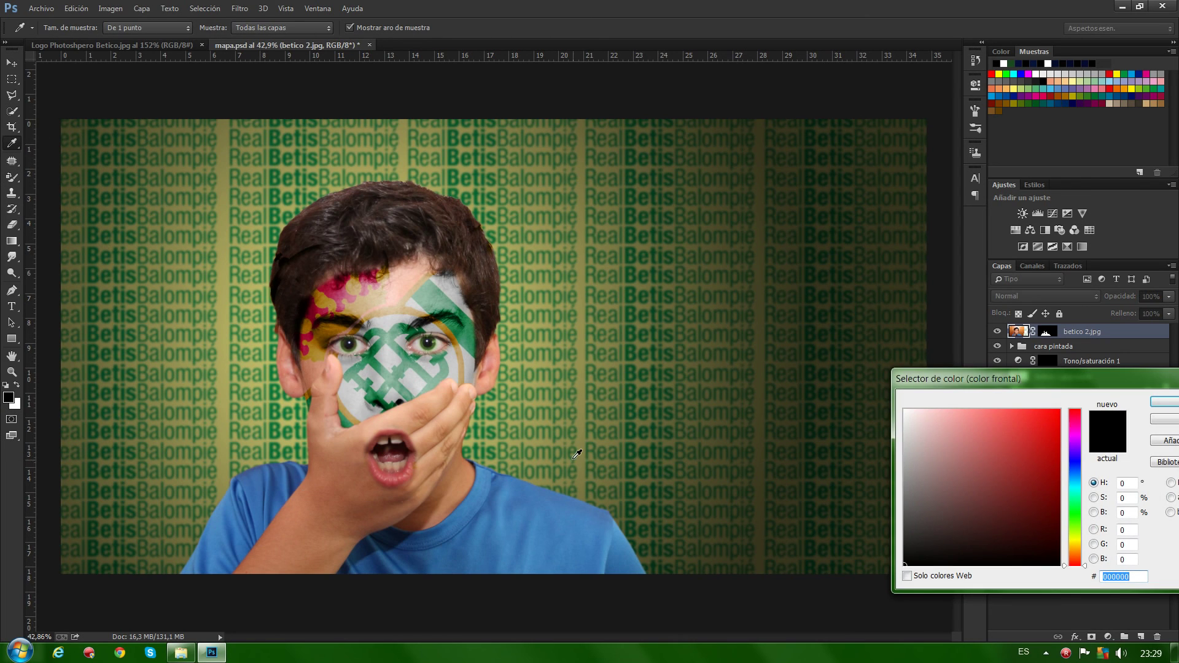
{"action": "left_click", "coordinate": [1073, 521]}
{"action": "left_click", "coordinate": [1024, 526]}
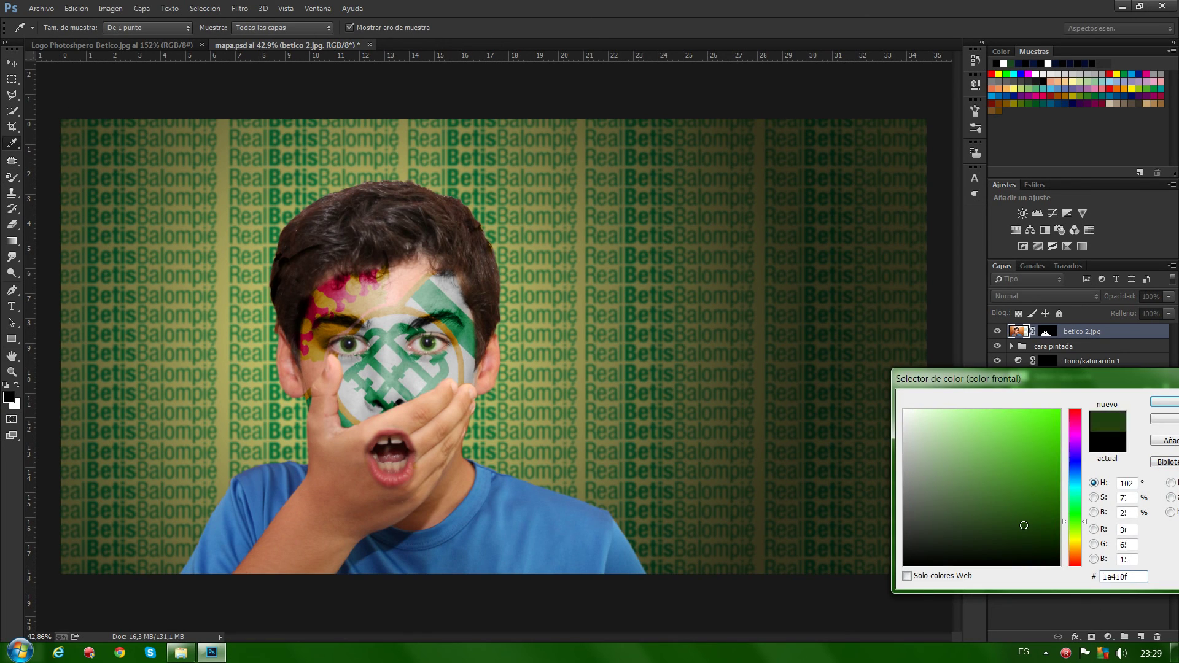
{"action": "left_click", "coordinate": [1164, 406]}
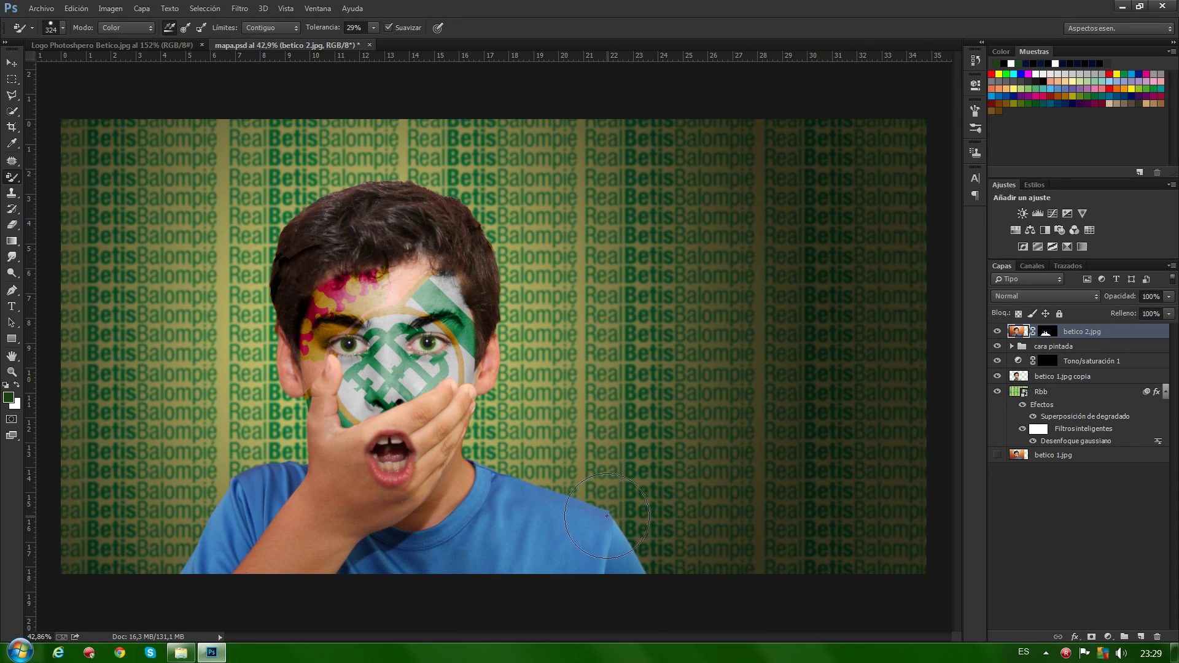
{"action": "mouse_move", "coordinate": [581, 520]}
{"action": "left_mouse_down"}
{"action": "mouse_move", "coordinate": [548, 512]}
{"action": "mouse_move", "coordinate": [419, 550]}
{"action": "mouse_move", "coordinate": [566, 571]}
{"action": "left_mouse_up"}
{"action": "mouse_move", "coordinate": [317, 458]}
{"action": "left_mouse_down"}
{"action": "mouse_move", "coordinate": [221, 538]}
{"action": "mouse_move", "coordinate": [292, 473]}
{"action": "left_mouse_up"}
- Add cara pintada, Tono/saturación 1 and betico 1.jpg copia to the layer selection
{"action": "left_click", "coordinate": [1115, 354], "text": "shift"}
{"action": "left_click", "coordinate": [1121, 365], "text": "shift"}
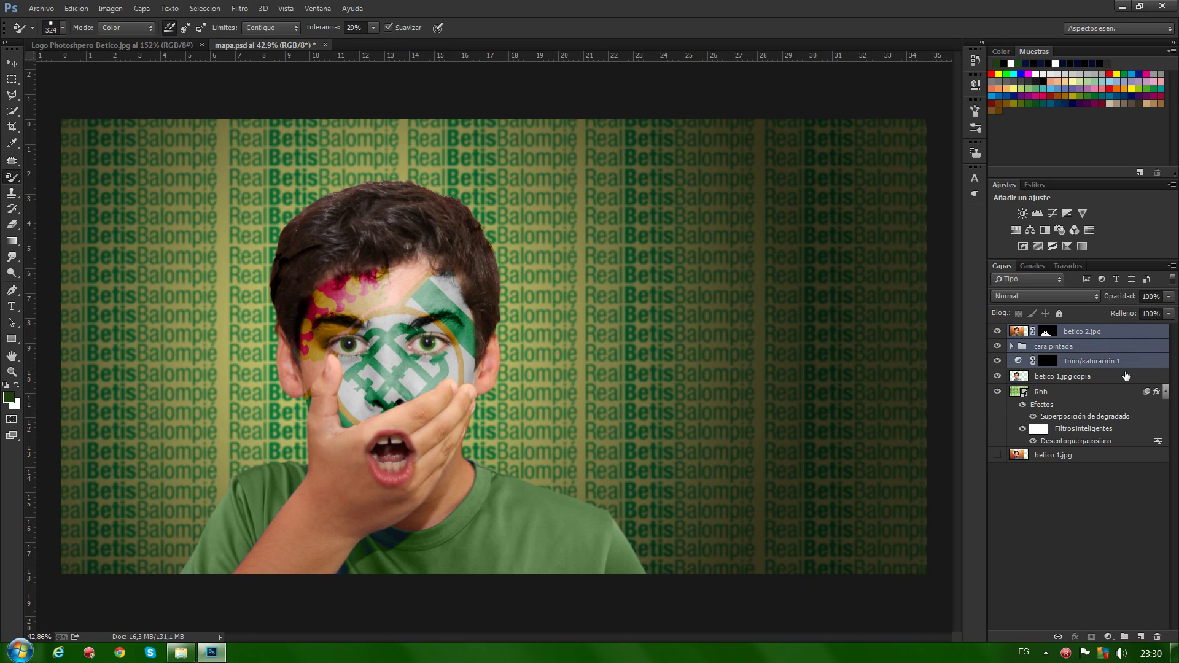
{"action": "left_click", "coordinate": [1125, 377], "text": "shift"}
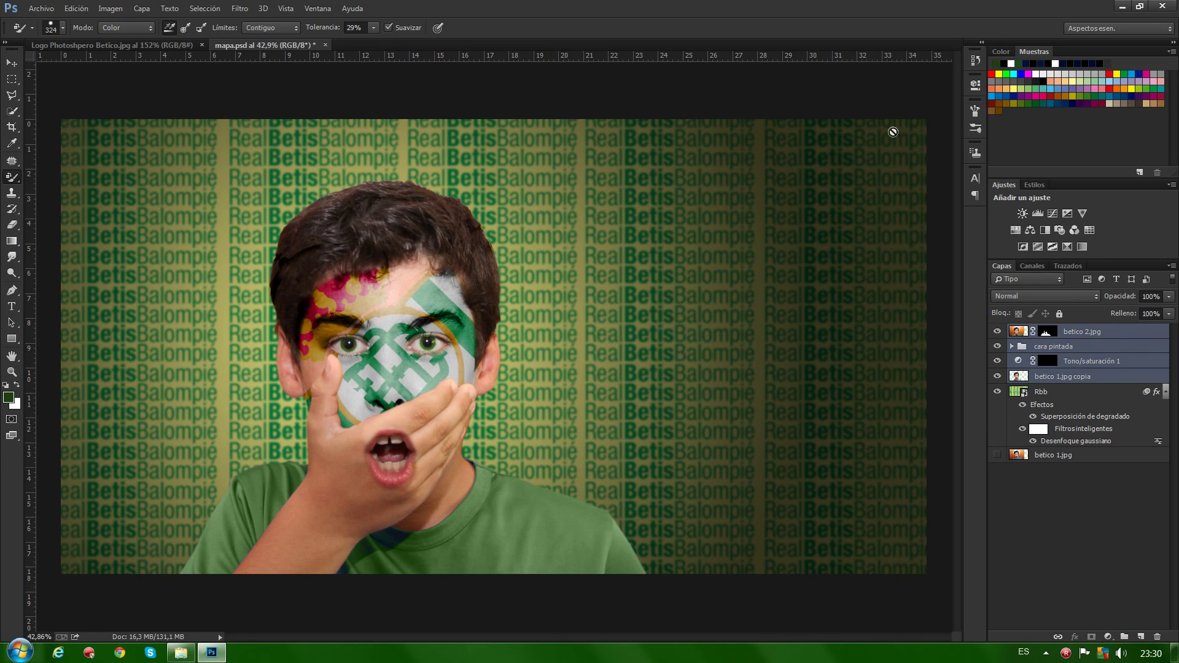
- Move the selected boy layers left and slightly up, then select only betico 2.jpg
{"action": "left_click", "coordinate": [11, 63]}
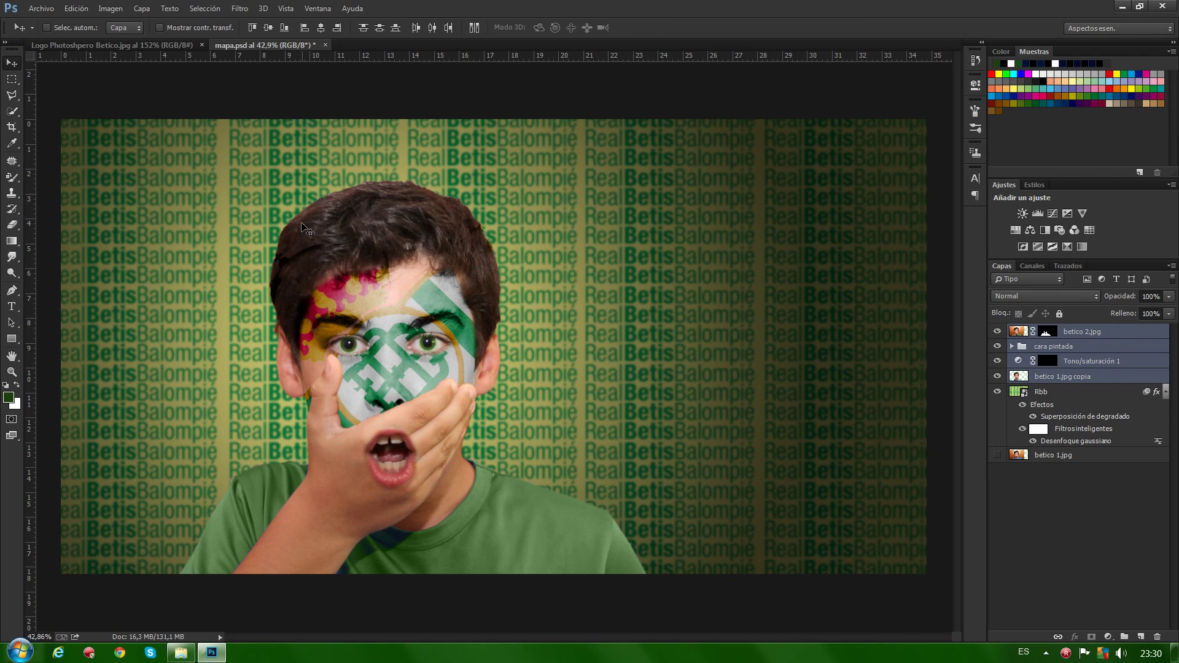
{"action": "left_click_drag", "start_coordinate": [300, 227], "coordinate": [233, 231]}
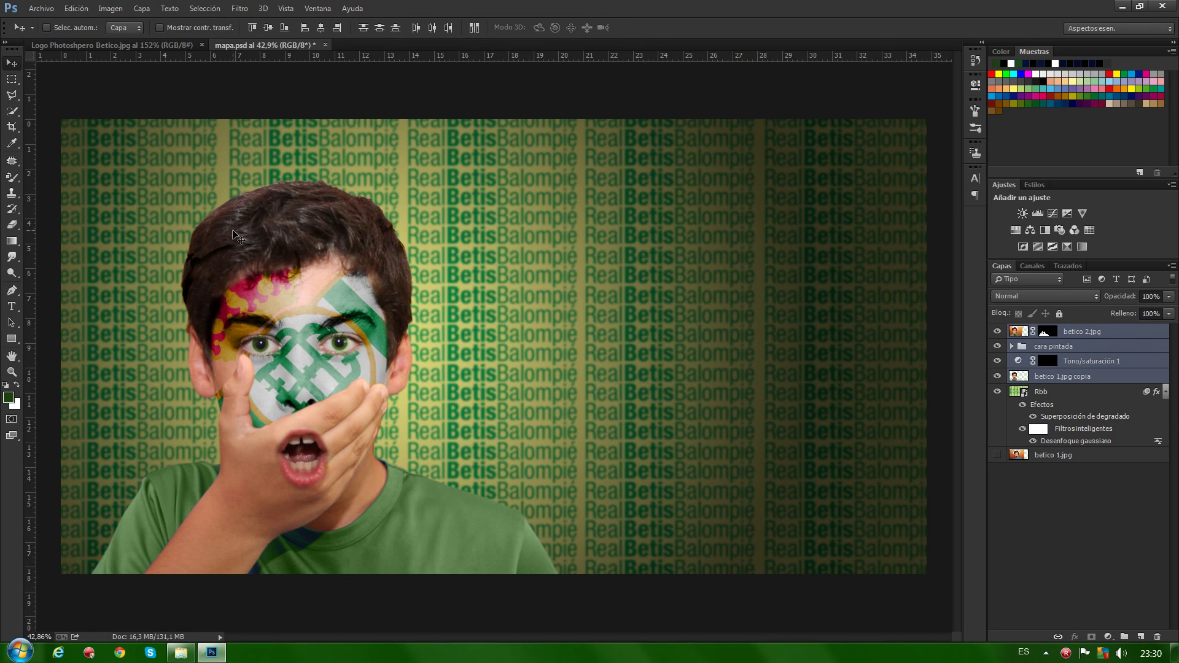
{"action": "left_click", "coordinate": [1129, 337]}
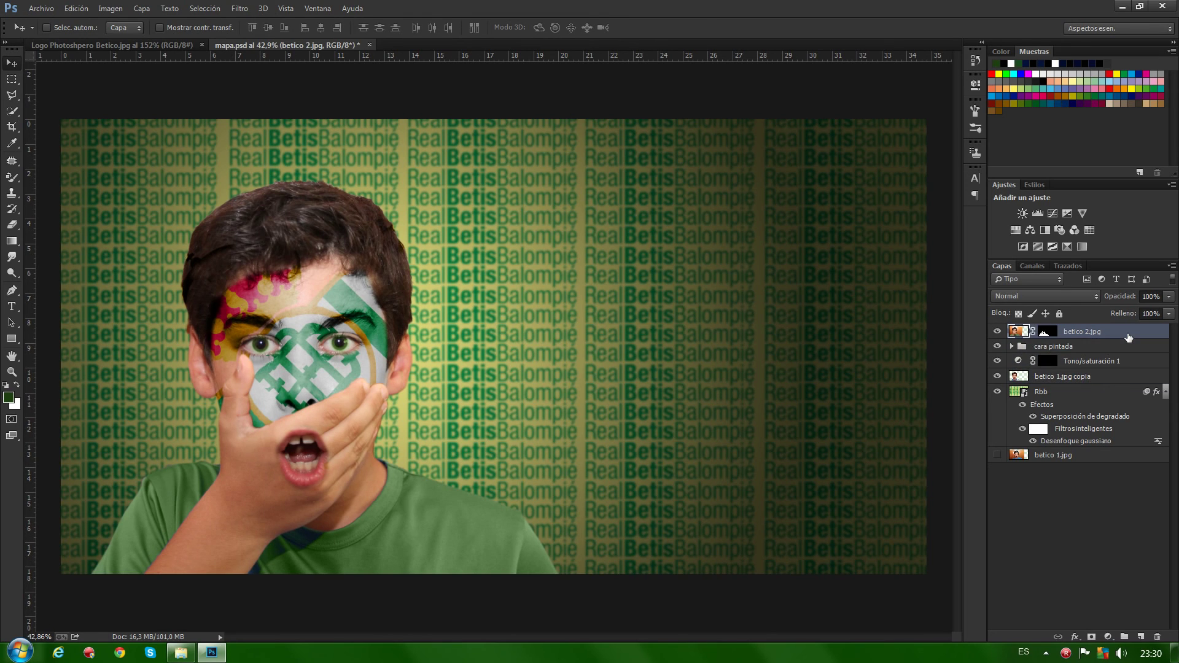
- Crop away the right part of the background and make the Rbb layer active
{"action": "left_click", "coordinate": [13, 127]}
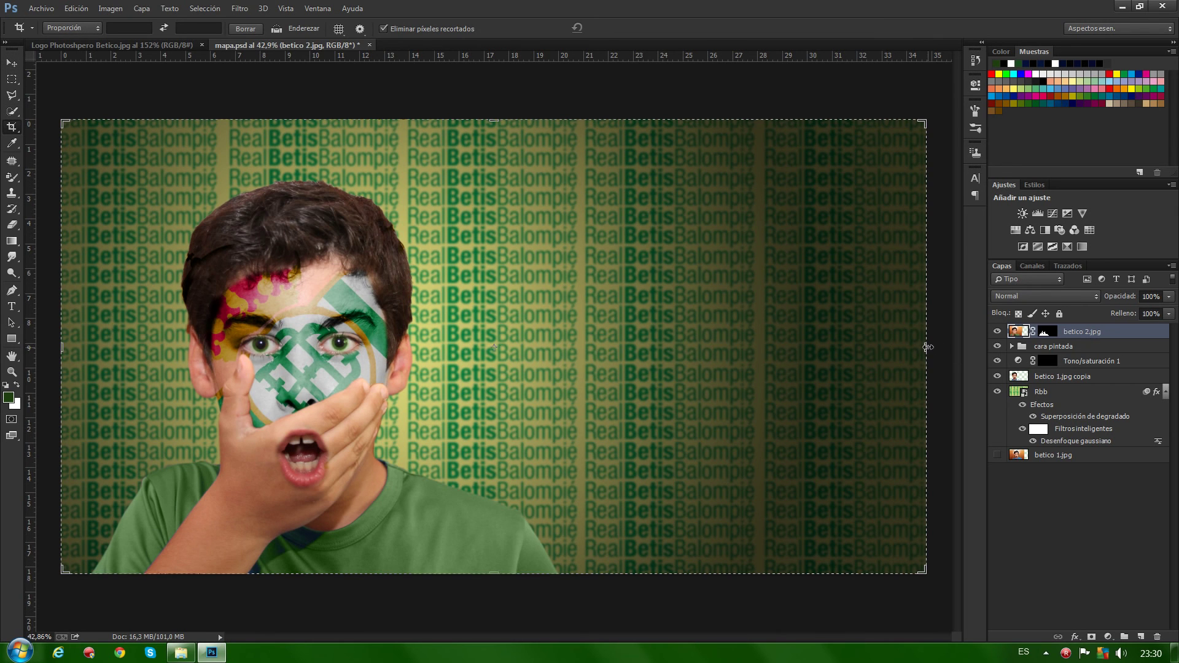
{"action": "left_click_drag", "start_coordinate": [927, 348], "coordinate": [851, 351]}
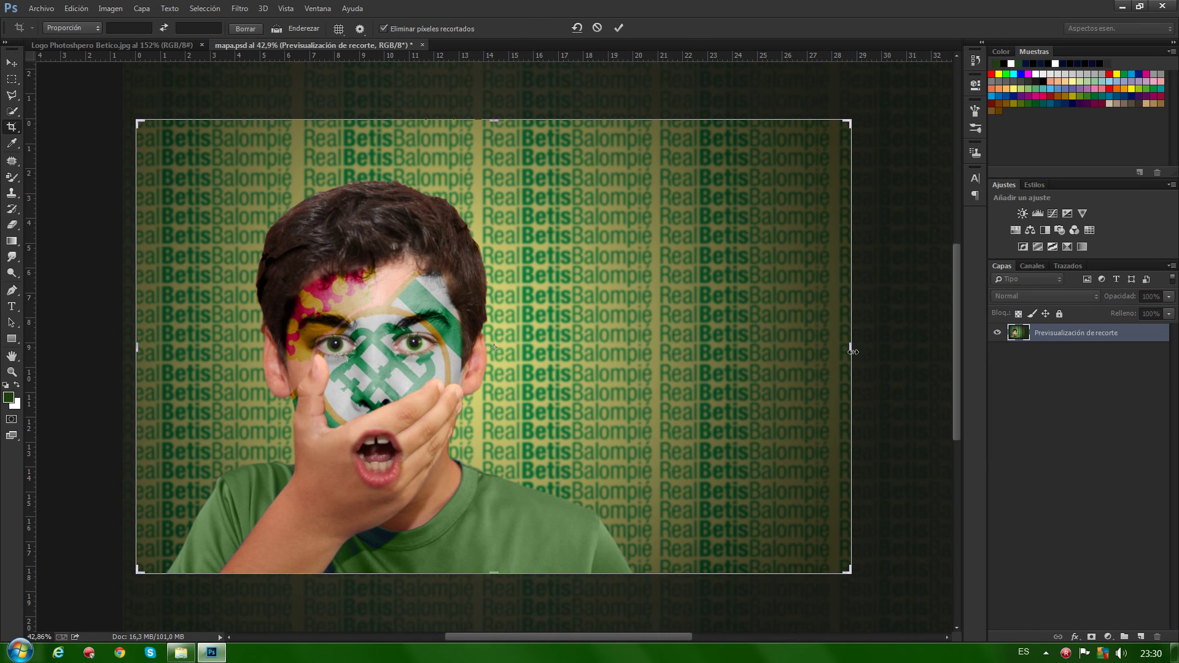
{"action": "left_click", "coordinate": [619, 28]}
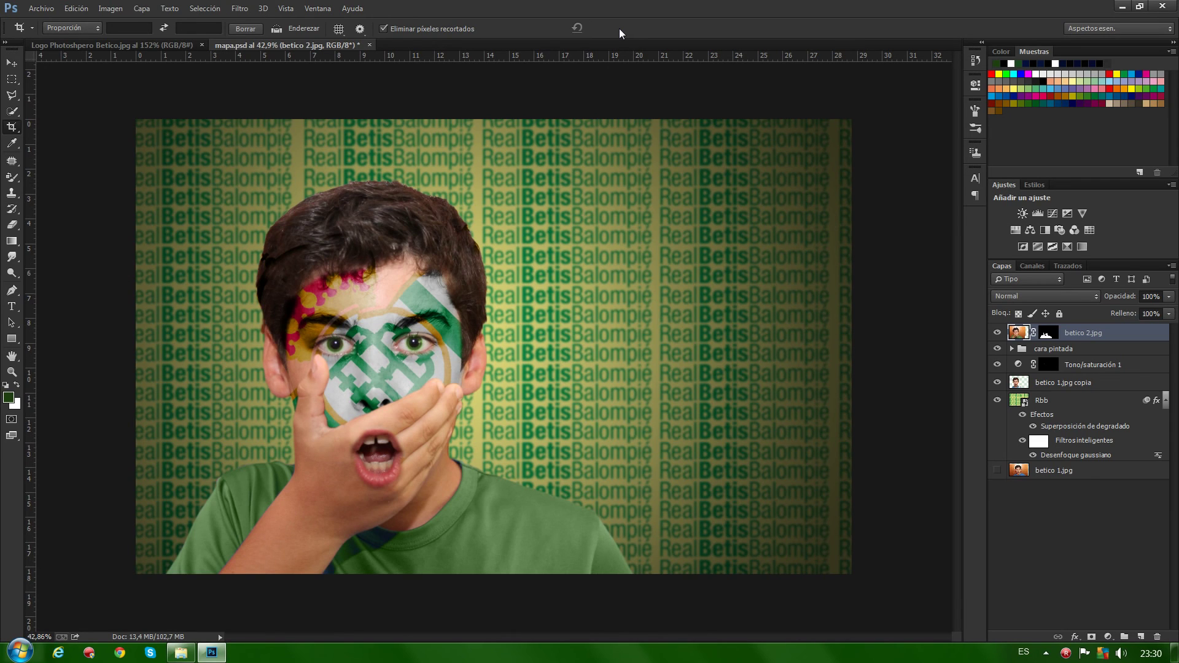
{"action": "key", "text": "alt+bracketleft"}
{"action": "key", "text": "alt+bracketleft"}
{"action": "key", "text": "alt+bracketleft"}
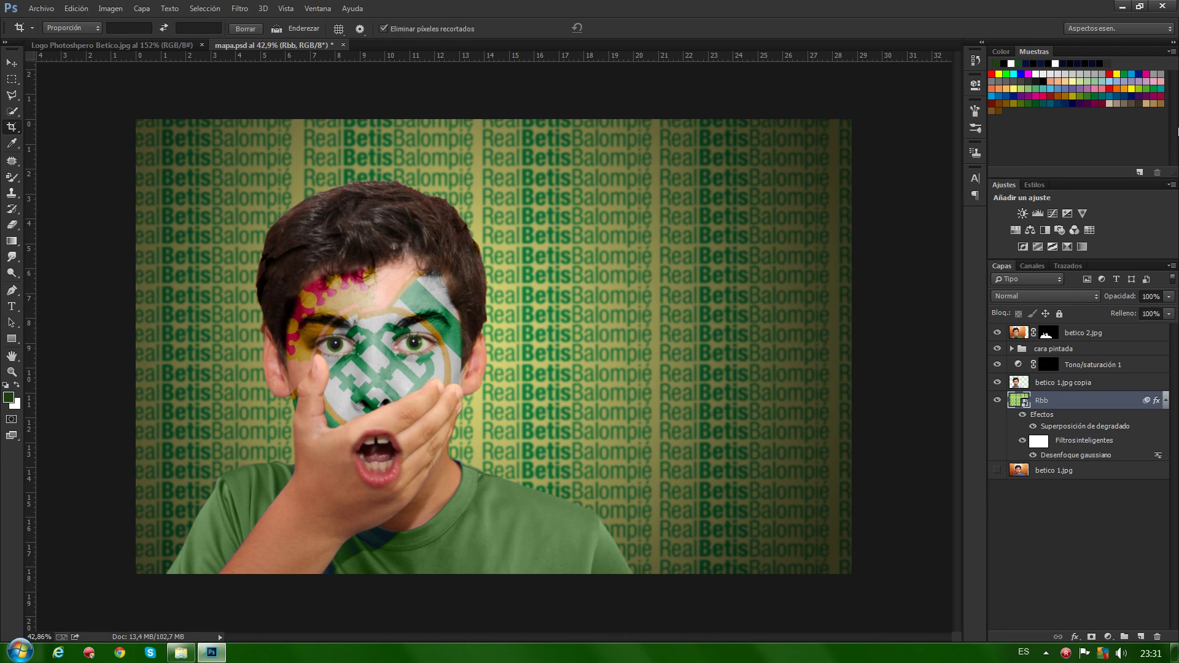
- Shift the Rbb gradient overlay's radial centre left, then view the Photoshopero Bético logo document
{"action": "double_click", "coordinate": [1077, 428]}
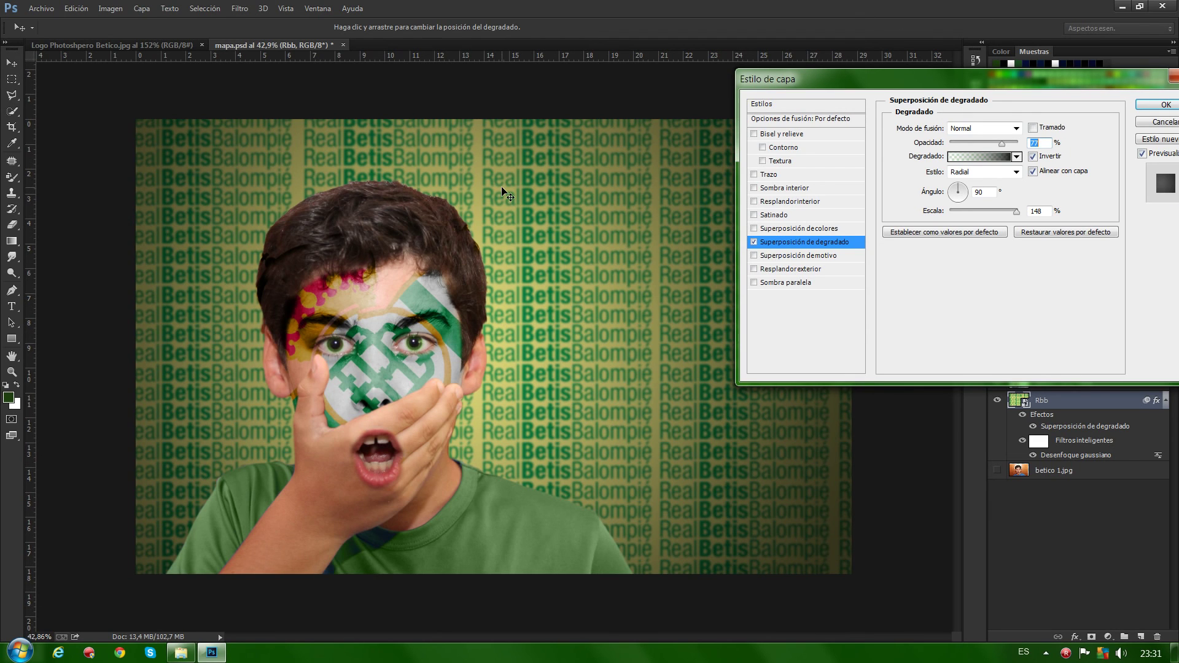
{"action": "left_click_drag", "start_coordinate": [502, 189], "coordinate": [433, 186]}
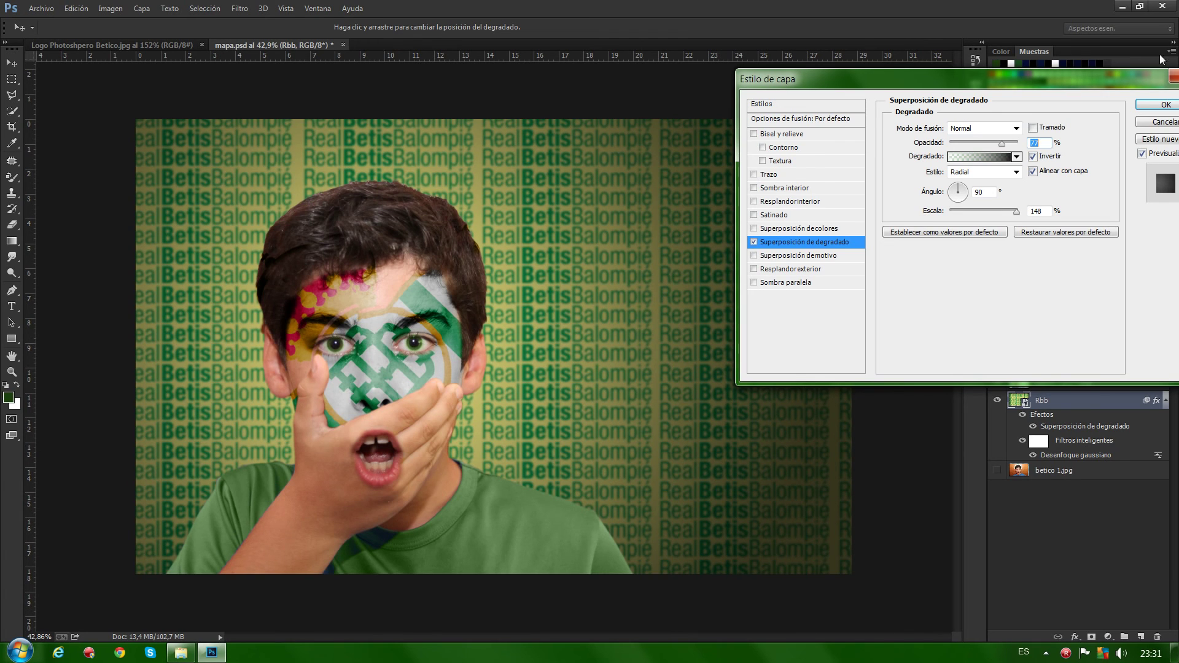
{"action": "key", "text": "Return"}
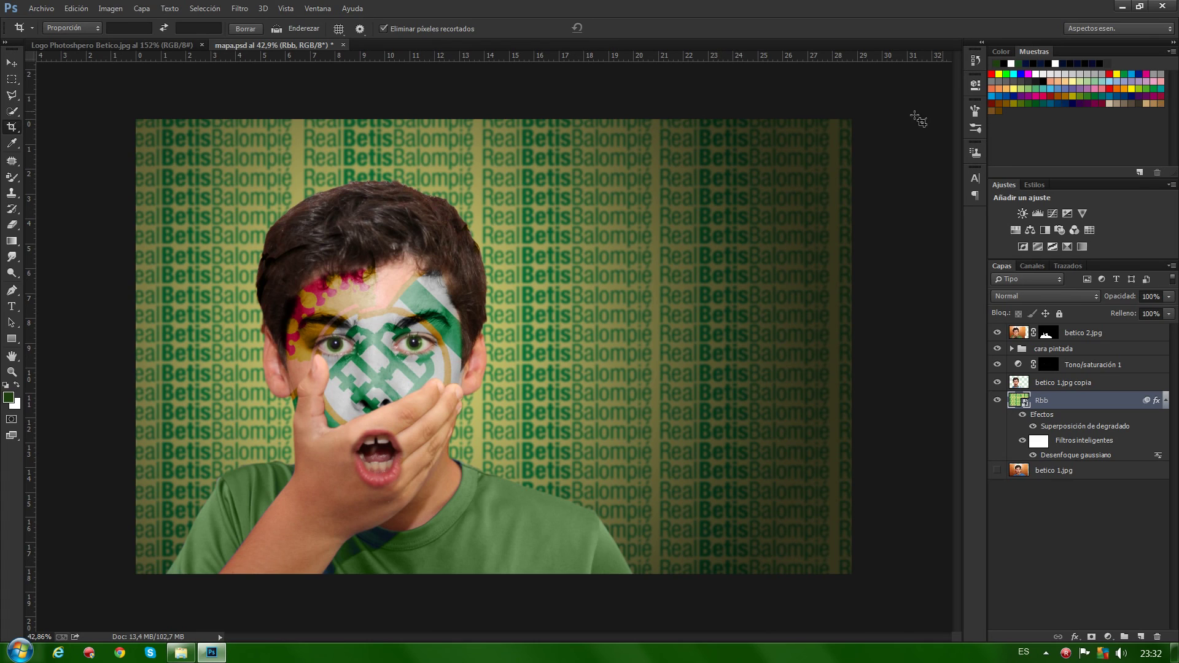
{"action": "left_click", "coordinate": [99, 44]}
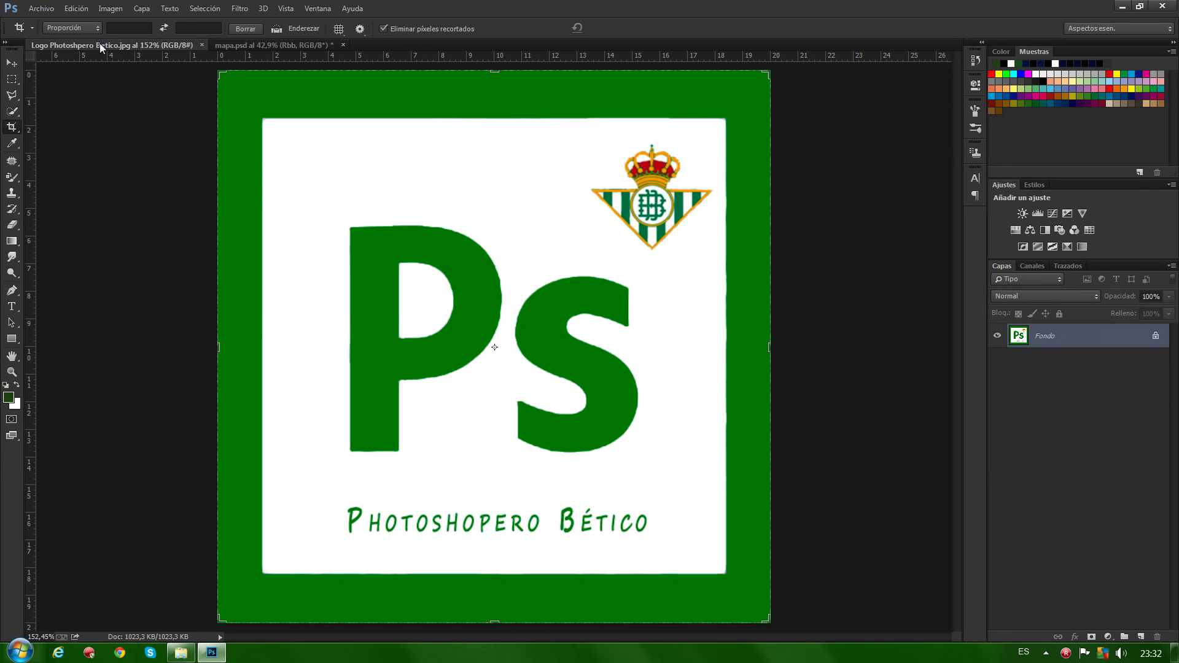